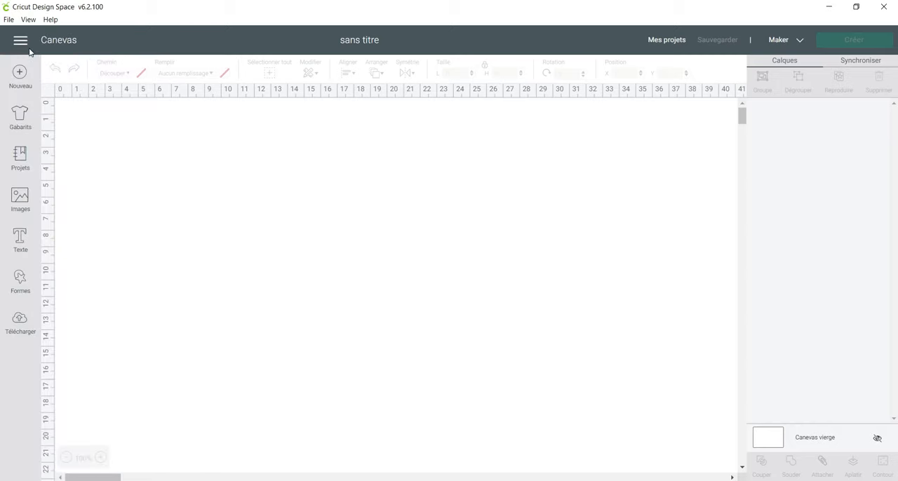
Go to the home page and look through the saved, Cricut Access, community and seasonal project categories.
{"action": "left_click", "coordinate": [21, 41]}
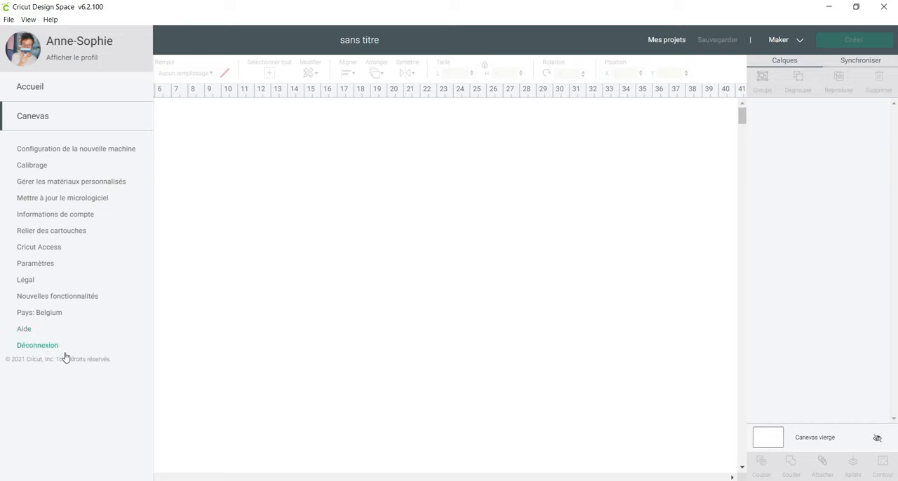
{"action": "left_click", "coordinate": [37, 88]}
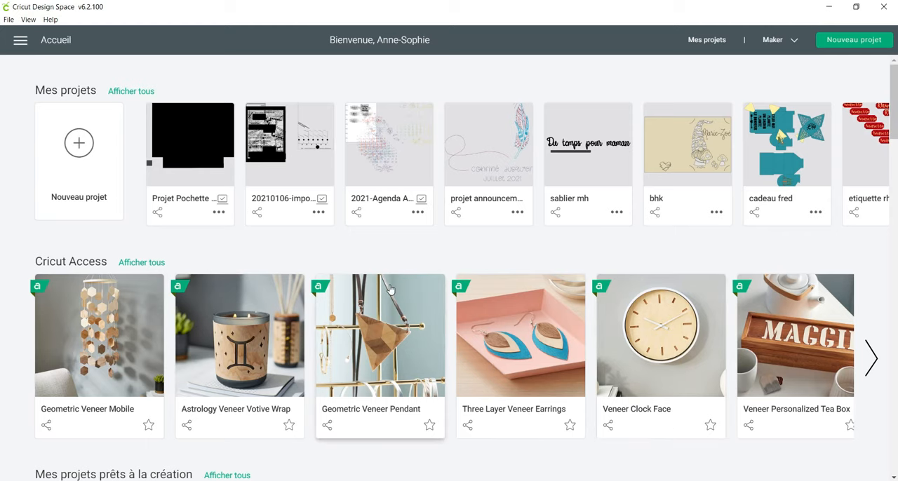
{"action": "scroll", "coordinate": [391, 291], "scroll_direction": "down", "scroll_amount": 2}
{"action": "scroll", "coordinate": [391, 291], "scroll_direction": "down", "scroll_amount": 6}
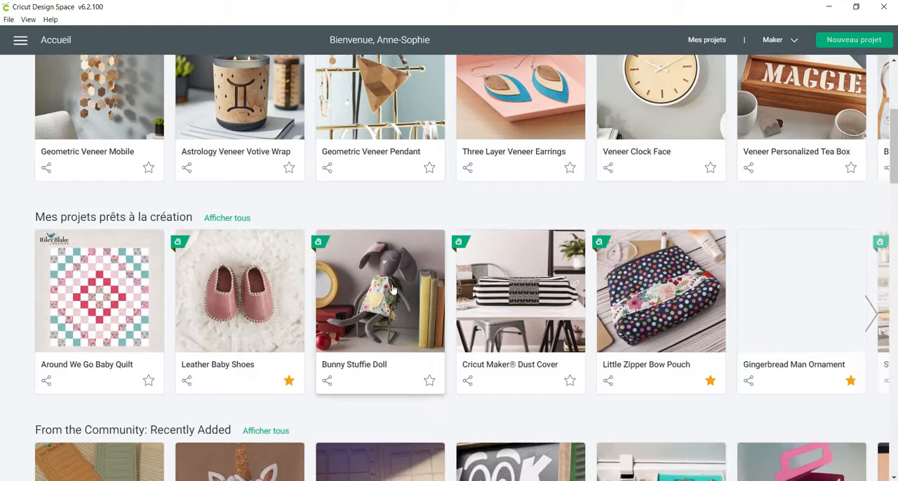
{"action": "scroll", "coordinate": [394, 290], "scroll_direction": "down", "scroll_amount": 4}
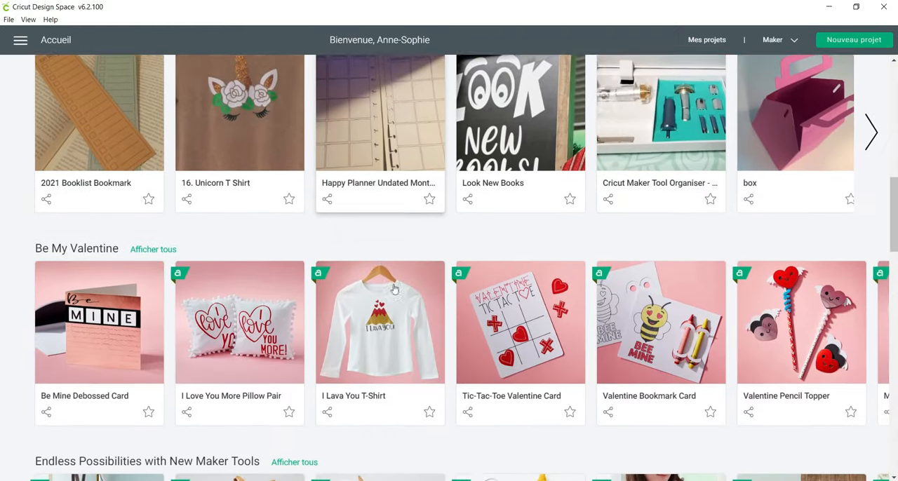
{"action": "scroll", "coordinate": [393, 287], "scroll_direction": "down", "scroll_amount": 3}
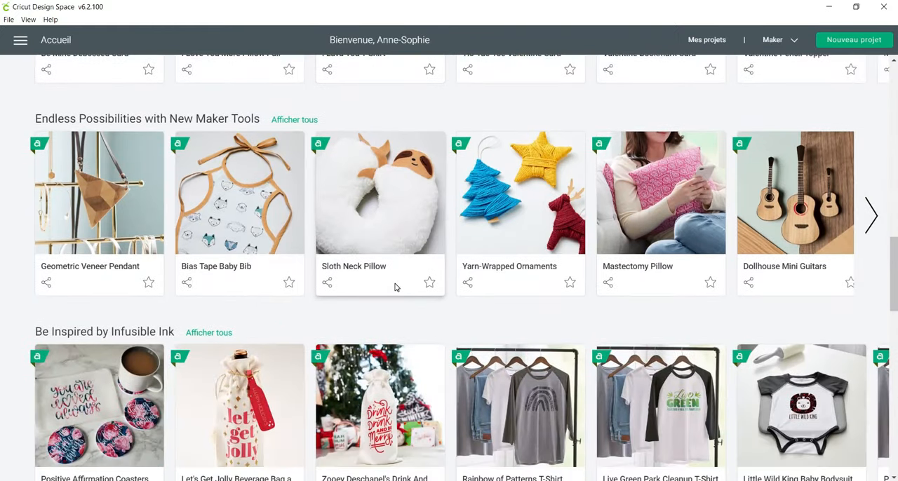
{"action": "scroll", "coordinate": [395, 287], "scroll_direction": "up", "scroll_amount": 6}
{"action": "scroll", "coordinate": [395, 287], "scroll_direction": "up", "scroll_amount": 8}
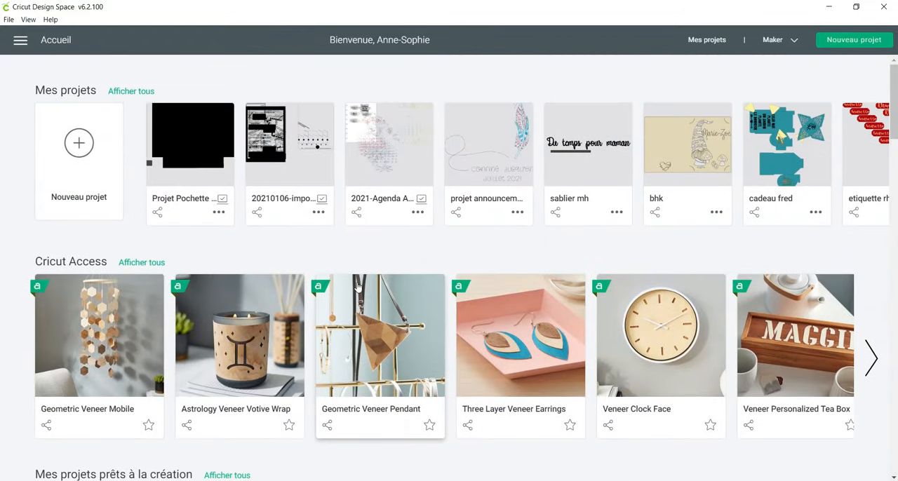
Show all Cricut Access projects and search them for "valentin".
{"action": "left_click", "coordinate": [149, 263]}
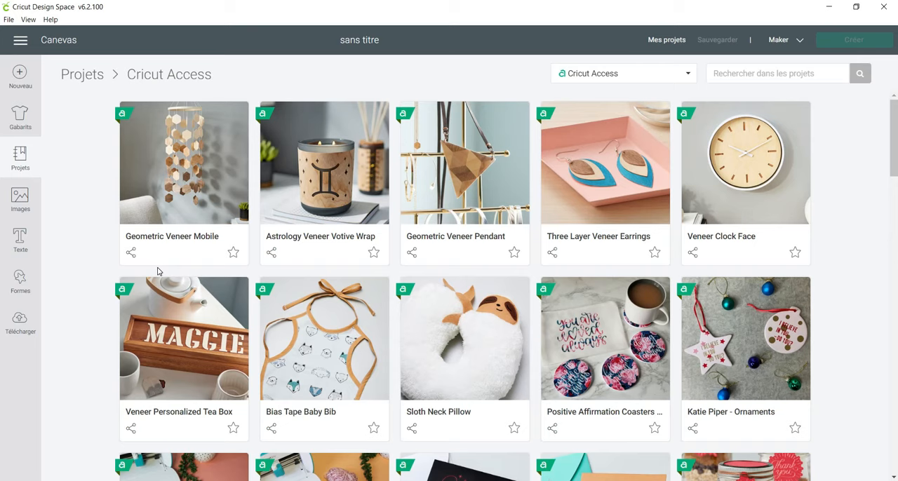
{"action": "left_click", "coordinate": [629, 75]}
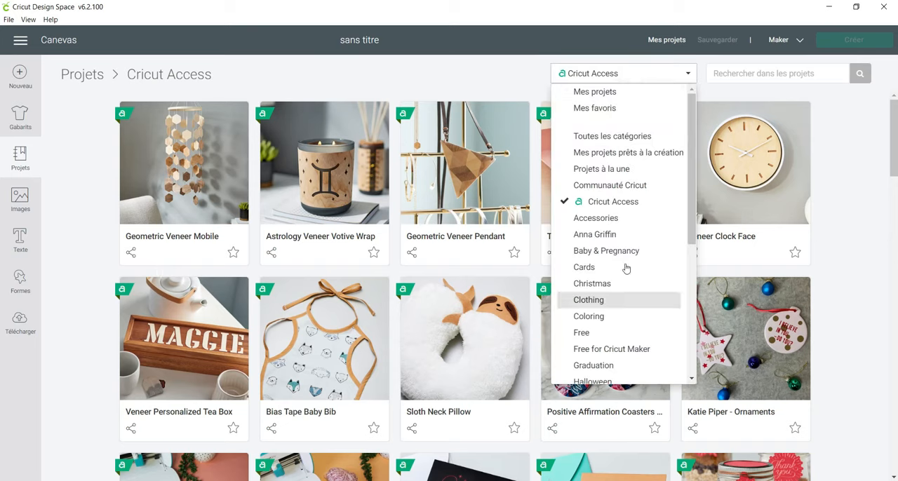
{"action": "left_click", "coordinate": [738, 77]}
{"action": "type", "text": "valentin"}
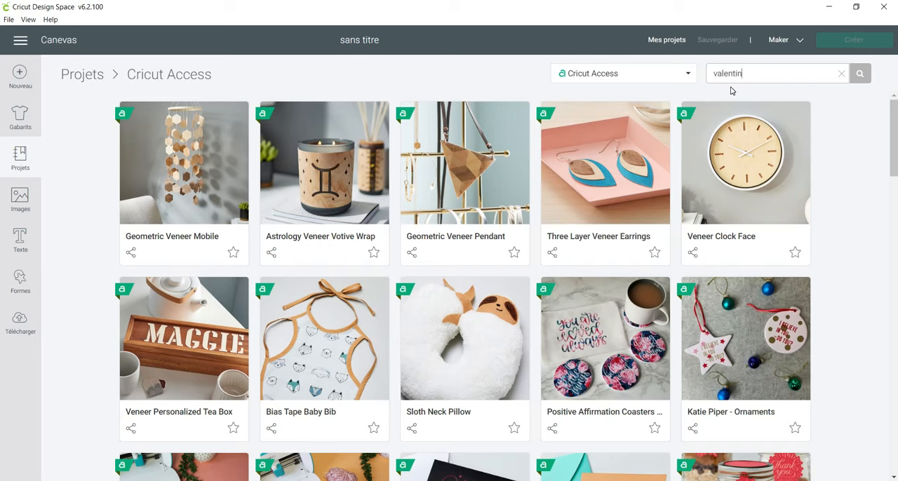
{"action": "key", "text": "Return"}
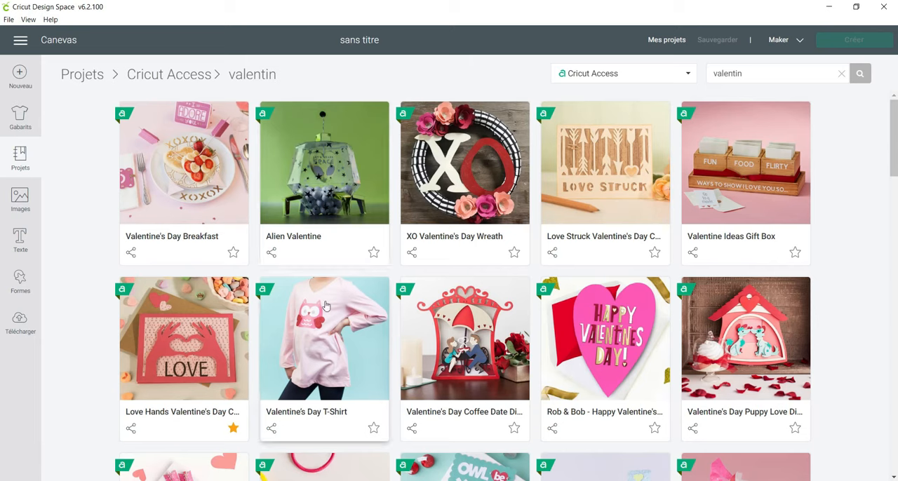
Examine the Love Hands Valentine's Day Card project's difficulty, duration, final size, materials, assembly instructions and images used.
{"action": "left_click", "coordinate": [200, 309]}
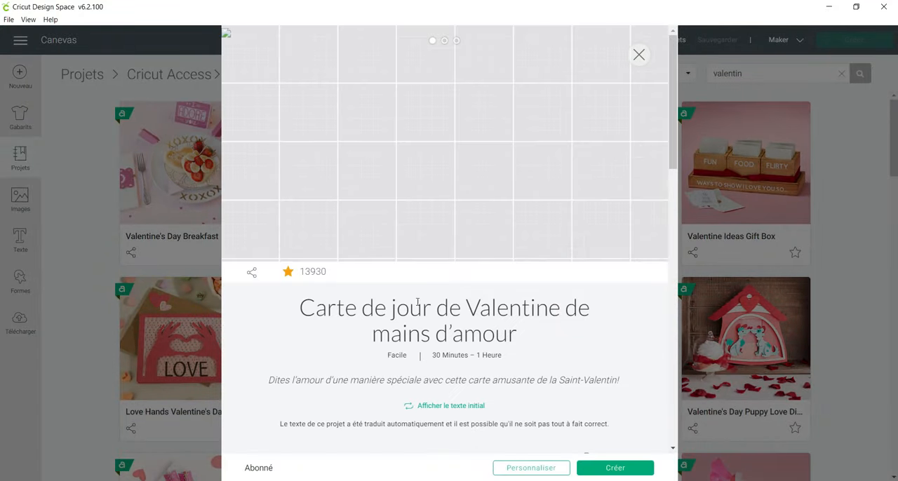
{"action": "double_click", "coordinate": [402, 354]}
{"action": "double_click", "coordinate": [453, 351]}
{"action": "scroll", "coordinate": [421, 337], "scroll_direction": "down", "scroll_amount": 4}
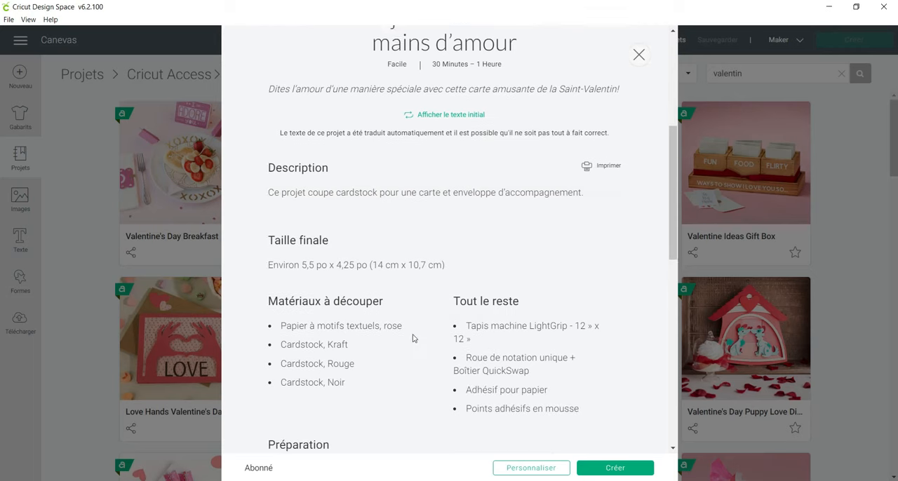
{"action": "scroll", "coordinate": [413, 339], "scroll_direction": "down", "scroll_amount": 1}
{"action": "scroll", "coordinate": [547, 316], "scroll_direction": "down", "scroll_amount": 6}
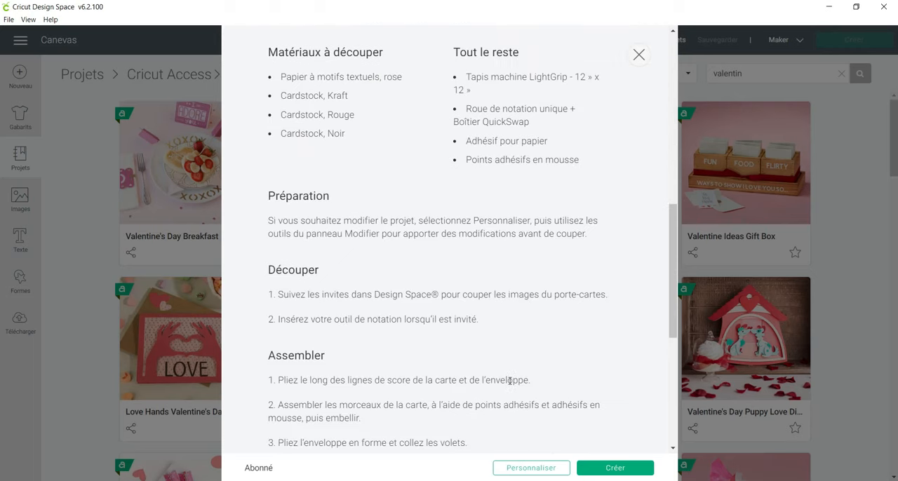
{"action": "scroll", "coordinate": [512, 409], "scroll_direction": "down", "scroll_amount": 1}
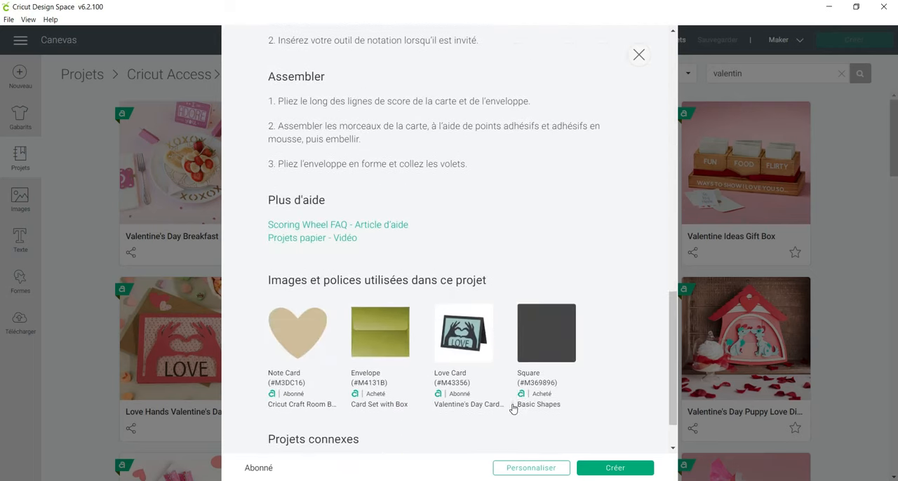
{"action": "scroll", "coordinate": [513, 407], "scroll_direction": "up", "scroll_amount": 6}
{"action": "scroll", "coordinate": [502, 386], "scroll_direction": "up", "scroll_amount": 4}
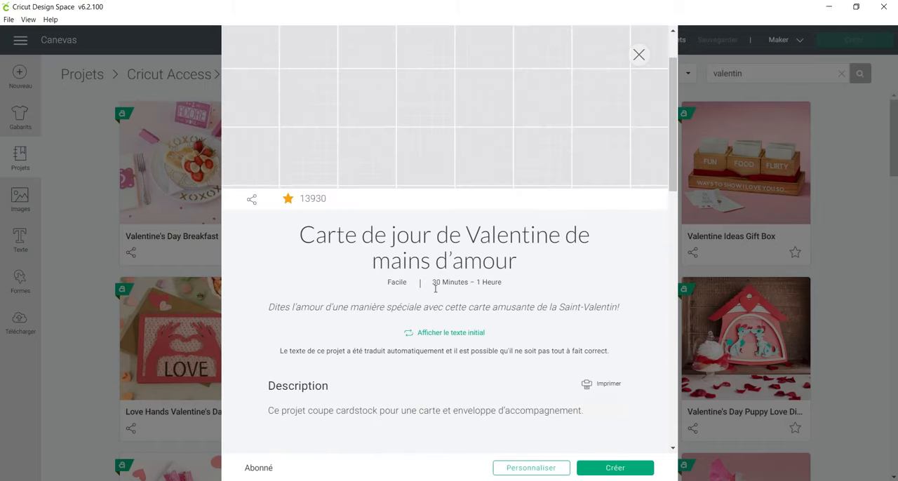
View the project description in its original text, translate it back to French, and close the project details after reviewing them.
{"action": "left_click", "coordinate": [450, 334]}
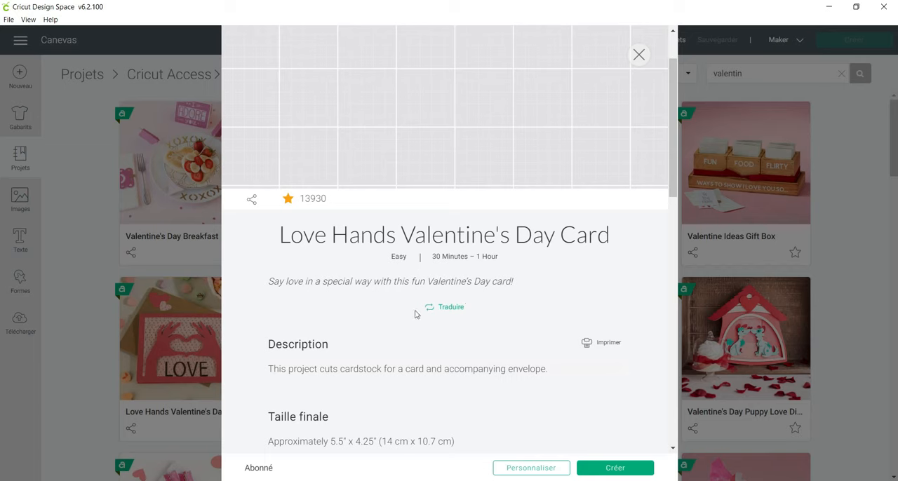
{"action": "left_click", "coordinate": [453, 308]}
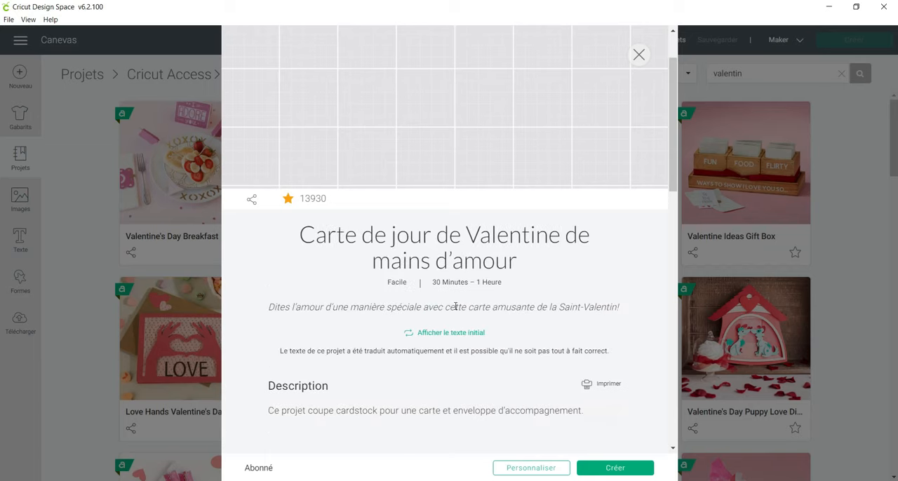
{"action": "scroll", "coordinate": [456, 307], "scroll_direction": "down", "scroll_amount": 10}
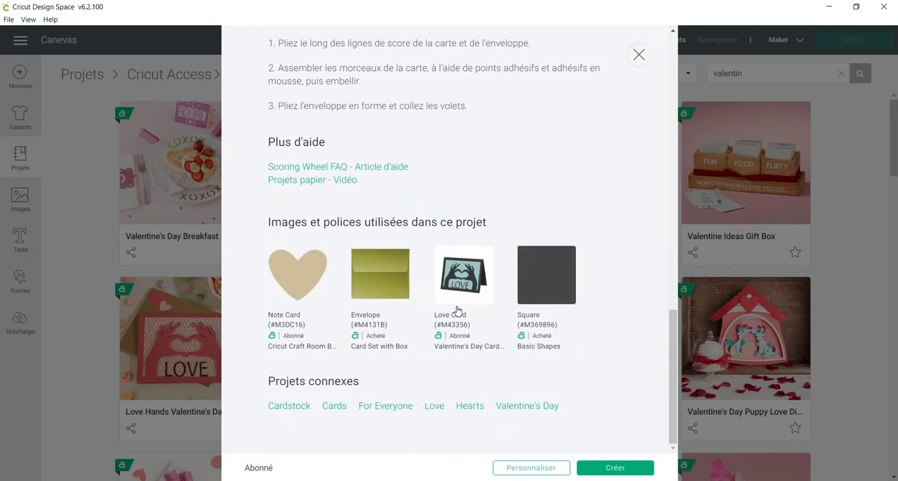
{"action": "scroll", "coordinate": [456, 310], "scroll_direction": "up", "scroll_amount": 10}
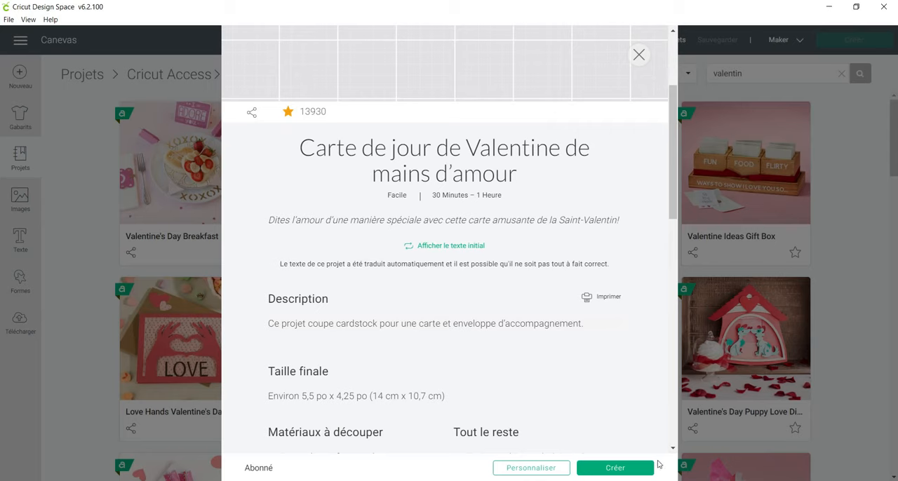
{"action": "left_click", "coordinate": [640, 54]}
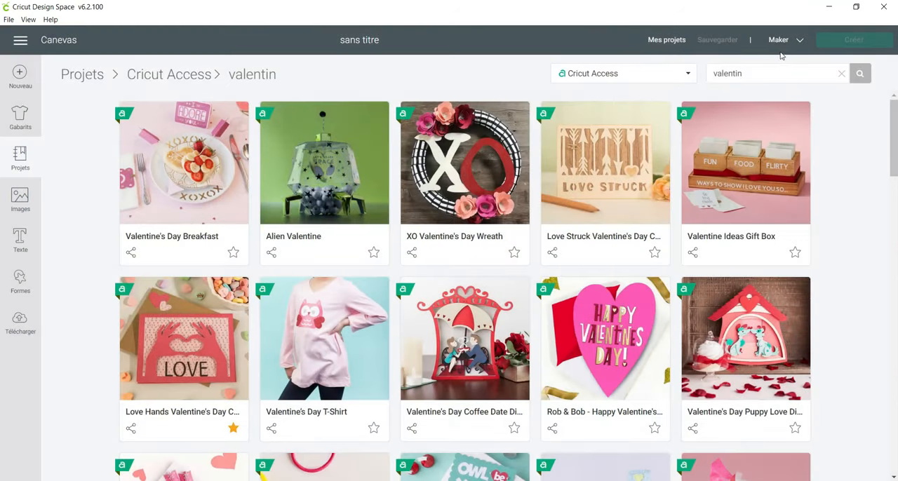
Clear the project search and start a new blank project.
{"action": "left_click", "coordinate": [841, 73]}
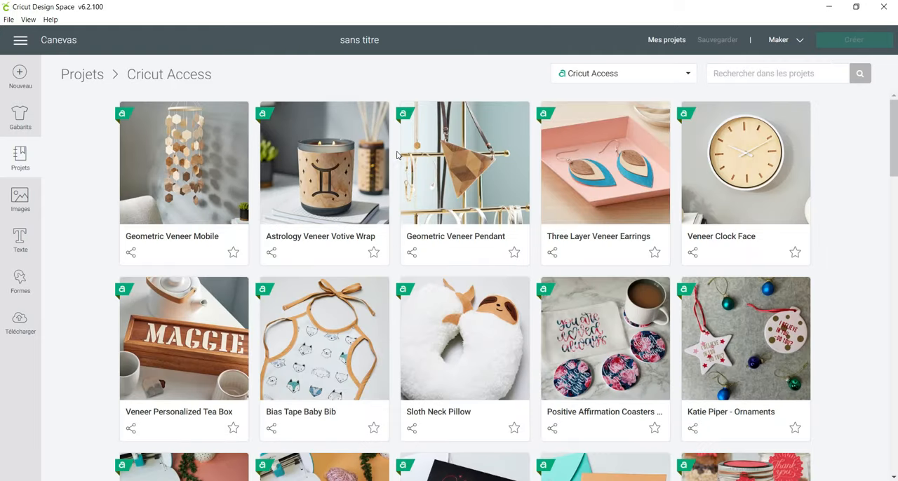
{"action": "left_click", "coordinate": [21, 74]}
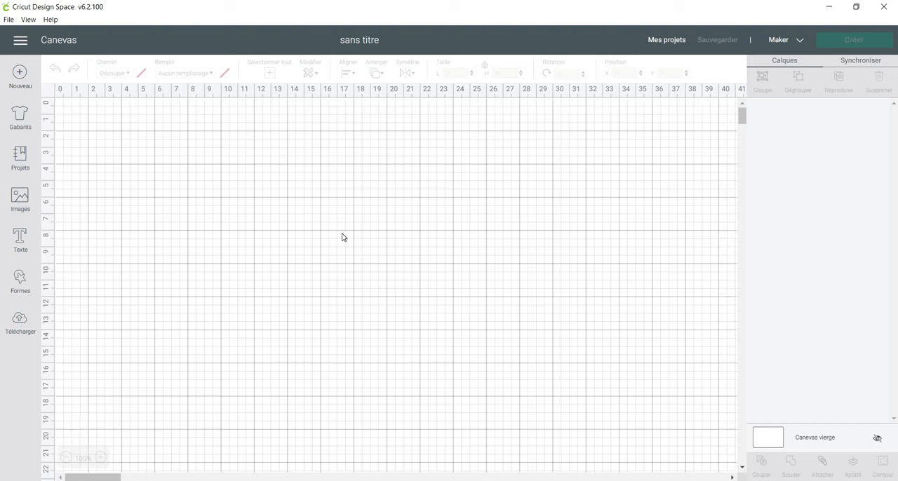
Browse the template library and place the Smart phones template on the canvas.
{"action": "left_click", "coordinate": [20, 115]}
{"action": "scroll", "coordinate": [347, 141], "scroll_direction": "down", "scroll_amount": 1}
{"action": "scroll", "coordinate": [346, 141], "scroll_direction": "down", "scroll_amount": 13}
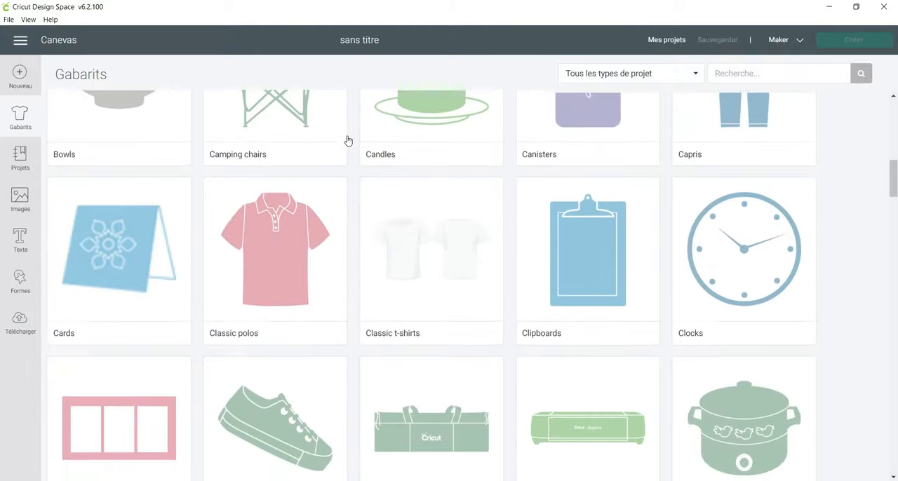
{"action": "scroll", "coordinate": [347, 141], "scroll_direction": "down", "scroll_amount": 18}
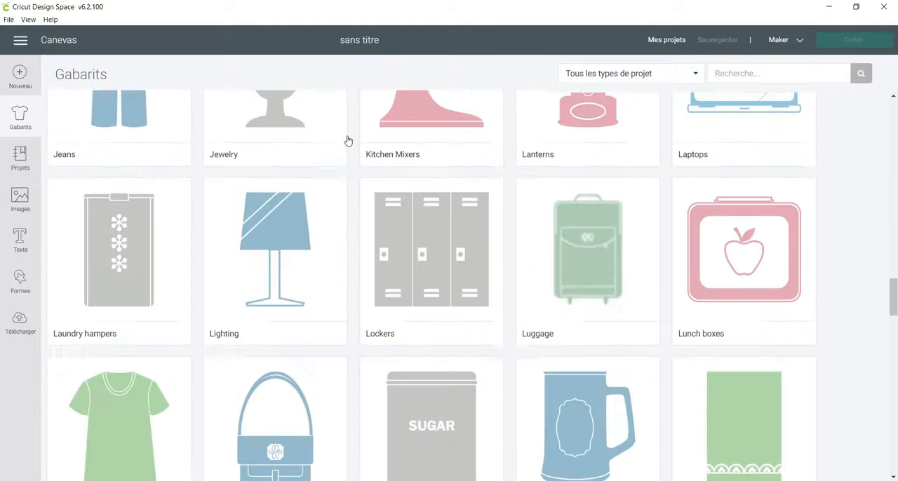
{"action": "scroll", "coordinate": [347, 141], "scroll_direction": "down", "scroll_amount": 10}
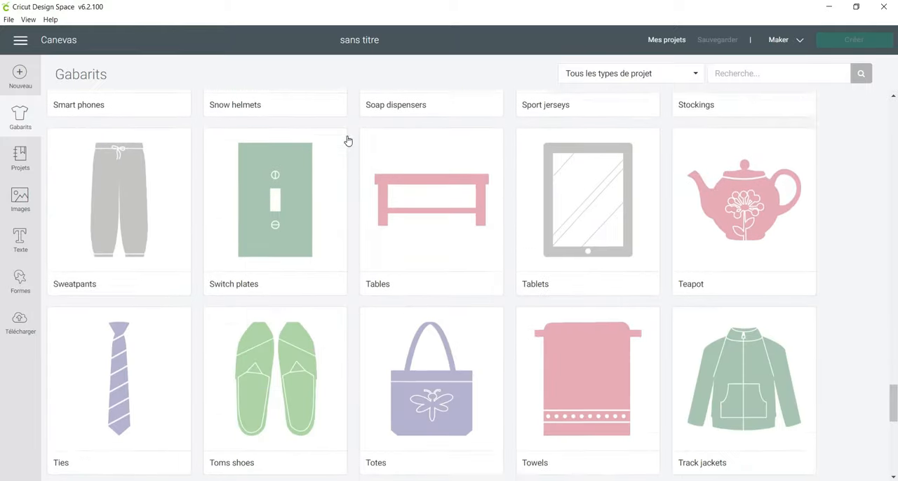
{"action": "left_click", "coordinate": [105, 232]}
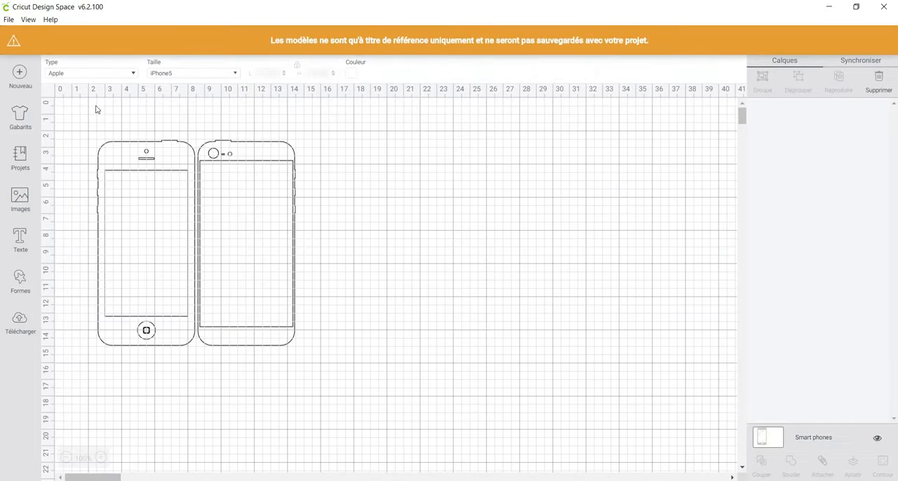
Set the smartphone template's size to iPhone 6, then discard the template by starting a new project.
{"action": "left_click", "coordinate": [191, 73]}
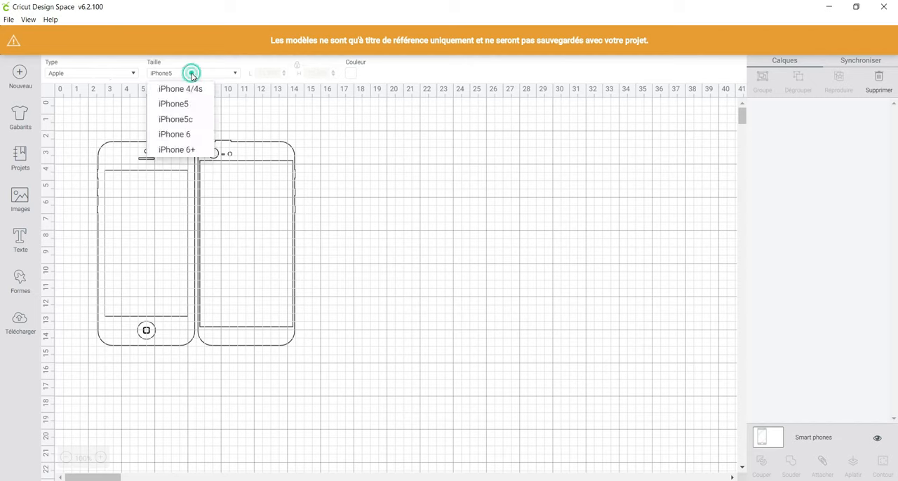
{"action": "left_click", "coordinate": [194, 135]}
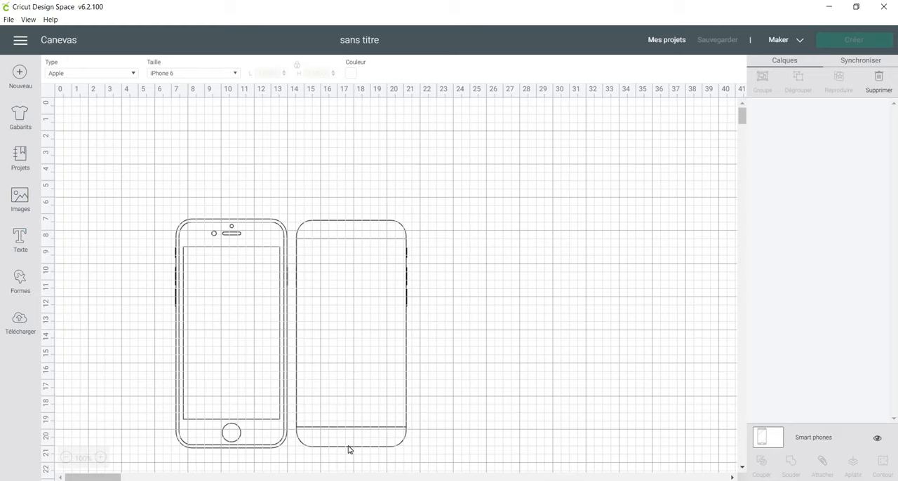
{"action": "left_click", "coordinate": [234, 73]}
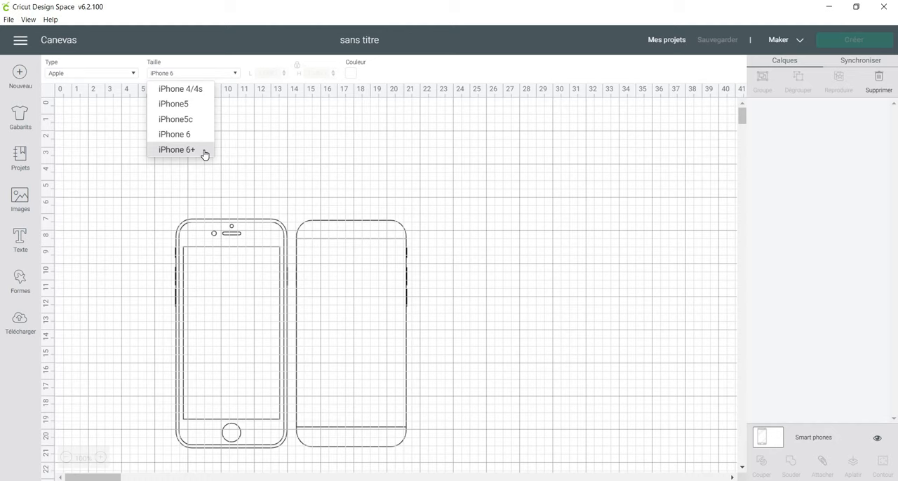
{"action": "left_click", "coordinate": [301, 150]}
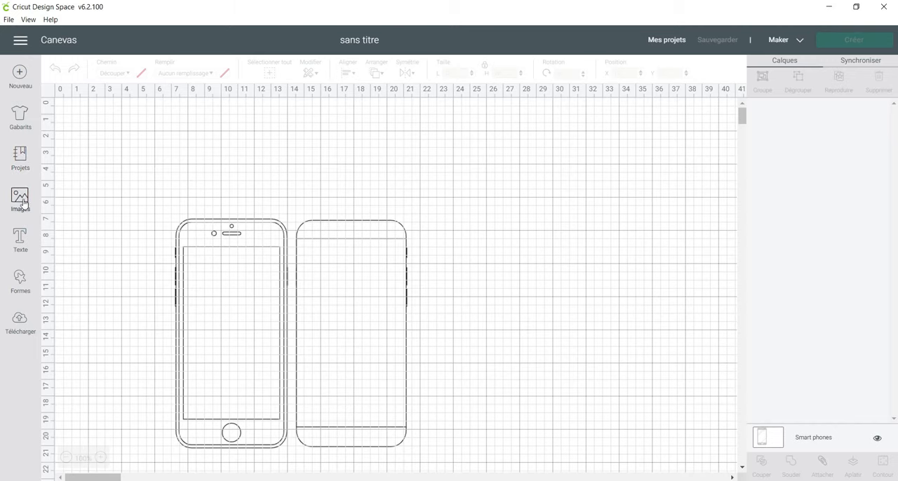
{"action": "left_click", "coordinate": [19, 73]}
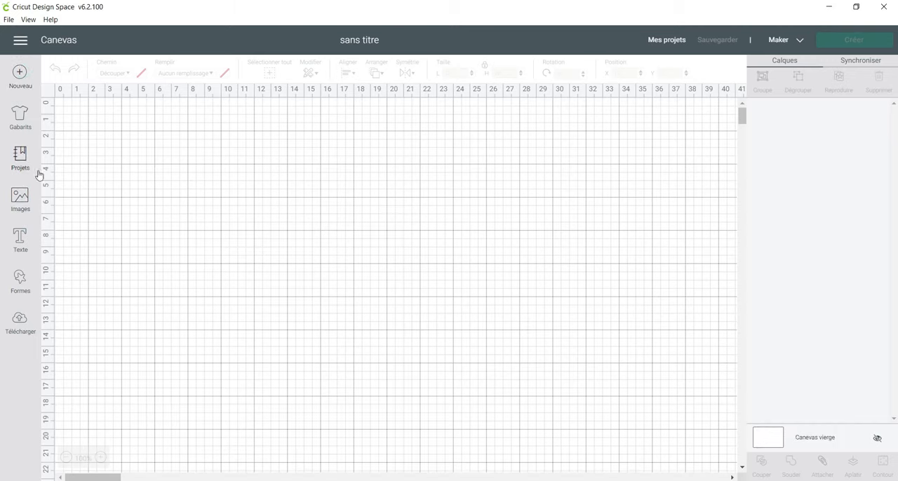
Browse all Cricut images and filter them to the 3D type.
{"action": "left_click", "coordinate": [20, 200]}
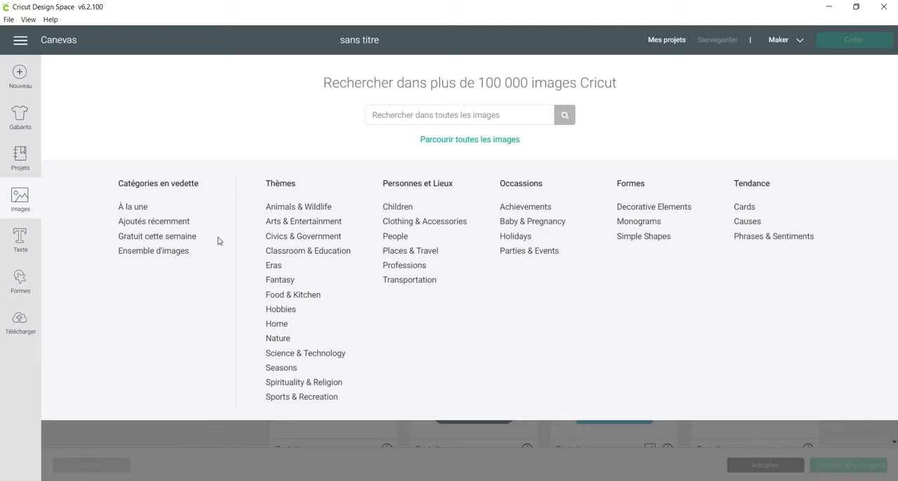
{"action": "left_click", "coordinate": [477, 144]}
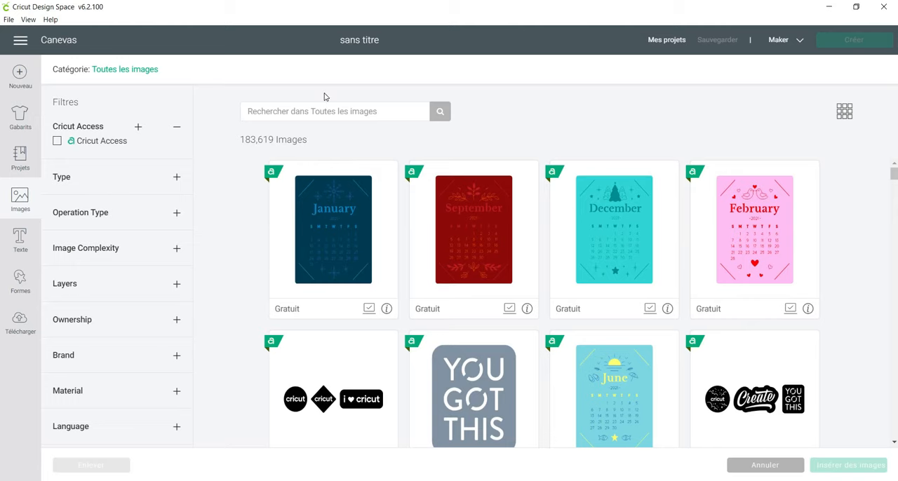
{"action": "left_click", "coordinate": [160, 179]}
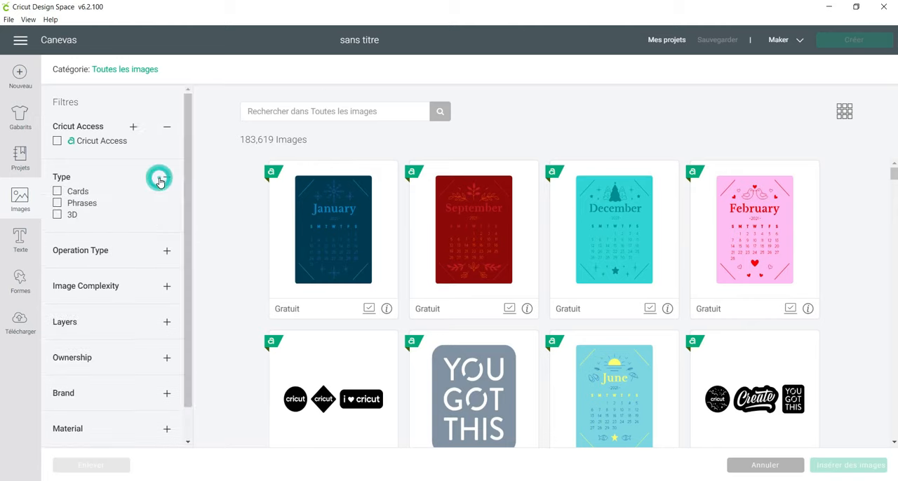
{"action": "left_click", "coordinate": [73, 215]}
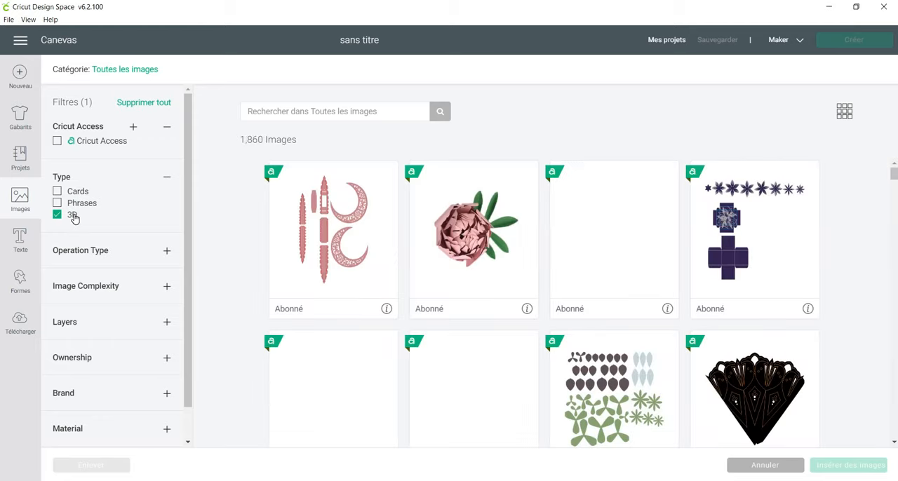
Look through the 3D images and remove the 3D type filter.
{"action": "scroll", "coordinate": [438, 292], "scroll_direction": "down", "scroll_amount": 2}
{"action": "scroll", "coordinate": [438, 293], "scroll_direction": "up", "scroll_amount": 2}
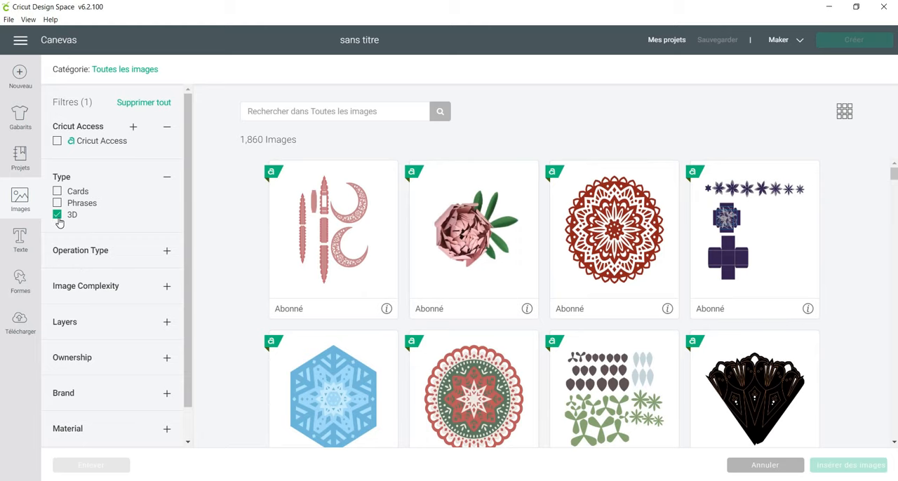
{"action": "left_click", "coordinate": [58, 216]}
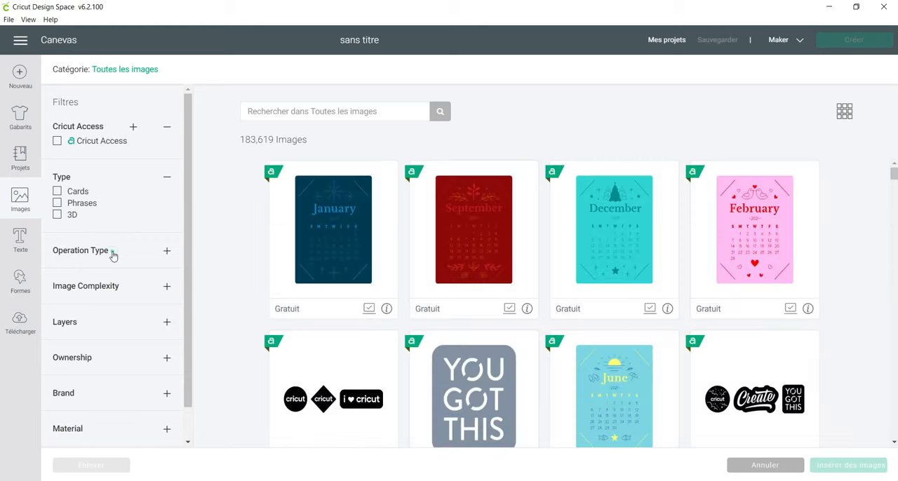
Expand the Operation Type and Image Complexity filters and leave the 3D type unselected.
{"action": "left_click", "coordinate": [113, 254]}
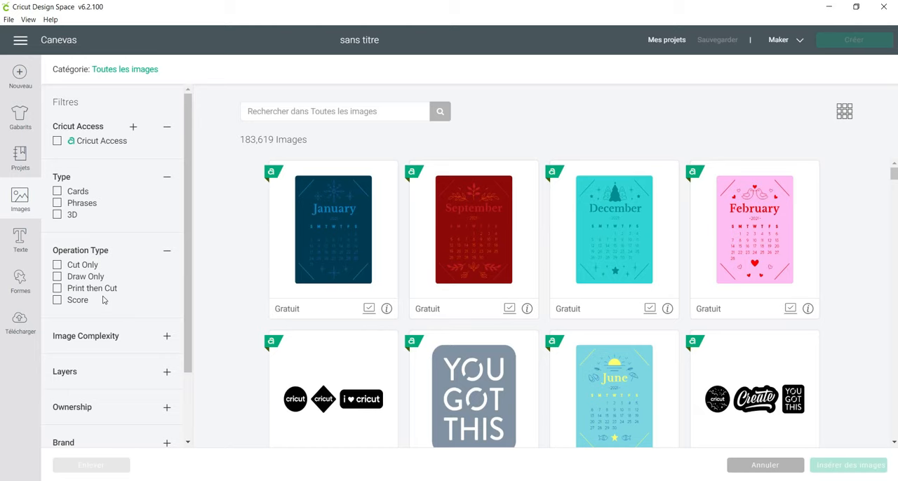
{"action": "left_click", "coordinate": [91, 338]}
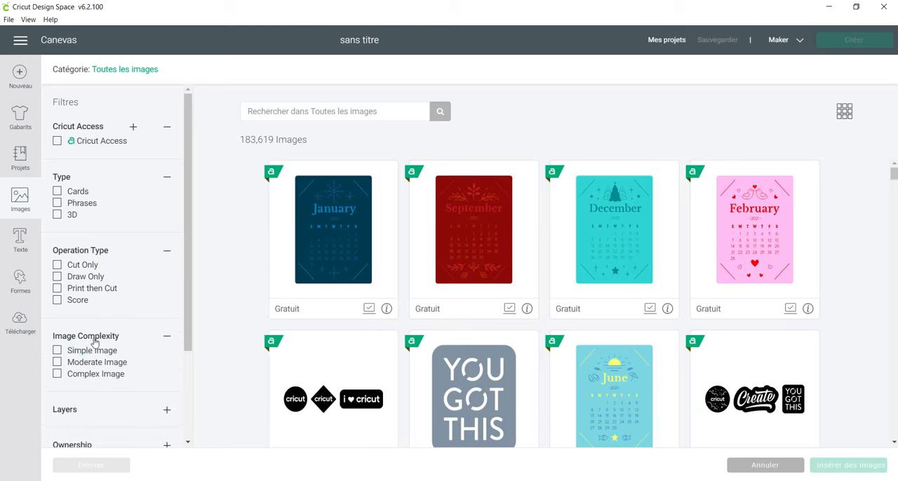
{"action": "scroll", "coordinate": [96, 343], "scroll_direction": "down", "scroll_amount": 1}
{"action": "scroll", "coordinate": [96, 344], "scroll_direction": "down", "scroll_amount": 1}
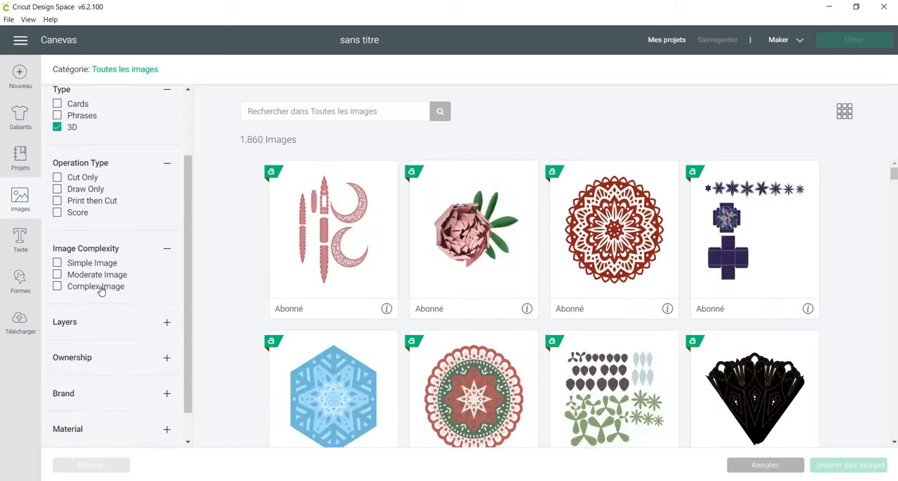
{"action": "left_click", "coordinate": [56, 127]}
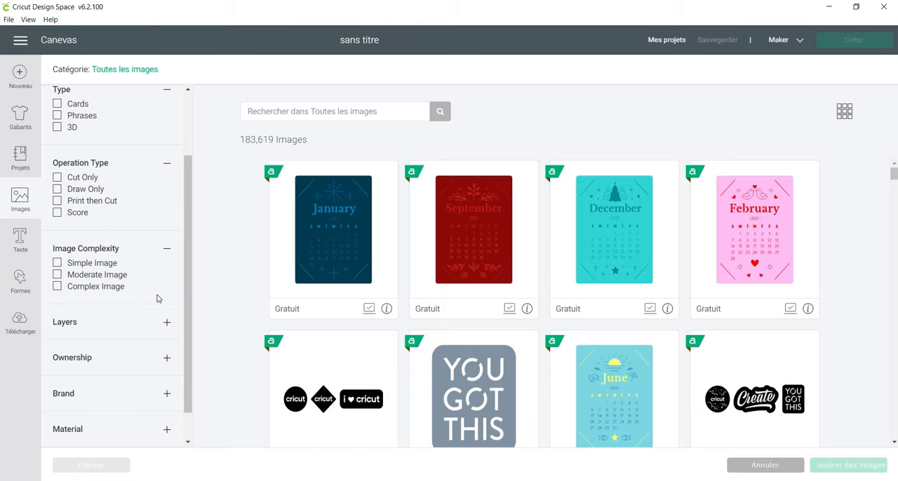
Expand the Layers filter, browse the images limited to Single, and clear that option again.
{"action": "left_click", "coordinate": [103, 321]}
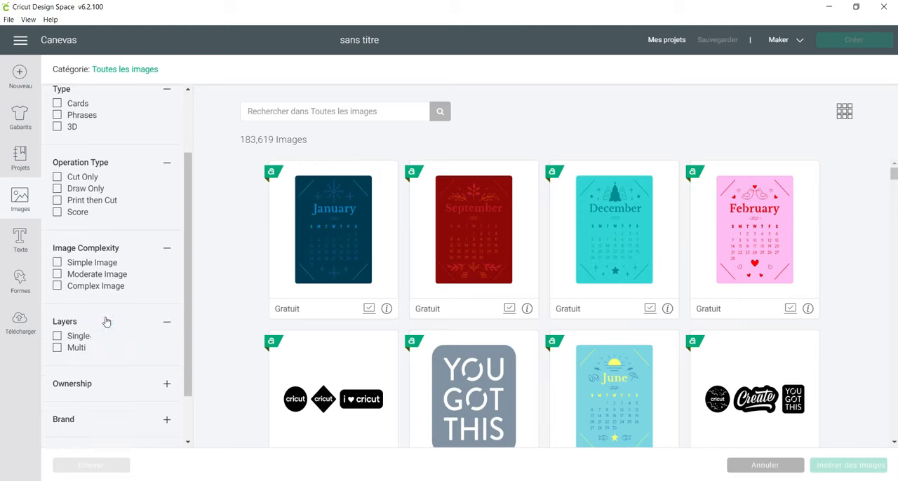
{"action": "scroll", "coordinate": [98, 308], "scroll_direction": "down", "scroll_amount": 1}
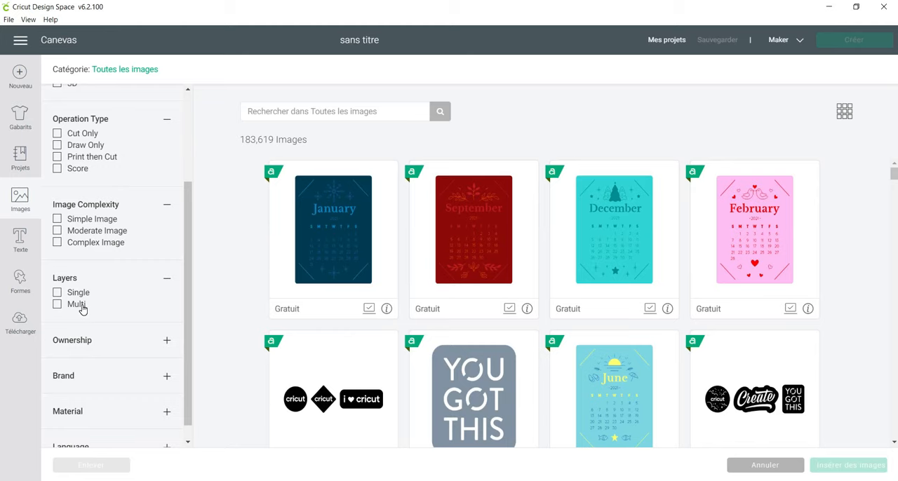
{"action": "left_click", "coordinate": [82, 293]}
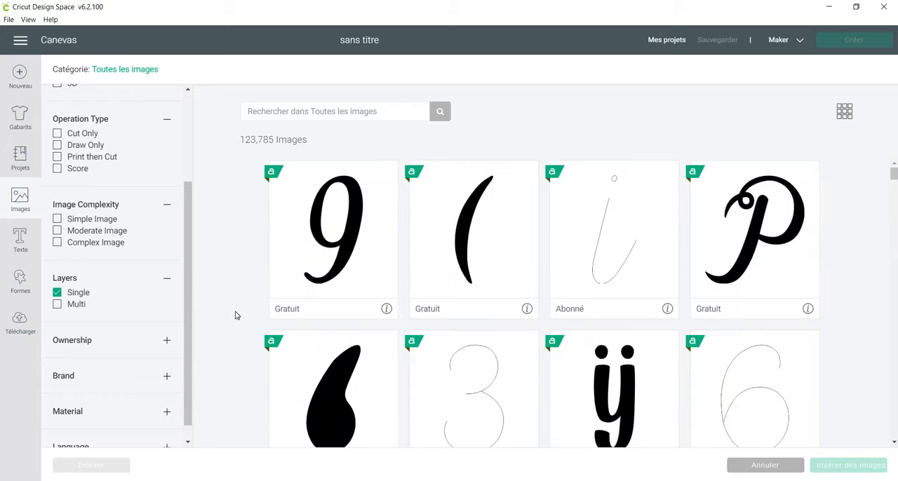
{"action": "scroll", "coordinate": [347, 336], "scroll_direction": "down", "scroll_amount": 20}
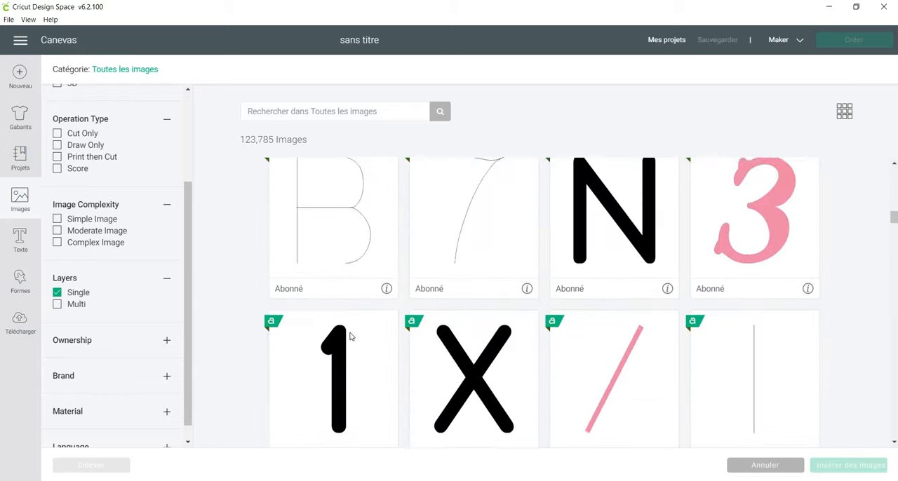
{"action": "left_click", "coordinate": [58, 294]}
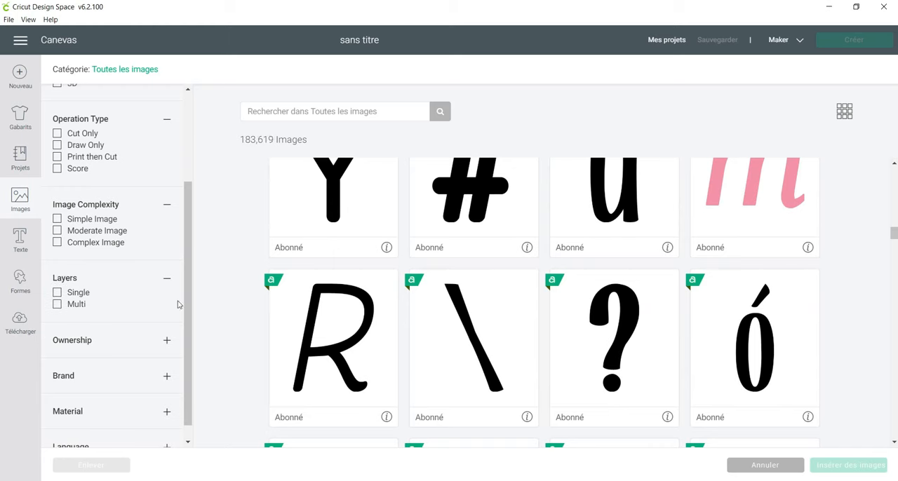
{"action": "scroll", "coordinate": [228, 305], "scroll_direction": "up", "scroll_amount": 3}
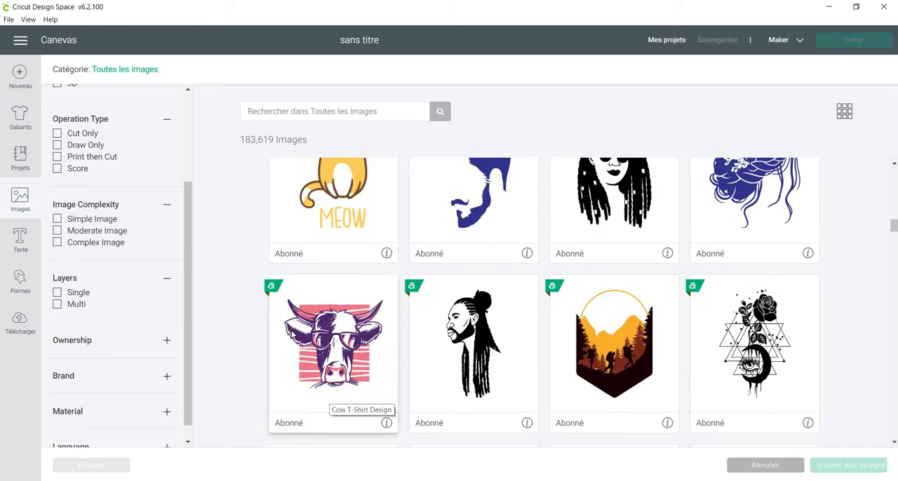
{"action": "scroll", "coordinate": [292, 335], "scroll_direction": "up", "scroll_amount": 6}
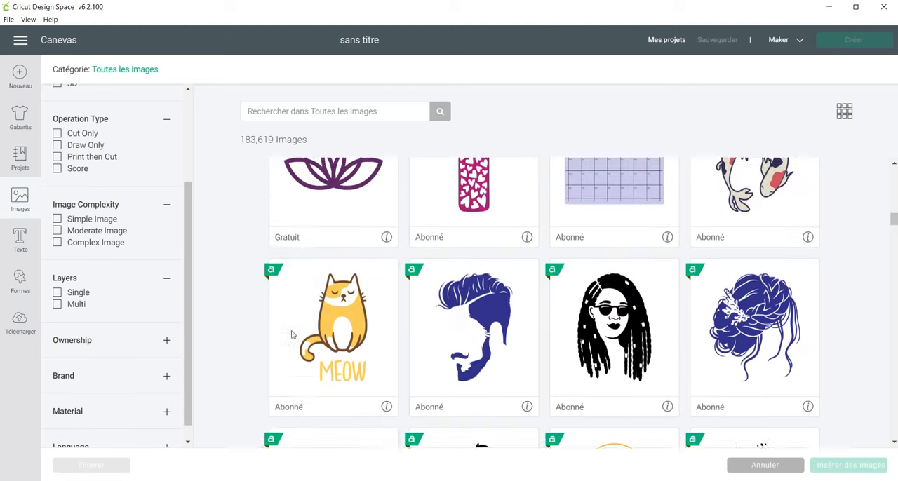
Expand the Ownership, Brand and Material filters to examine their options.
{"action": "scroll", "coordinate": [99, 351], "scroll_direction": "down", "scroll_amount": 1}
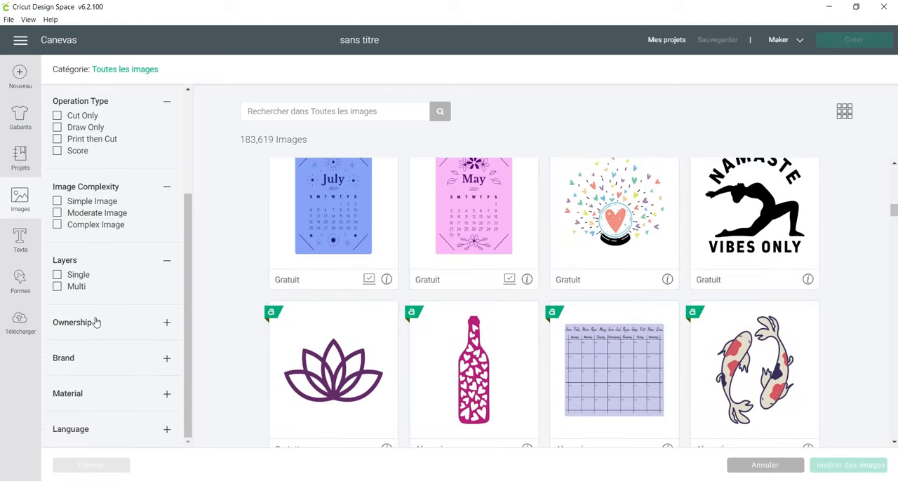
{"action": "left_click", "coordinate": [70, 323]}
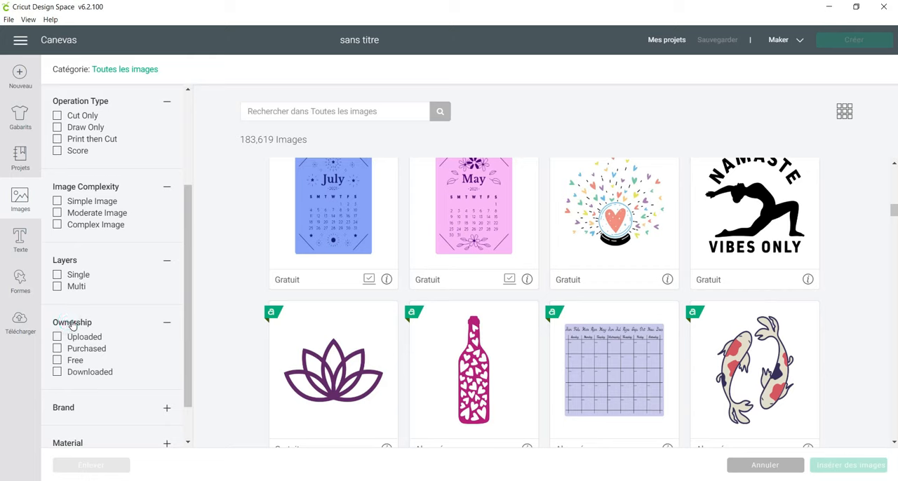
{"action": "scroll", "coordinate": [71, 325], "scroll_direction": "down", "scroll_amount": 1}
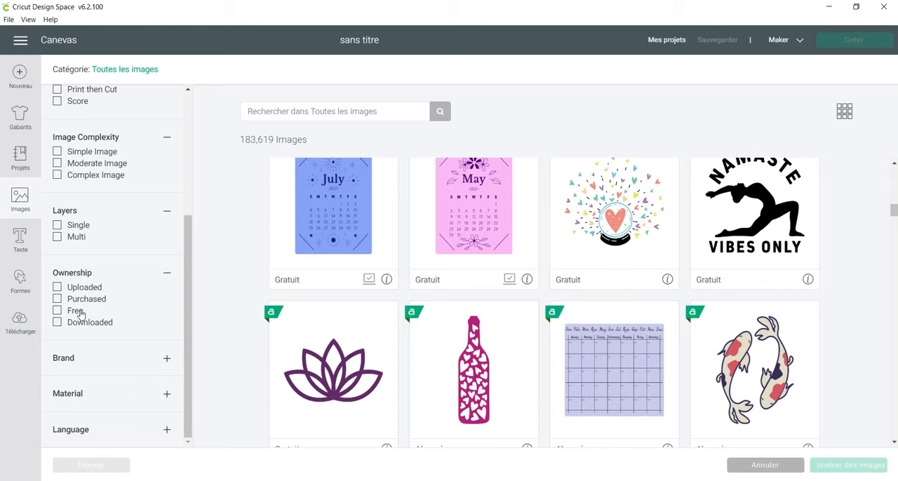
{"action": "left_click", "coordinate": [116, 360]}
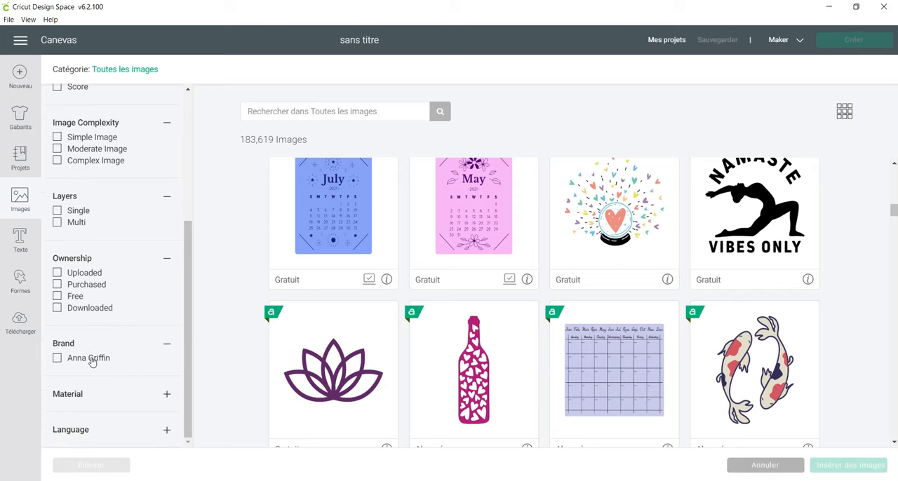
{"action": "left_click", "coordinate": [116, 399]}
{"action": "scroll", "coordinate": [116, 398], "scroll_direction": "down", "scroll_amount": 1}
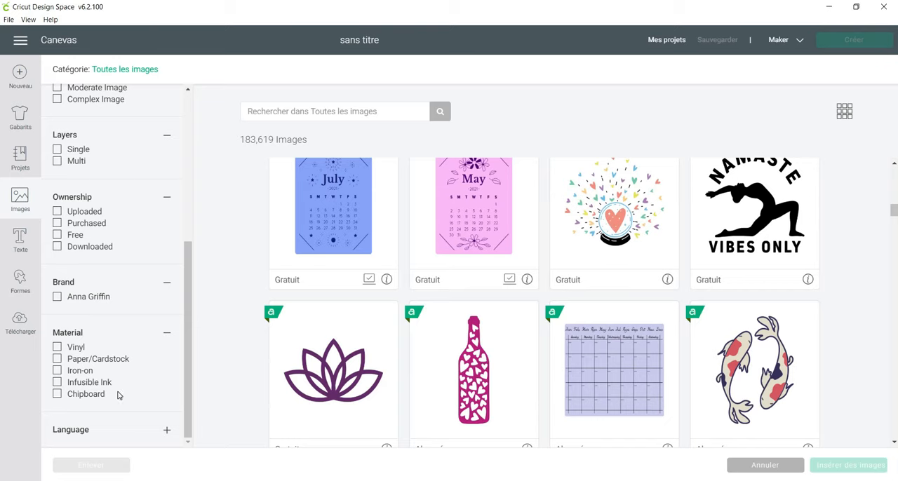
Expand the Language filter, view only the French images, and clear the French option again.
{"action": "left_click", "coordinate": [130, 435]}
{"action": "scroll", "coordinate": [114, 404], "scroll_direction": "down", "scroll_amount": 3}
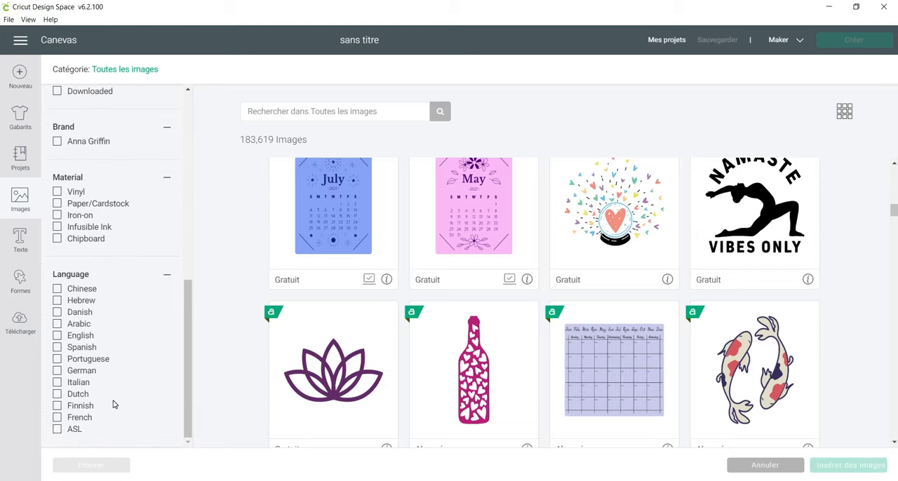
{"action": "left_click", "coordinate": [58, 418]}
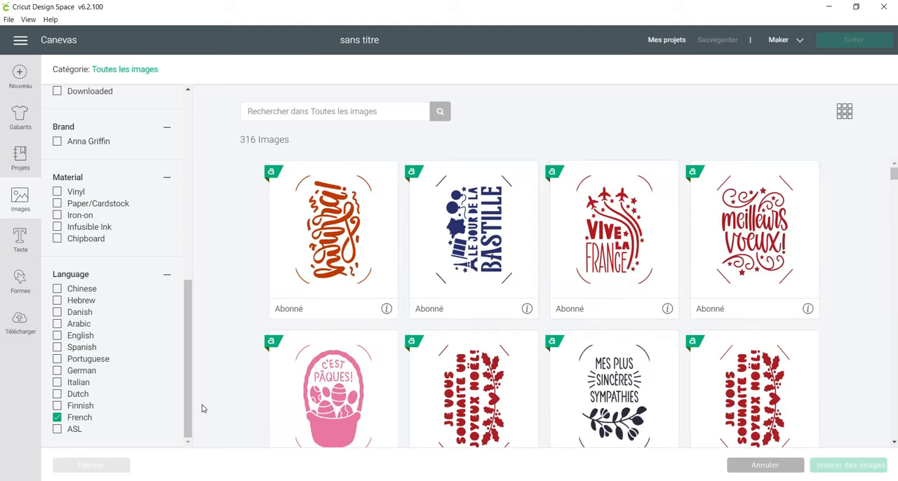
{"action": "left_click", "coordinate": [59, 417]}
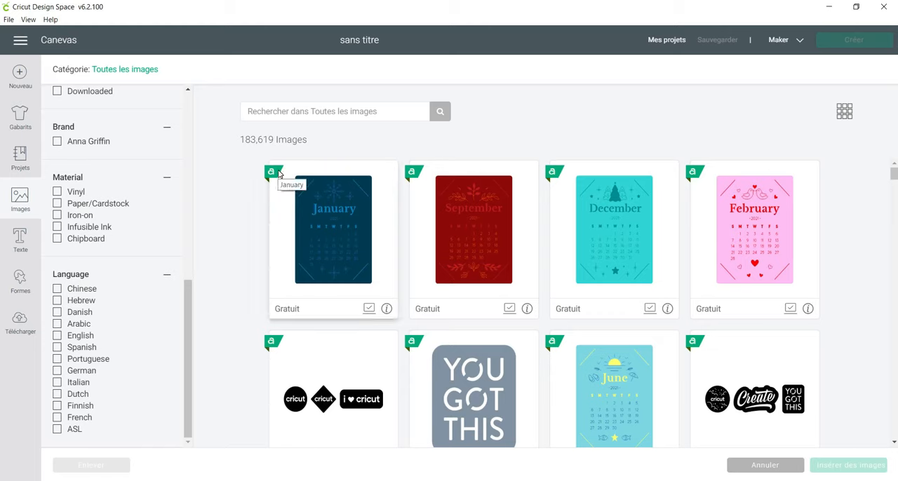
Show the January calendar image's details and open its 2021 Calendar image set to look through it.
{"action": "double_click", "coordinate": [286, 309]}
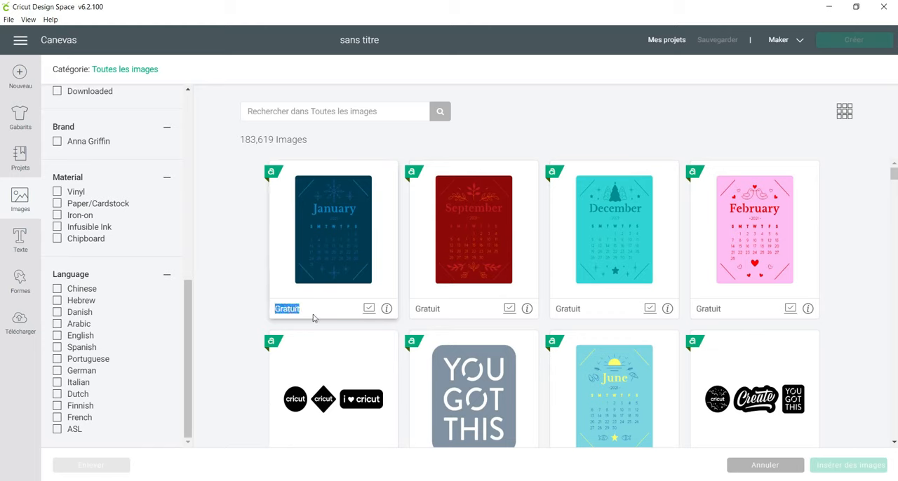
{"action": "left_click", "coordinate": [387, 310]}
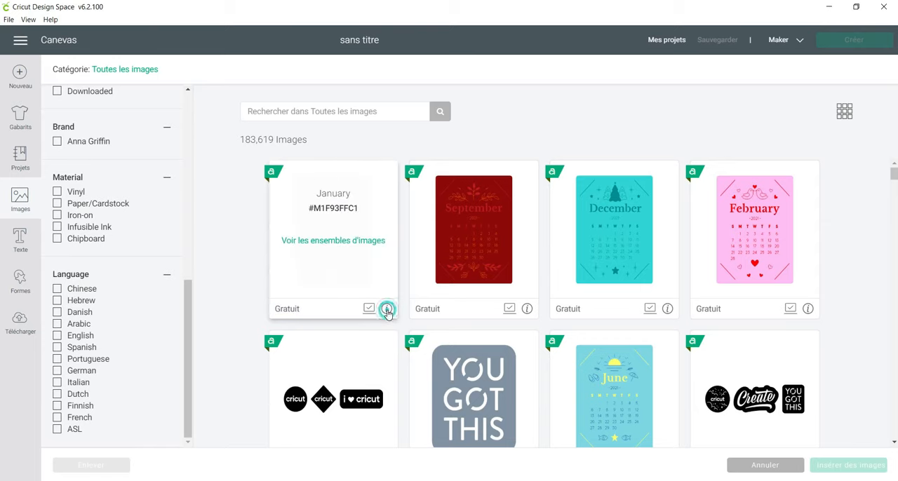
{"action": "double_click", "coordinate": [334, 193]}
{"action": "triple_click", "coordinate": [328, 209]}
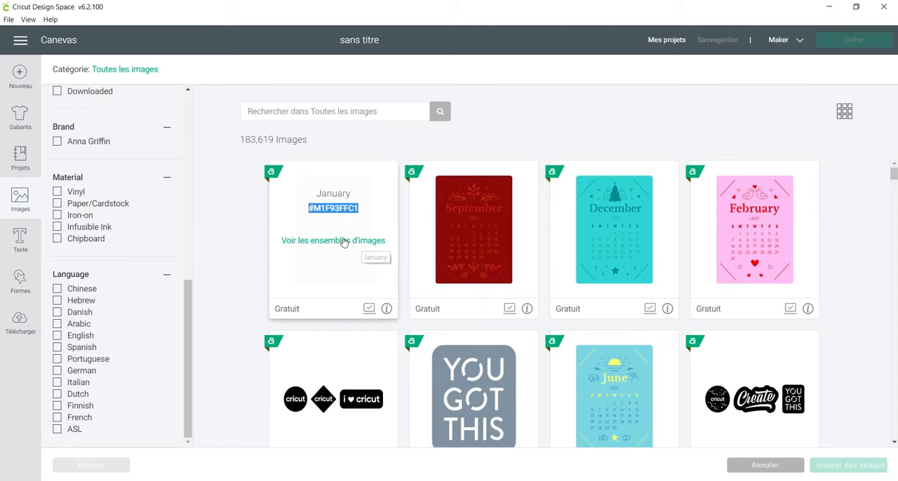
{"action": "left_click", "coordinate": [349, 245]}
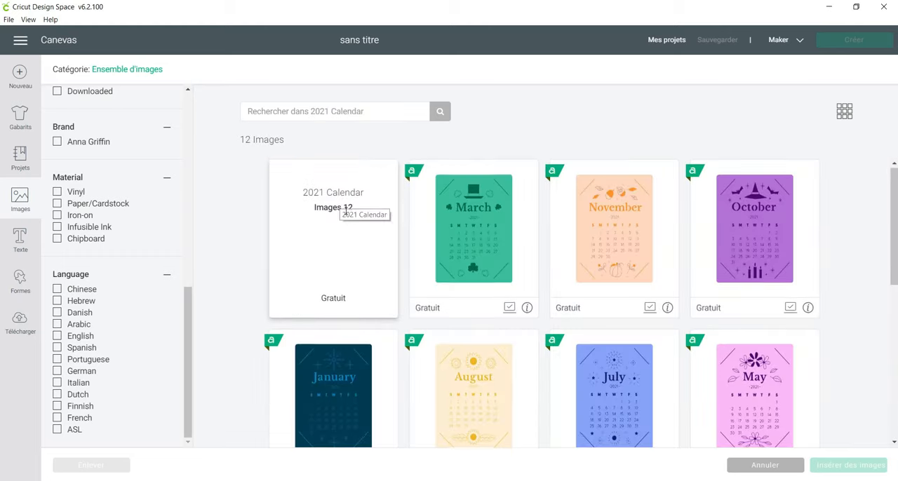
{"action": "scroll", "coordinate": [337, 211], "scroll_direction": "down", "scroll_amount": 5}
{"action": "scroll", "coordinate": [345, 214], "scroll_direction": "up", "scroll_amount": 5}
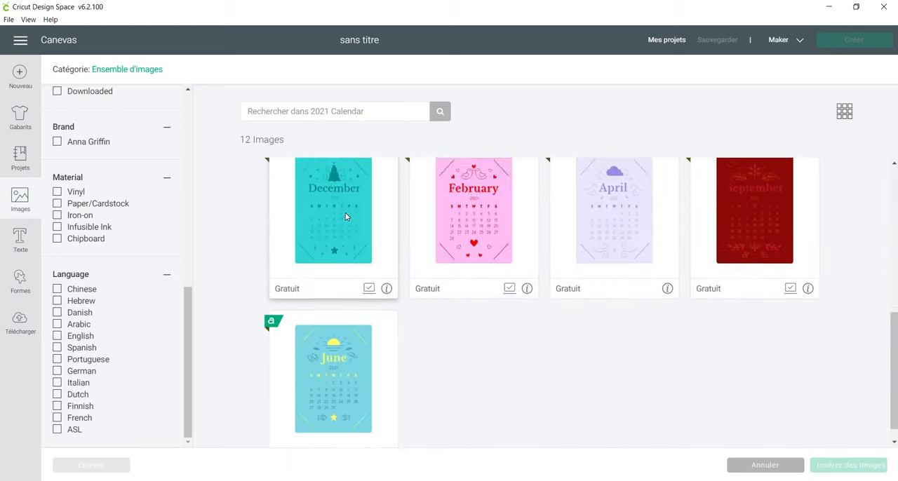
Return to the full image library and open the featured category Ensemble d'images.
{"action": "left_click", "coordinate": [154, 70]}
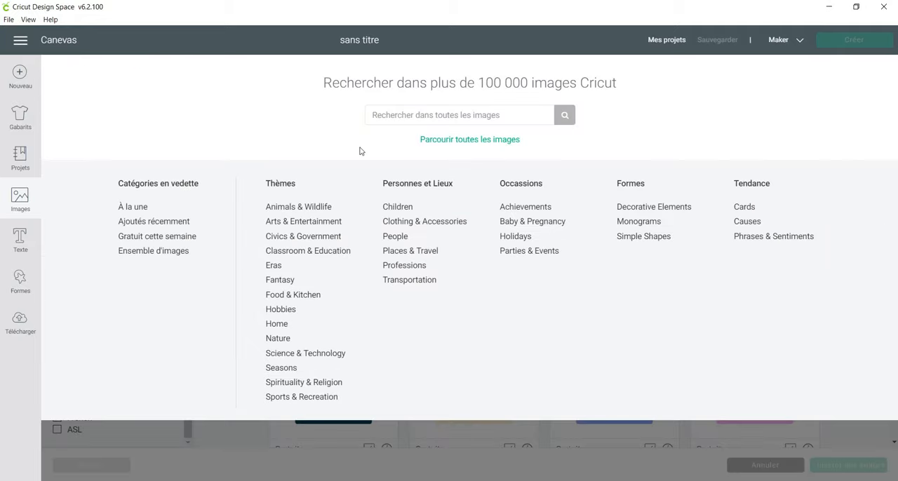
{"action": "left_click", "coordinate": [425, 139]}
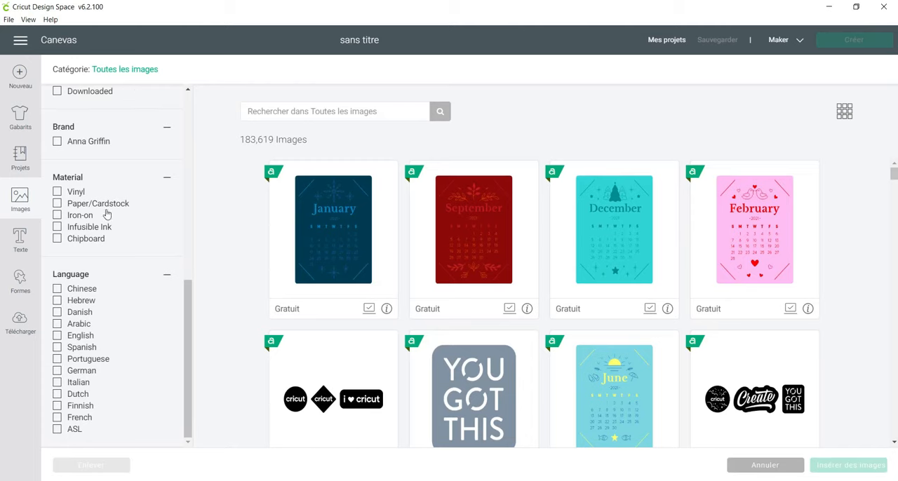
{"action": "left_click", "coordinate": [125, 69]}
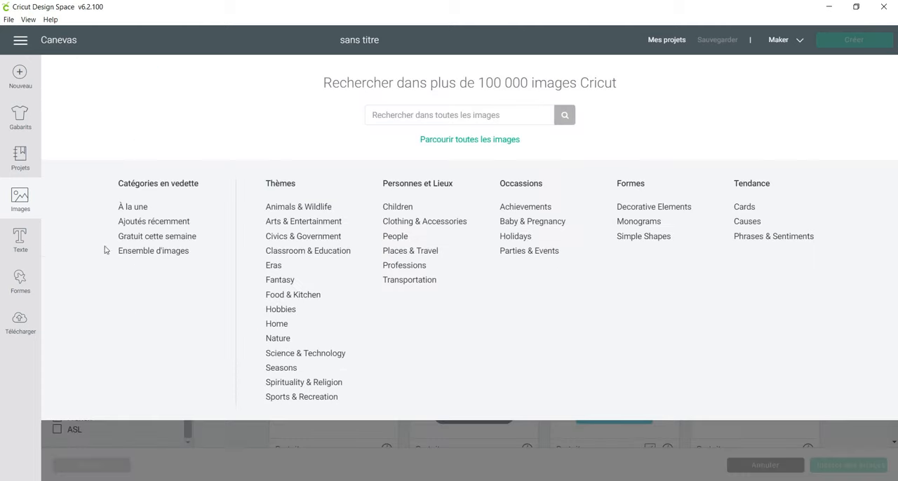
{"action": "left_click", "coordinate": [148, 253]}
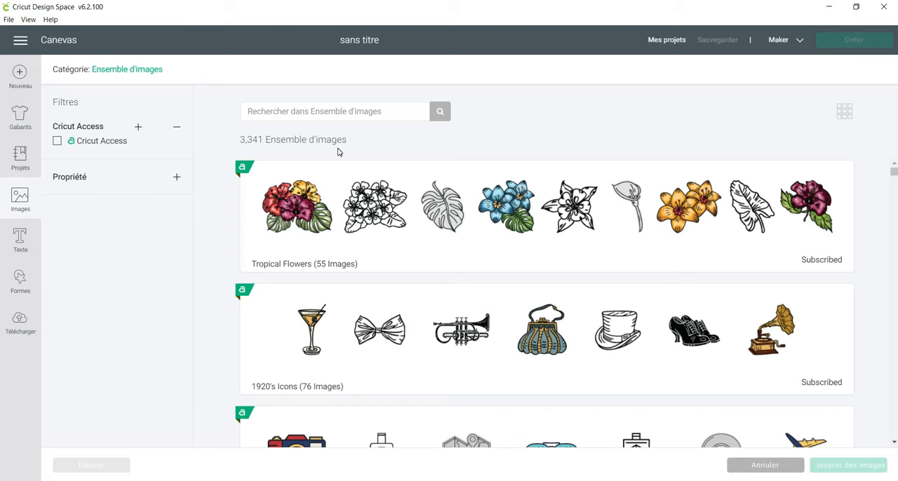
Browse the list of image sets, checking each set's name, image count and access status.
{"action": "scroll", "coordinate": [340, 164], "scroll_direction": "down", "scroll_amount": 1}
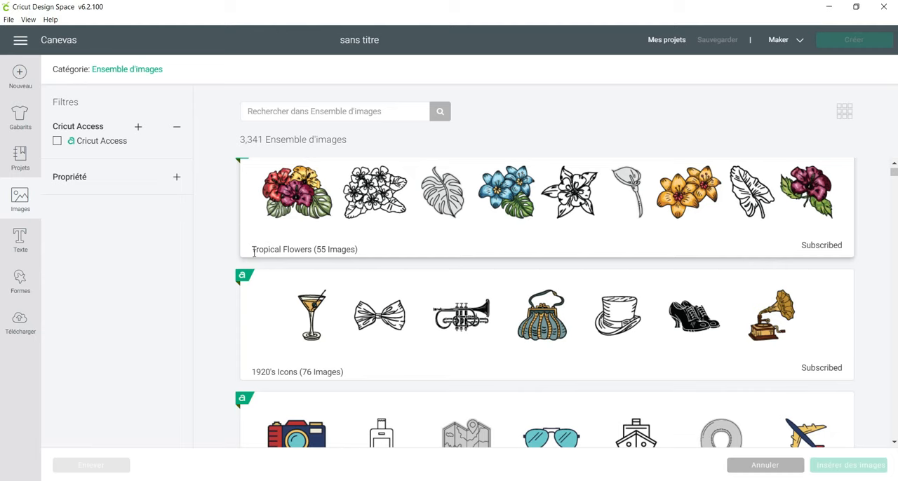
{"action": "scroll", "coordinate": [254, 252], "scroll_direction": "down", "scroll_amount": 2}
{"action": "scroll", "coordinate": [825, 356], "scroll_direction": "down", "scroll_amount": 2}
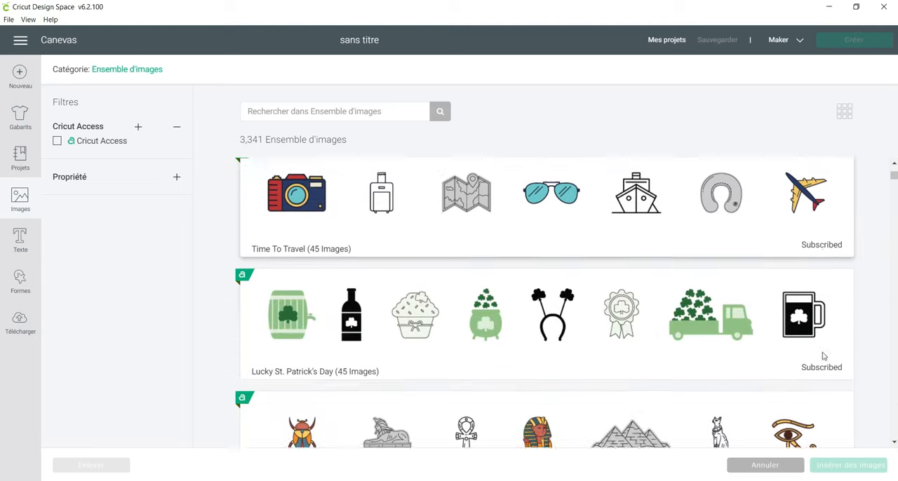
{"action": "scroll", "coordinate": [295, 341], "scroll_direction": "down", "scroll_amount": 2}
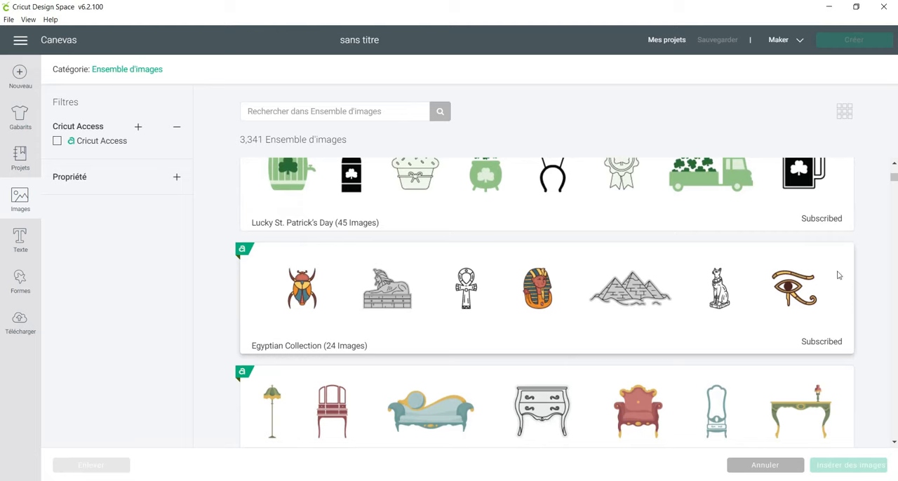
{"action": "scroll", "coordinate": [436, 300], "scroll_direction": "down", "scroll_amount": 1}
{"action": "scroll", "coordinate": [436, 301], "scroll_direction": "down", "scroll_amount": 2}
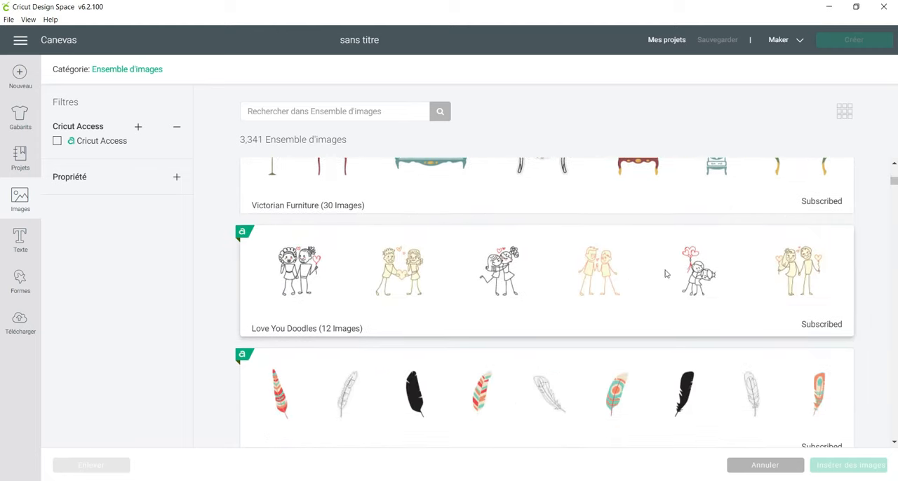
{"action": "scroll", "coordinate": [795, 295], "scroll_direction": "down", "scroll_amount": 2}
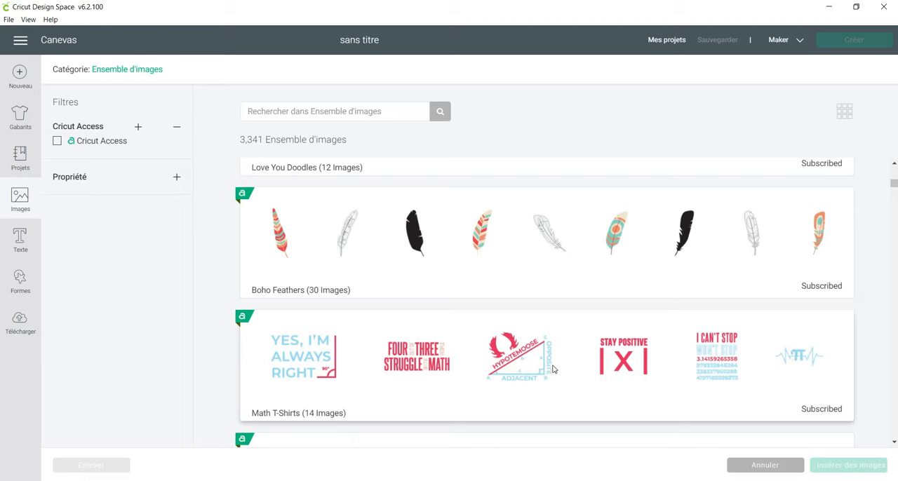
Look through further image sets down the list and return to the category Toutes les images.
{"action": "scroll", "coordinate": [355, 356], "scroll_direction": "down", "scroll_amount": 1}
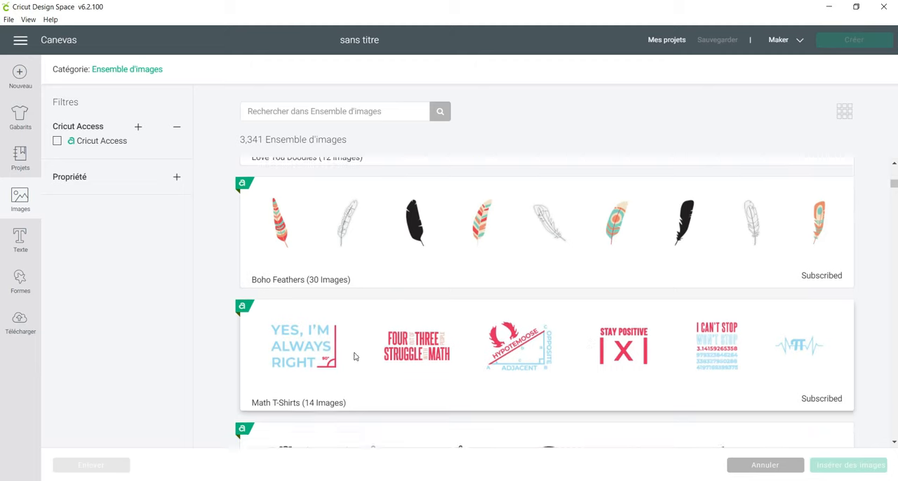
{"action": "scroll", "coordinate": [355, 356], "scroll_direction": "down", "scroll_amount": 5}
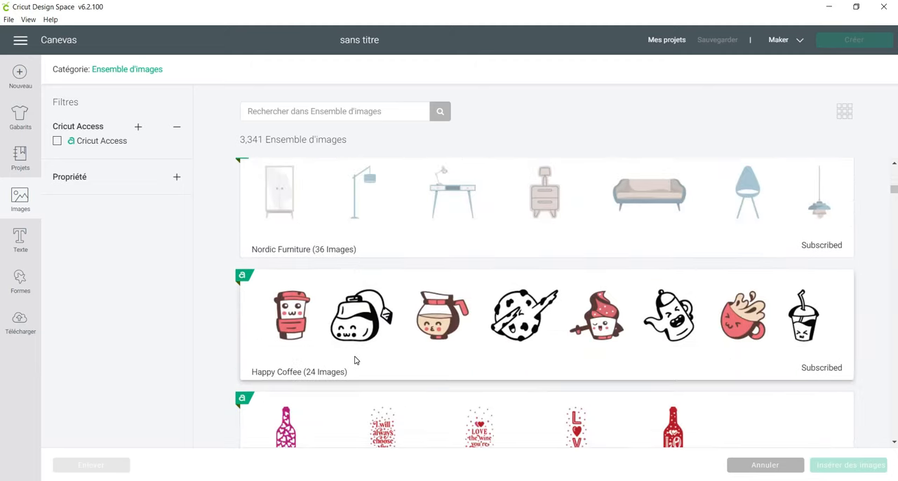
{"action": "scroll", "coordinate": [351, 348], "scroll_direction": "down", "scroll_amount": 3}
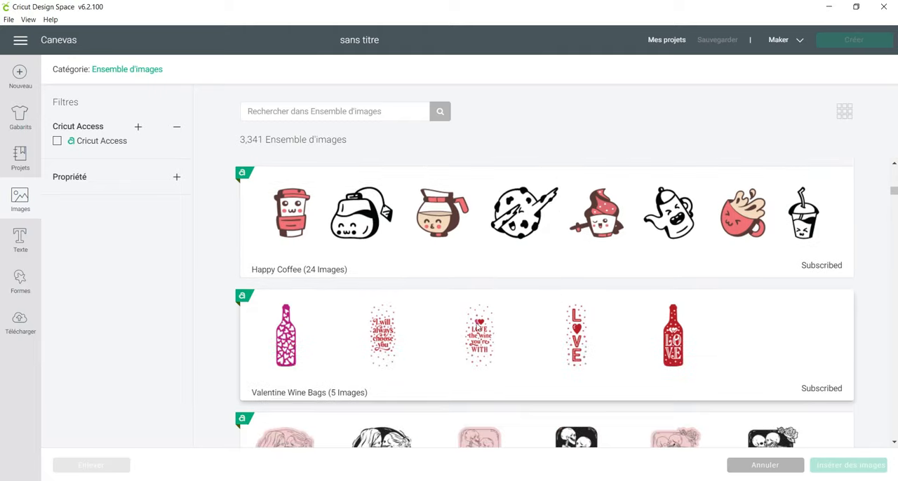
{"action": "scroll", "coordinate": [348, 339], "scroll_direction": "down", "scroll_amount": 5}
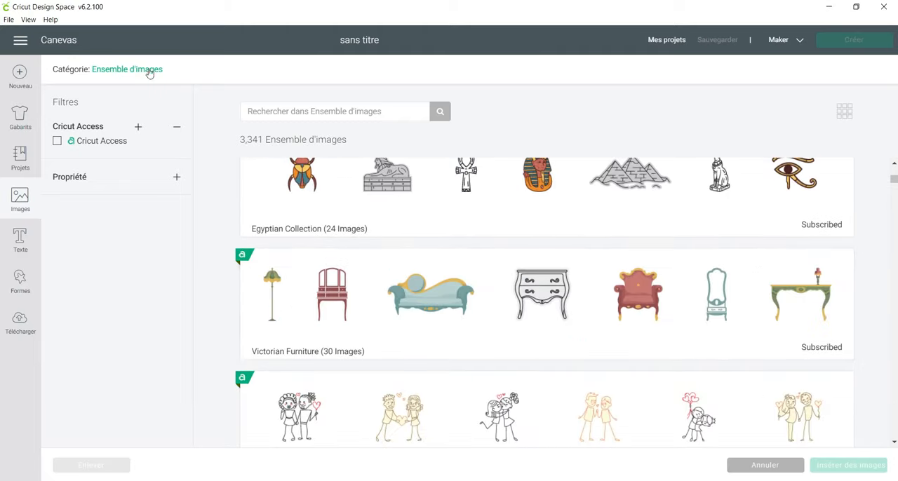
{"action": "left_click", "coordinate": [146, 70]}
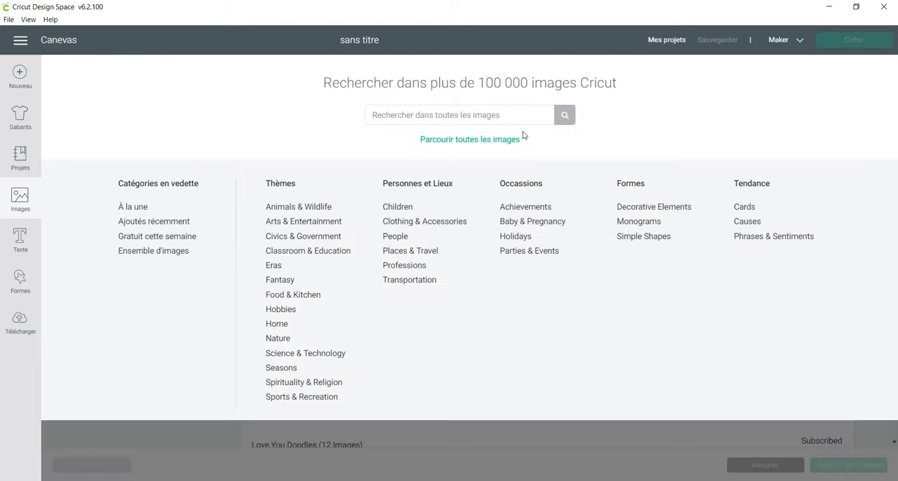
{"action": "left_click", "coordinate": [505, 137]}
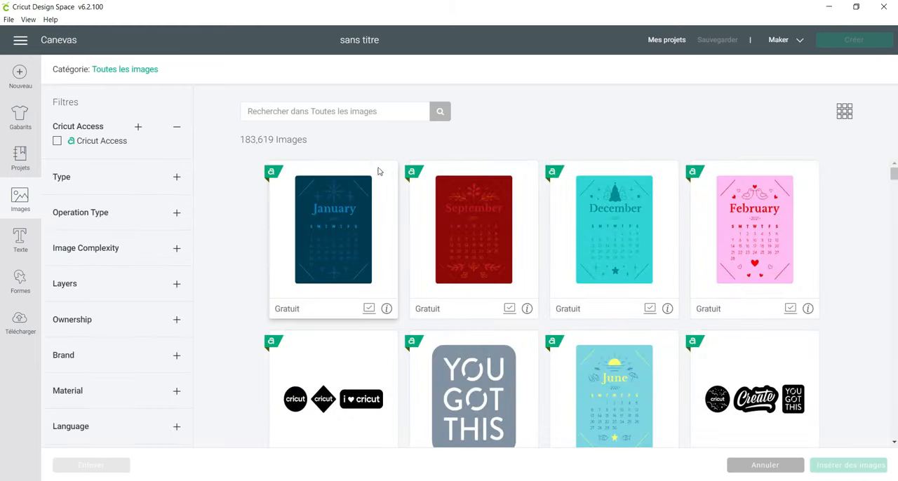
Insert the free image with the three black Cricut logo badges onto the canvas.
{"action": "scroll", "coordinate": [375, 242], "scroll_direction": "down", "scroll_amount": 1}
{"action": "scroll", "coordinate": [375, 242], "scroll_direction": "down", "scroll_amount": 3}
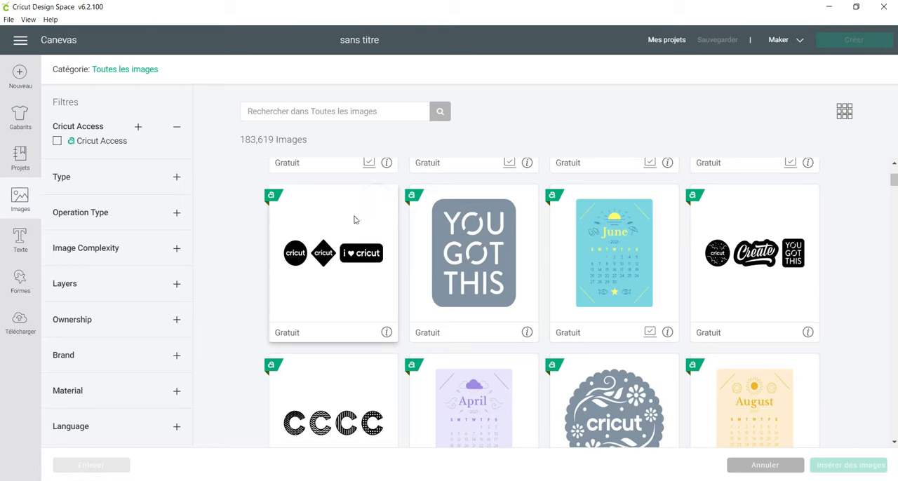
{"action": "left_click", "coordinate": [355, 218]}
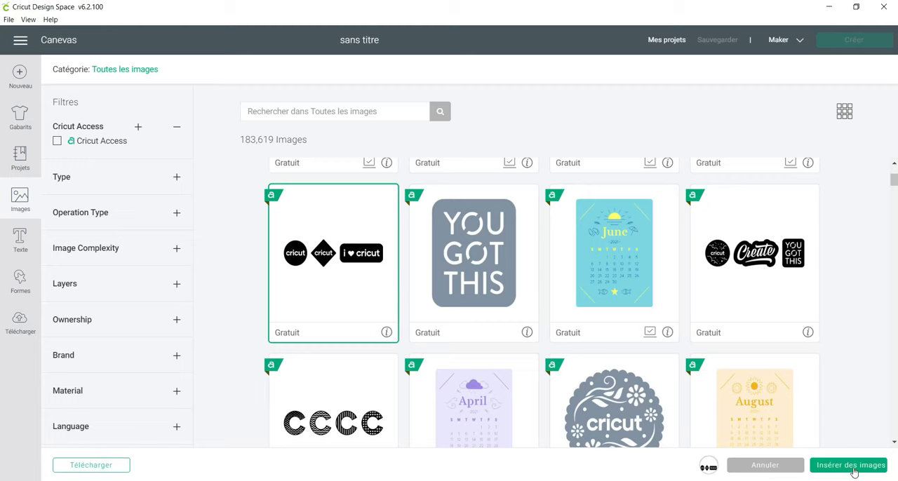
{"action": "left_click", "coordinate": [850, 465]}
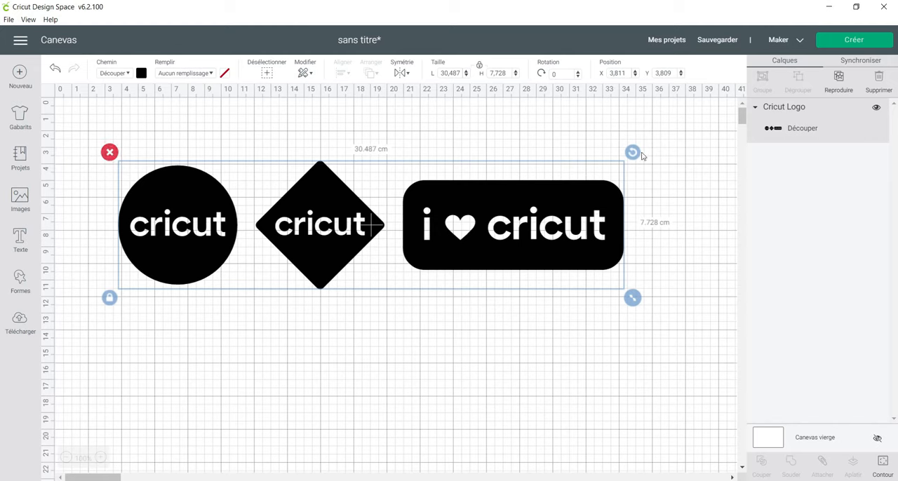
Rotate the logo image slightly to about 359.5° and shrink it proportionally to about 24.6 cm wide.
{"action": "left_click_drag", "start_coordinate": [633, 152], "coordinate": [653, 154]}
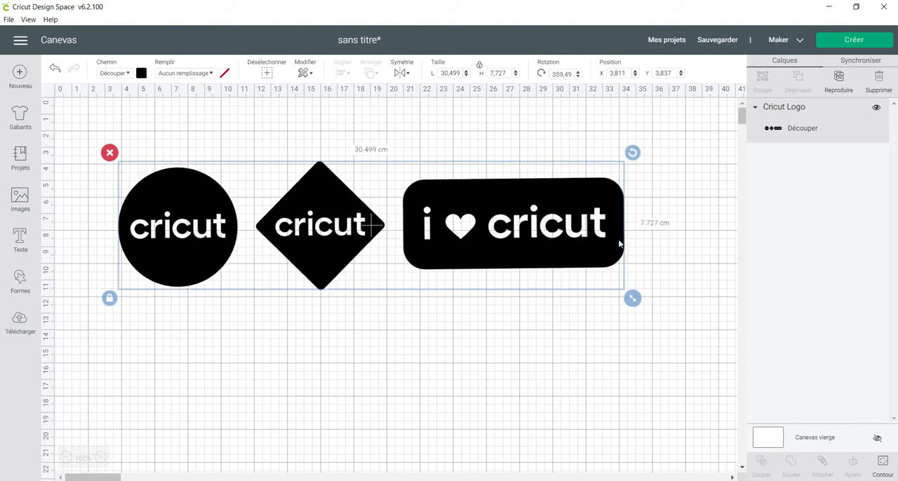
{"action": "left_click_drag", "start_coordinate": [633, 297], "coordinate": [536, 274]}
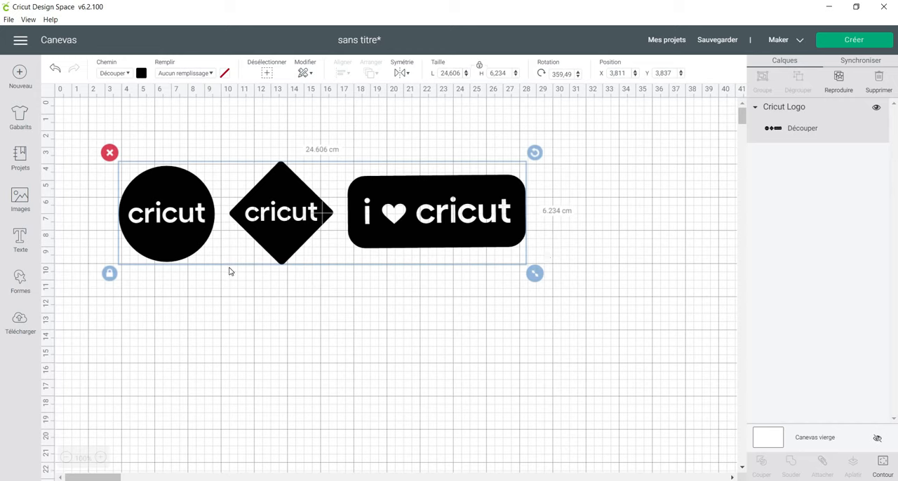
Resize the logo to about 27.9 × 7.4 cm with its proportions unlocked, relock them and move it slightly higher on the canvas.
{"action": "left_click", "coordinate": [109, 276]}
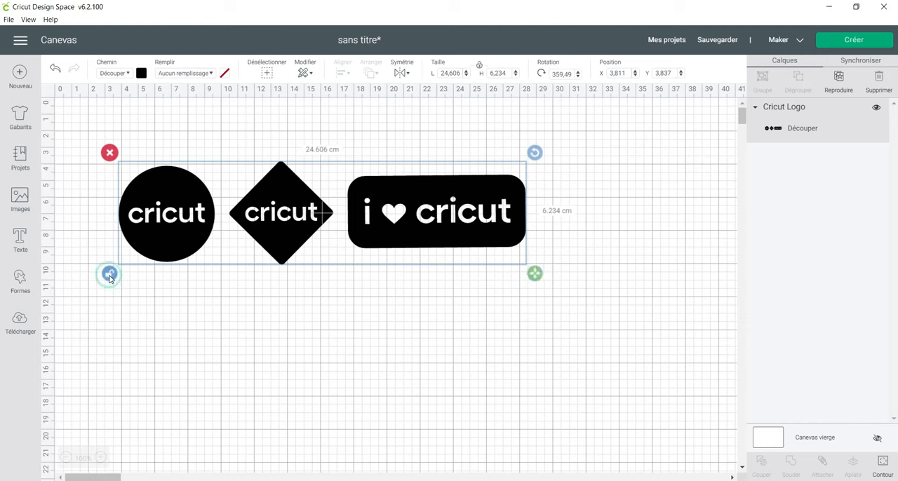
{"action": "left_click_drag", "start_coordinate": [535, 274], "coordinate": [593, 296]}
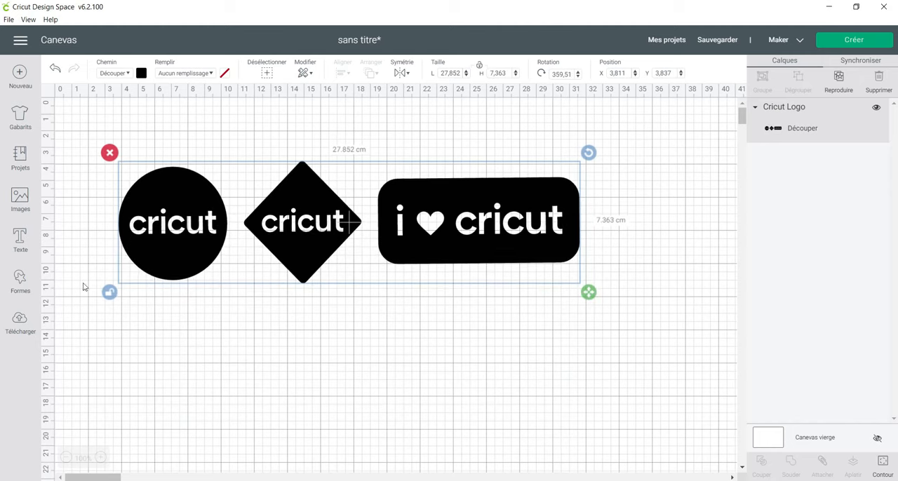
{"action": "left_click", "coordinate": [110, 293]}
{"action": "left_click_drag", "start_coordinate": [163, 189], "coordinate": [167, 170]}
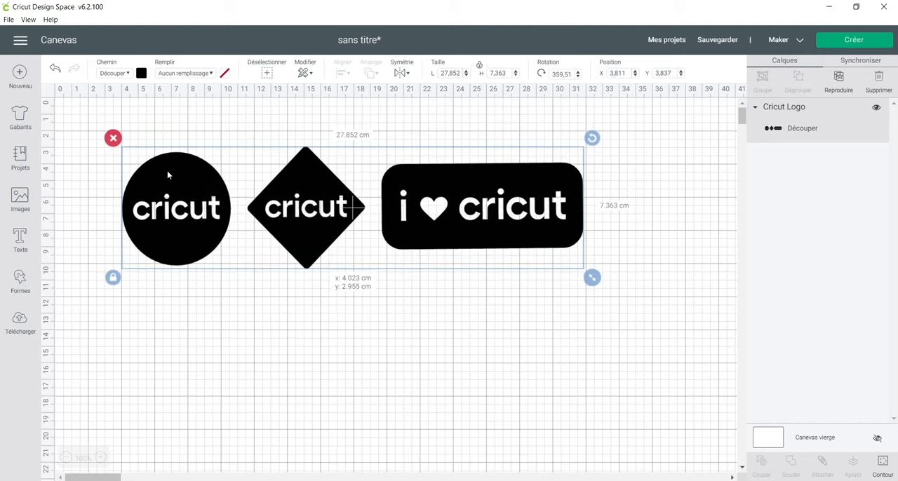
Change the logo's path operation to Dessiner, using the M - Marker (1mm) pen in Gold.
{"action": "left_click", "coordinate": [127, 74]}
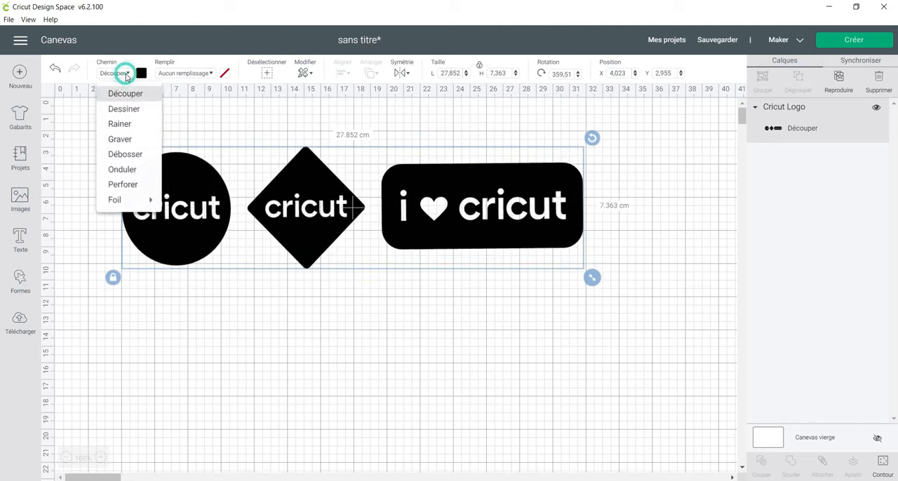
{"action": "left_click", "coordinate": [141, 112]}
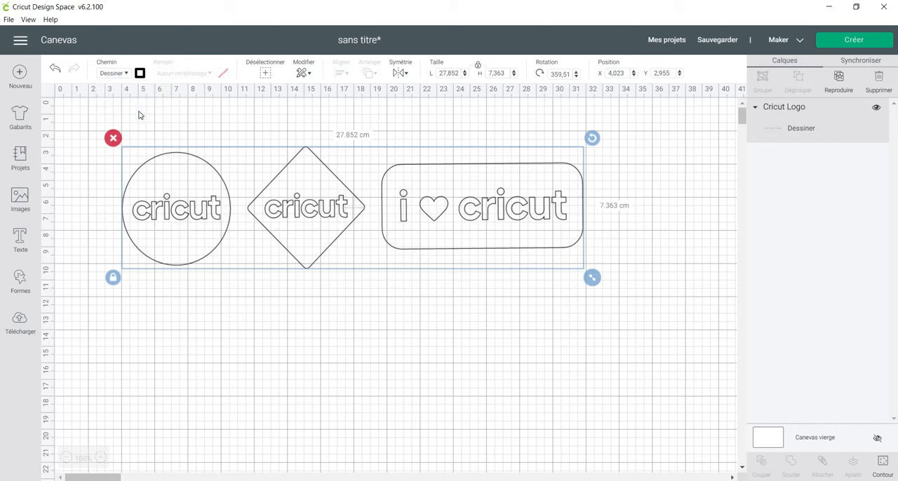
{"action": "left_click", "coordinate": [141, 73]}
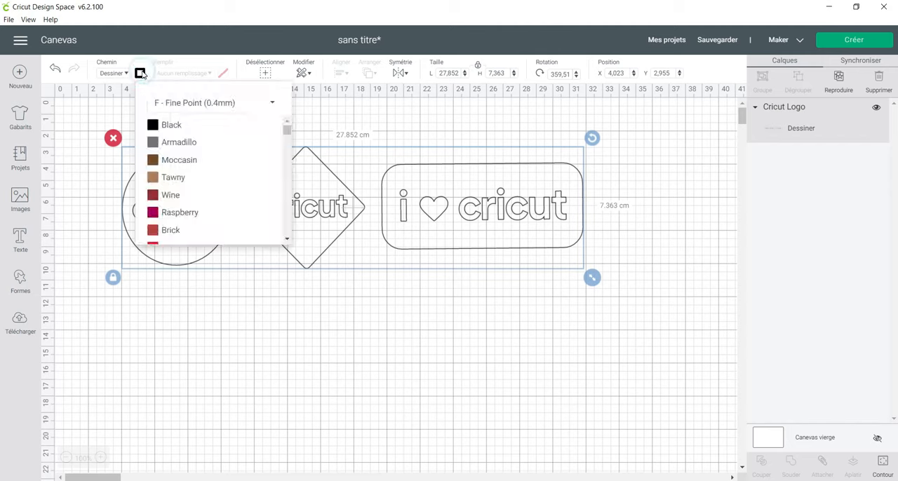
{"action": "left_click", "coordinate": [177, 101]}
{"action": "left_click", "coordinate": [201, 188]}
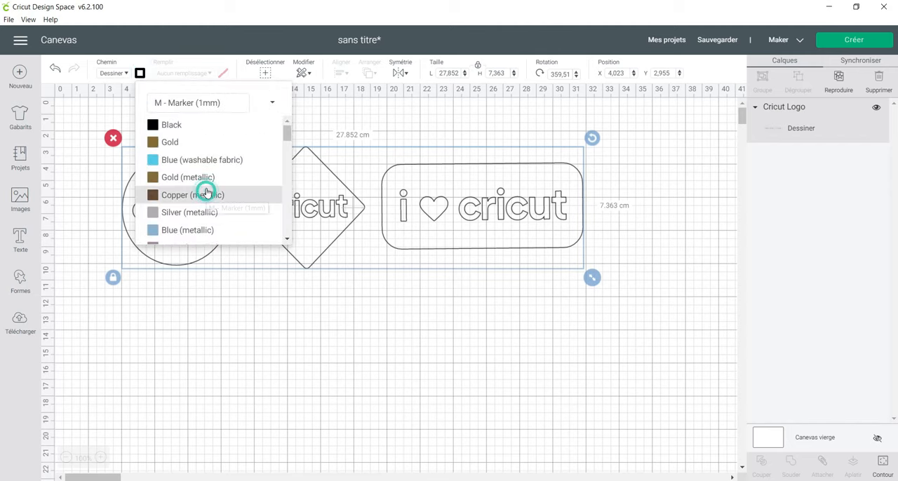
{"action": "left_click", "coordinate": [202, 177]}
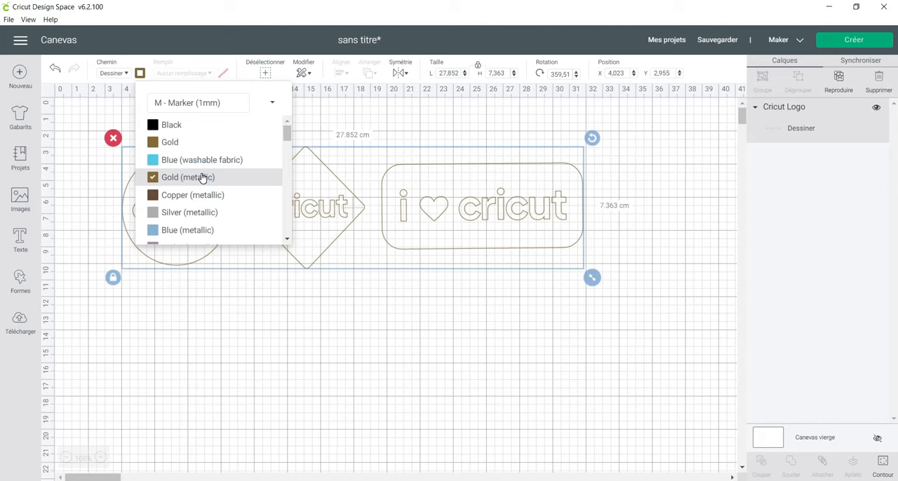
{"action": "left_click", "coordinate": [201, 143]}
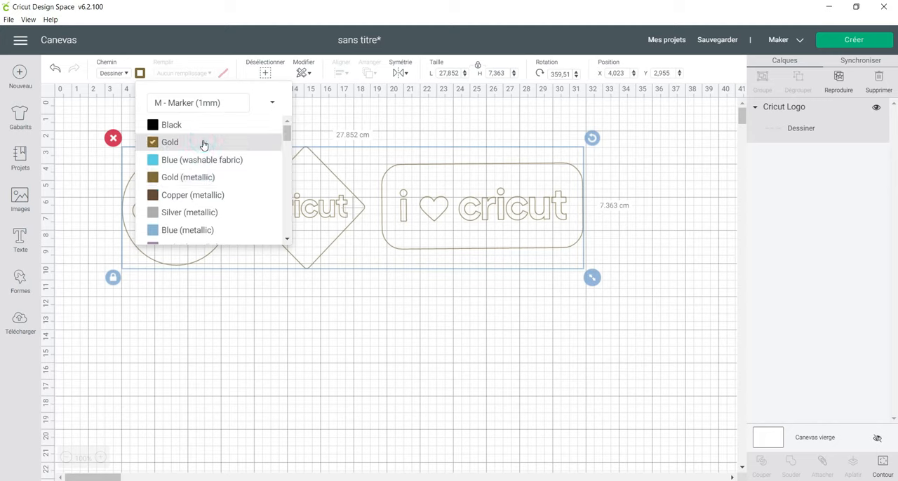
Change the logo's path operation to Foil with the Large tip.
{"action": "left_click", "coordinate": [123, 73]}
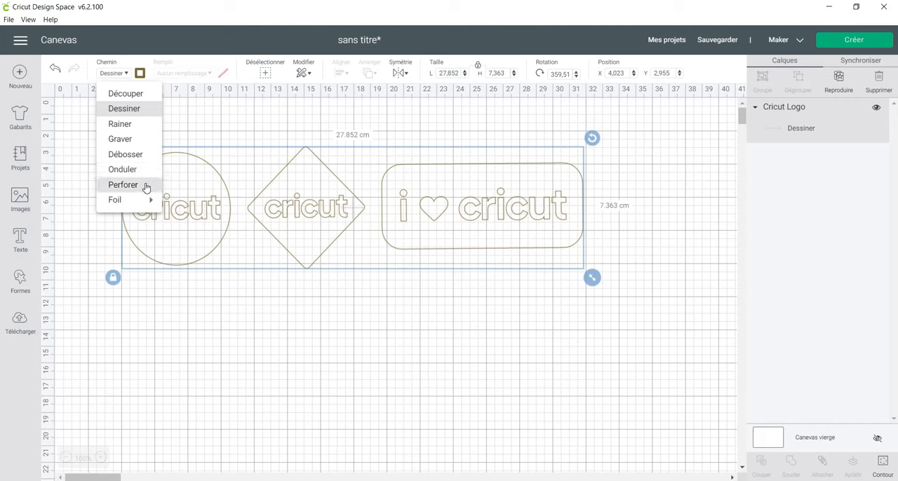
{"action": "mouse_move", "coordinate": [150, 200]}
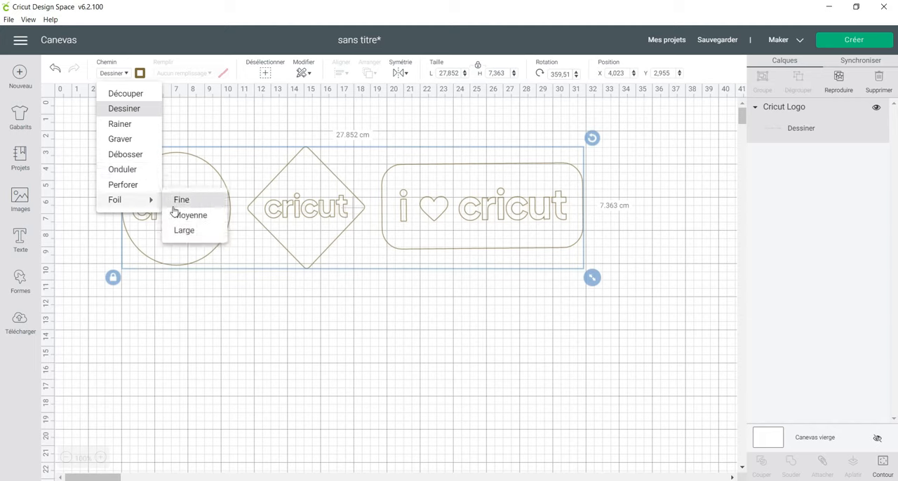
{"action": "left_click", "coordinate": [186, 234]}
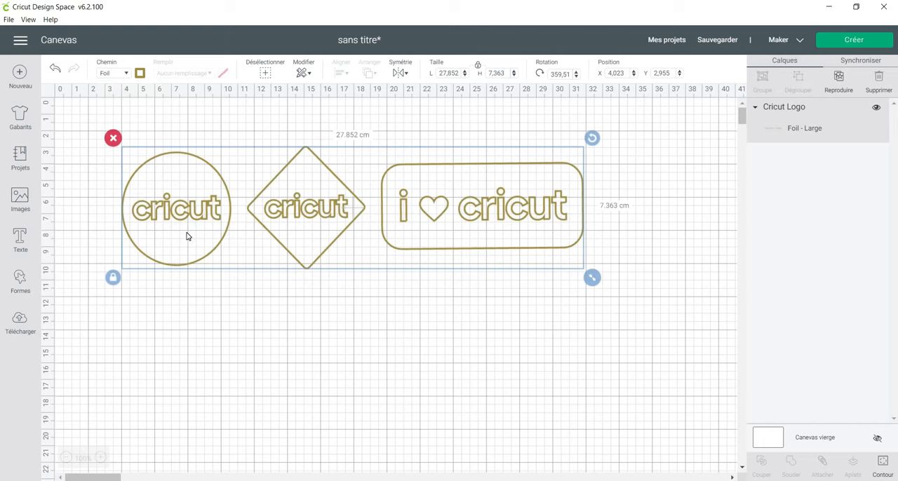
Review the path operations again and set the logo back to Découper.
{"action": "left_click", "coordinate": [123, 73]}
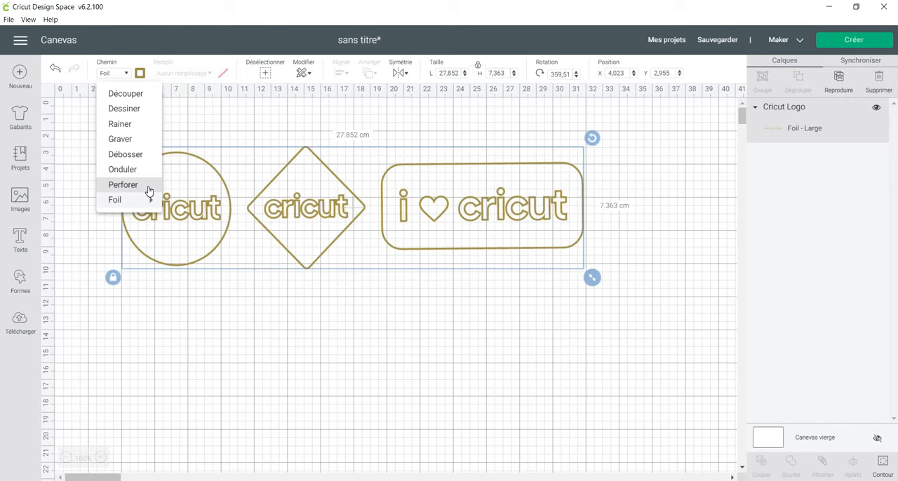
{"action": "left_click", "coordinate": [259, 127]}
{"action": "left_click", "coordinate": [218, 183]}
{"action": "left_click", "coordinate": [116, 73]}
{"action": "left_click", "coordinate": [125, 92]}
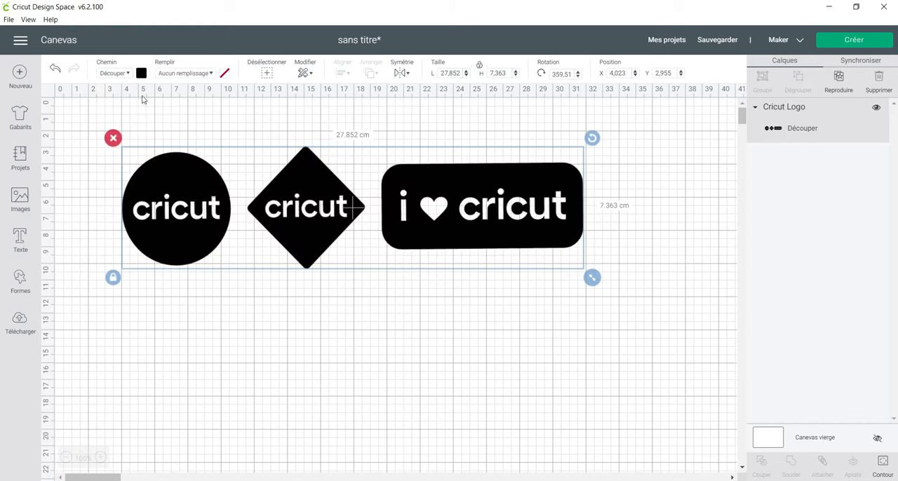
Set the logo's fill to Imprimer and shrink it proportionally to about 21.7 × 5.7 cm.
{"action": "left_click", "coordinate": [198, 74]}
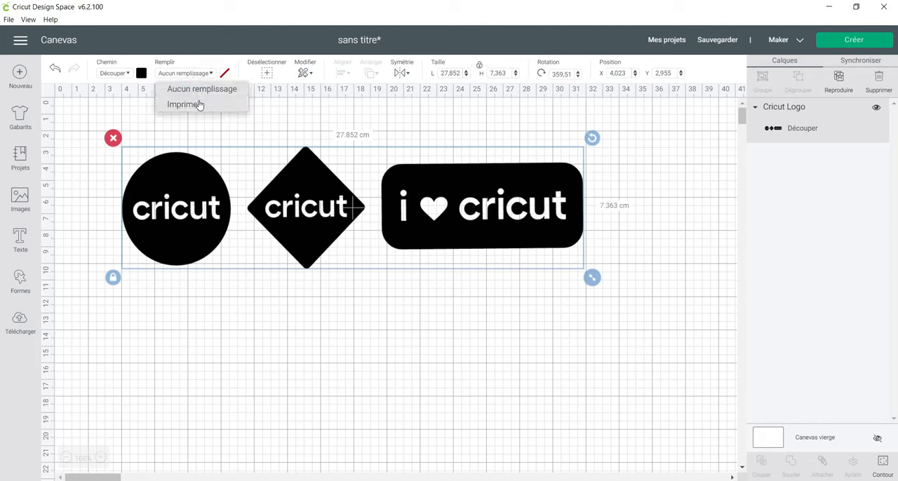
{"action": "left_click", "coordinate": [184, 105]}
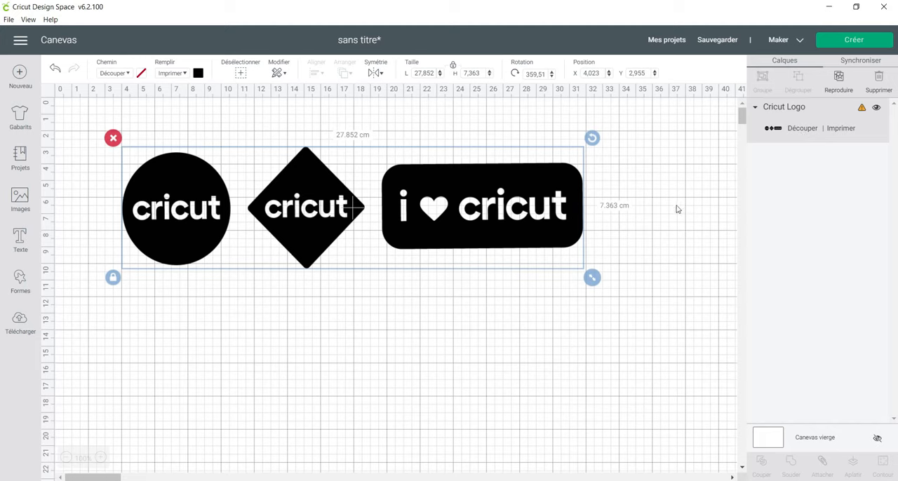
{"action": "left_click_drag", "start_coordinate": [592, 277], "coordinate": [490, 251]}
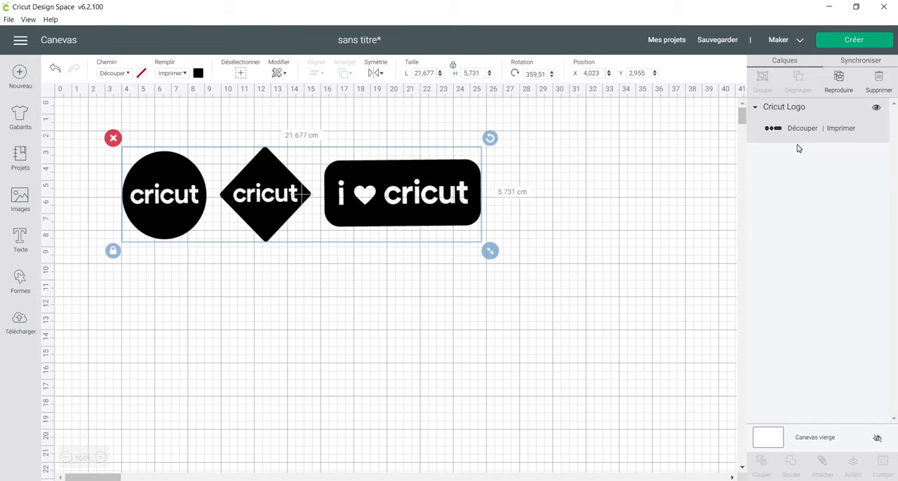
Send the project to mat preparation and examine the logo's print-and-cut layout over the whole mat.
{"action": "left_click", "coordinate": [855, 42]}
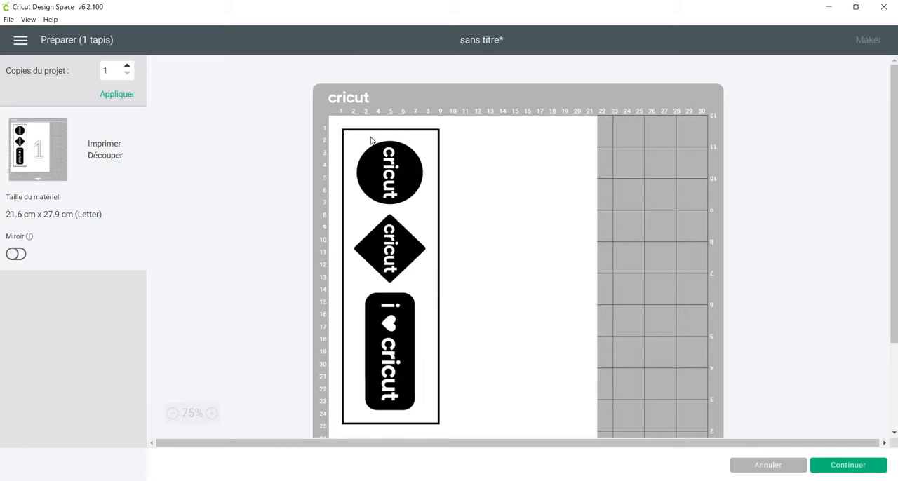
{"action": "scroll", "coordinate": [362, 143], "scroll_direction": "down", "scroll_amount": 5}
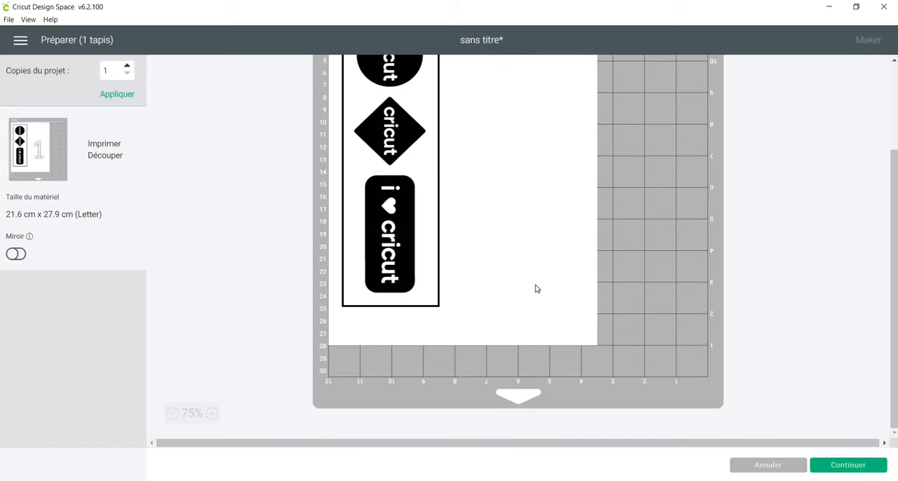
{"action": "scroll", "coordinate": [536, 288], "scroll_direction": "up", "scroll_amount": 5}
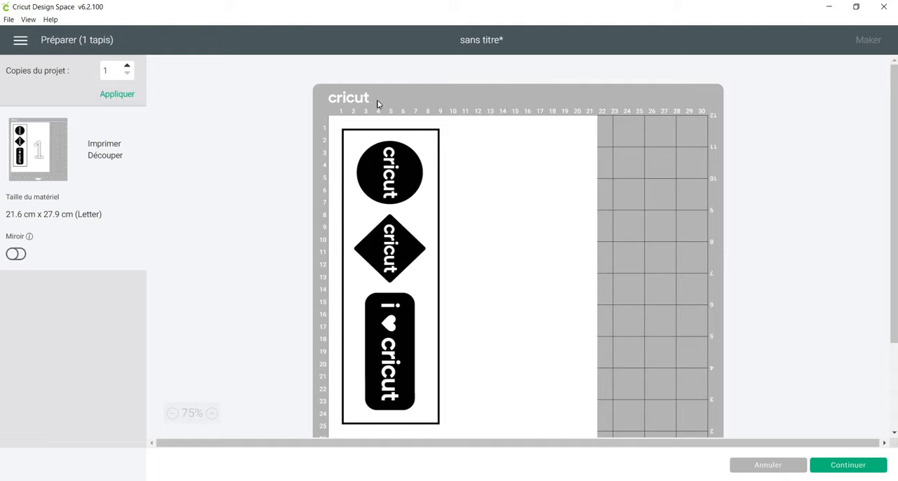
Continue to fabrication, examine the printer configuration and its list of available printers, and close it.
{"action": "left_click", "coordinate": [860, 472]}
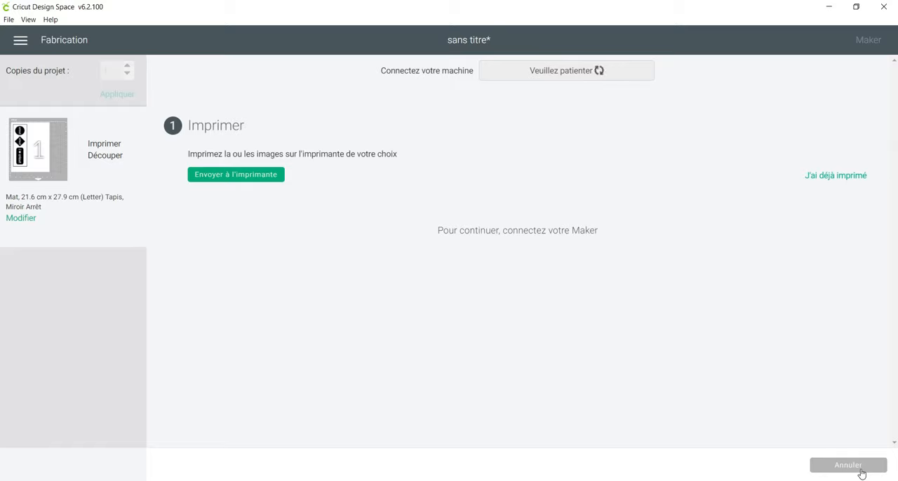
{"action": "left_click", "coordinate": [255, 176]}
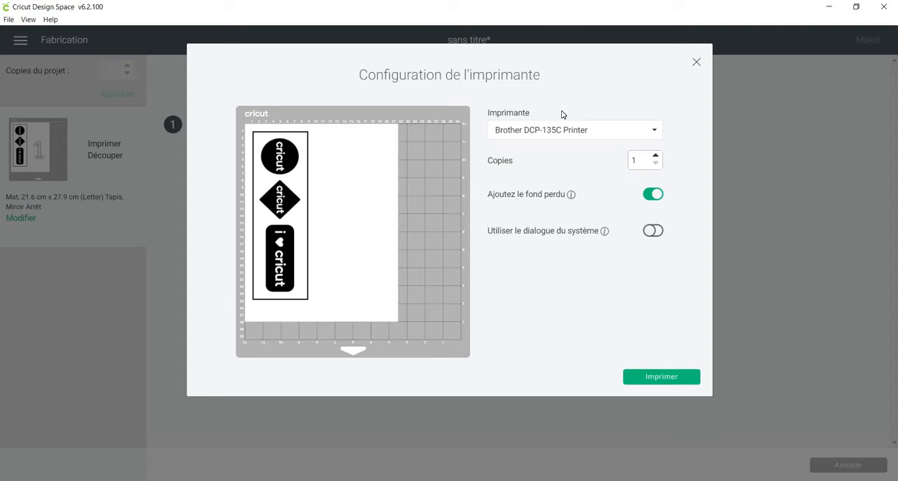
{"action": "left_click", "coordinate": [569, 132]}
{"action": "left_click", "coordinate": [598, 309]}
{"action": "left_click", "coordinate": [695, 61]}
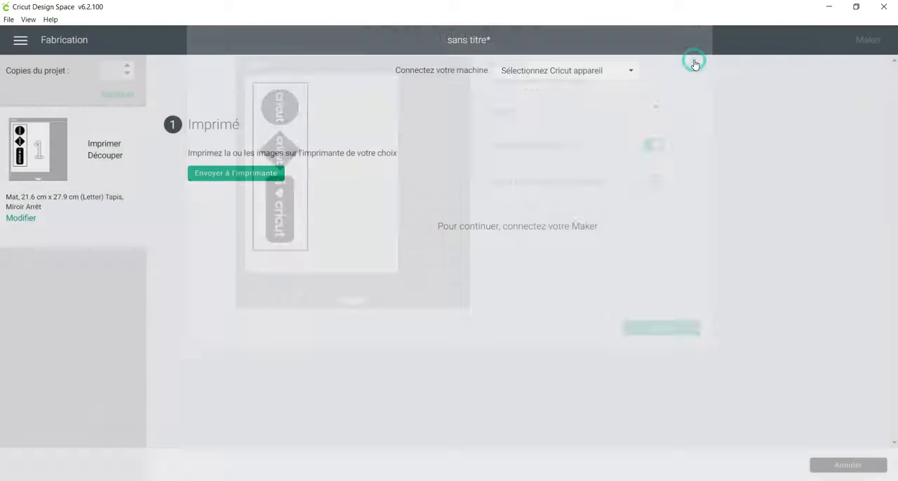
Cancel the cut and leave mat preparation to return to the canvas.
{"action": "left_click", "coordinate": [837, 466]}
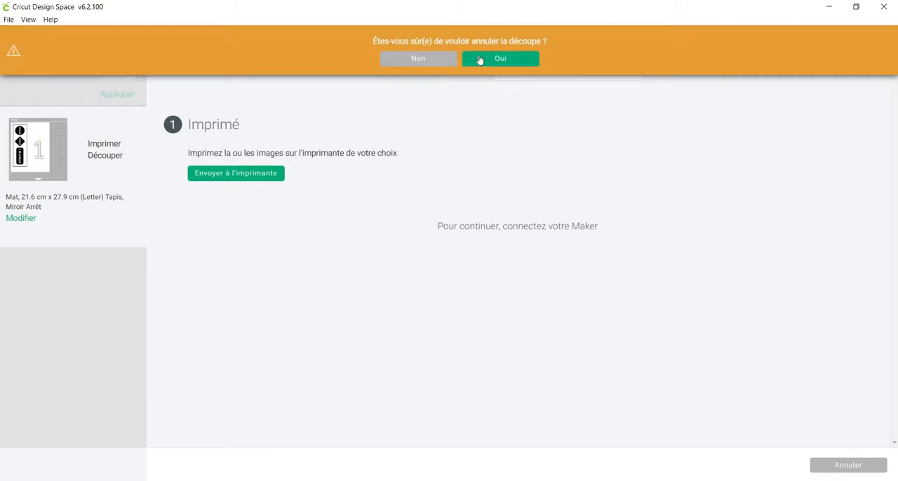
{"action": "left_click", "coordinate": [503, 61]}
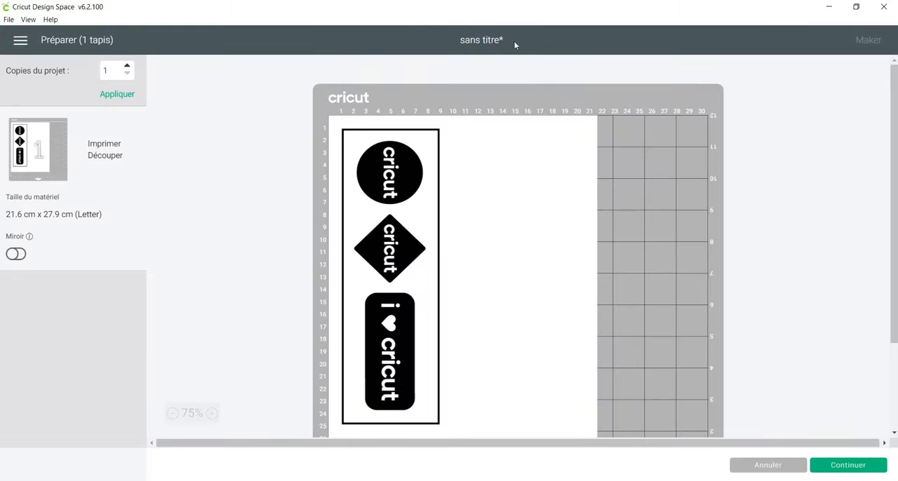
{"action": "left_click", "coordinate": [770, 466]}
Enlarge the logo proportionally to about 28.2 × 7.4 cm and read the warning on its layer.
{"action": "left_click", "coordinate": [472, 178]}
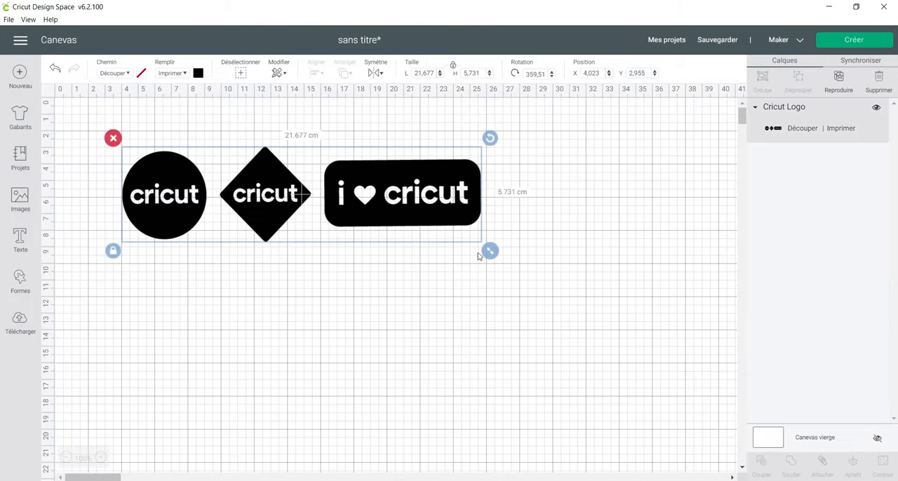
{"action": "left_click_drag", "start_coordinate": [490, 251], "coordinate": [597, 278]}
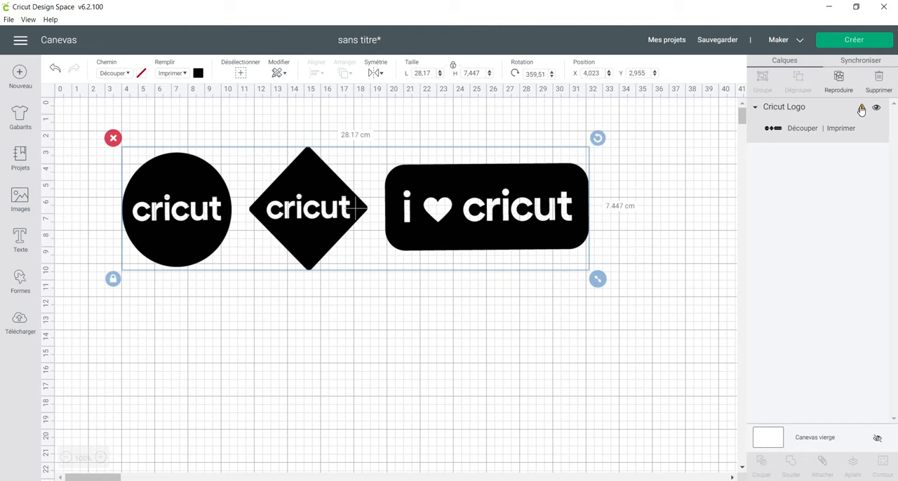
{"action": "mouse_move", "coordinate": [862, 110]}
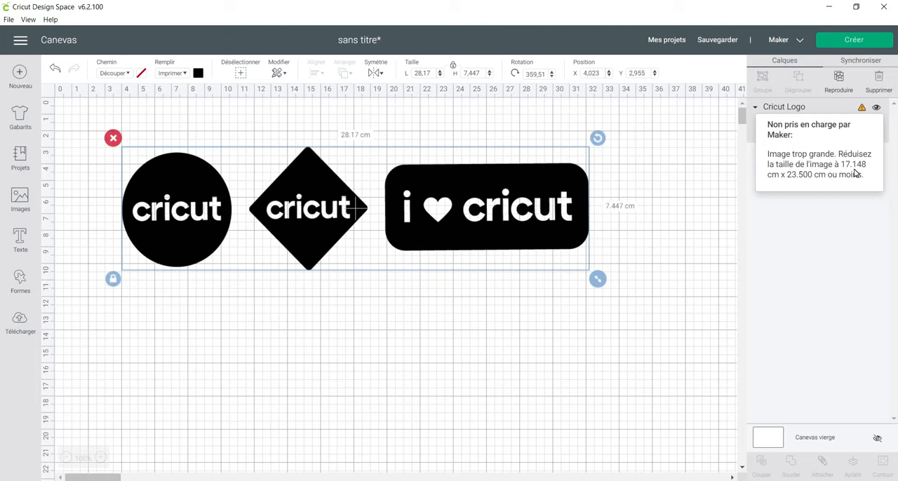
Reselect the logo and move it up slightly to about X 4.1, Y 2.0 cm.
{"action": "left_click", "coordinate": [716, 176]}
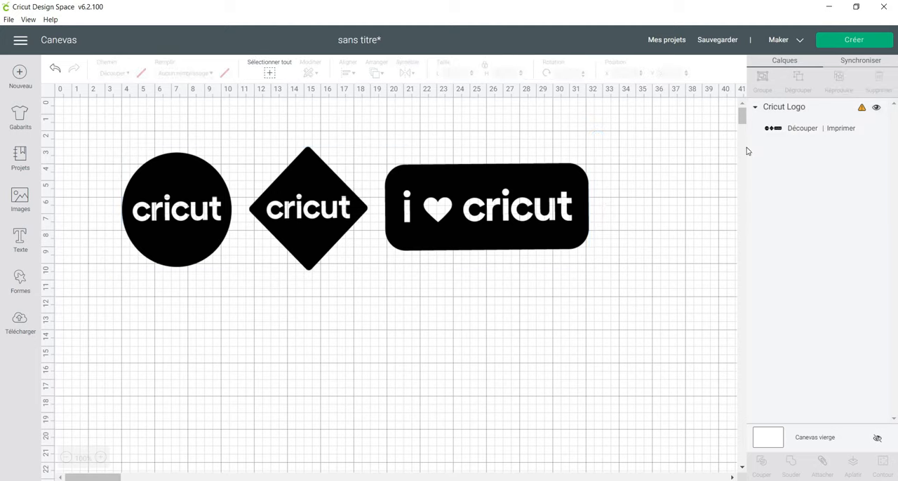
{"action": "left_click", "coordinate": [523, 210]}
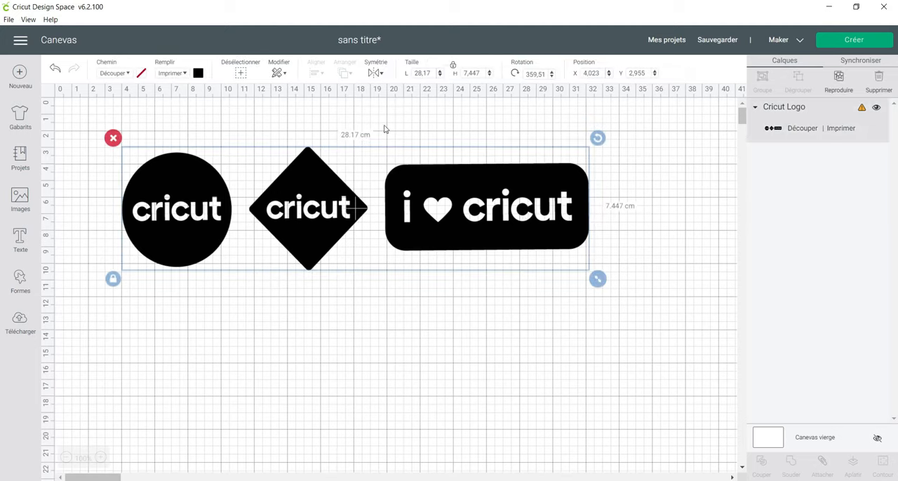
{"action": "left_click_drag", "start_coordinate": [311, 153], "coordinate": [299, 156]}
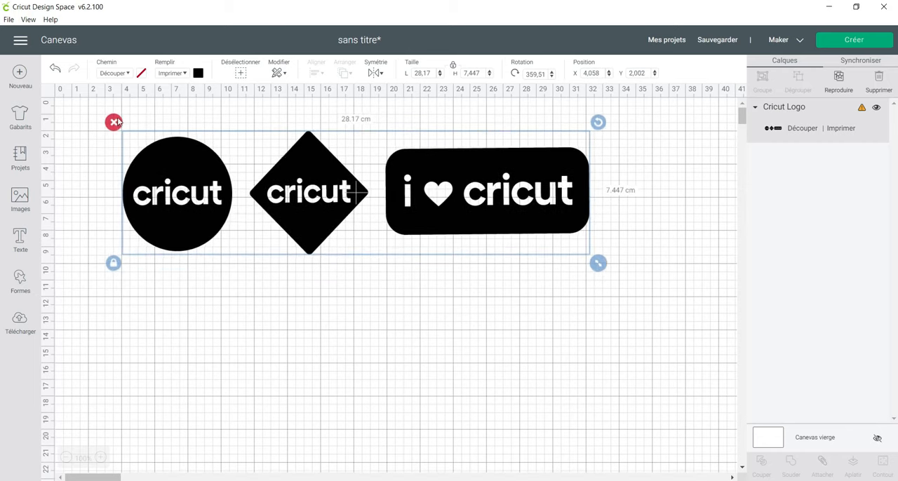
Change the logo's print type to Modèle and apply the red plaid pattern.
{"action": "left_click", "coordinate": [184, 74]}
{"action": "left_click", "coordinate": [184, 75]}
{"action": "left_click", "coordinate": [199, 73]}
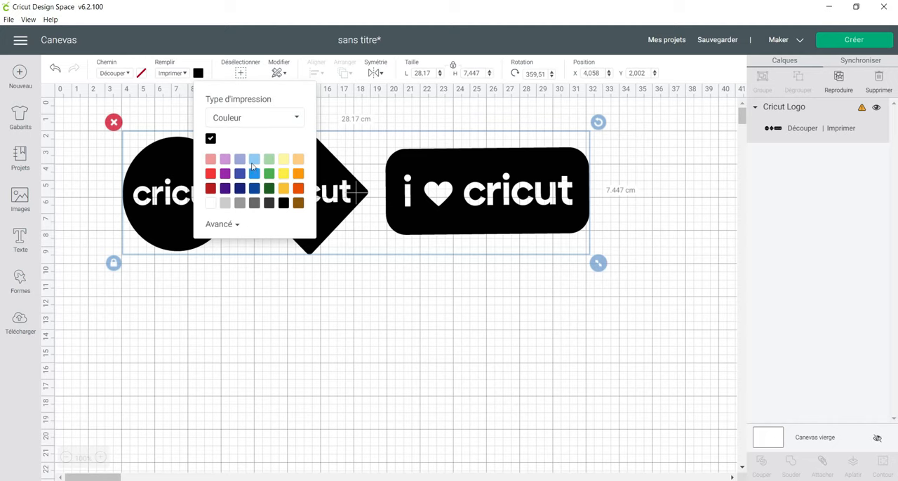
{"action": "left_click", "coordinate": [261, 117]}
{"action": "left_click", "coordinate": [244, 158]}
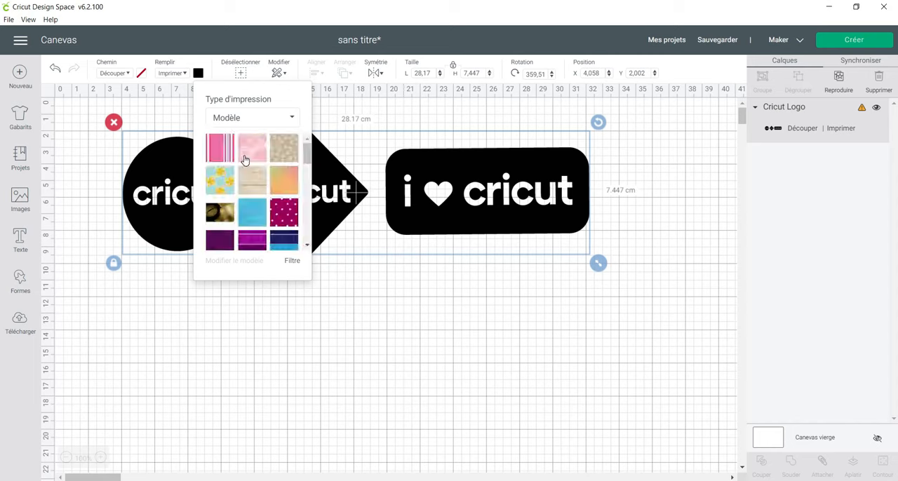
{"action": "scroll", "coordinate": [243, 160], "scroll_direction": "down", "scroll_amount": 5}
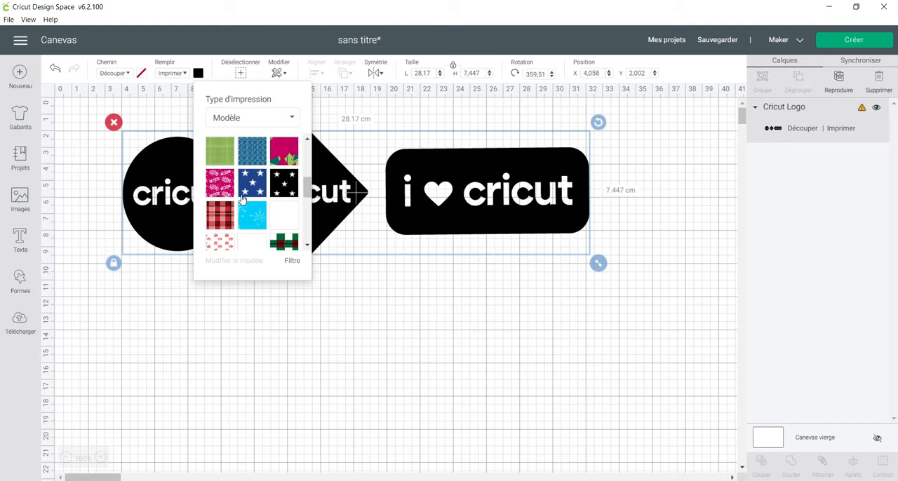
{"action": "left_click", "coordinate": [219, 218]}
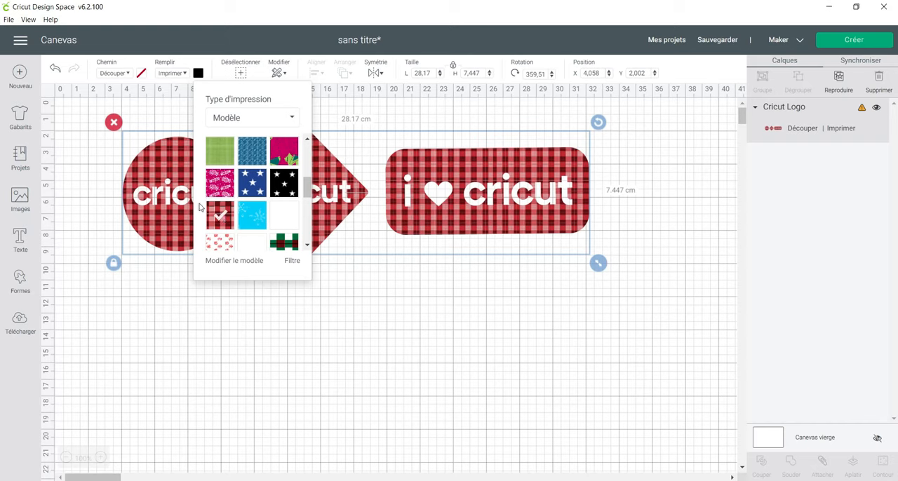
Set the plaid pattern's scale to 400 and look up the Calibrage entry among the application's options.
{"action": "left_click", "coordinate": [225, 263]}
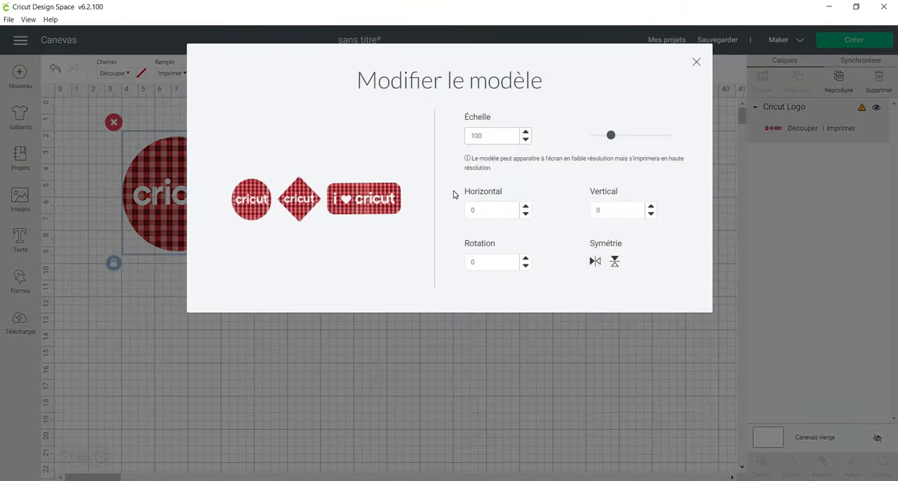
{"action": "left_click_drag", "start_coordinate": [612, 137], "coordinate": [674, 141]}
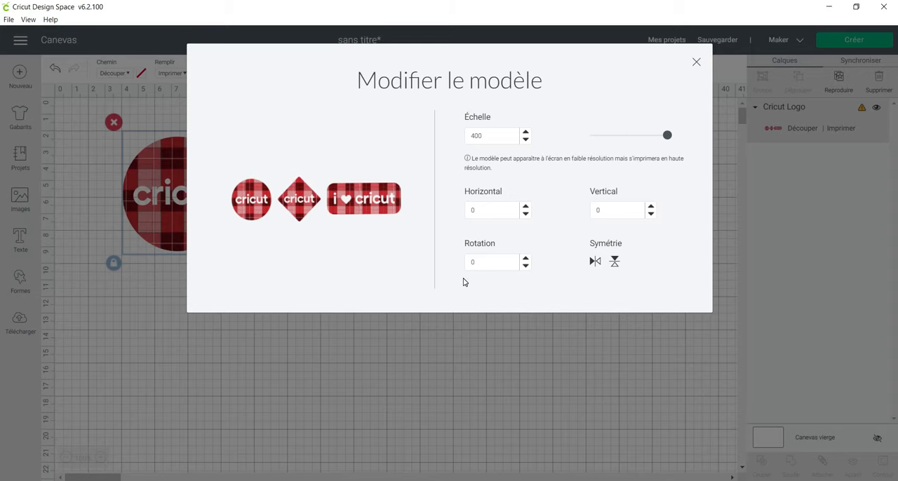
{"action": "left_click", "coordinate": [698, 62]}
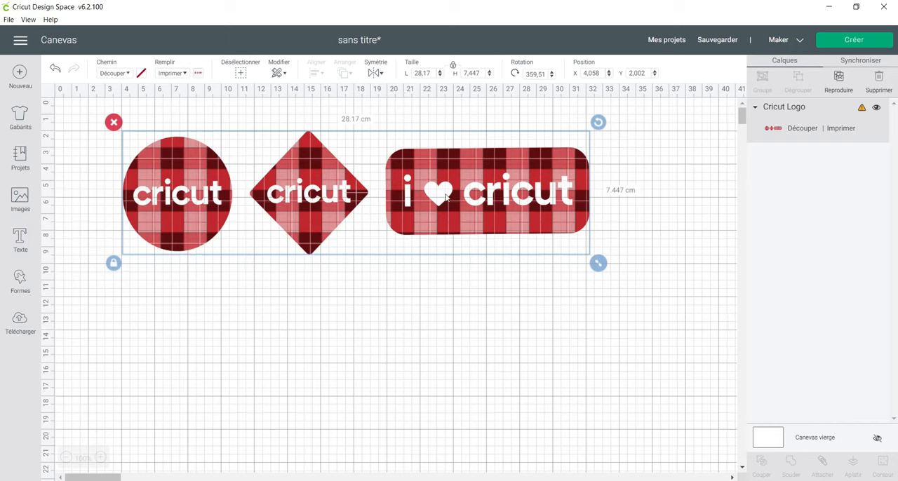
{"action": "left_click", "coordinate": [20, 41]}
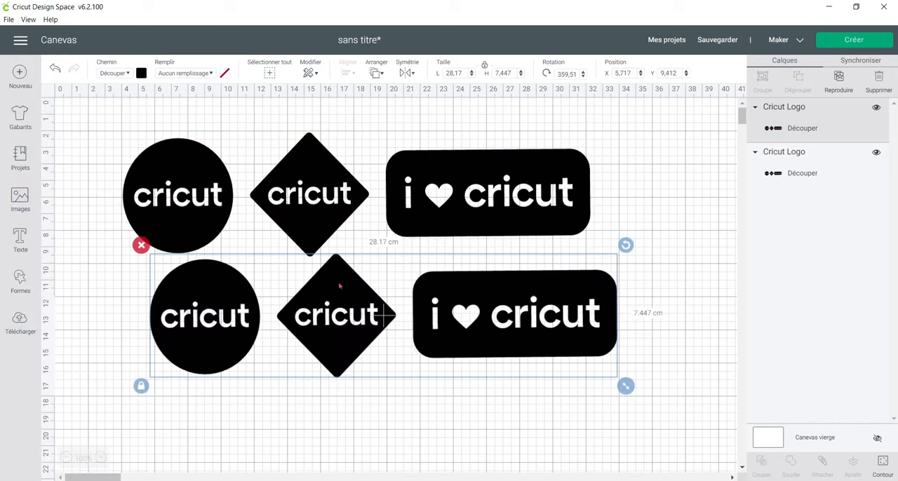
Set the lower logo copy's material color to purple and move it over the black logo, to about X 4.3, Y 2.8 cm.
{"action": "left_click_drag", "start_coordinate": [337, 287], "coordinate": [325, 272]}
{"action": "left_click", "coordinate": [141, 73]}
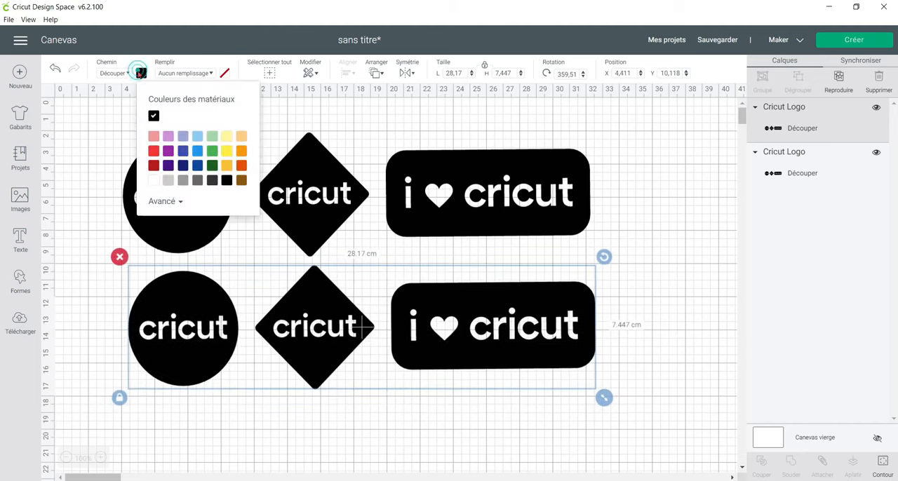
{"action": "left_click", "coordinate": [169, 152]}
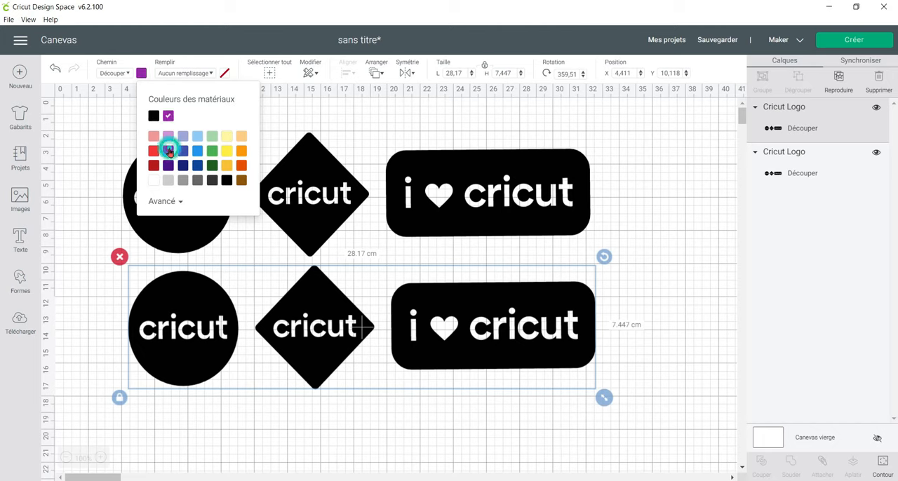
{"action": "left_click_drag", "start_coordinate": [288, 313], "coordinate": [287, 208]}
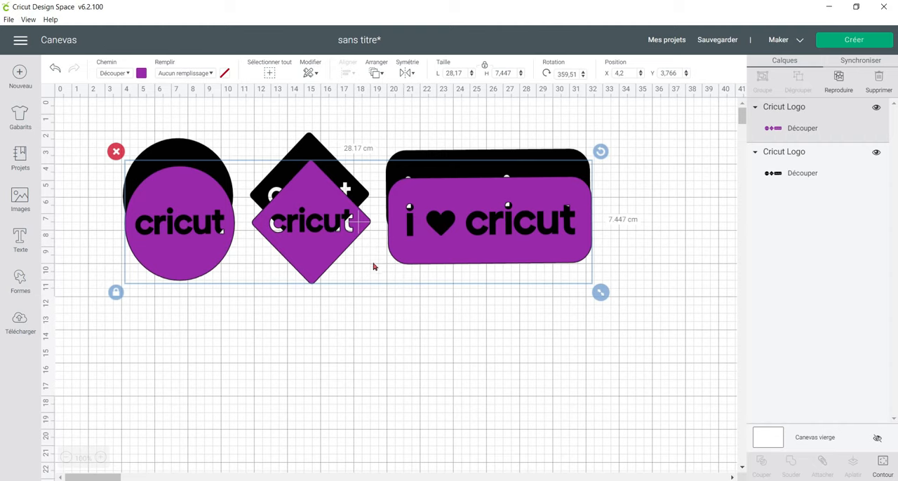
{"action": "left_click_drag", "start_coordinate": [426, 230], "coordinate": [428, 215]}
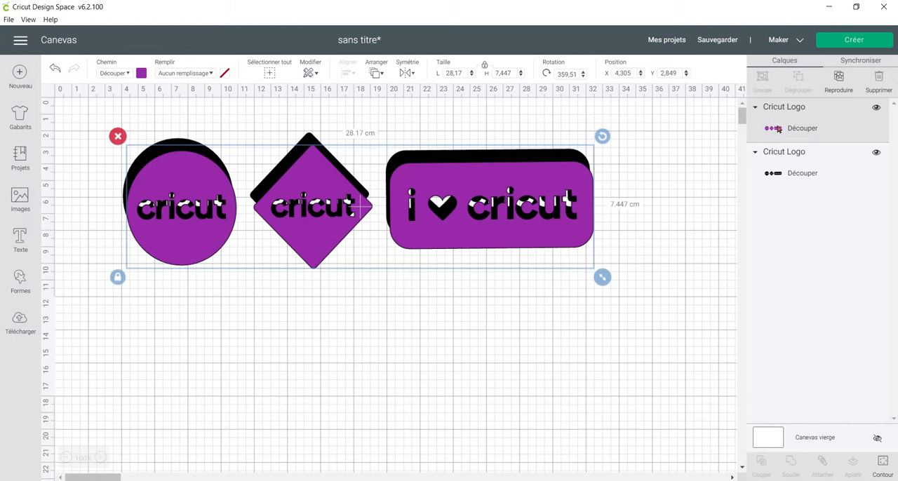
Send the purple logo one level backward, behind the black logo.
{"action": "left_click", "coordinate": [790, 168]}
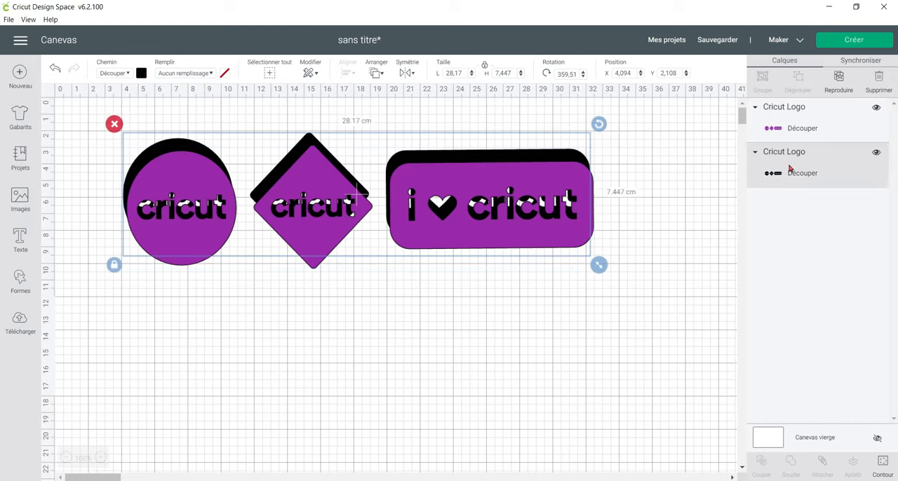
{"action": "left_click", "coordinate": [788, 128]}
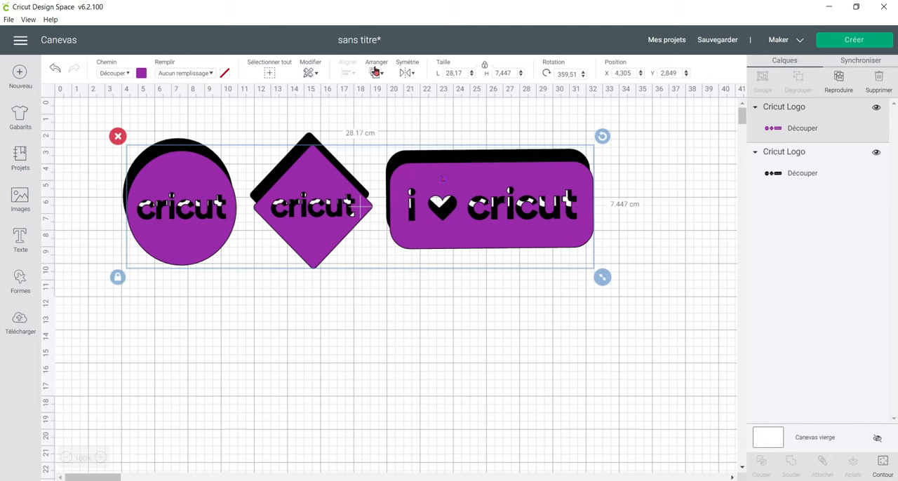
{"action": "left_click", "coordinate": [375, 71]}
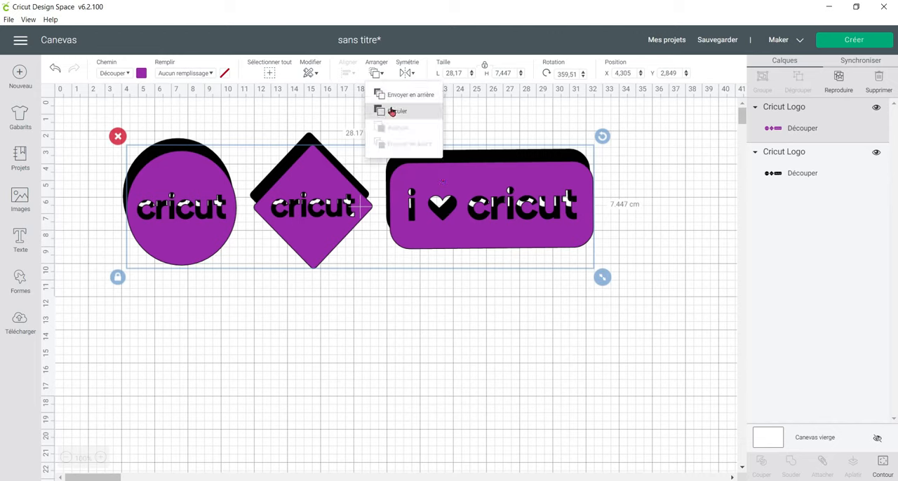
{"action": "left_click", "coordinate": [433, 112]}
Move the black logo down to about Y 6.6 cm and align both logos to the right.
{"action": "left_click_drag", "start_coordinate": [482, 215], "coordinate": [481, 278]}
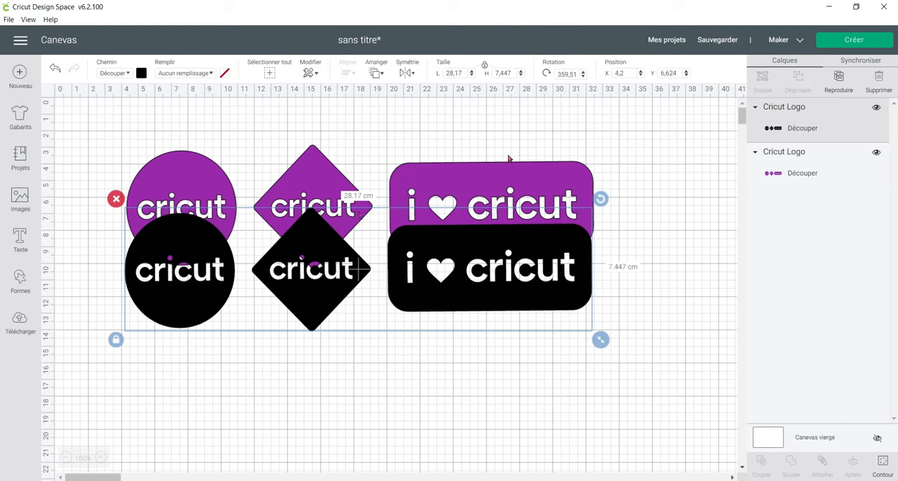
{"action": "left_click_drag", "start_coordinate": [466, 129], "coordinate": [421, 330]}
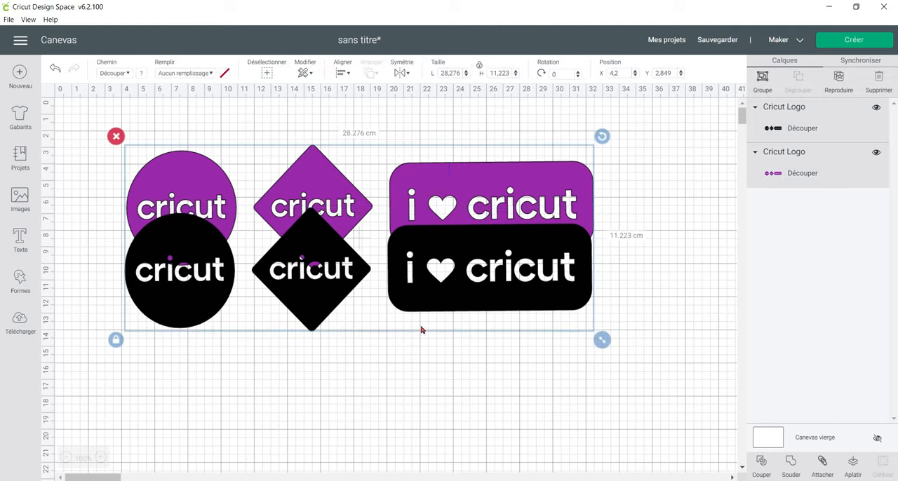
{"action": "left_click", "coordinate": [344, 73]}
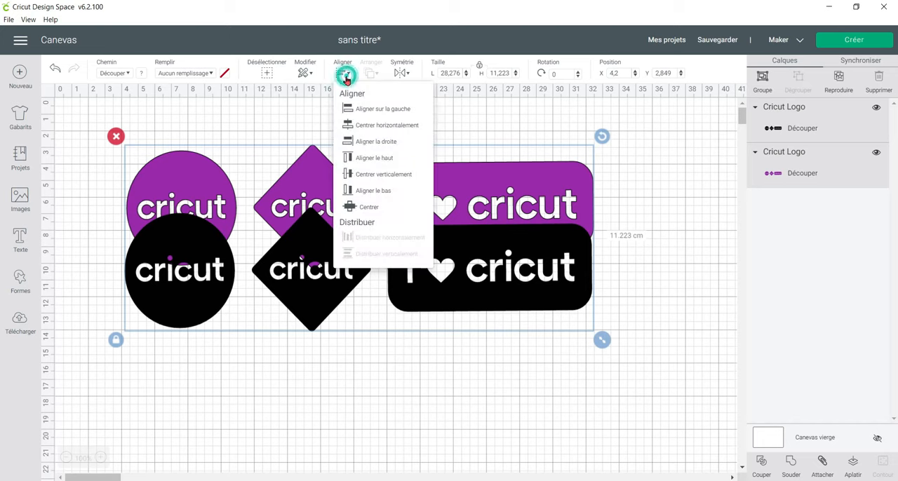
{"action": "left_click", "coordinate": [367, 140]}
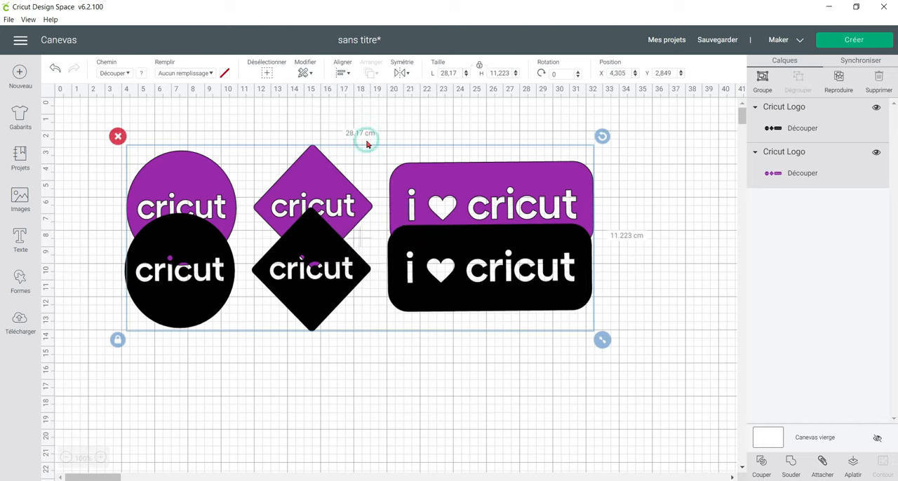
Try centering the two logos horizontally and aligning them to the left.
{"action": "left_click", "coordinate": [343, 73]}
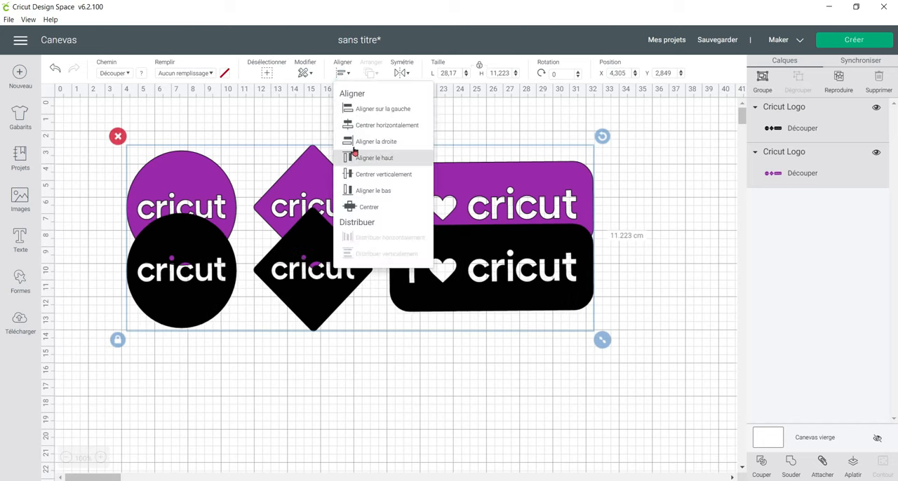
{"action": "left_click", "coordinate": [358, 126]}
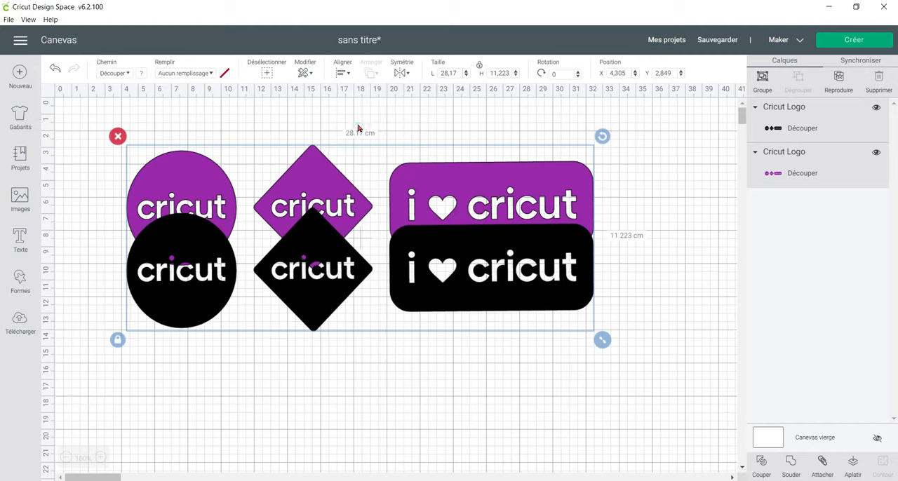
{"action": "left_click", "coordinate": [343, 73]}
{"action": "left_click", "coordinate": [347, 106]}
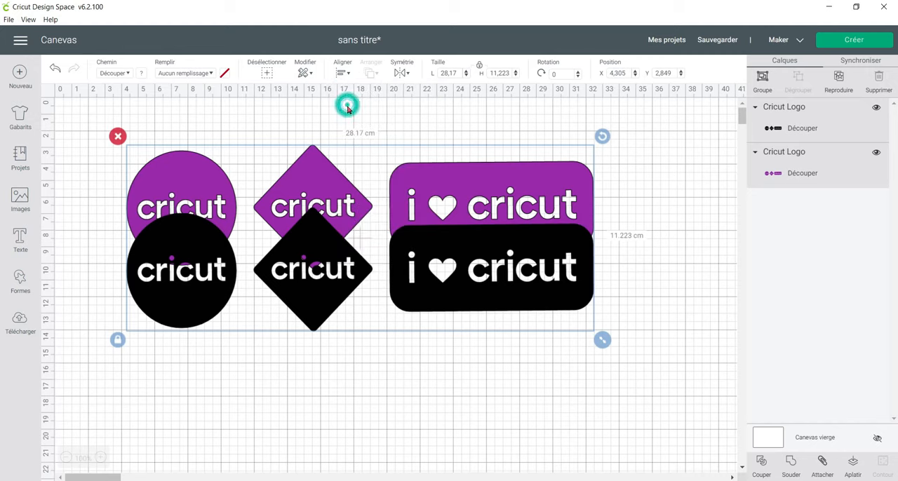
Center the two logos on each other and move them together down to about X 4.1, Y 8.7 cm.
{"action": "left_click", "coordinate": [343, 73]}
{"action": "left_click", "coordinate": [372, 207]}
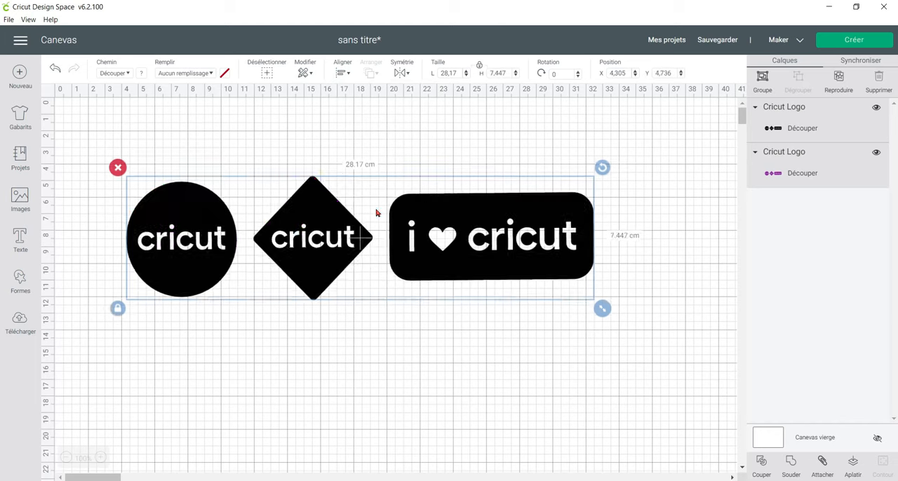
{"action": "left_click_drag", "start_coordinate": [415, 282], "coordinate": [414, 344]}
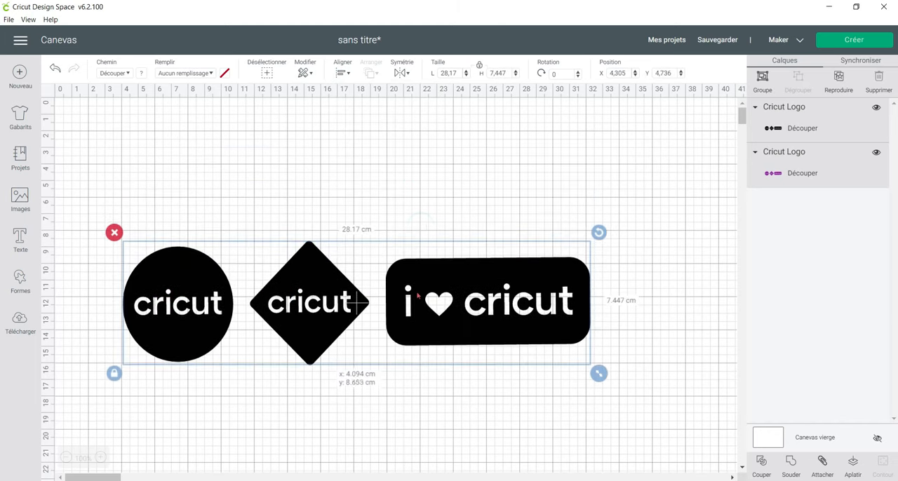
Deselect both logos and move only the black one up to about X 4.2, Y 3.1 cm.
{"action": "left_click", "coordinate": [428, 178]}
{"action": "left_click_drag", "start_coordinate": [421, 295], "coordinate": [422, 204]}
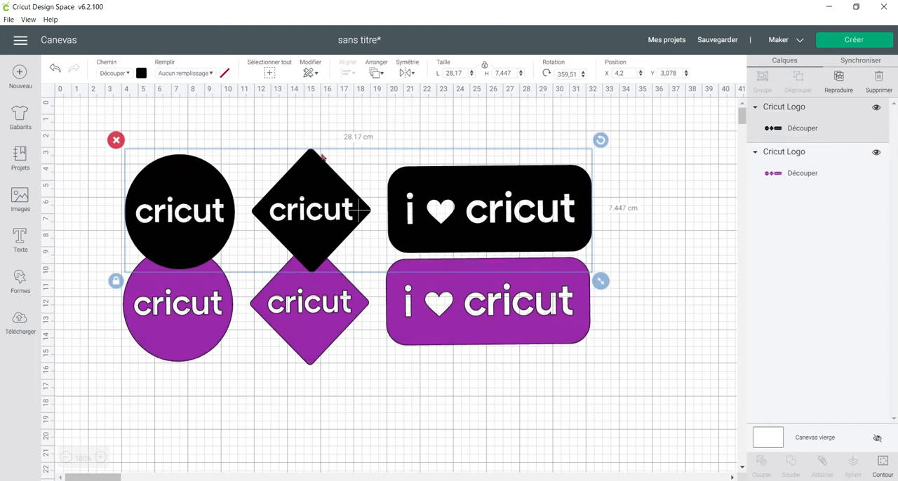
Deselect the black logo, select both logos together with a selection box, and clear the selection.
{"action": "left_click", "coordinate": [276, 125]}
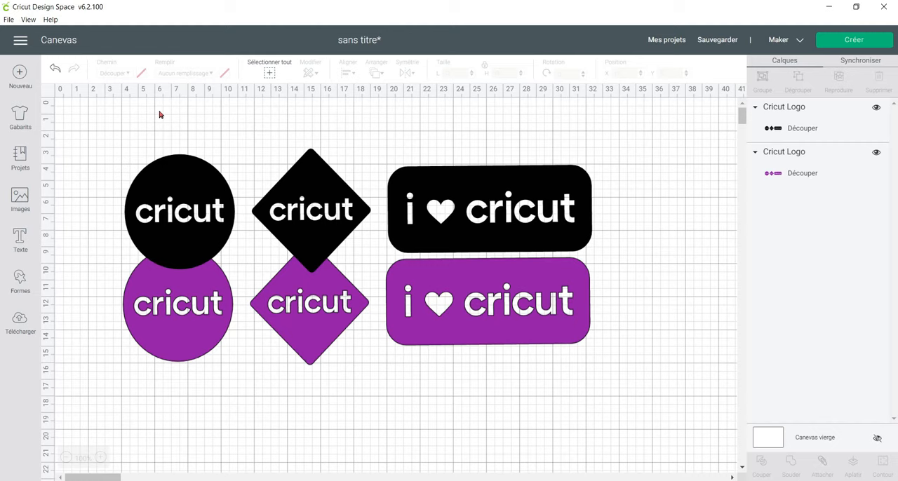
{"action": "left_click", "coordinate": [81, 132]}
{"action": "left_click_drag", "start_coordinate": [85, 134], "coordinate": [630, 388]}
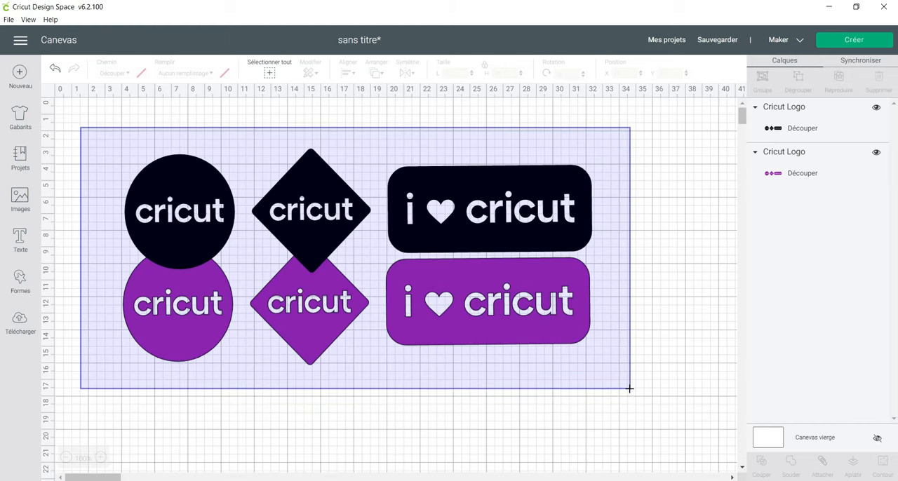
{"action": "left_click_drag", "start_coordinate": [630, 394], "coordinate": [630, 393]}
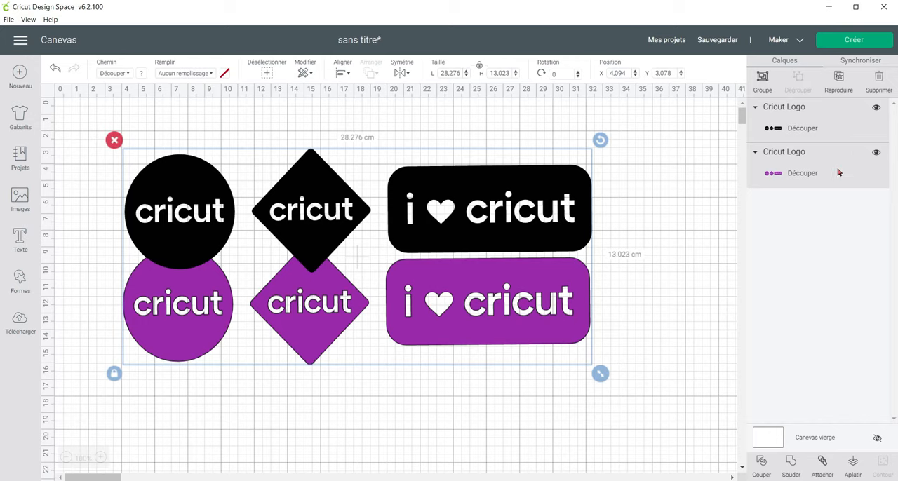
{"action": "left_click", "coordinate": [655, 208]}
Select the black and purple logos individually, and reselect both with a selection box before deselecting them.
{"action": "left_click", "coordinate": [562, 212]}
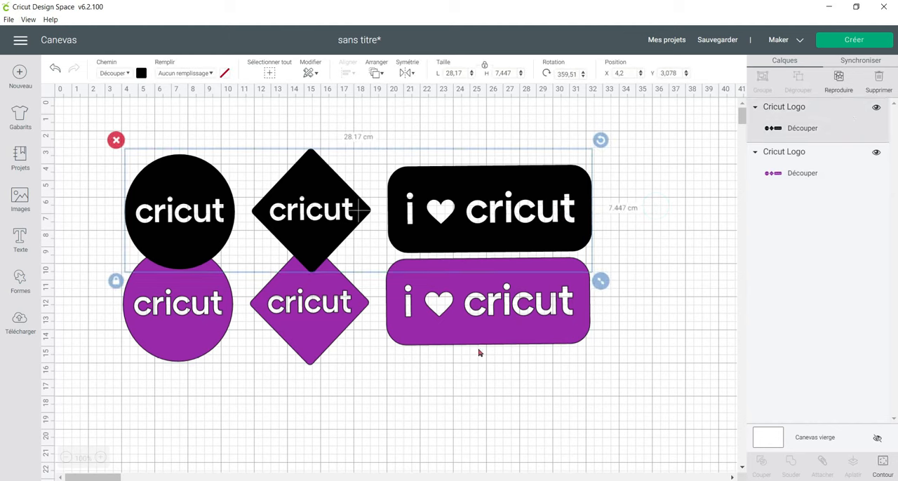
{"action": "left_click", "coordinate": [499, 323]}
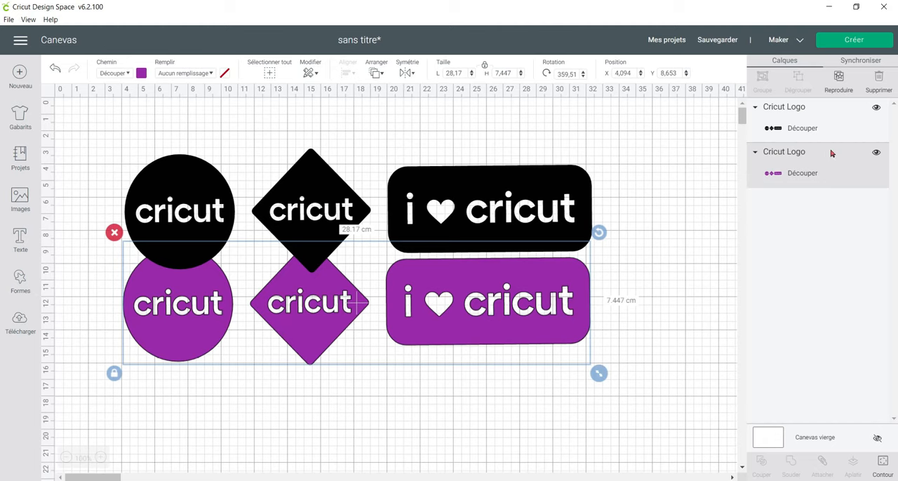
{"action": "left_click", "coordinate": [82, 125]}
{"action": "left_click_drag", "start_coordinate": [85, 122], "coordinate": [621, 382]}
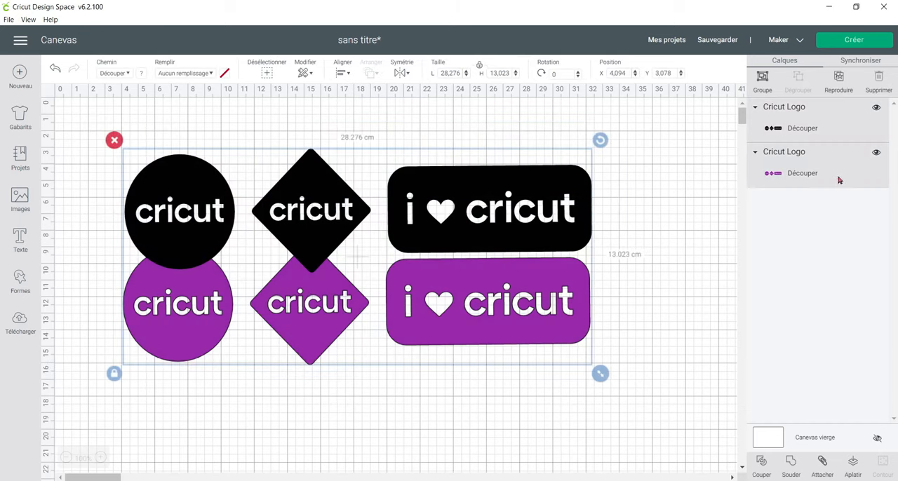
{"action": "left_click", "coordinate": [630, 244]}
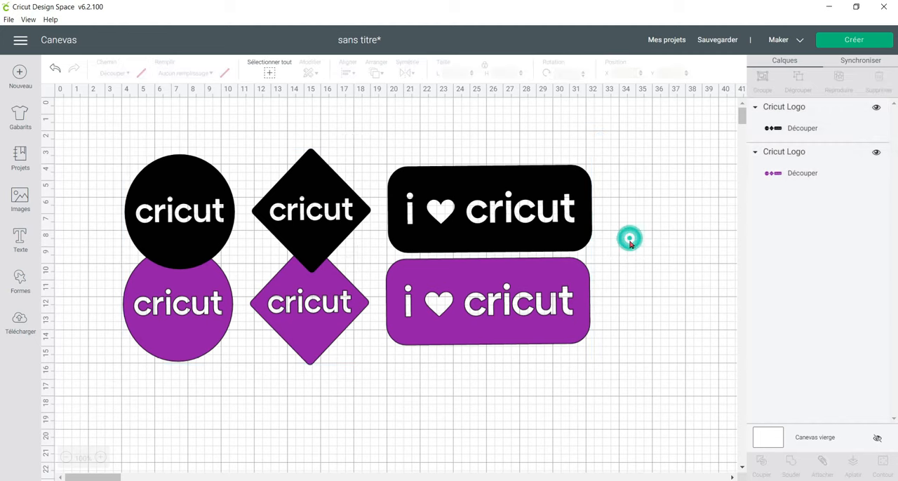
Browse the image set that the black logo belongs to and return to the canvas without inserting anything.
{"action": "left_click", "coordinate": [586, 200]}
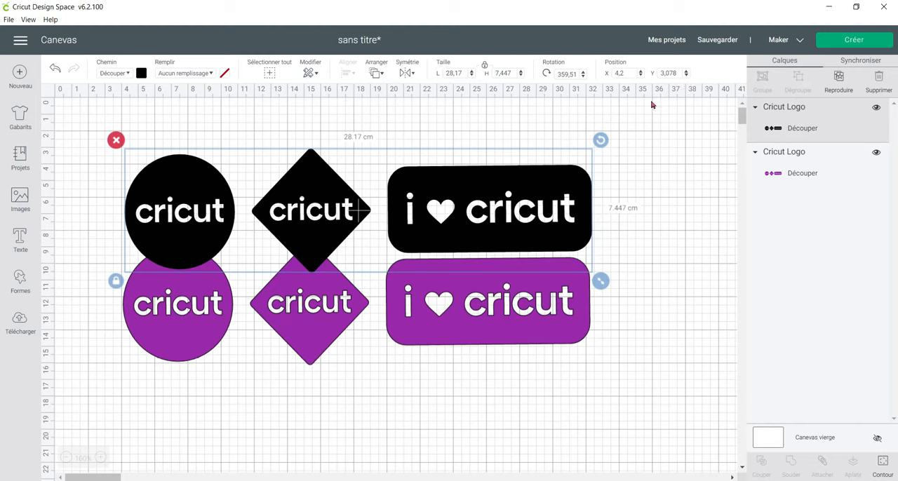
{"action": "right_click", "coordinate": [780, 111]}
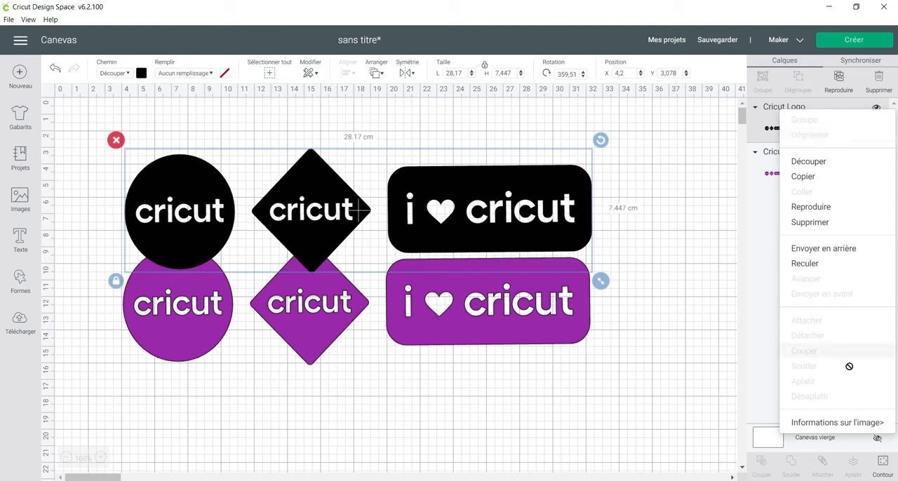
{"action": "mouse_move", "coordinate": [851, 424]}
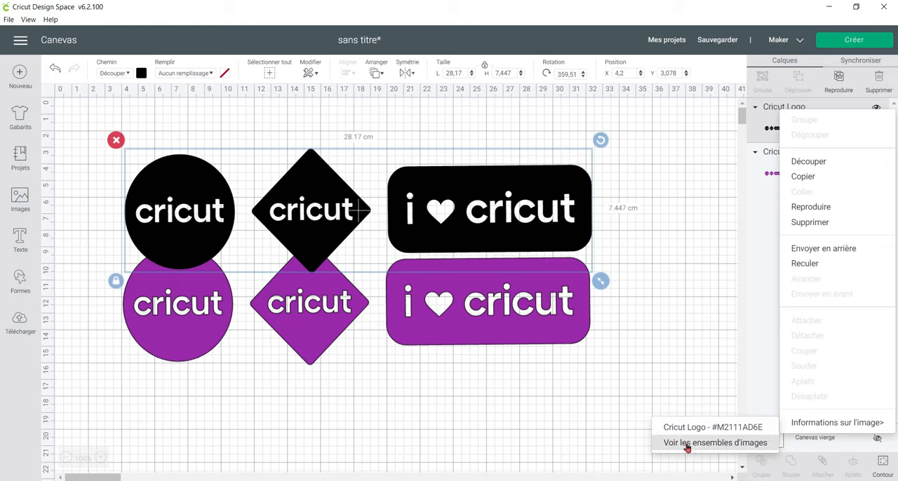
{"action": "left_click", "coordinate": [736, 448]}
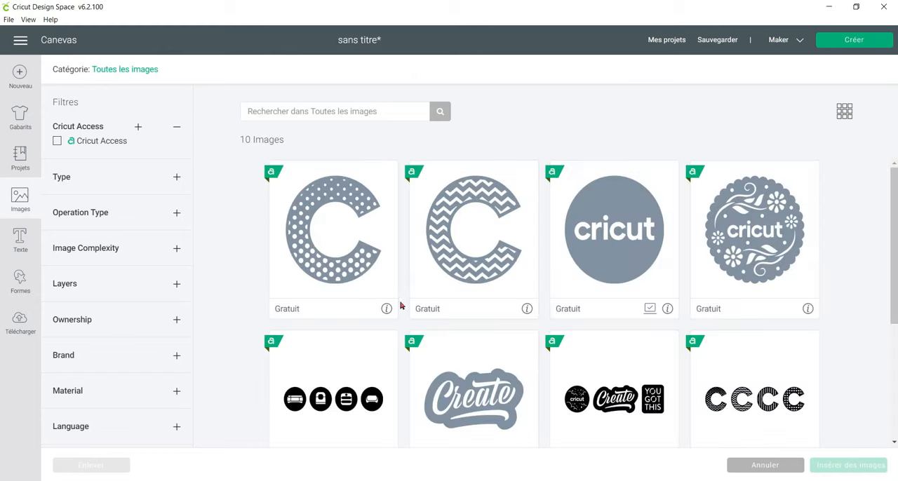
{"action": "scroll", "coordinate": [601, 260], "scroll_direction": "down", "scroll_amount": 3}
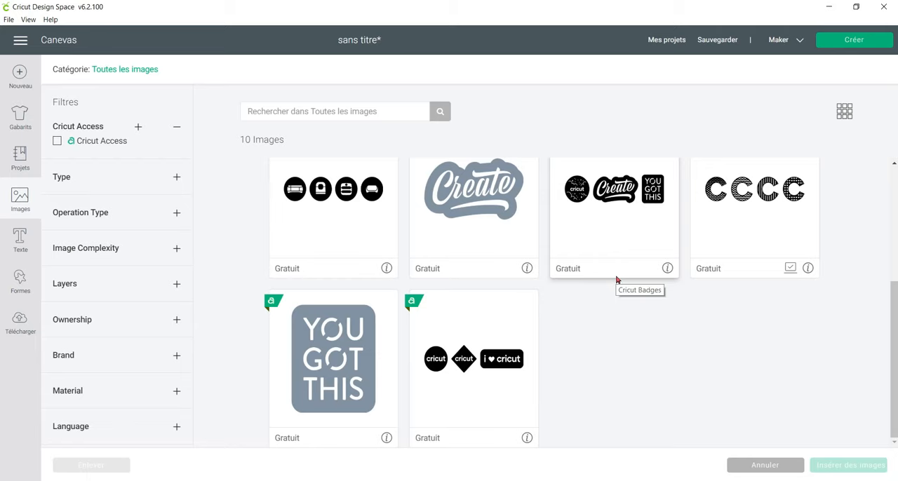
{"action": "left_click", "coordinate": [761, 465]}
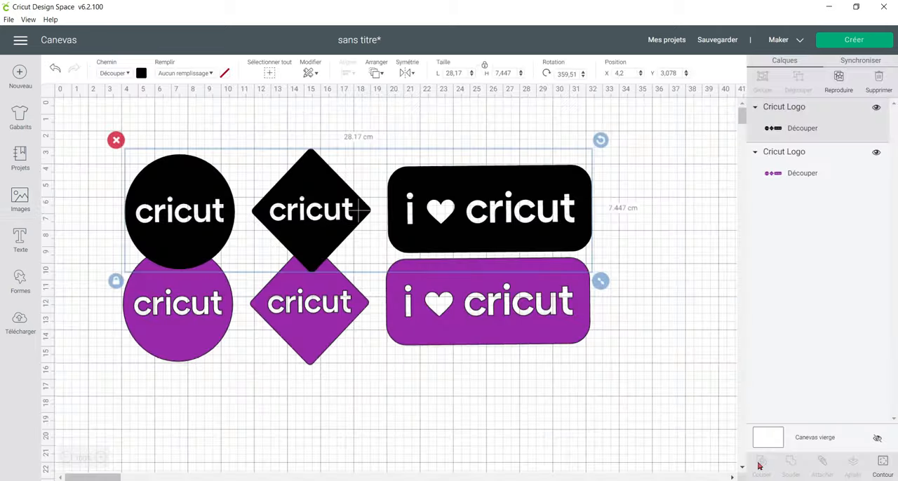
Delete the black and purple logos together to empty the canvas.
{"action": "left_click", "coordinate": [102, 184]}
{"action": "left_click_drag", "start_coordinate": [93, 130], "coordinate": [624, 366]}
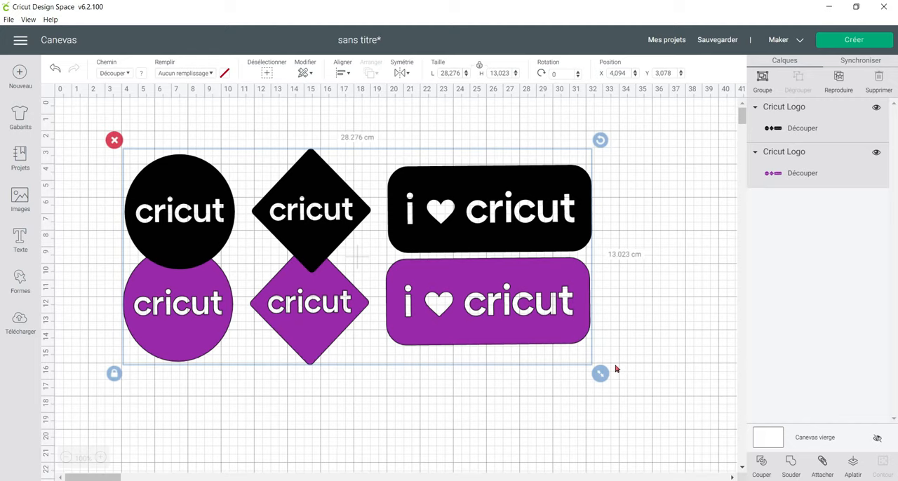
{"action": "key", "text": "Delete"}
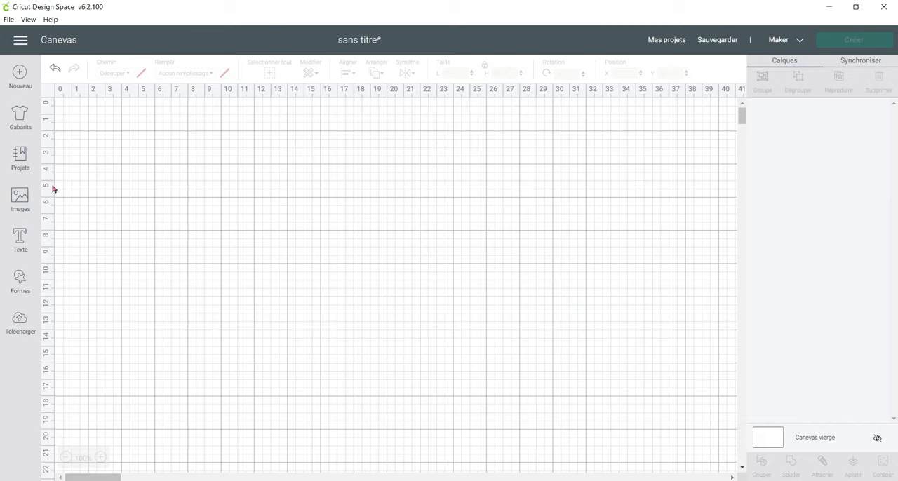
Add the text "Je Crée Je Cut" to the canvas.
{"action": "left_click", "coordinate": [21, 238]}
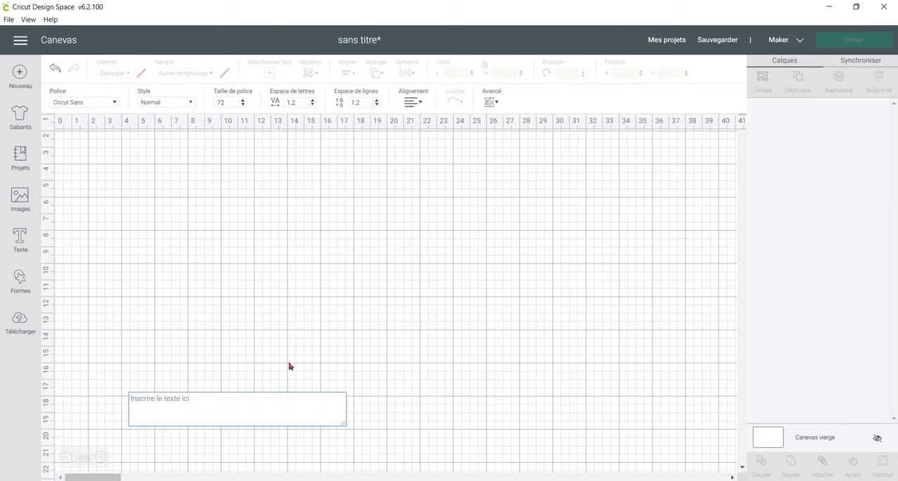
{"action": "type", "text": "Je Cr"}
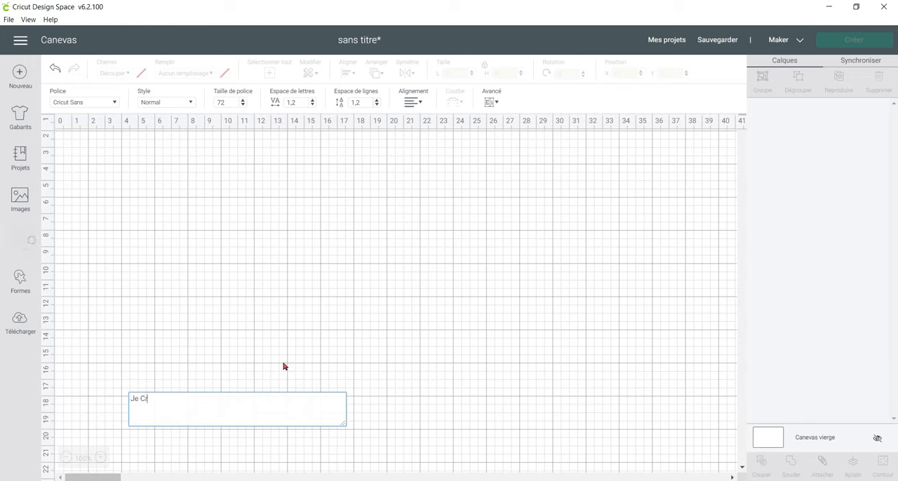
{"action": "type", "text": "ée Je C"}
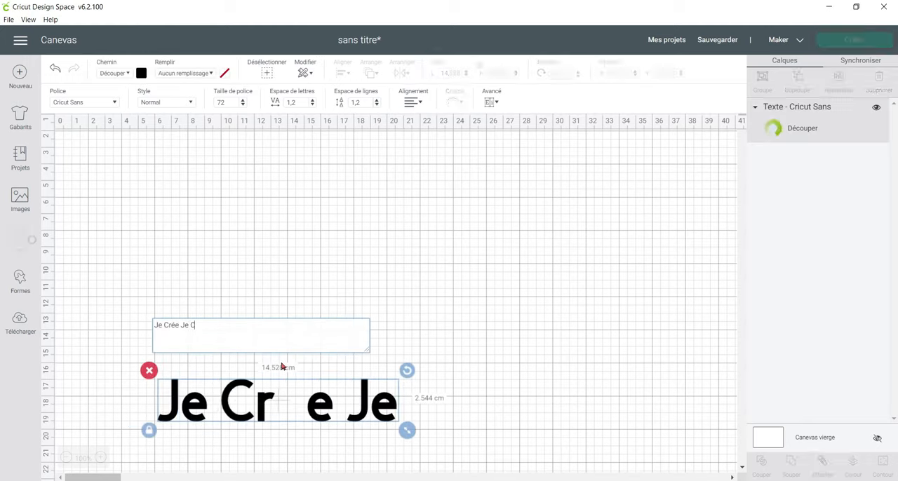
{"action": "type", "text": "u"}
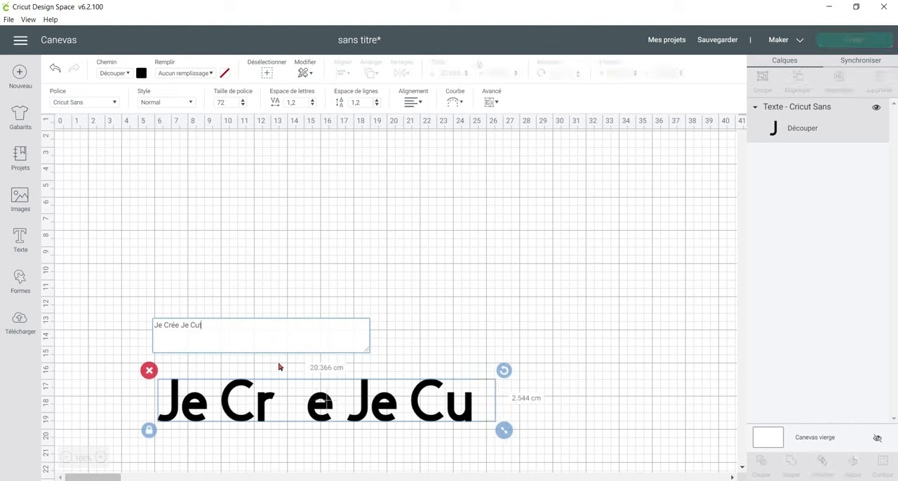
{"action": "type", "text": "t"}
Move the text up and left on the canvas to about X 2.98, Y 4.66 cm.
{"action": "left_click_drag", "start_coordinate": [264, 395], "coordinate": [262, 202]}
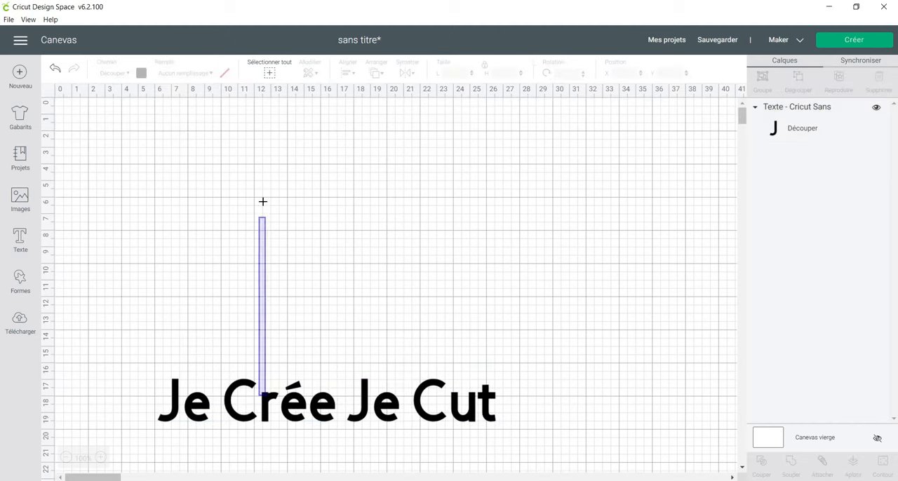
{"action": "left_click", "coordinate": [250, 390]}
{"action": "left_click_drag", "start_coordinate": [267, 397], "coordinate": [214, 196]}
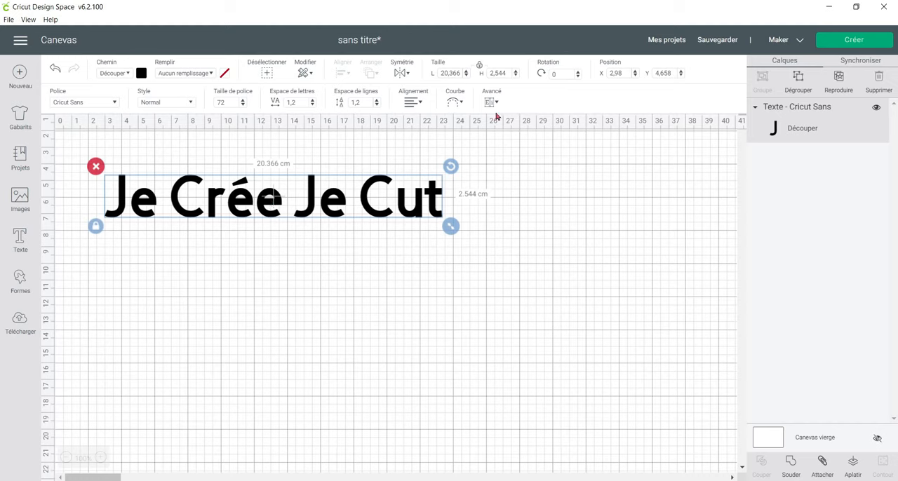
Look at the font and style options for the text, leaving its style at Normal.
{"action": "left_click", "coordinate": [115, 105]}
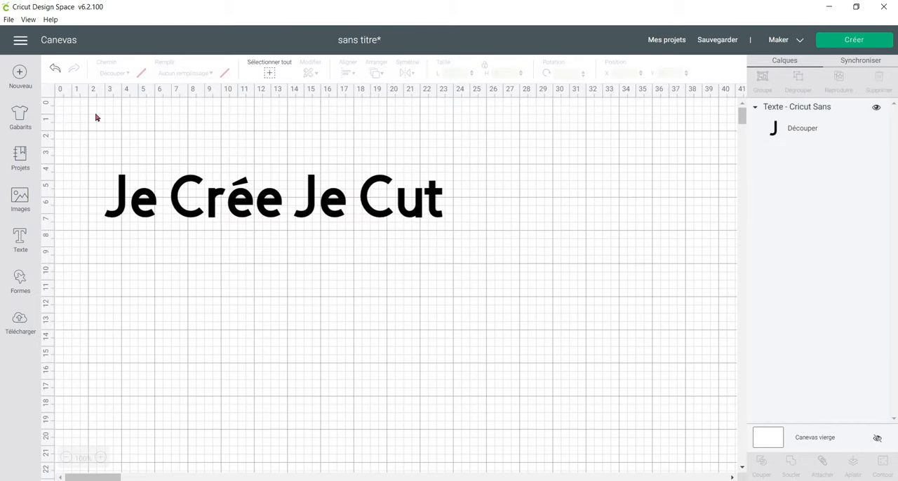
{"action": "left_click", "coordinate": [148, 197]}
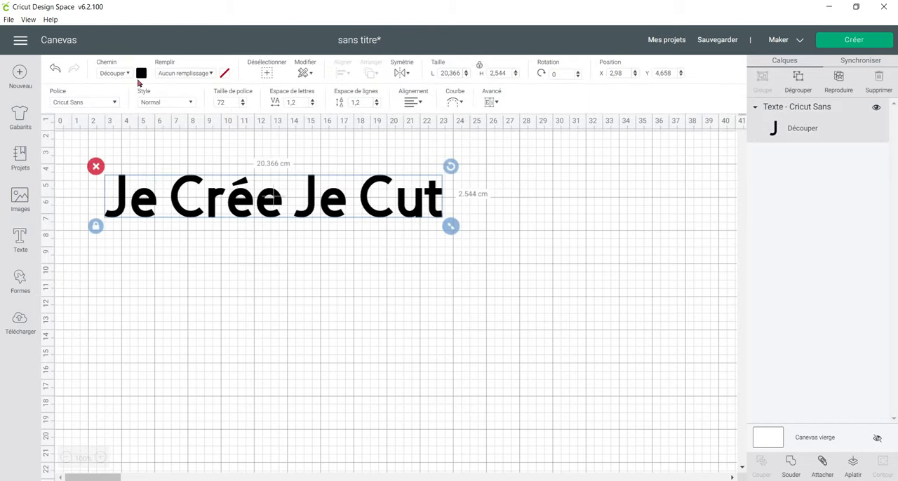
{"action": "left_click", "coordinate": [191, 102]}
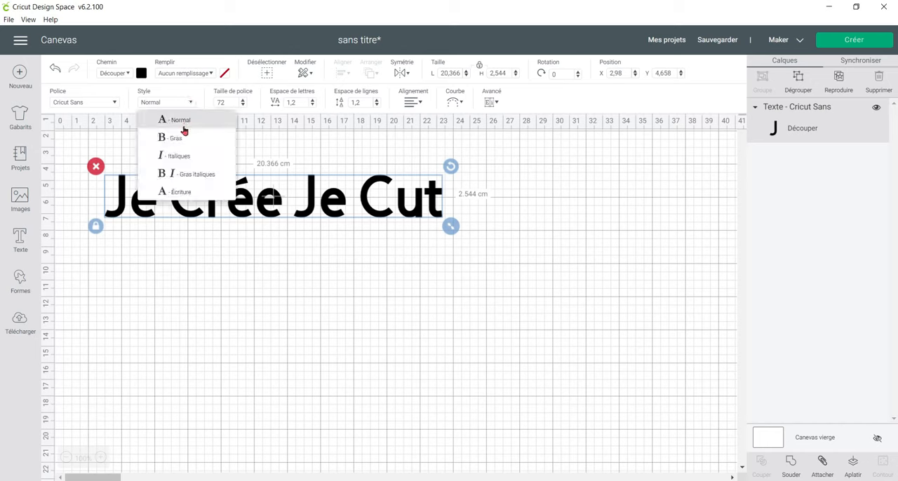
{"action": "left_click", "coordinate": [195, 120]}
{"action": "left_click", "coordinate": [202, 101]}
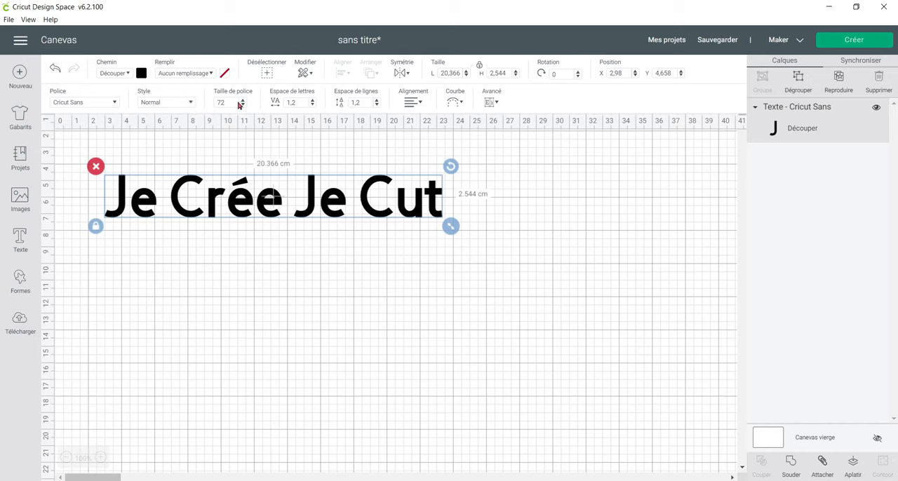
Scale the text to font size 71.75 and set its letter spacing to 0.4.
{"action": "mouse_move", "coordinate": [444, 235]}
{"action": "left_mouse_down"}
{"action": "mouse_move", "coordinate": [315, 219]}
{"action": "mouse_move", "coordinate": [453, 235]}
{"action": "left_mouse_up"}
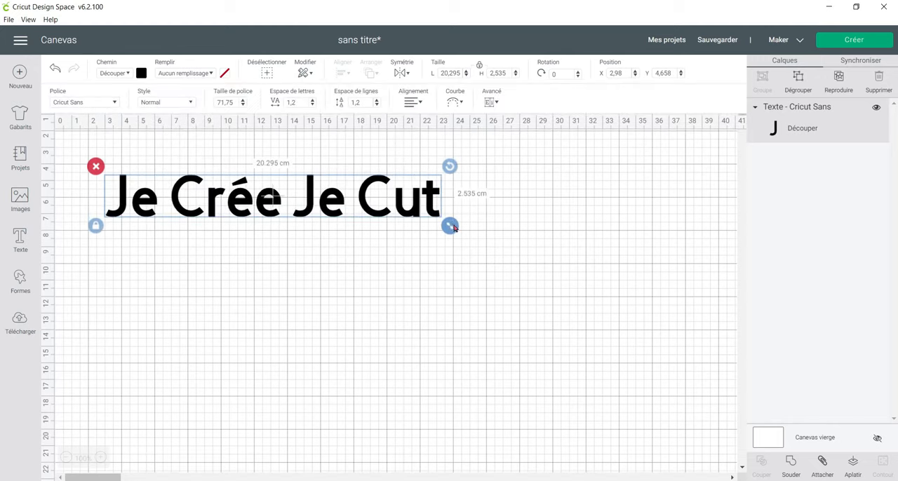
{"action": "left_click", "coordinate": [313, 105]}
{"action": "left_click", "coordinate": [313, 105]}
{"action": "left_click", "coordinate": [313, 106]}
{"action": "left_click", "coordinate": [313, 105]}
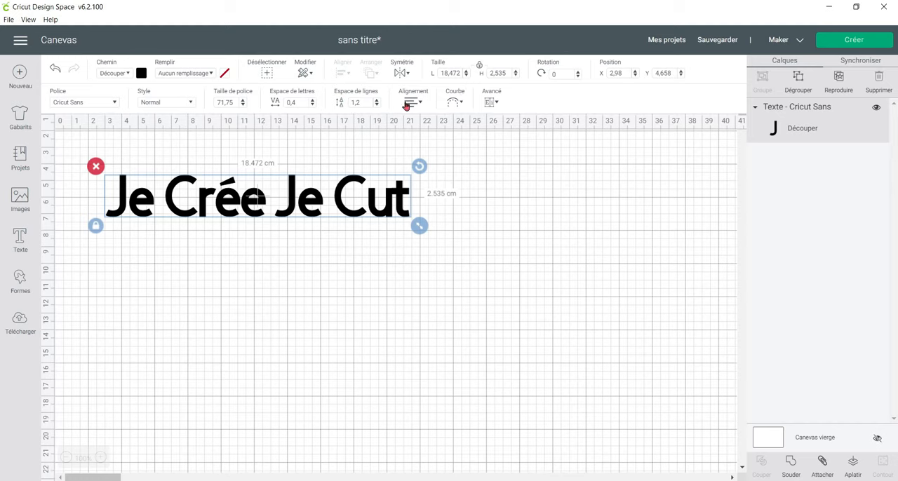
Try curving the text into an upward arch, and reset its curve diameter to 0.
{"action": "left_click", "coordinate": [456, 103]}
{"action": "left_click_drag", "start_coordinate": [435, 131], "coordinate": [473, 132]}
{"action": "double_click", "coordinate": [500, 130]}
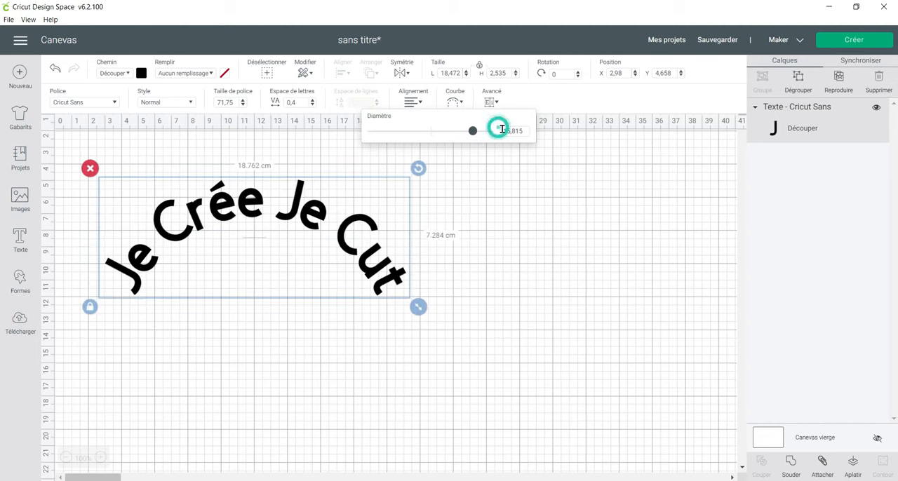
{"action": "type", "text": "0"}
{"action": "key", "text": "Return"}
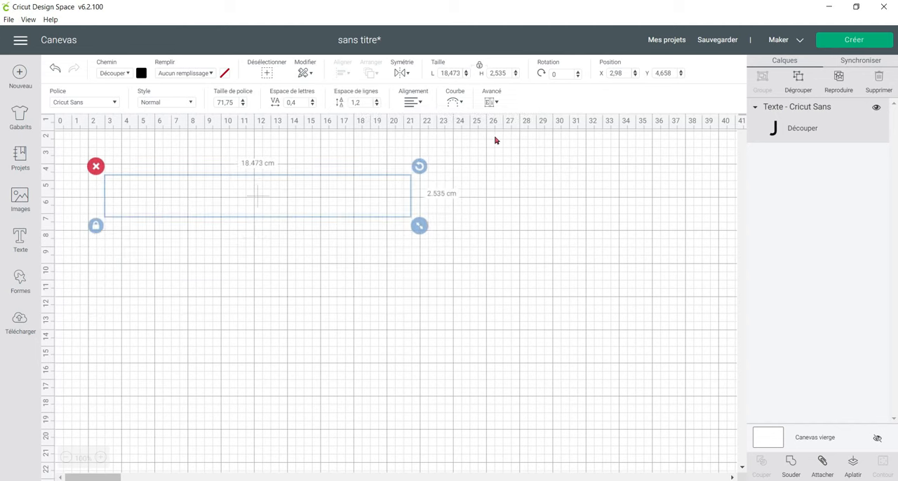
{"action": "left_click", "coordinate": [493, 103]}
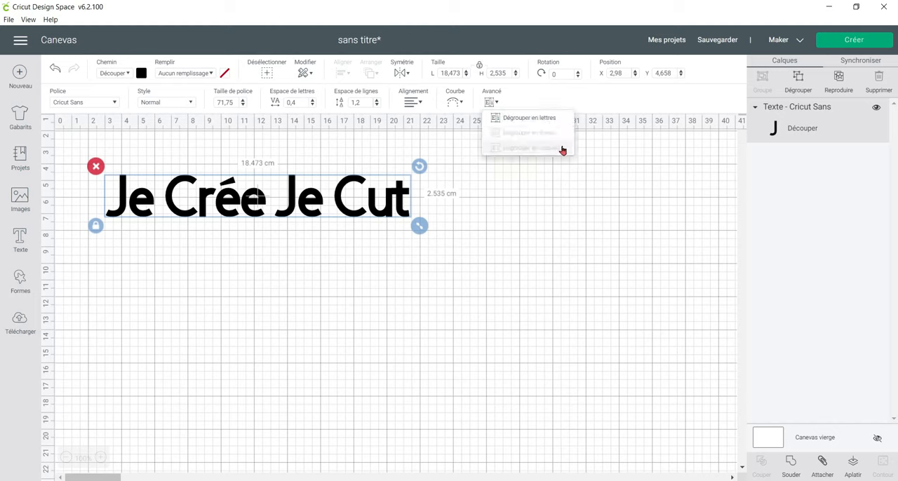
{"action": "left_click", "coordinate": [228, 204]}
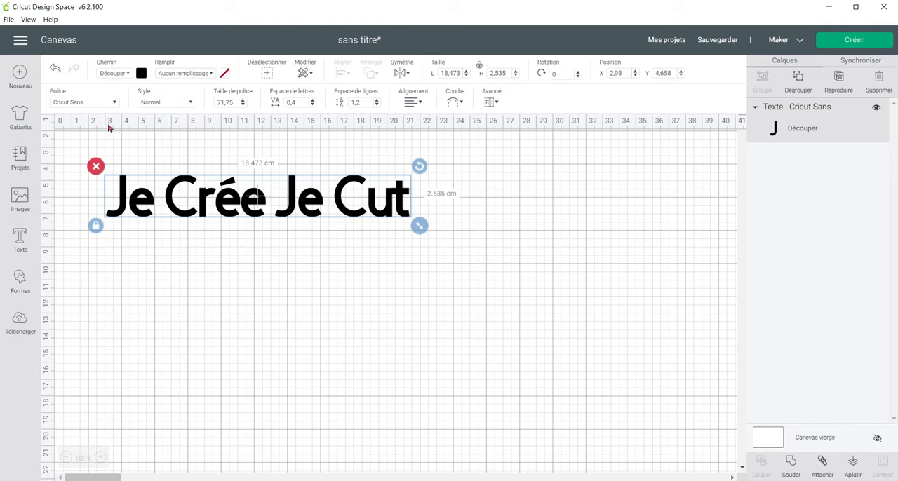
Browse the system and Cricut fonts and look at the available font filter options.
{"action": "left_click", "coordinate": [87, 103]}
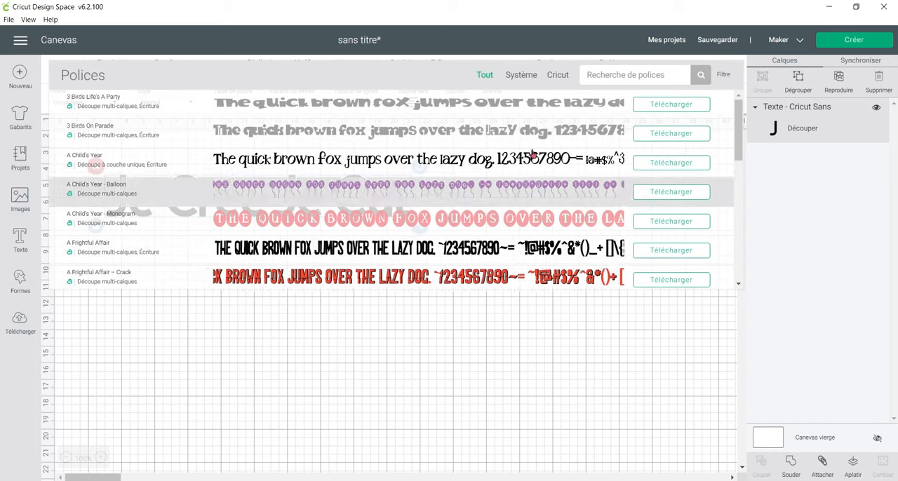
{"action": "left_click", "coordinate": [520, 76]}
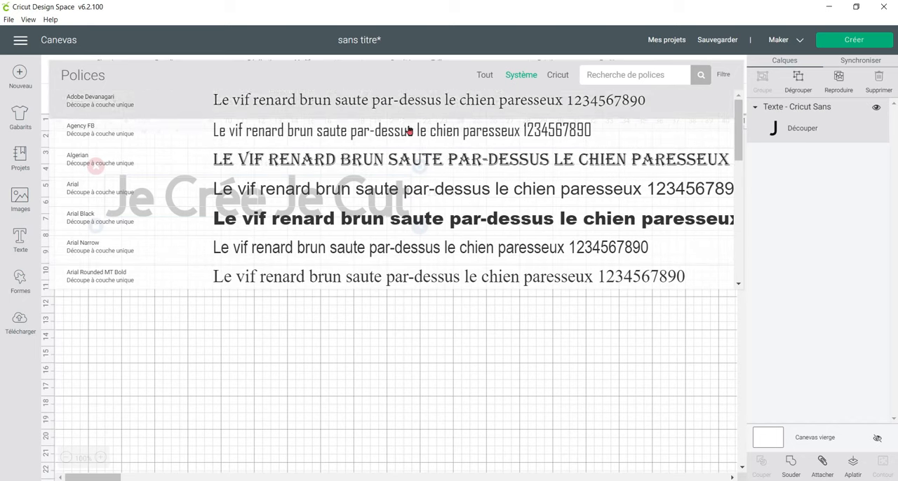
{"action": "left_click", "coordinate": [561, 76]}
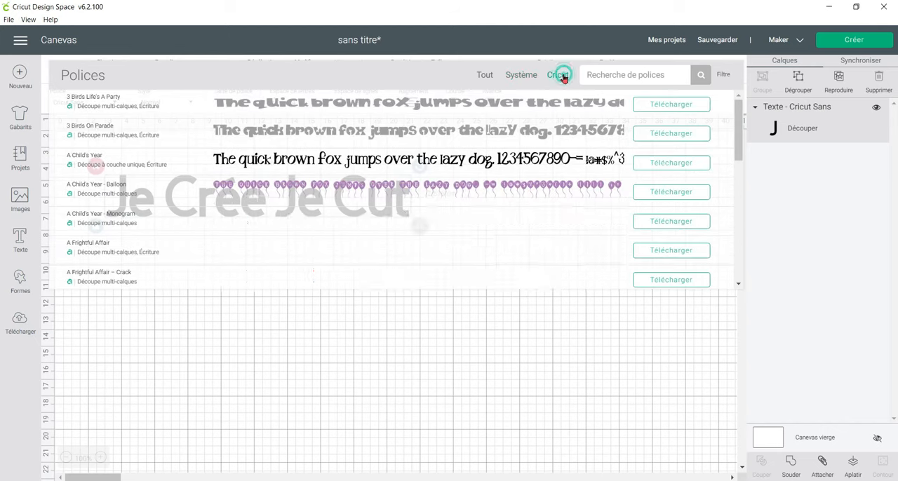
{"action": "scroll", "coordinate": [501, 247], "scroll_direction": "down", "scroll_amount": 10}
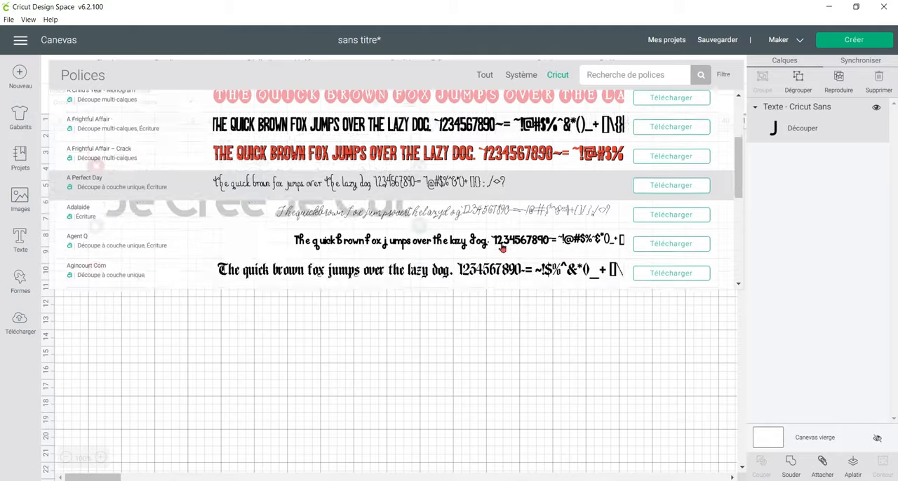
{"action": "scroll", "coordinate": [501, 245], "scroll_direction": "up", "scroll_amount": 10}
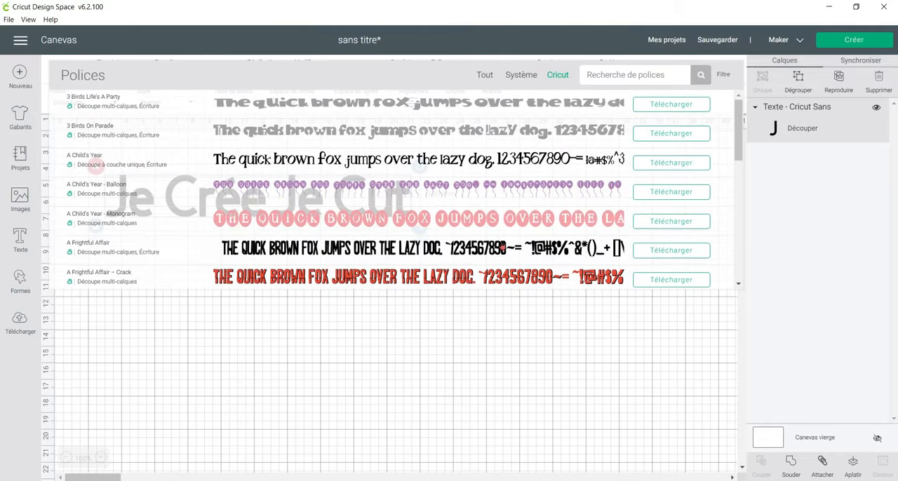
{"action": "left_click", "coordinate": [607, 76]}
{"action": "left_click", "coordinate": [725, 75]}
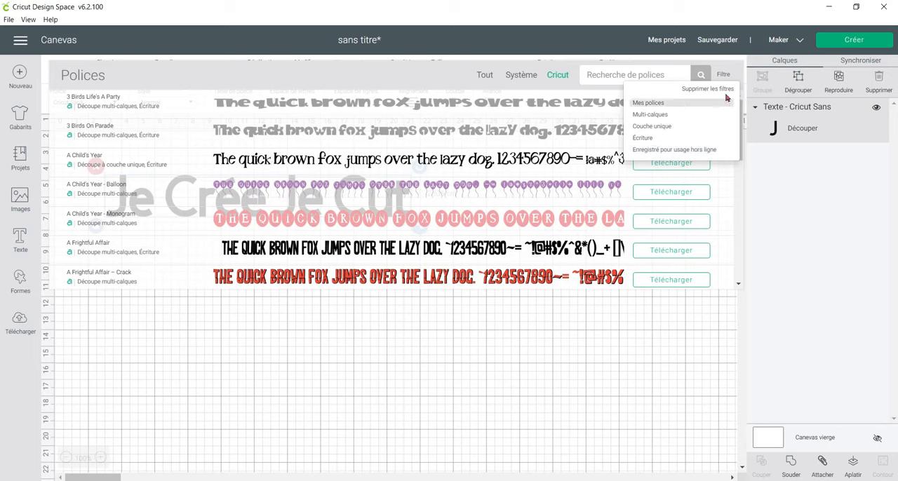
{"action": "left_click", "coordinate": [727, 71]}
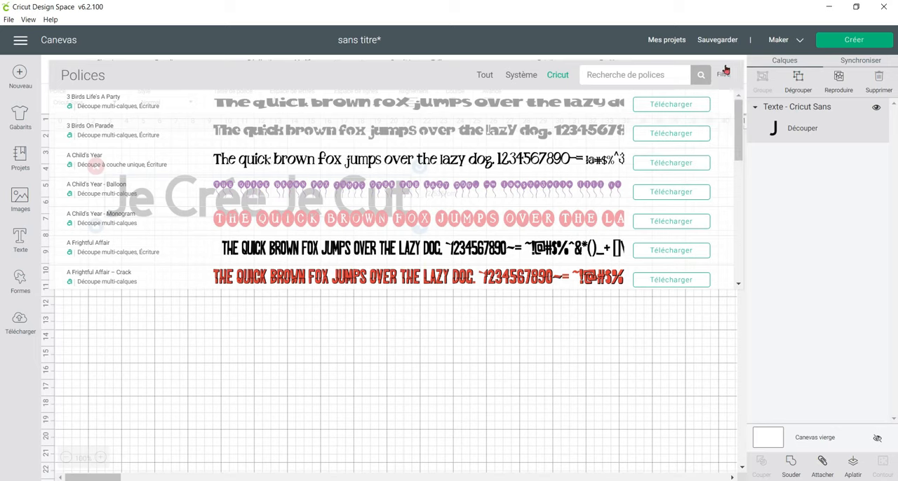
Search the fonts for "chlo" and apply the Chloe font to the text.
{"action": "left_click", "coordinate": [646, 78]}
{"action": "type", "text": "chlo"}
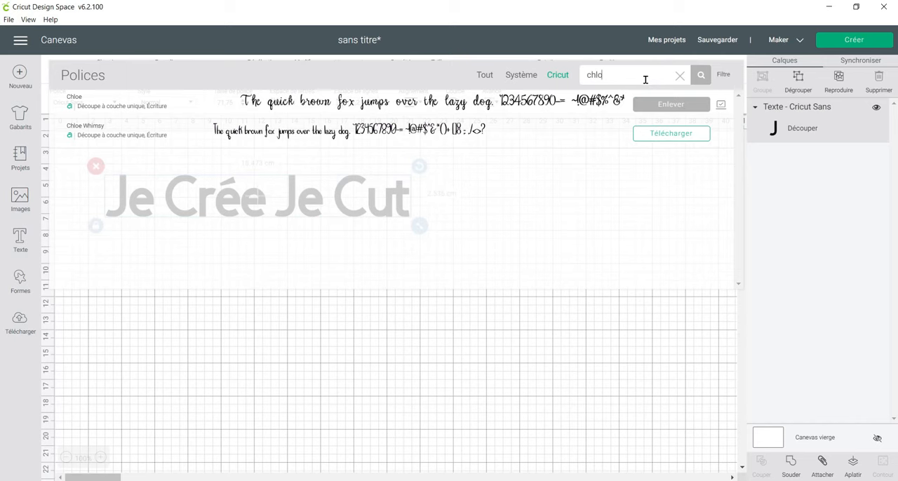
{"action": "left_click", "coordinate": [559, 103]}
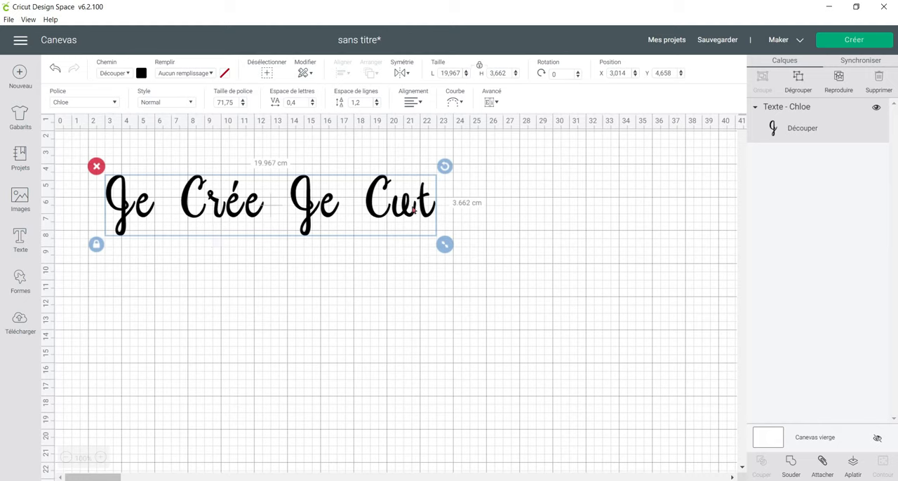
Set the text's letter spacing to -0.6 and ungroup it into individual letters.
{"action": "left_click", "coordinate": [313, 106]}
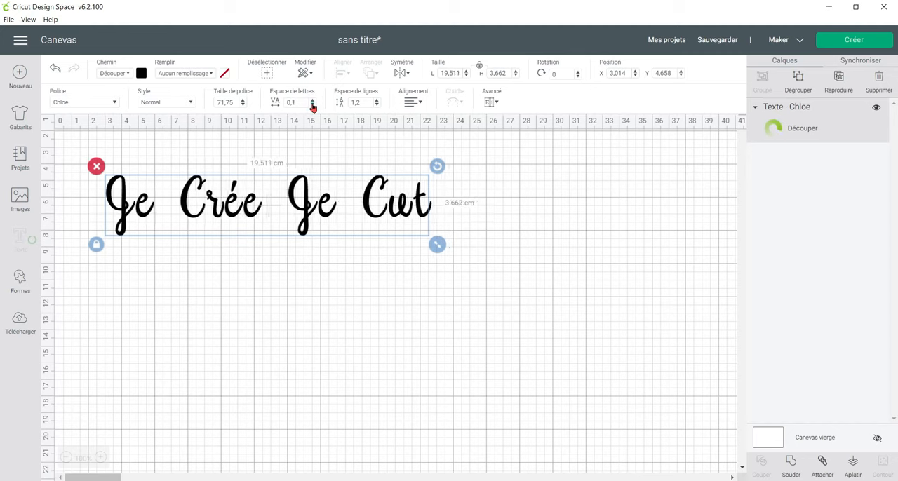
{"action": "left_click", "coordinate": [313, 105]}
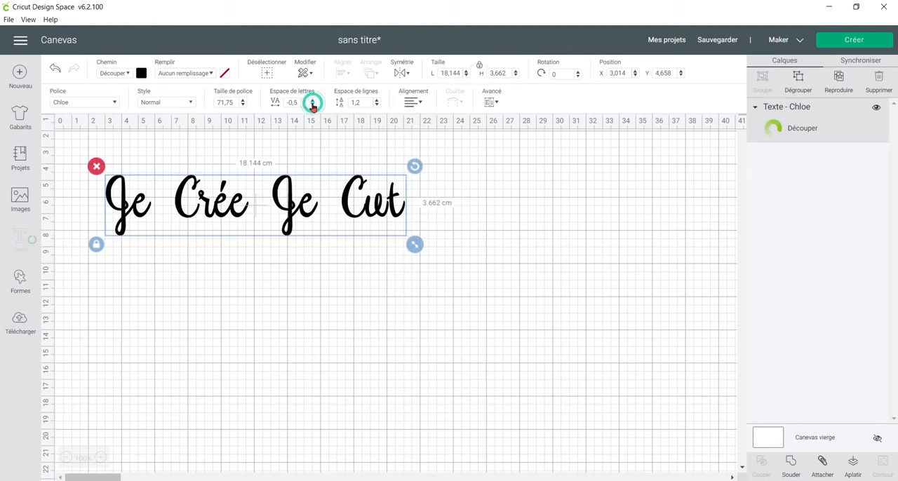
{"action": "left_click", "coordinate": [313, 105]}
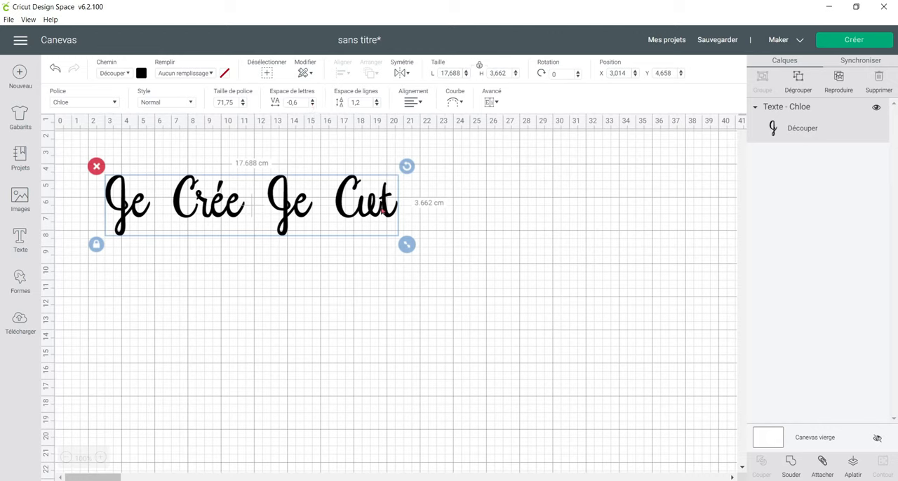
{"action": "left_click", "coordinate": [491, 102]}
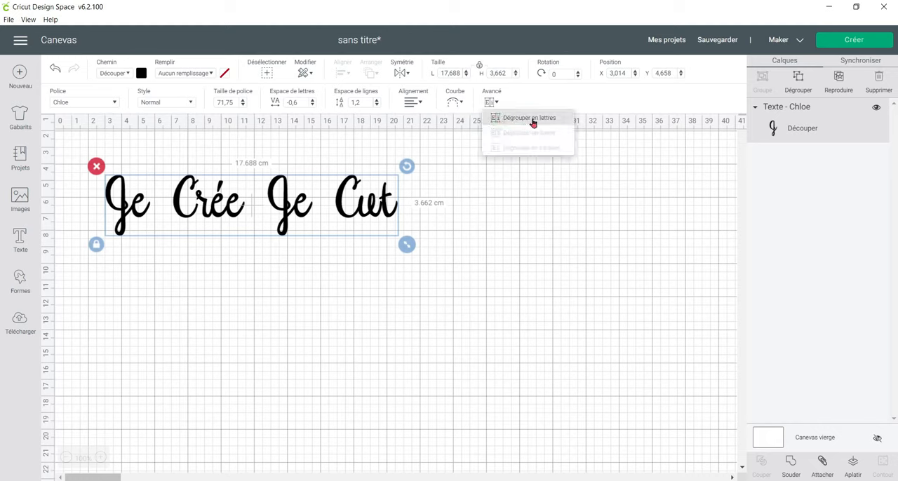
{"action": "left_click", "coordinate": [565, 123]}
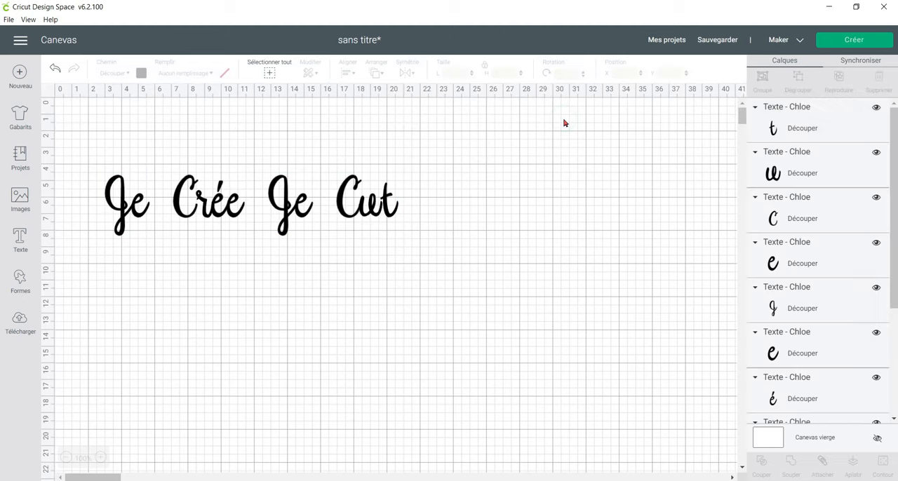
Examine the separate letter layers by selecting them one after another, and clear the selection.
{"action": "left_click", "coordinate": [854, 113]}
{"action": "left_click", "coordinate": [859, 176]}
{"action": "left_click", "coordinate": [851, 212]}
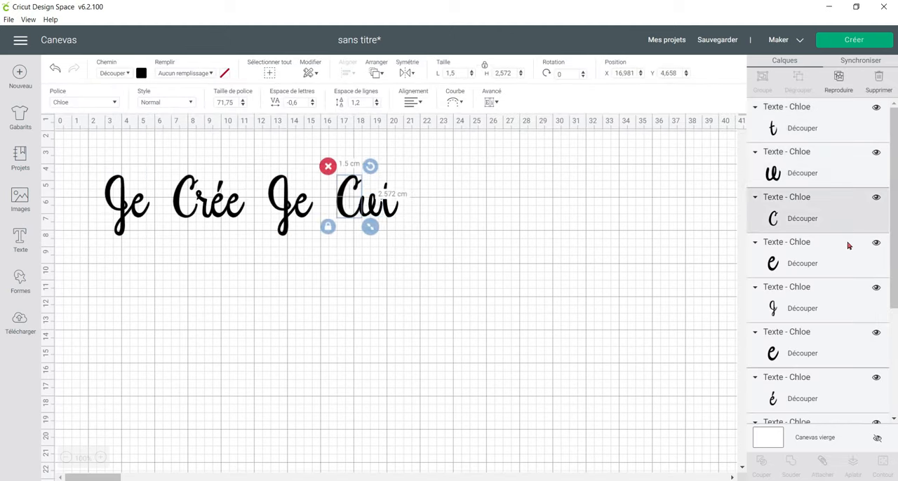
{"action": "left_click", "coordinate": [849, 259]}
{"action": "left_click", "coordinate": [845, 301]}
{"action": "left_click", "coordinate": [826, 355]}
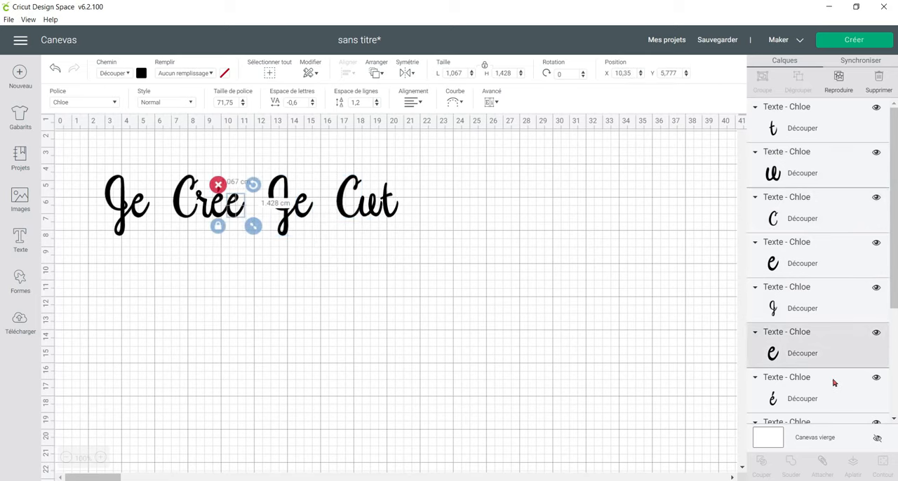
{"action": "left_click", "coordinate": [835, 389]}
{"action": "scroll", "coordinate": [837, 378], "scroll_direction": "down", "scroll_amount": 2}
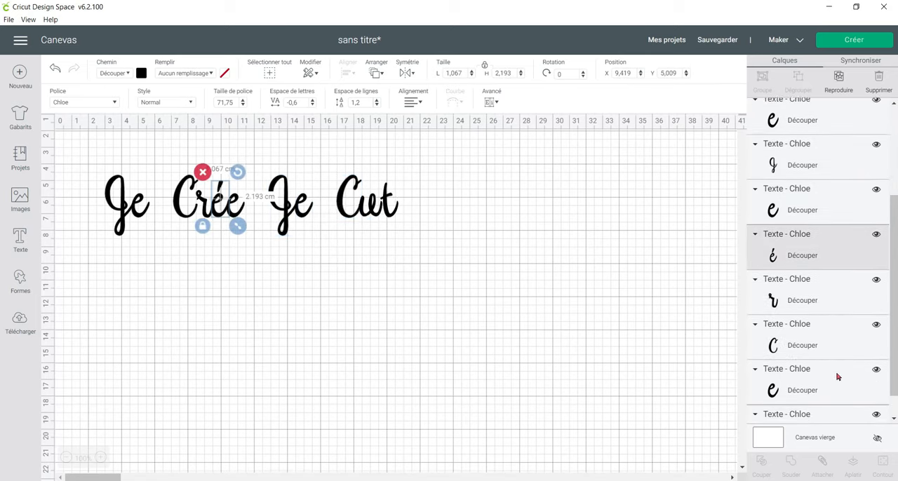
{"action": "left_click", "coordinate": [833, 299]}
{"action": "left_click", "coordinate": [846, 338]}
{"action": "left_click", "coordinate": [843, 384]}
{"action": "scroll", "coordinate": [843, 385], "scroll_direction": "down", "scroll_amount": 1}
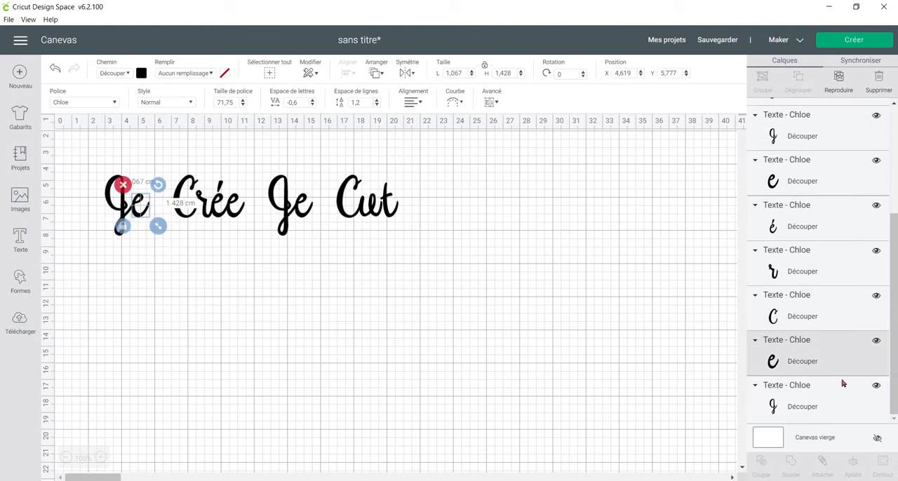
{"action": "left_click", "coordinate": [844, 383]}
{"action": "left_click", "coordinate": [844, 353]}
{"action": "left_click", "coordinate": [841, 315]}
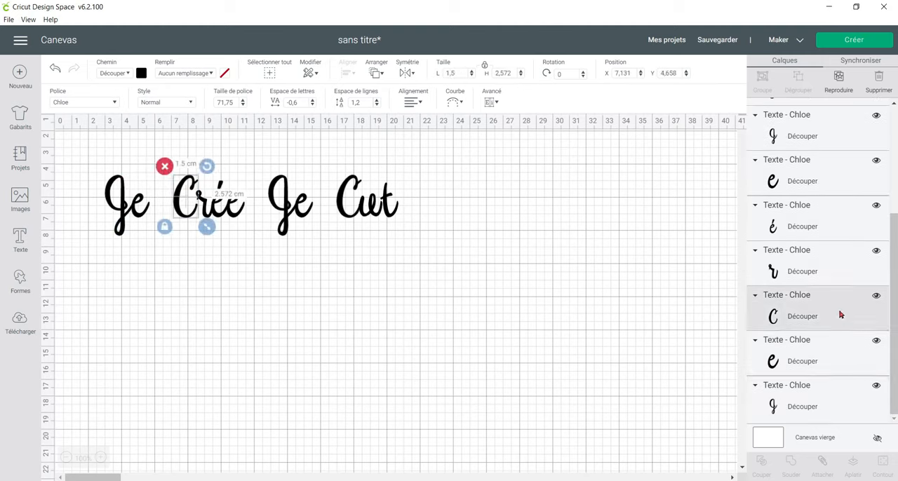
{"action": "left_click", "coordinate": [502, 215]}
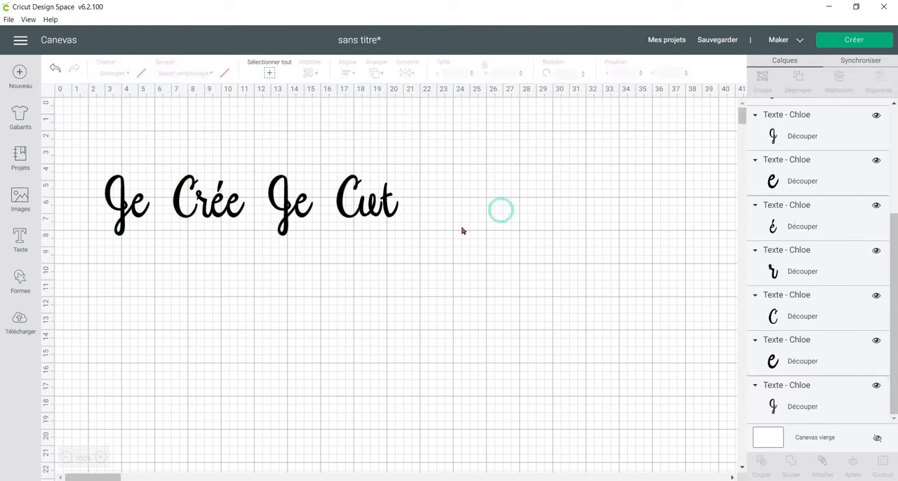
Move the final letter "t" of "Cut" closer to the "u", to about X 19.37, Y 5.12 cm.
{"action": "left_click", "coordinate": [389, 215]}
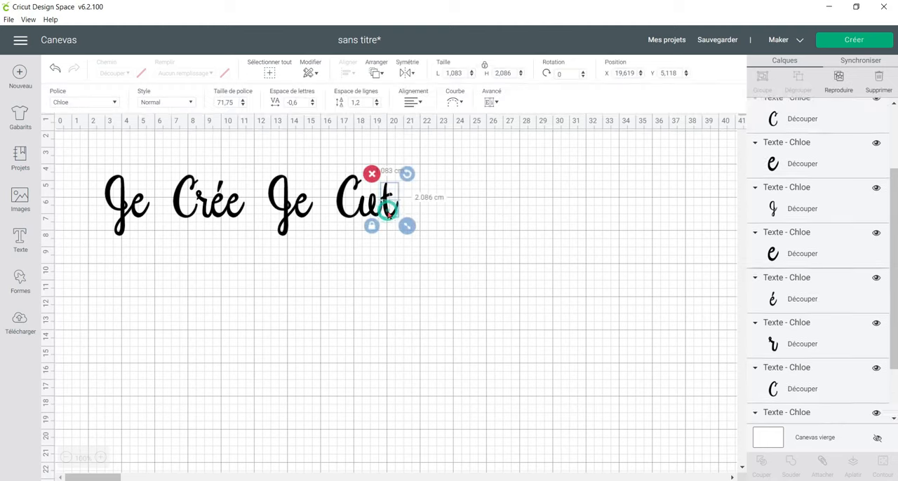
{"action": "left_click", "coordinate": [468, 225]}
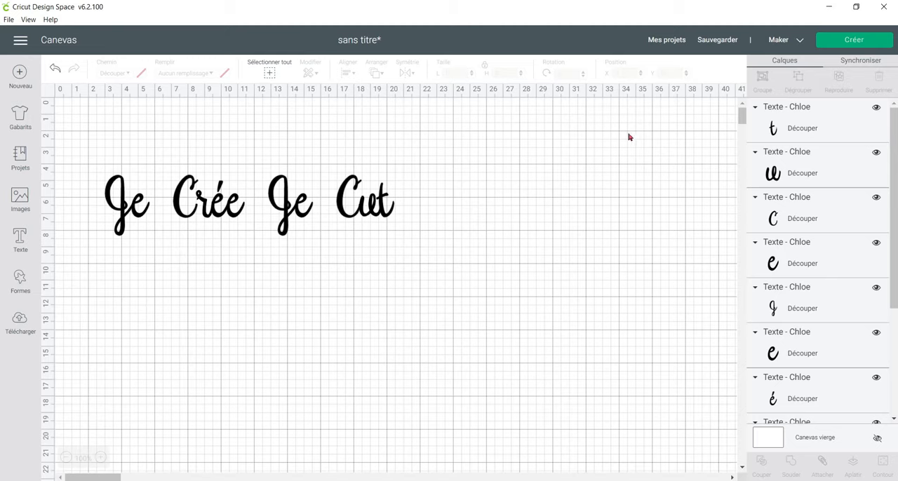
Preview how the separate letters are arranged on the cutting mat, and return to the canvas.
{"action": "left_click", "coordinate": [846, 46]}
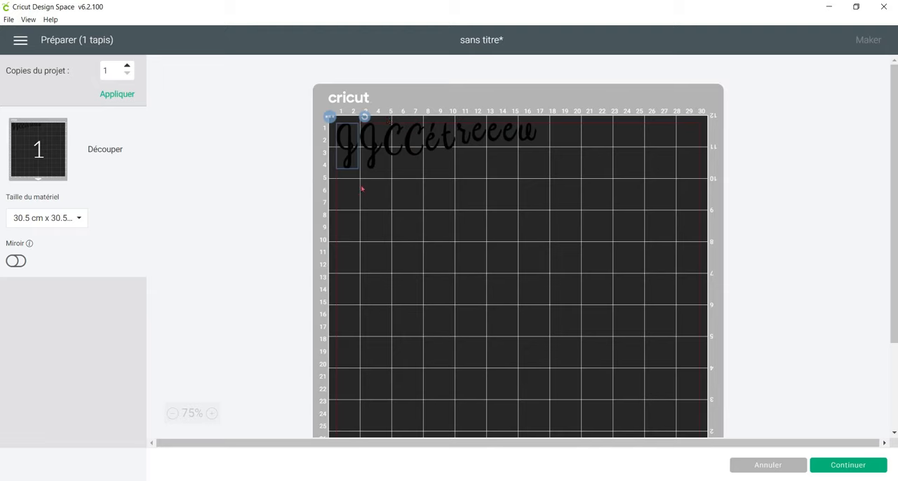
{"action": "left_click", "coordinate": [756, 466]}
Duplicate all the letters and place the copy below the original at about X 3.12, Y 8.72 cm.
{"action": "left_click_drag", "start_coordinate": [81, 148], "coordinate": [438, 246]}
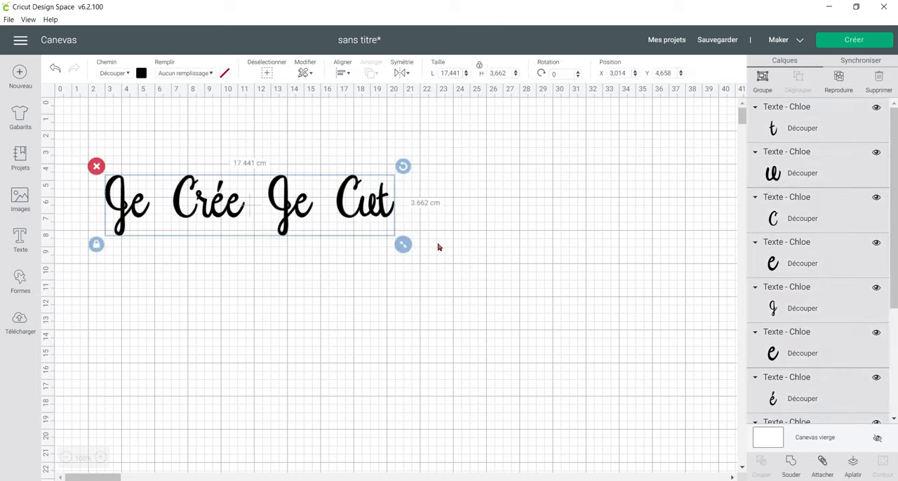
{"action": "key", "text": "ctrl+v"}
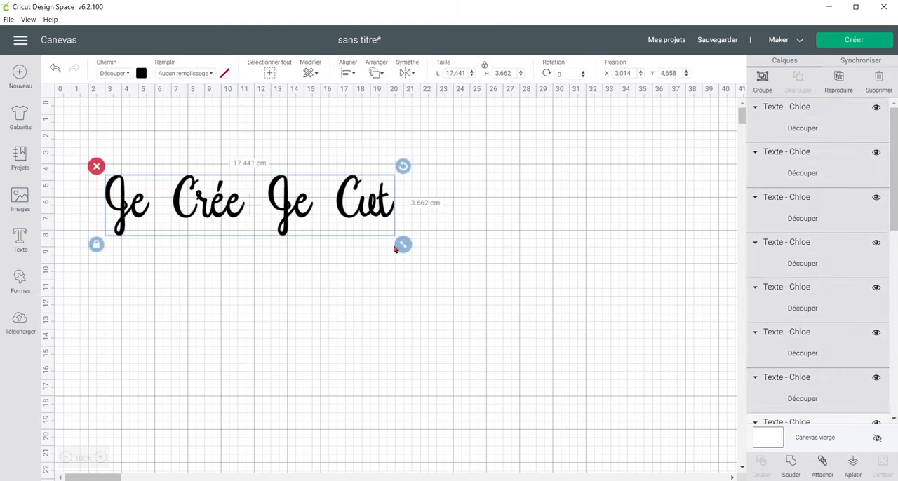
{"action": "left_click_drag", "start_coordinate": [158, 238], "coordinate": [139, 284]}
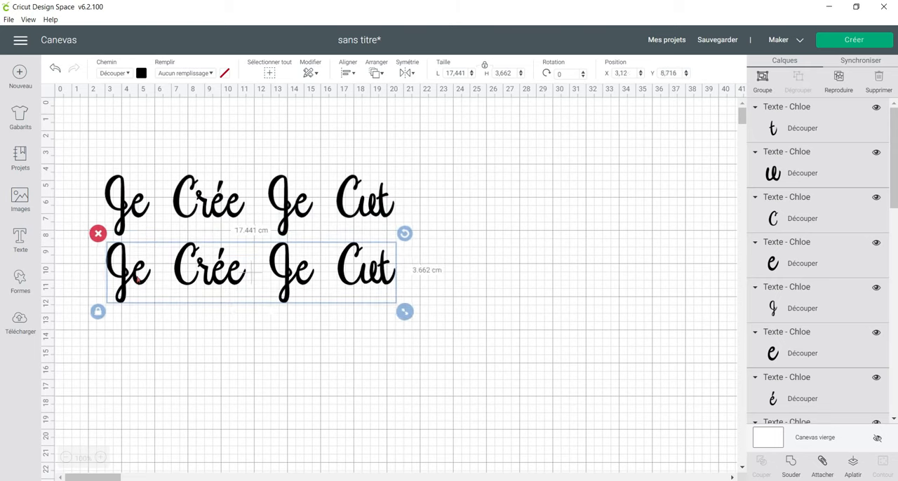
Change the material colour of both lines of lettering to light yellow.
{"action": "left_click_drag", "start_coordinate": [89, 148], "coordinate": [442, 314]}
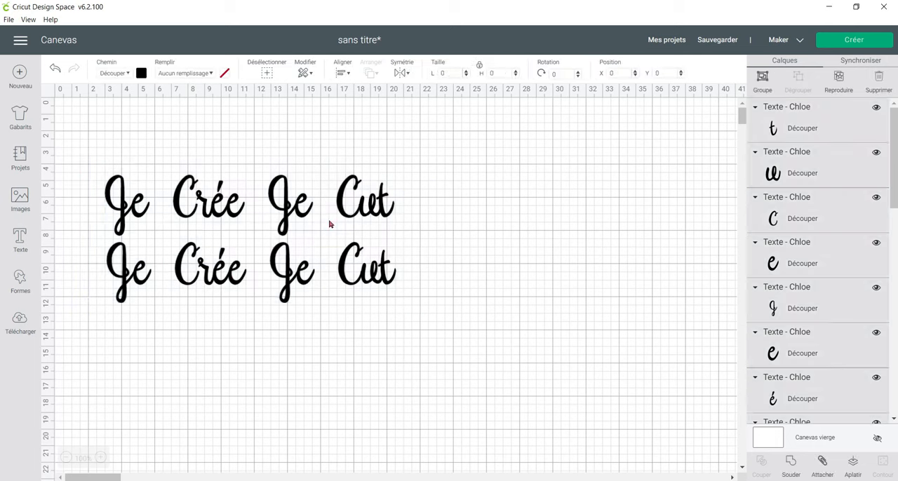
{"action": "left_click", "coordinate": [141, 73]}
{"action": "left_click", "coordinate": [226, 136]}
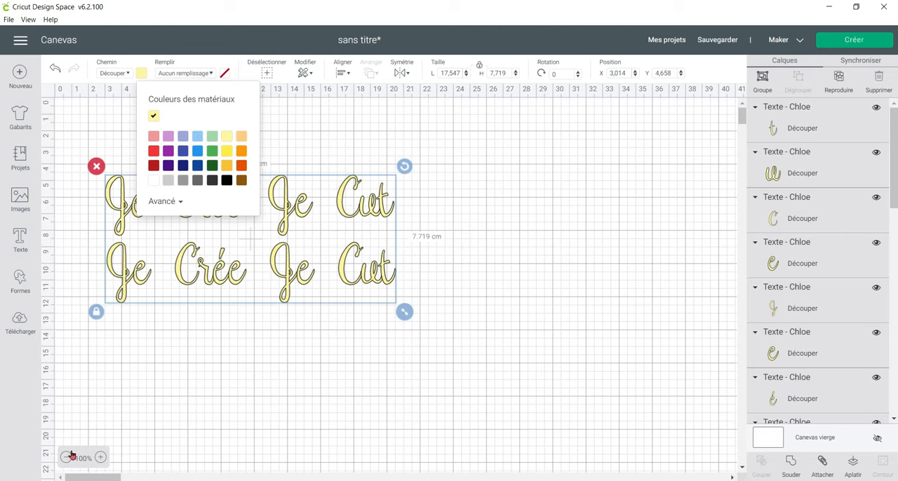
Weld all the letters of the upper "Je Crée Je Cut" line into one shape.
{"action": "left_click", "coordinate": [101, 458]}
{"action": "left_click", "coordinate": [101, 458]}
{"action": "left_click", "coordinate": [101, 458]}
{"action": "left_click", "coordinate": [101, 459]}
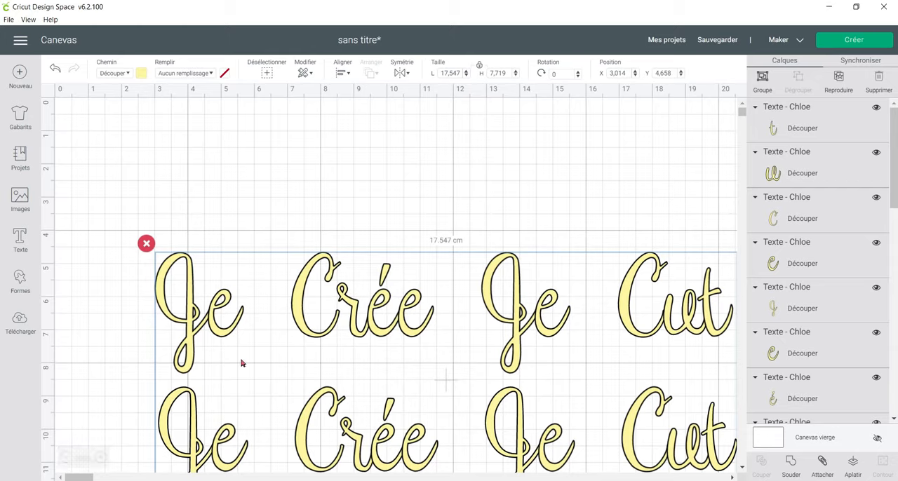
{"action": "scroll", "coordinate": [242, 362], "scroll_direction": "down", "scroll_amount": 1}
{"action": "left_click", "coordinate": [115, 218]}
{"action": "left_click_drag", "start_coordinate": [123, 191], "coordinate": [726, 274]}
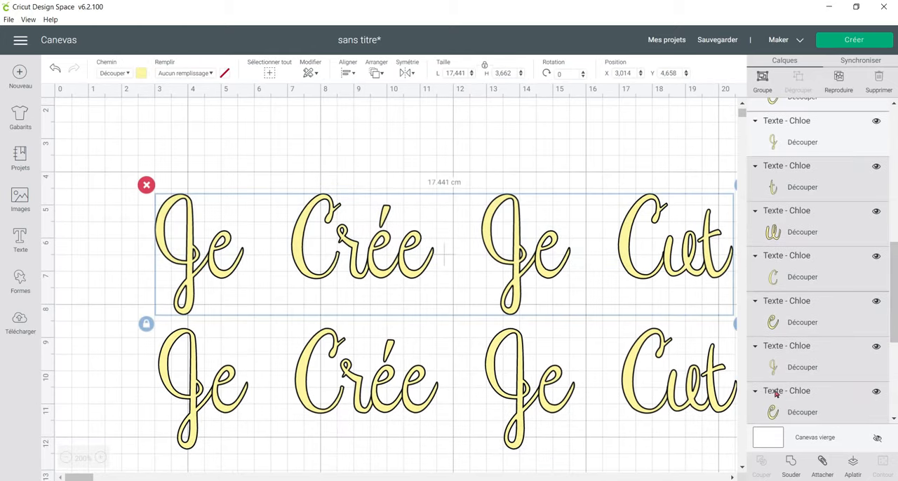
{"action": "left_click", "coordinate": [791, 466]}
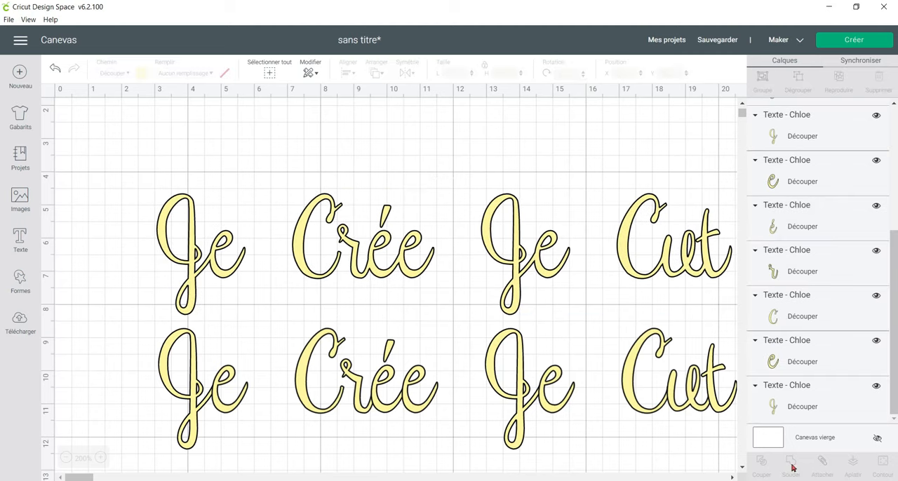
Attach all the letters of the lower "Je Crée Je Cut" line together.
{"action": "scroll", "coordinate": [597, 285], "scroll_direction": "down", "scroll_amount": 2}
{"action": "left_click_drag", "start_coordinate": [117, 264], "coordinate": [737, 324]}
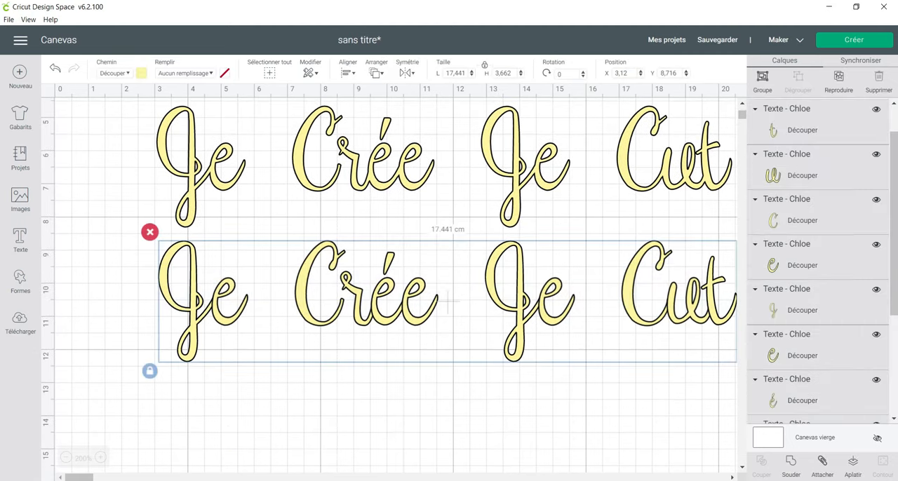
{"action": "left_click", "coordinate": [823, 463]}
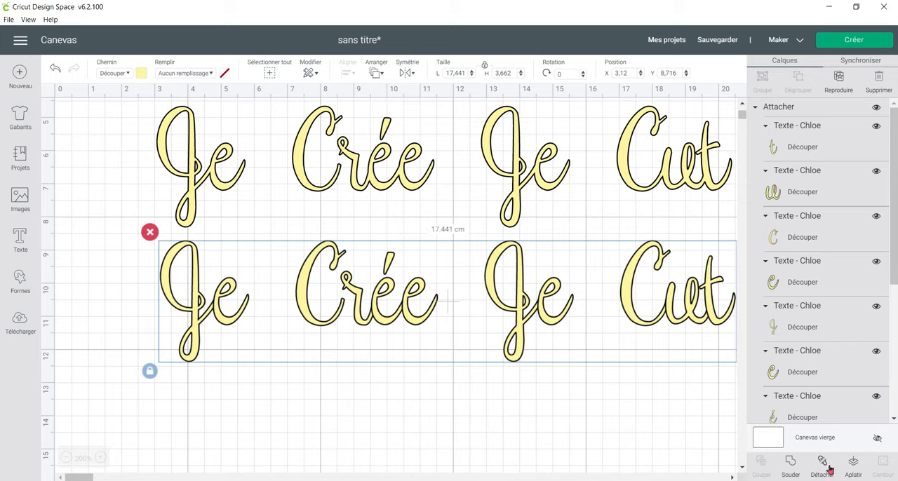
Preview the cutting mat, inspect how the welded and attached lines are laid out, and return to the canvas.
{"action": "left_click", "coordinate": [834, 40]}
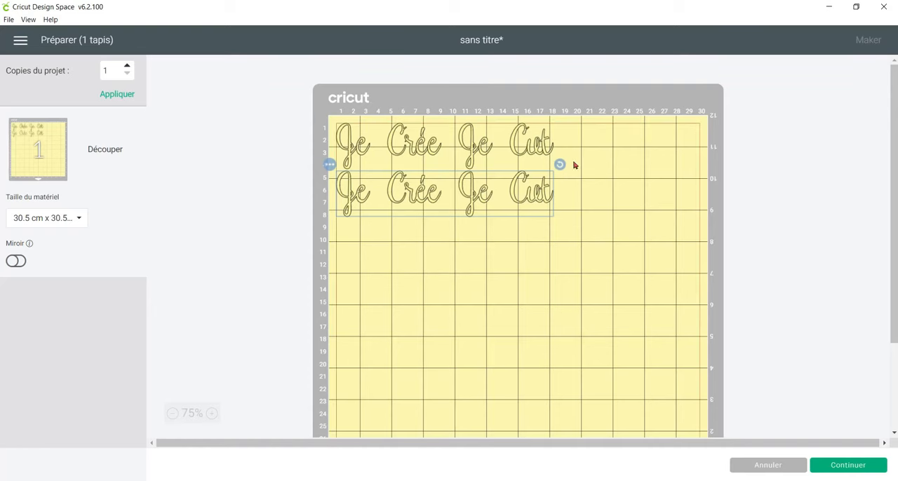
{"action": "left_click", "coordinate": [544, 139]}
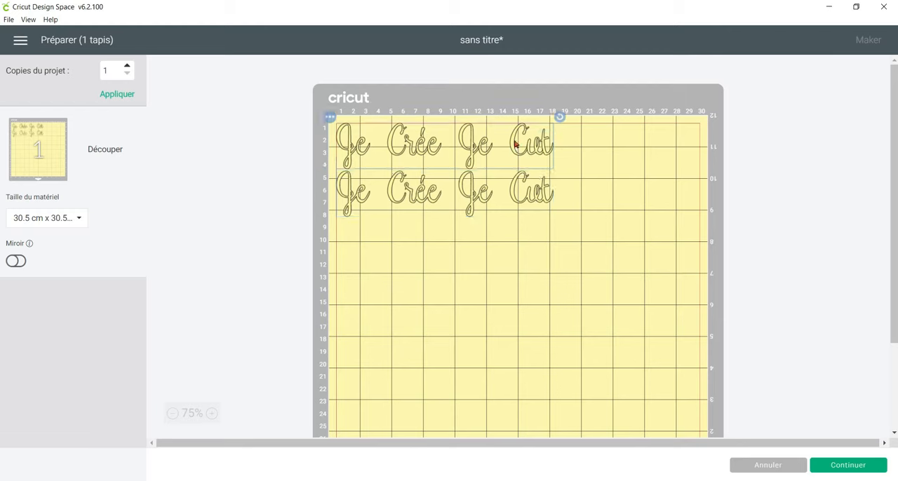
{"action": "left_click", "coordinate": [526, 201]}
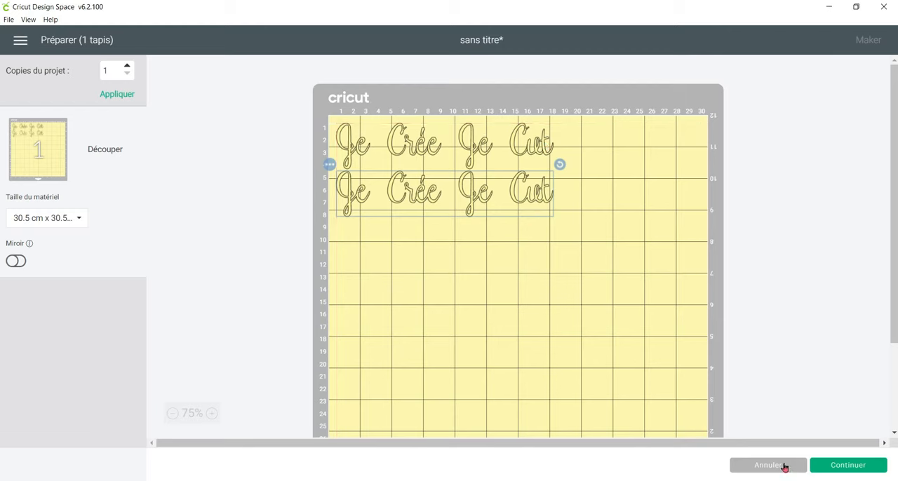
{"action": "left_click", "coordinate": [770, 465]}
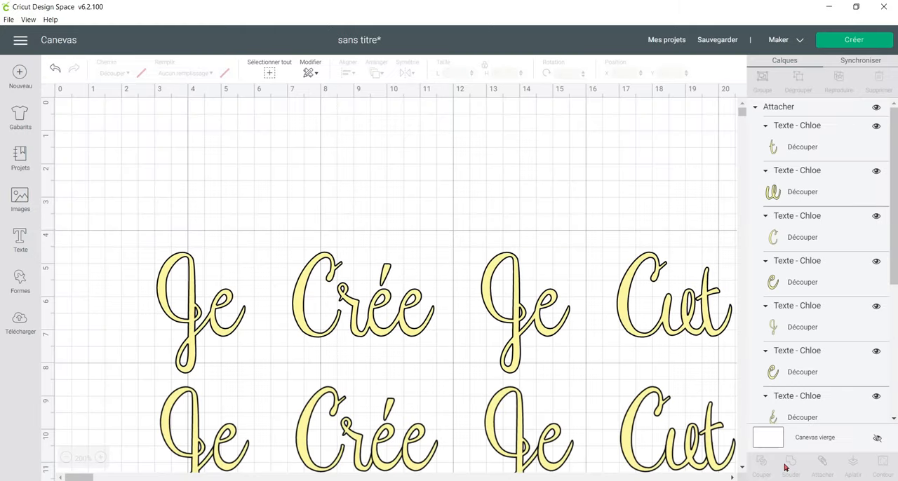
Compare the layer structure of the welded upper line with that of the attached lower line, including the individual attached letters.
{"action": "scroll", "coordinate": [282, 190], "scroll_direction": "down", "scroll_amount": 4}
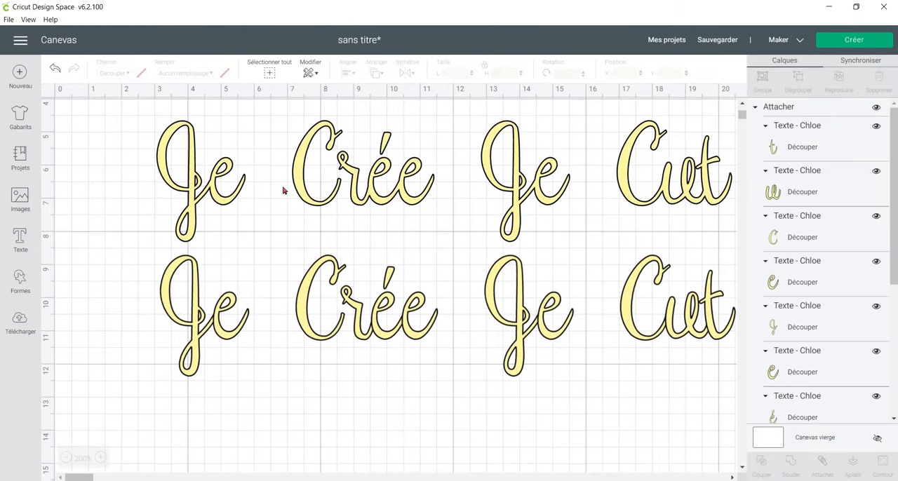
{"action": "left_click", "coordinate": [213, 193]}
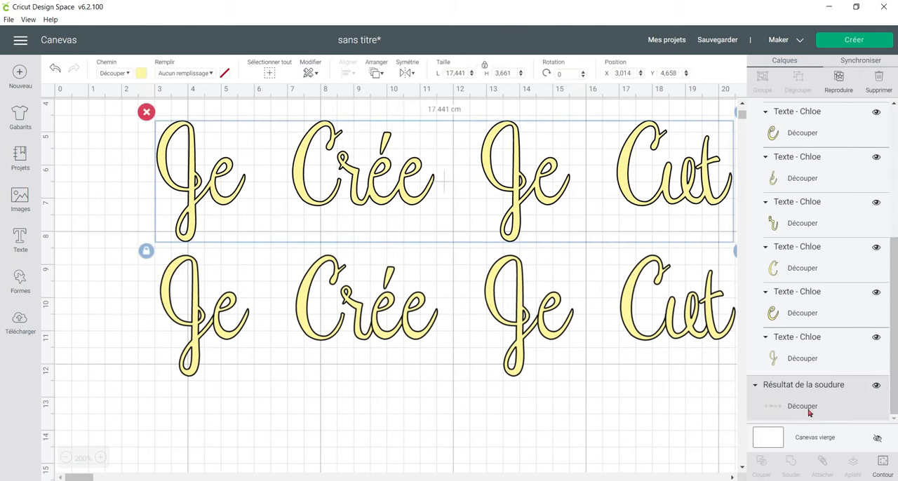
{"action": "left_click", "coordinate": [561, 192]}
{"action": "left_click", "coordinate": [309, 295]}
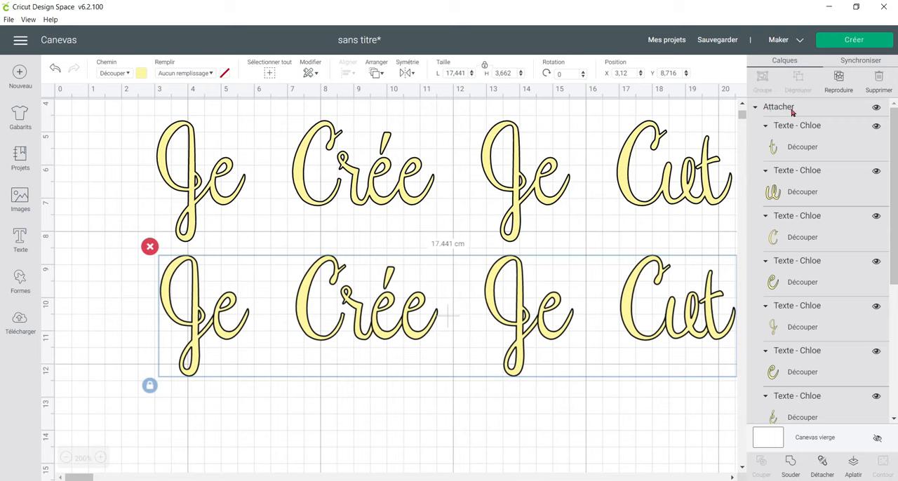
{"action": "left_click", "coordinate": [814, 135]}
{"action": "left_click", "coordinate": [829, 187]}
{"action": "left_click", "coordinate": [832, 249]}
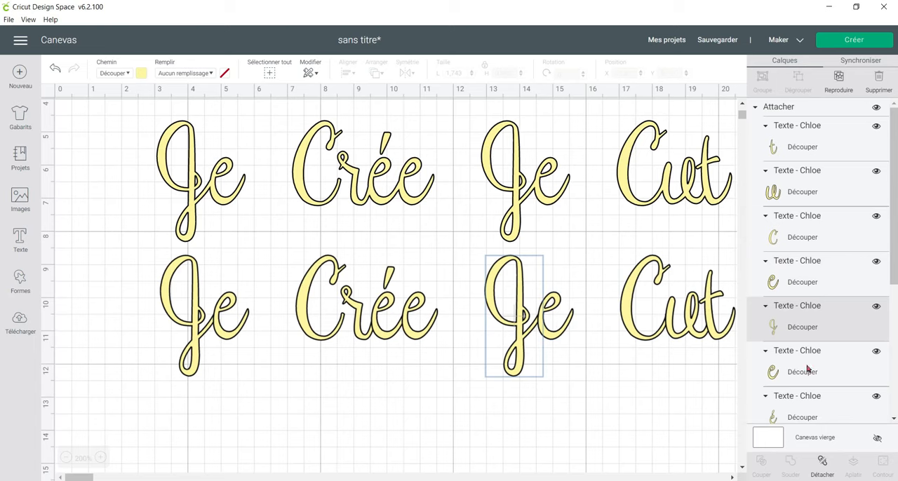
{"action": "left_click", "coordinate": [790, 110]}
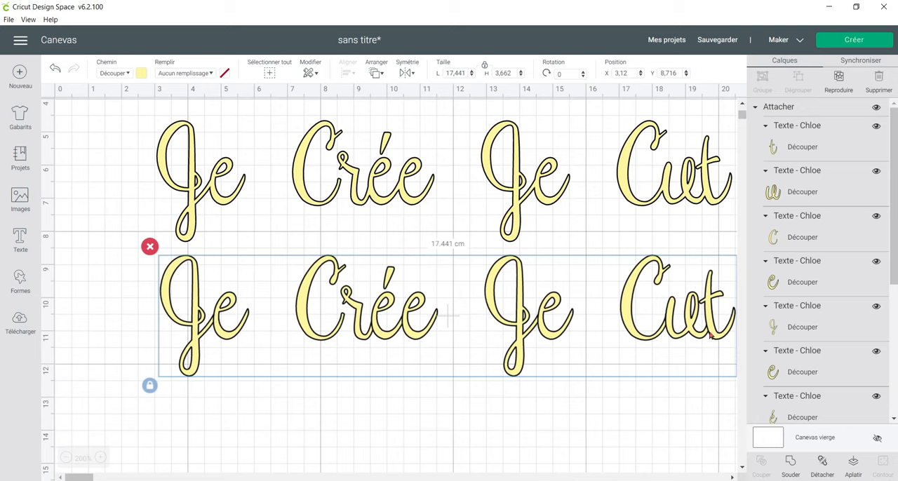
{"action": "left_click", "coordinate": [519, 172]}
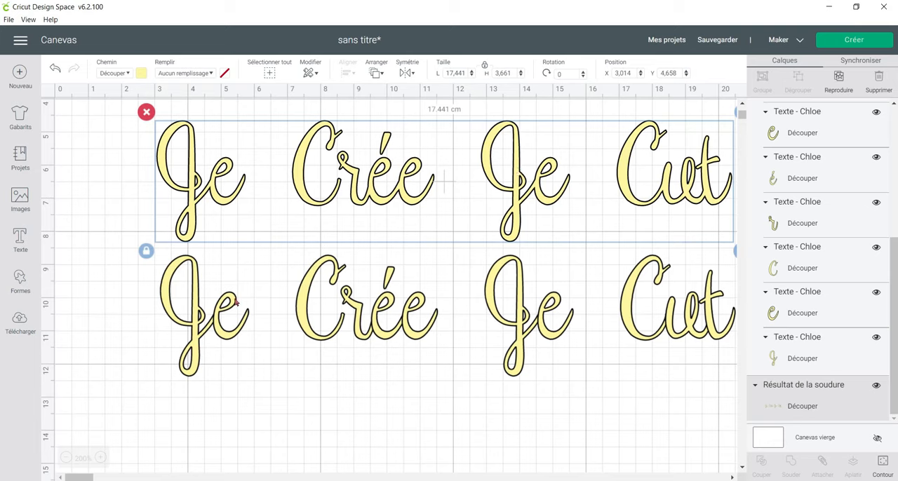
{"action": "left_click", "coordinate": [313, 265]}
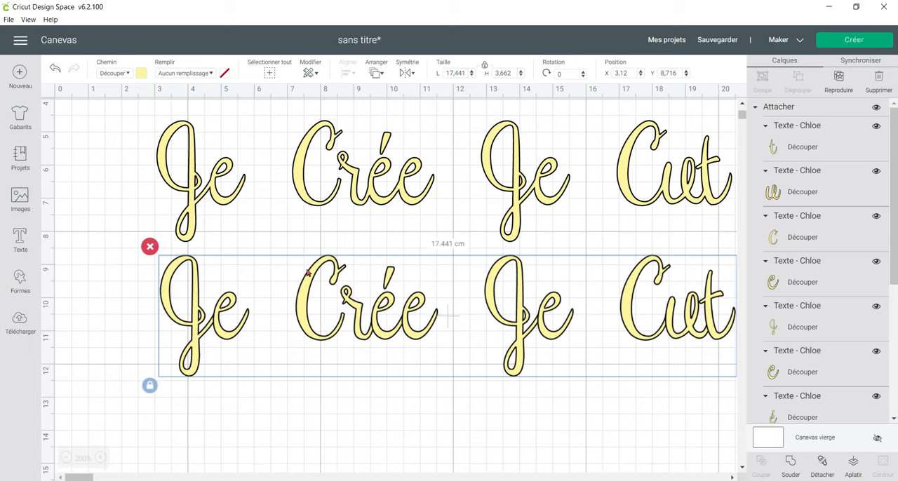
{"action": "left_click", "coordinate": [309, 194]}
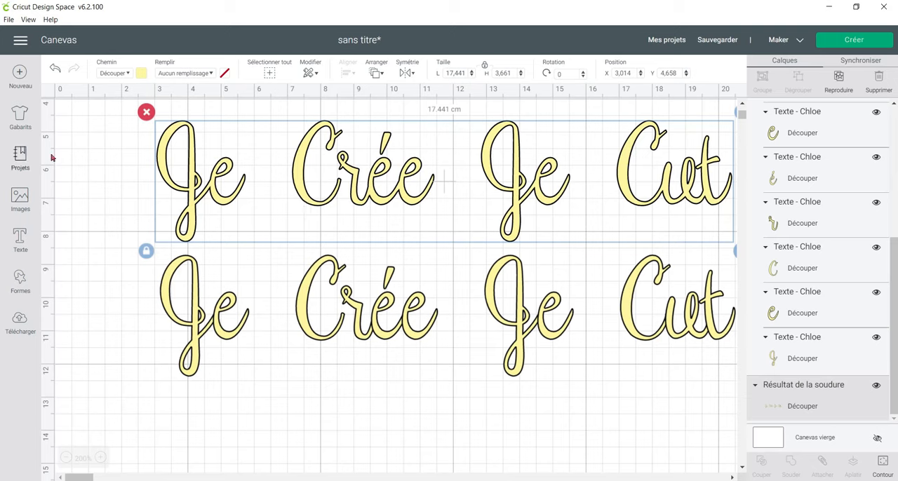
Delete both lines of lettering from the canvas.
{"action": "left_click", "coordinate": [111, 154]}
{"action": "left_click_drag", "start_coordinate": [110, 126], "coordinate": [309, 348]}
{"action": "key", "text": "Delete"}
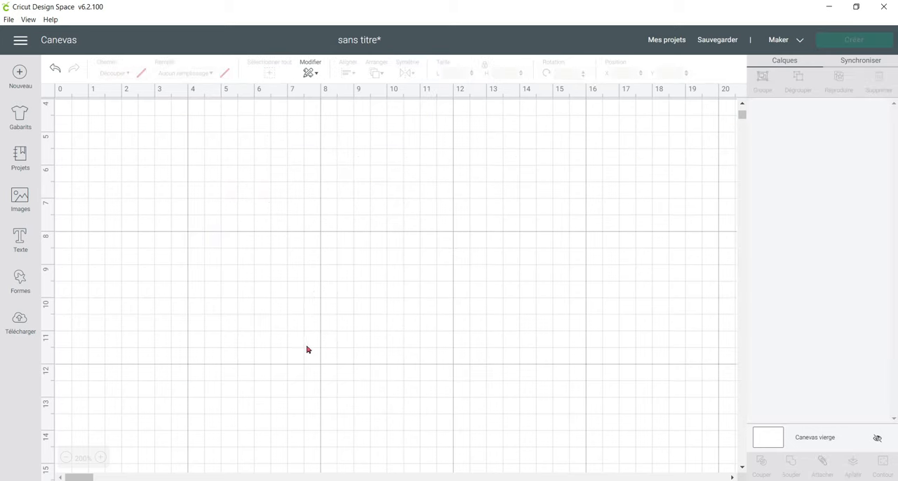
Add a new text object reading "Je Crée Je cut" in the Chloe font.
{"action": "left_click", "coordinate": [28, 241]}
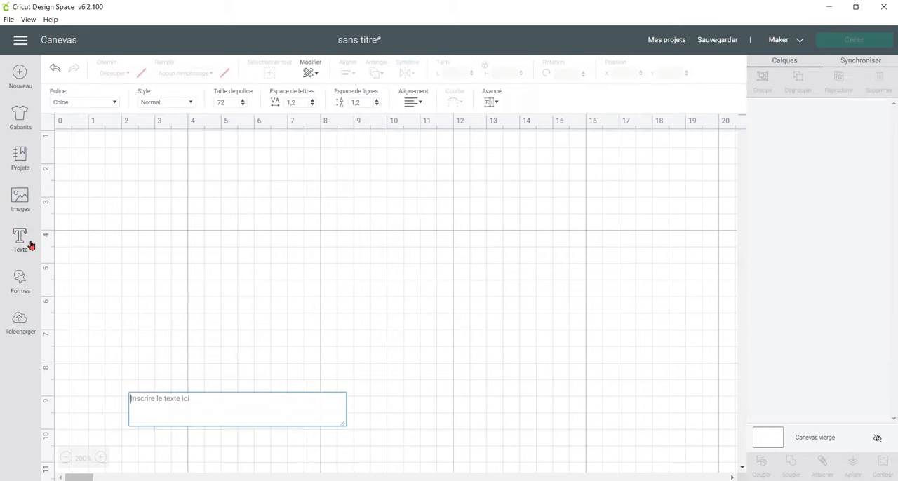
{"action": "type", "text": "Je C"}
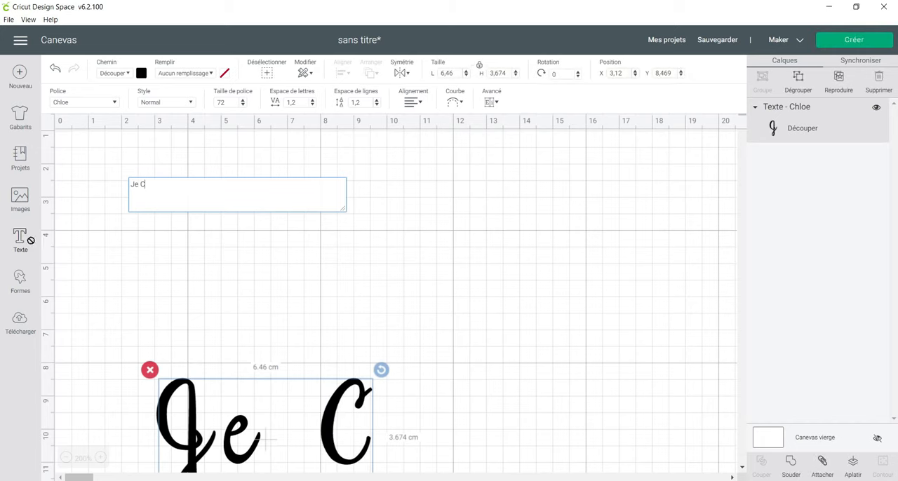
{"action": "type", "text": "rée Je cut"}
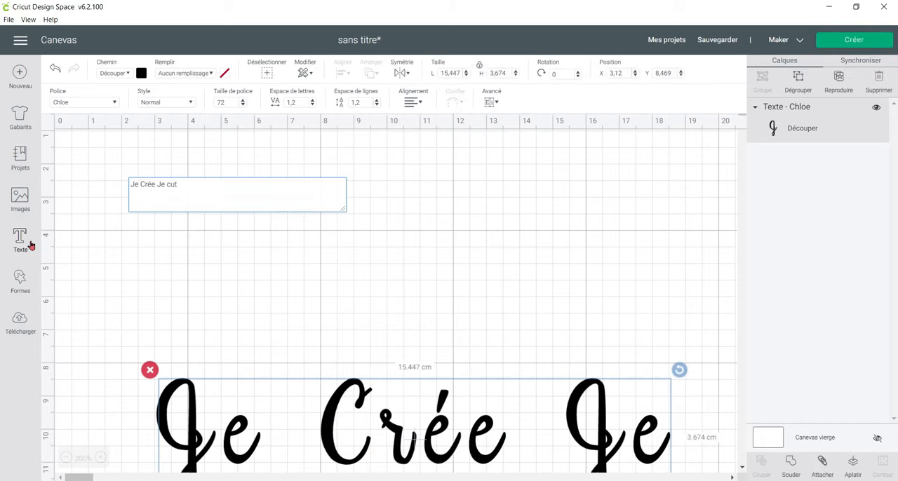
Reduce the letter spacing of the "Je Crée Je cut" text to 0.5.
{"action": "left_click", "coordinate": [65, 458]}
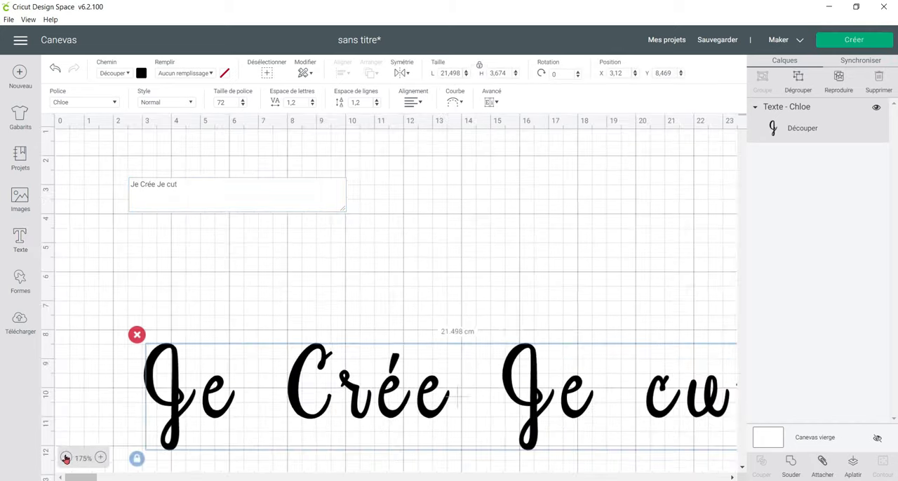
{"action": "left_click", "coordinate": [65, 458]}
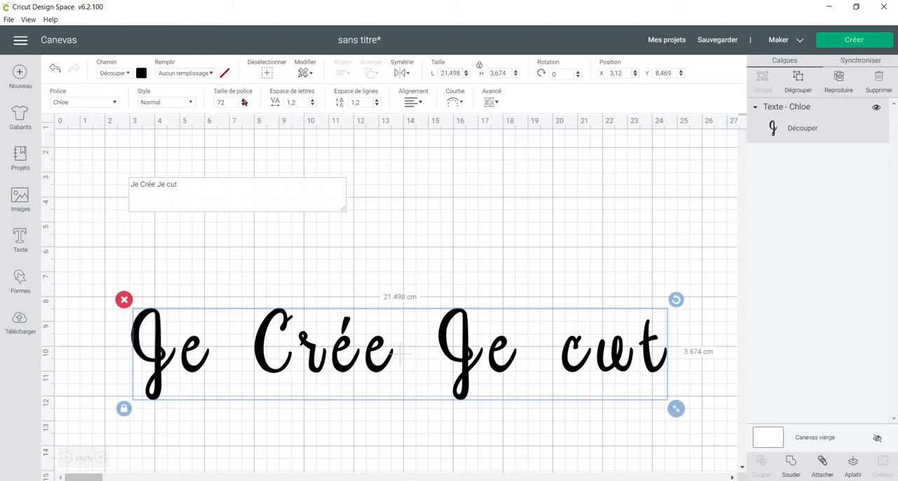
{"action": "left_click", "coordinate": [313, 105]}
{"action": "left_click", "coordinate": [313, 105]}
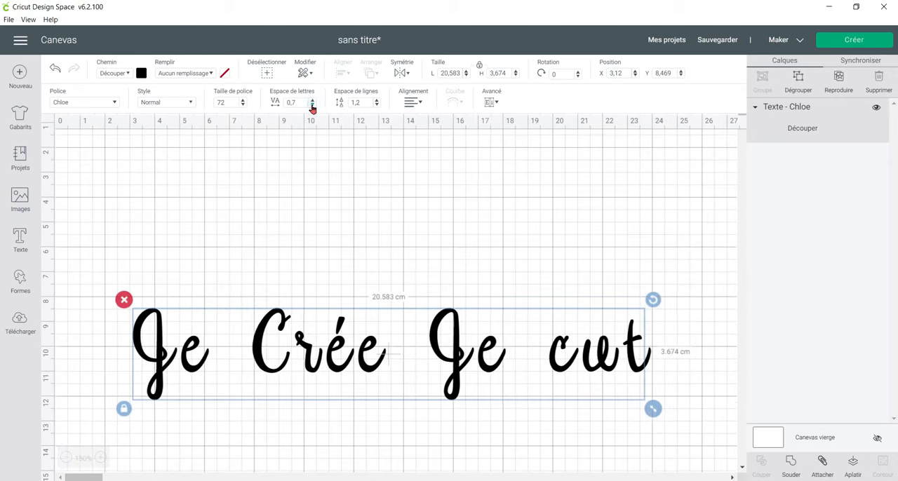
{"action": "left_click", "coordinate": [313, 106]}
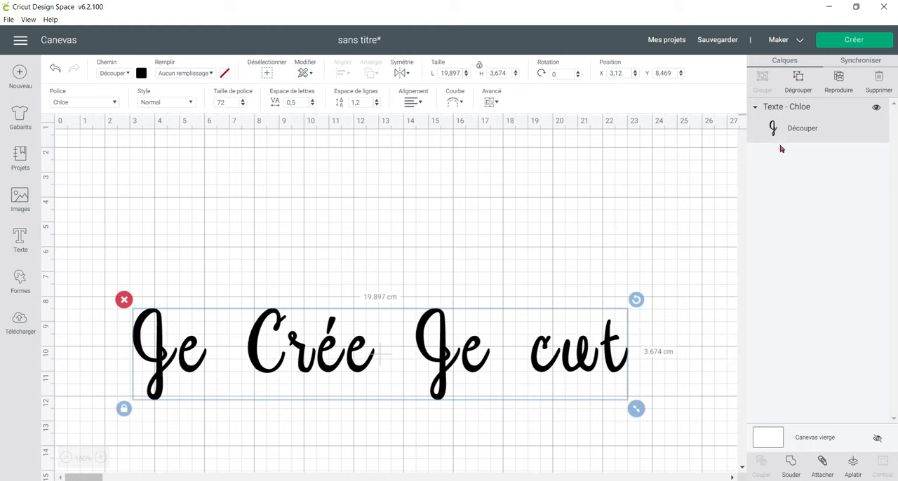
Switch the text's operation to Dessiner and move the text up to about Y 6.7 cm.
{"action": "left_click", "coordinate": [129, 73]}
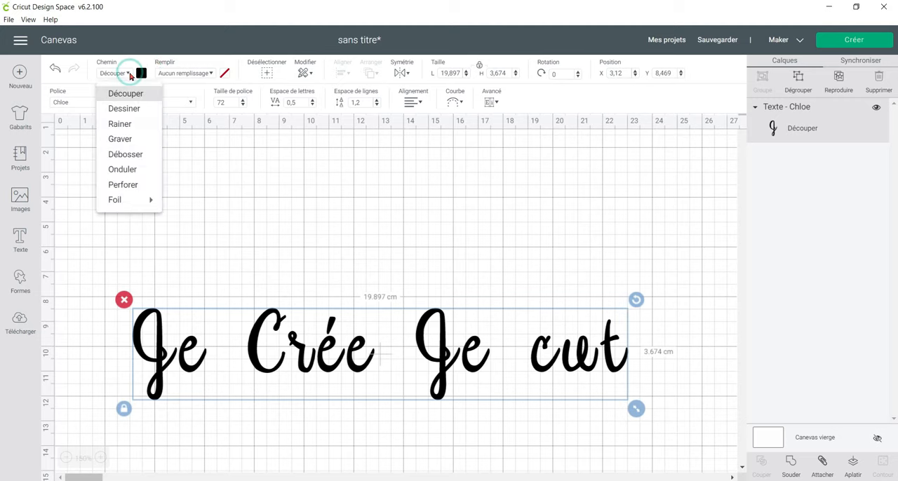
{"action": "left_click", "coordinate": [134, 112]}
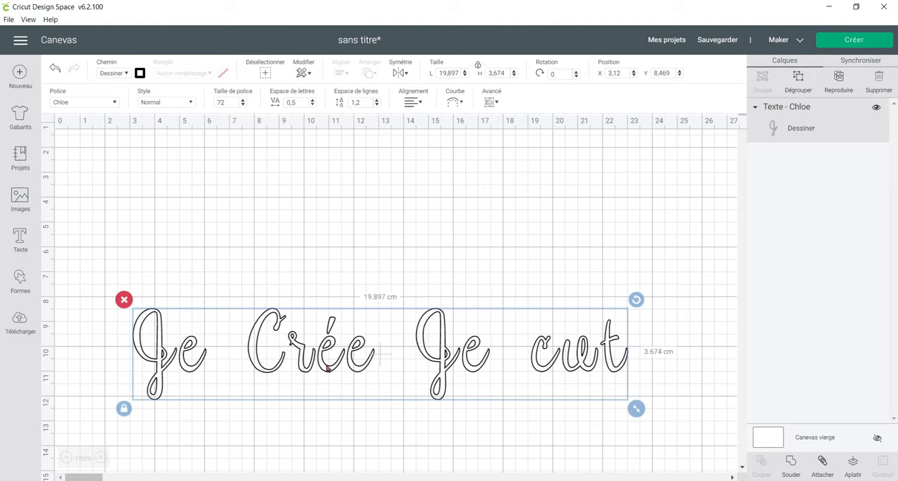
{"action": "left_click_drag", "start_coordinate": [327, 369], "coordinate": [327, 325]}
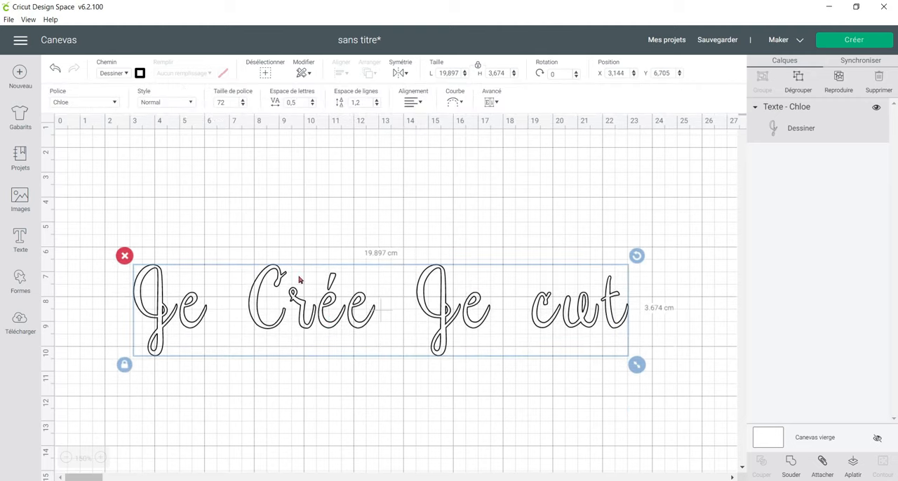
Change the text's font style to Écriture.
{"action": "left_click", "coordinate": [164, 104]}
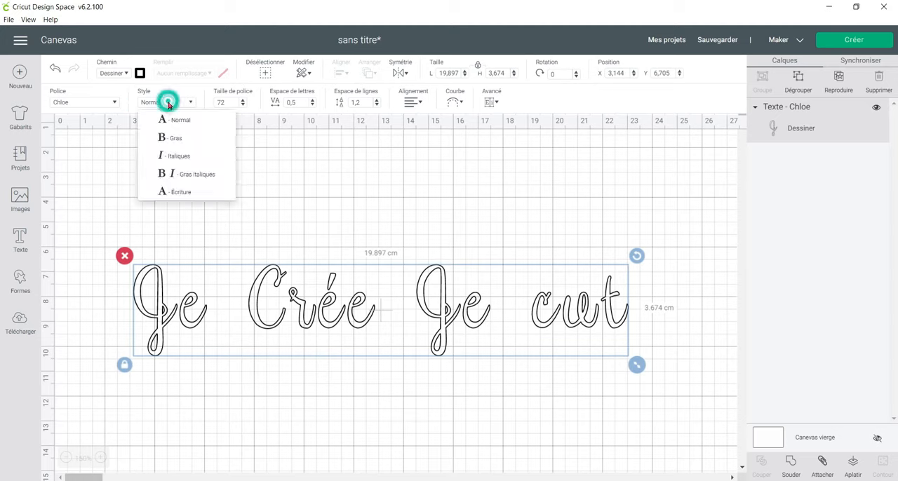
{"action": "left_click", "coordinate": [200, 192]}
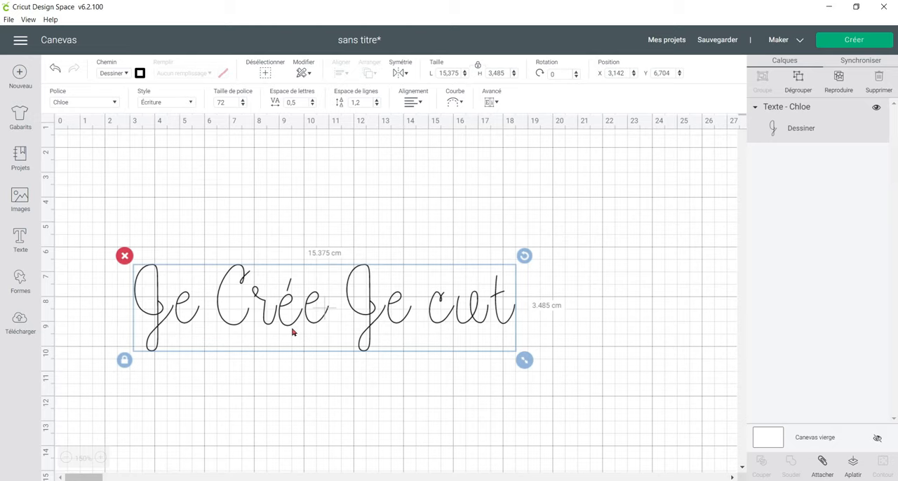
Filter the Cricut fonts by Écriture, browse the writing fonts and close the list without changing the font.
{"action": "left_click", "coordinate": [115, 103]}
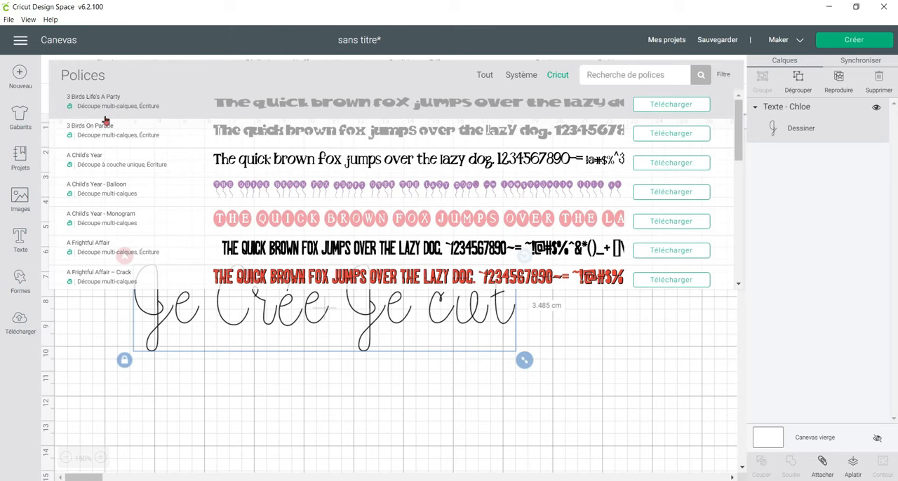
{"action": "left_click", "coordinate": [723, 74]}
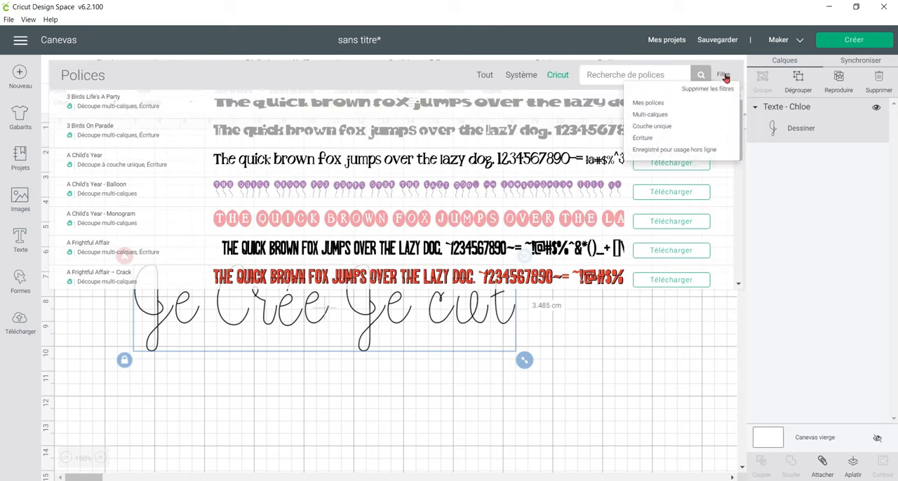
{"action": "left_click", "coordinate": [671, 139]}
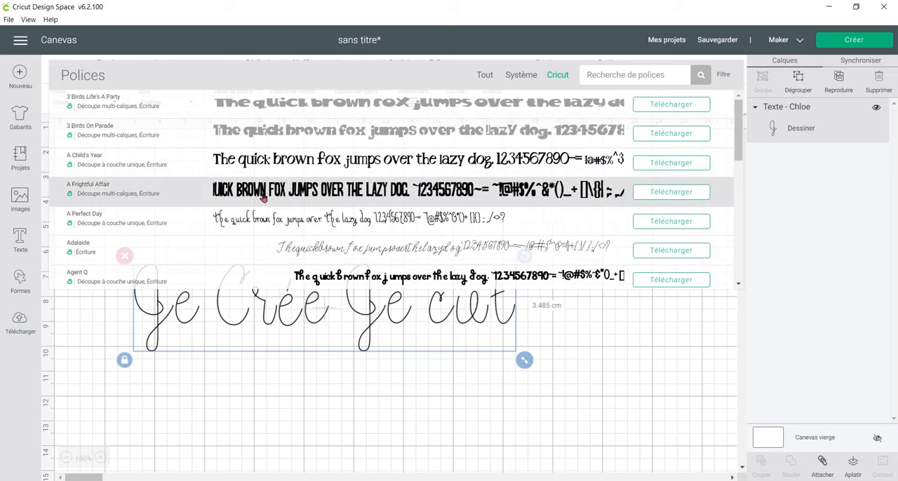
{"action": "scroll", "coordinate": [273, 217], "scroll_direction": "down", "scroll_amount": 1}
{"action": "scroll", "coordinate": [273, 217], "scroll_direction": "down", "scroll_amount": 1}
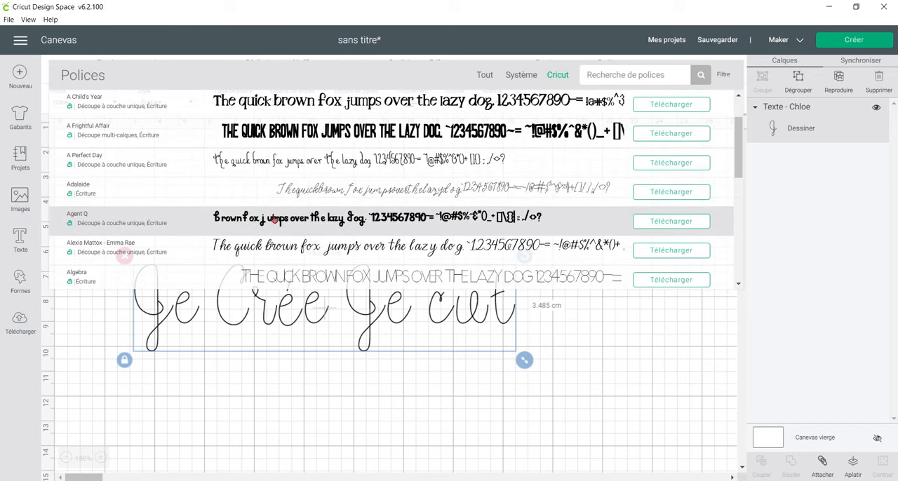
{"action": "scroll", "coordinate": [296, 109], "scroll_direction": "up", "scroll_amount": 2}
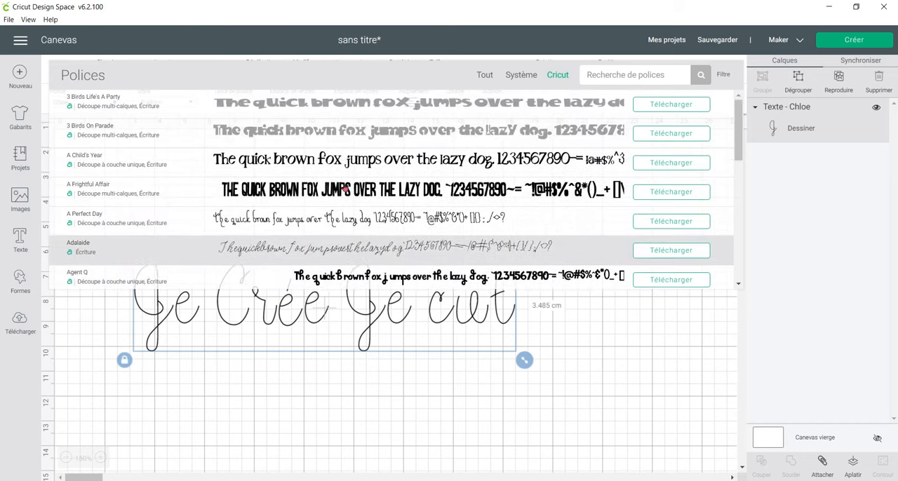
{"action": "left_click", "coordinate": [662, 73]}
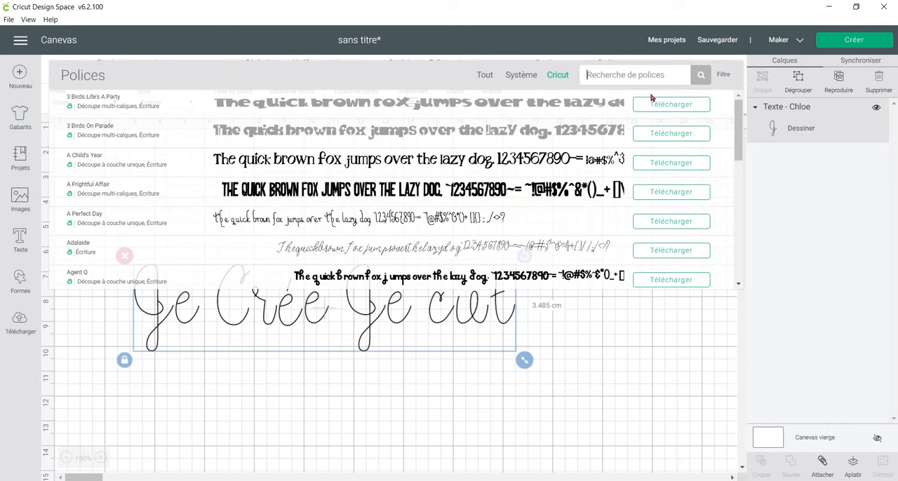
{"action": "left_click", "coordinate": [455, 321]}
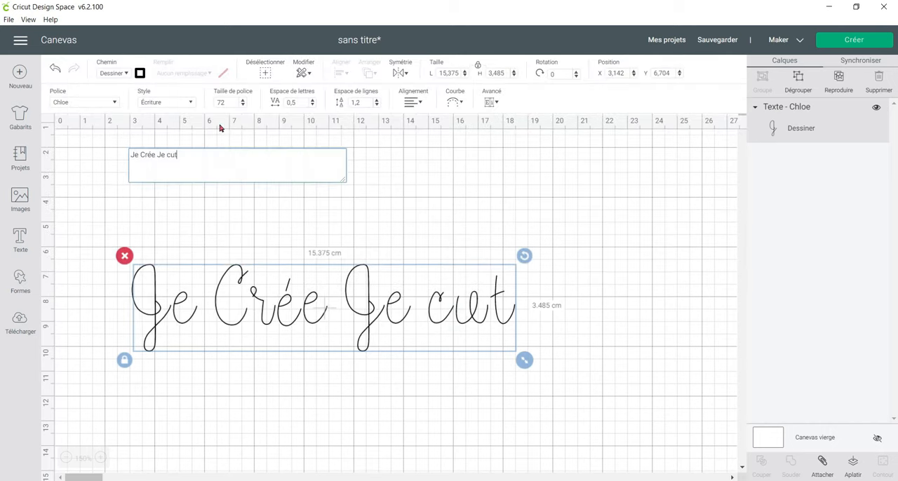
Replace the "Je Crée Je cut" text with the writing-font names "Chloé / Zinnia".
{"action": "left_click", "coordinate": [225, 143]}
{"action": "double_click", "coordinate": [315, 318]}
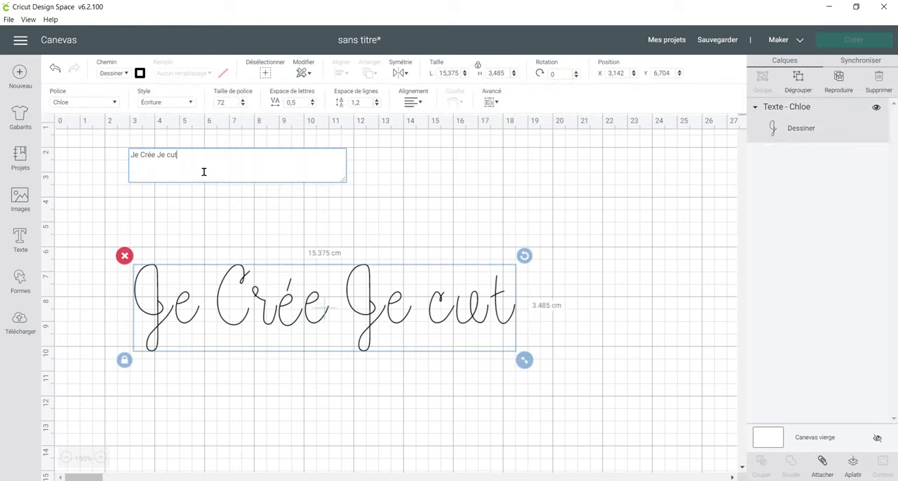
{"action": "left_click", "coordinate": [203, 162]}
{"action": "triple_click", "coordinate": [147, 155]}
{"action": "type", "text": "Chl"}
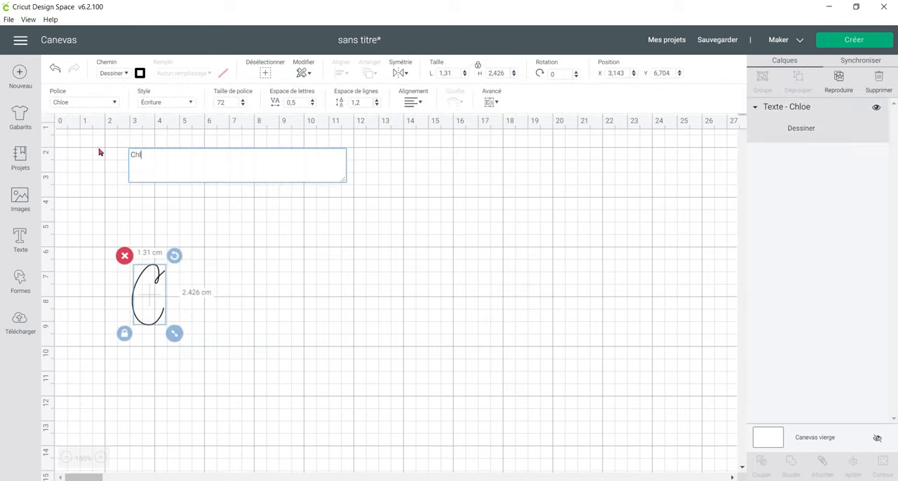
{"action": "type", "text": "oé /"}
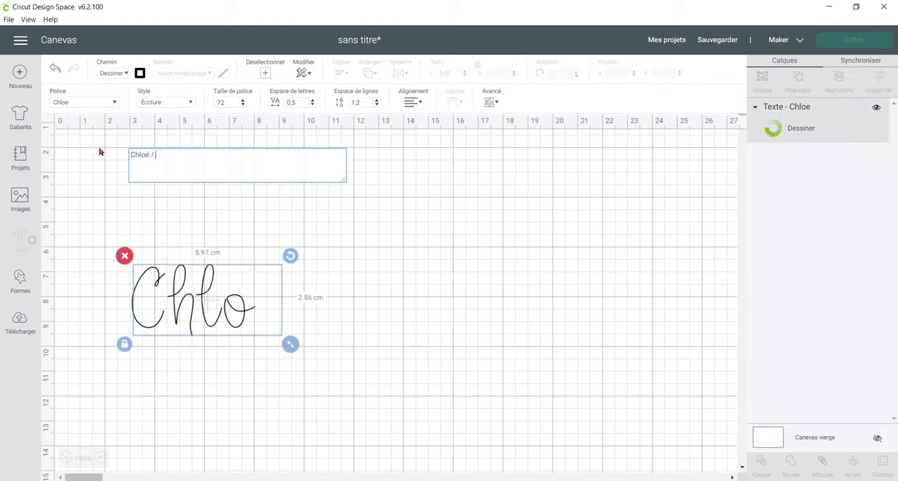
{"action": "type", "text": " Zinnia"}
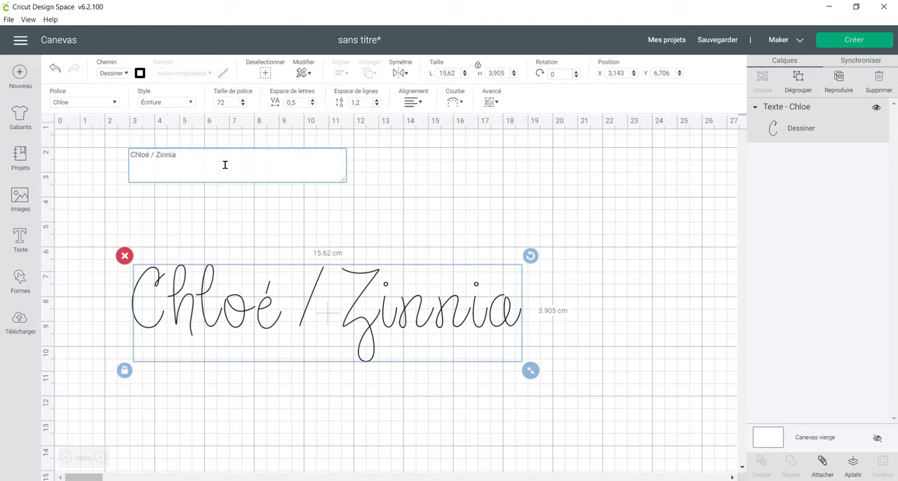
Delete the "Chloé / Zinnia" text from the canvas.
{"action": "left_click", "coordinate": [221, 207]}
{"action": "left_click", "coordinate": [220, 298]}
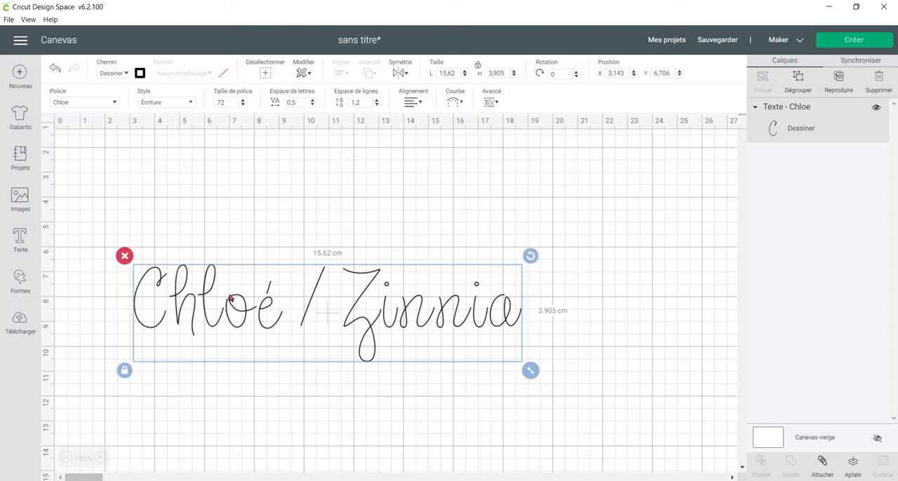
{"action": "key", "text": "Delete"}
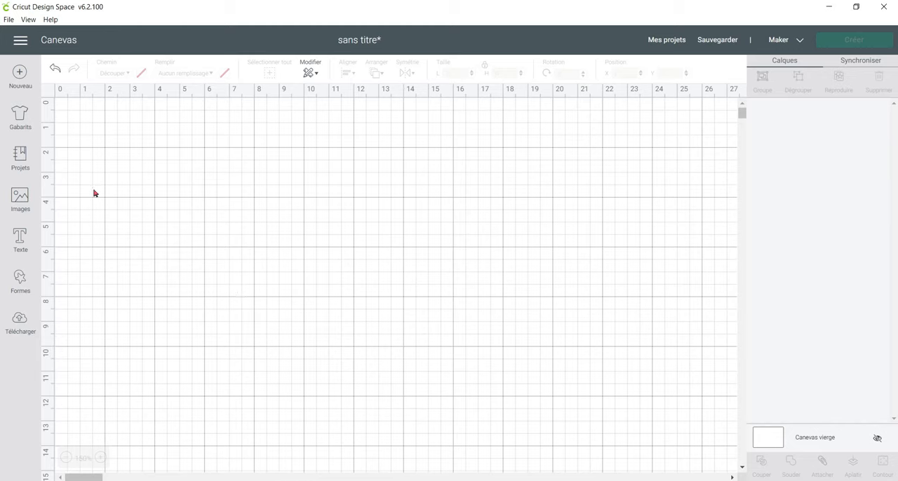
Insert a square, unlock its proportions, reshape it into a rectangle about 5.15 × 8 cm and lock the proportions again.
{"action": "left_click", "coordinate": [23, 284]}
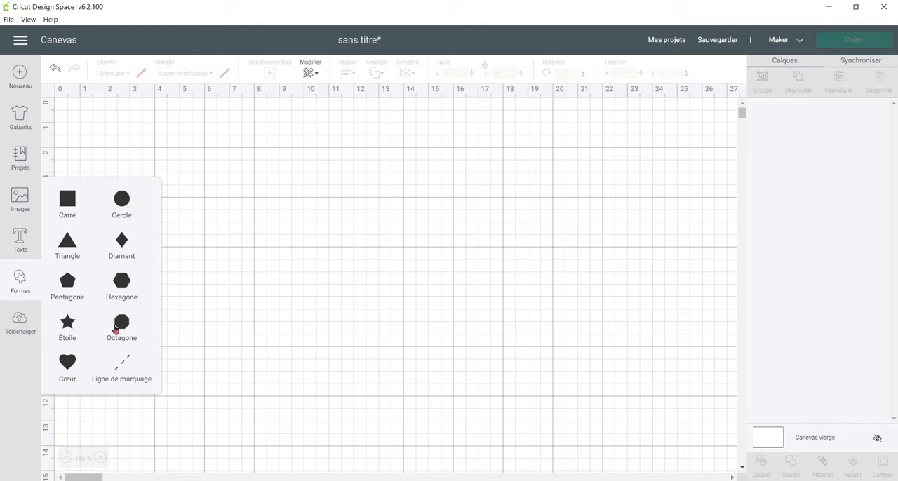
{"action": "left_click", "coordinate": [68, 203]}
{"action": "left_click_drag", "start_coordinate": [227, 256], "coordinate": [343, 229]}
{"action": "left_click", "coordinate": [237, 350]}
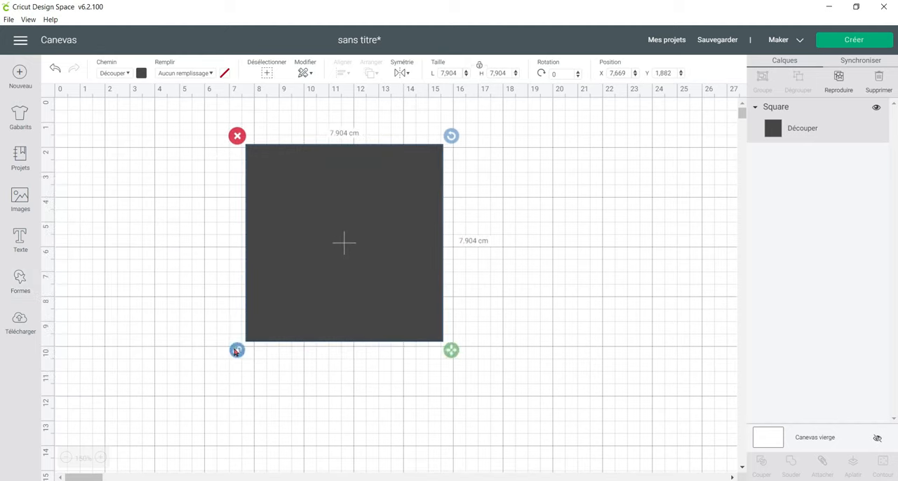
{"action": "left_click_drag", "start_coordinate": [453, 354], "coordinate": [382, 355]}
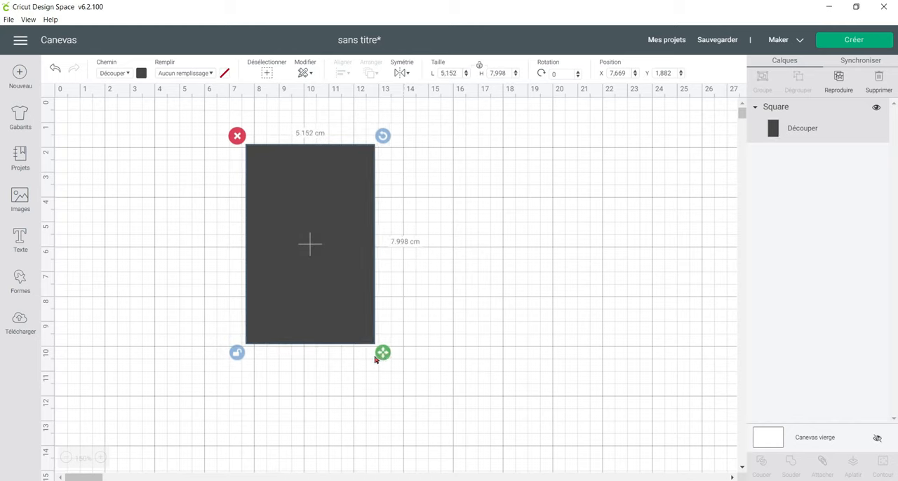
{"action": "left_click", "coordinate": [242, 353]}
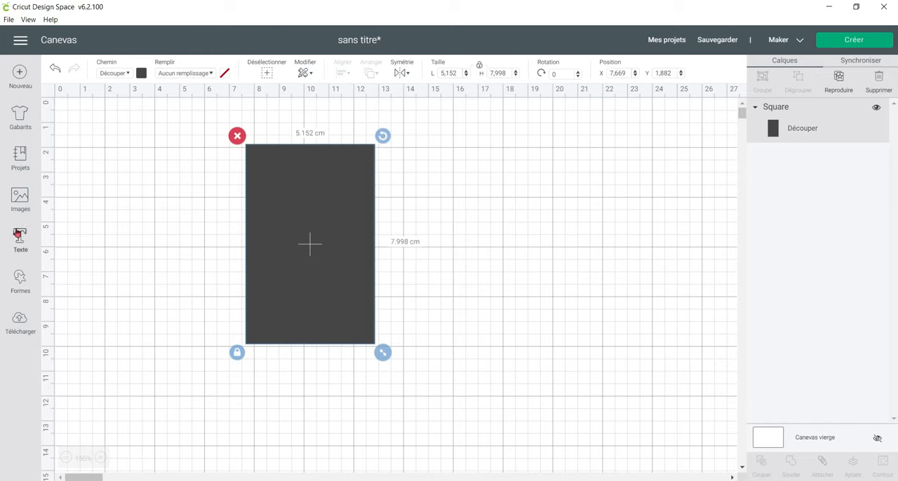
Add a score line, rotate it about 90° and place it horizontally across the middle of the rectangle.
{"action": "left_click", "coordinate": [20, 282]}
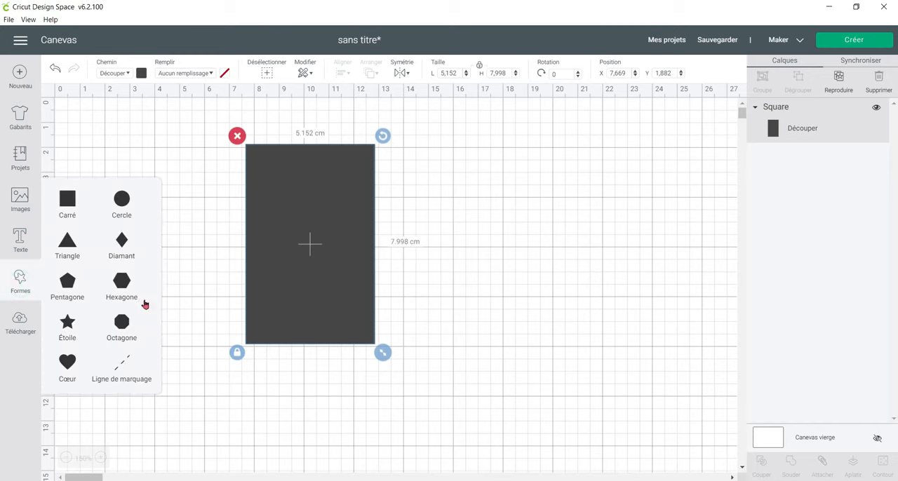
{"action": "left_click", "coordinate": [132, 380]}
{"action": "left_click_drag", "start_coordinate": [169, 194], "coordinate": [396, 244]}
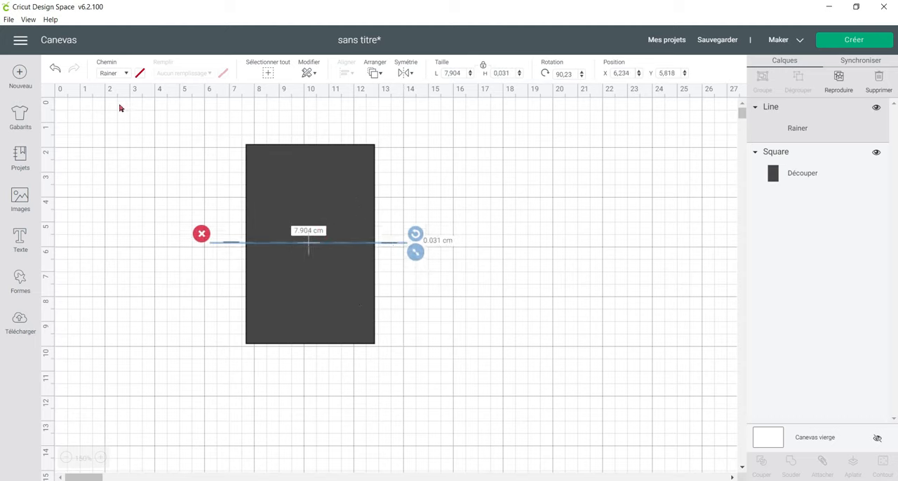
Centre the score line and the rectangle on each other both horizontally and vertically.
{"action": "left_click_drag", "start_coordinate": [160, 122], "coordinate": [440, 364]}
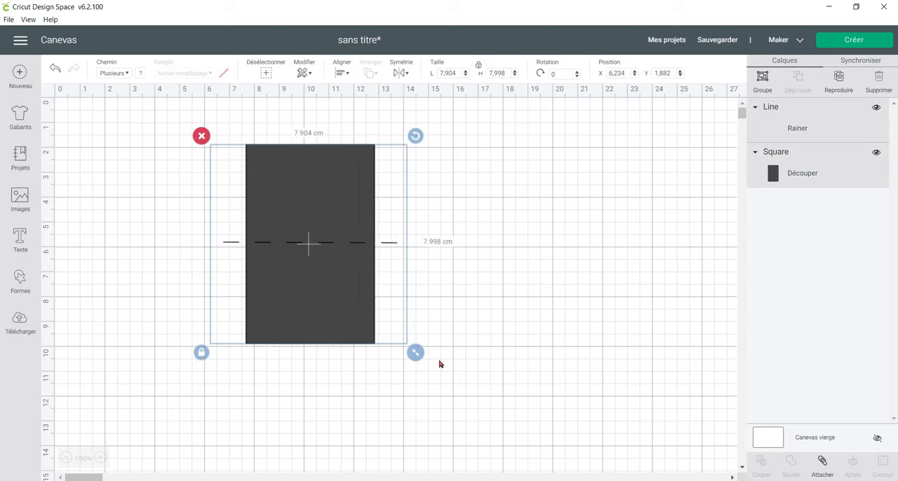
{"action": "left_click", "coordinate": [342, 73]}
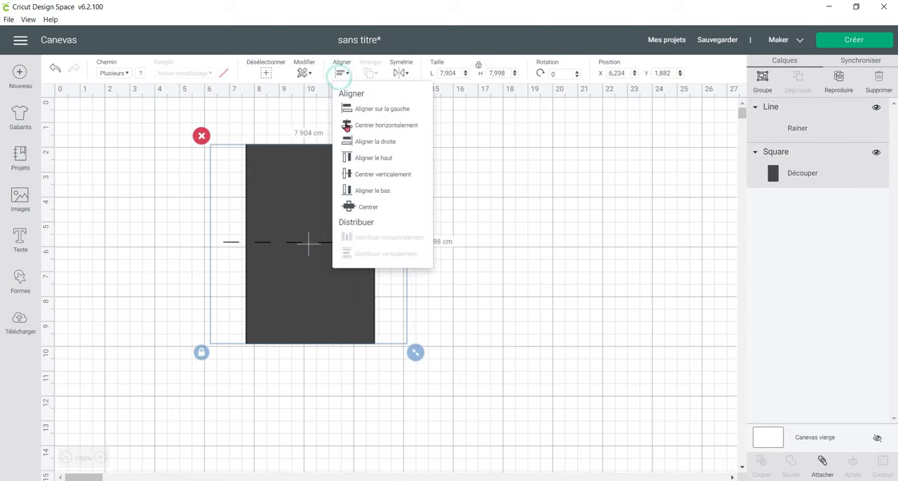
{"action": "left_click", "coordinate": [355, 203]}
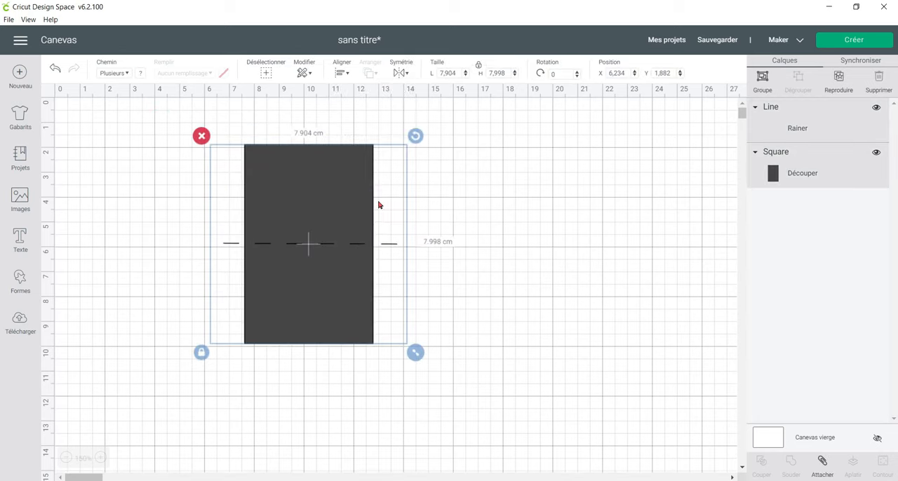
{"action": "left_click", "coordinate": [497, 211]}
Add a text object containing a first name in the Chloe writing-style font.
{"action": "left_click", "coordinate": [24, 239]}
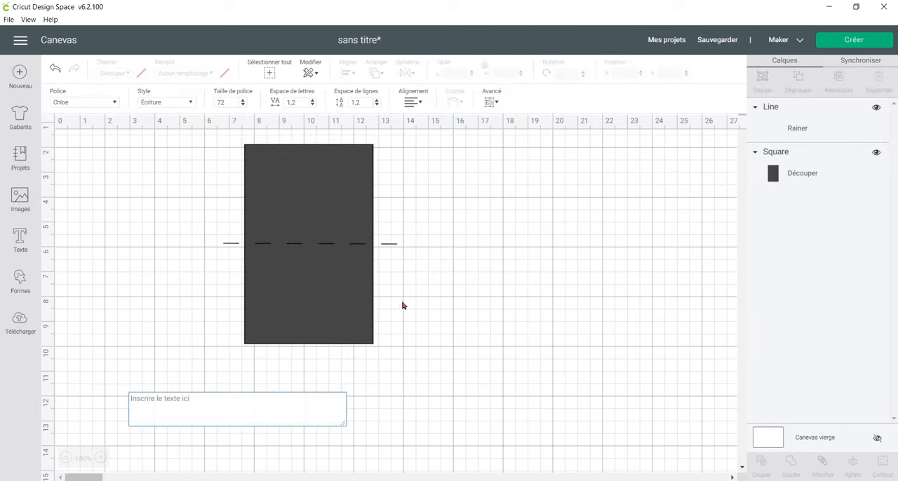
{"action": "type", "text": "A"}
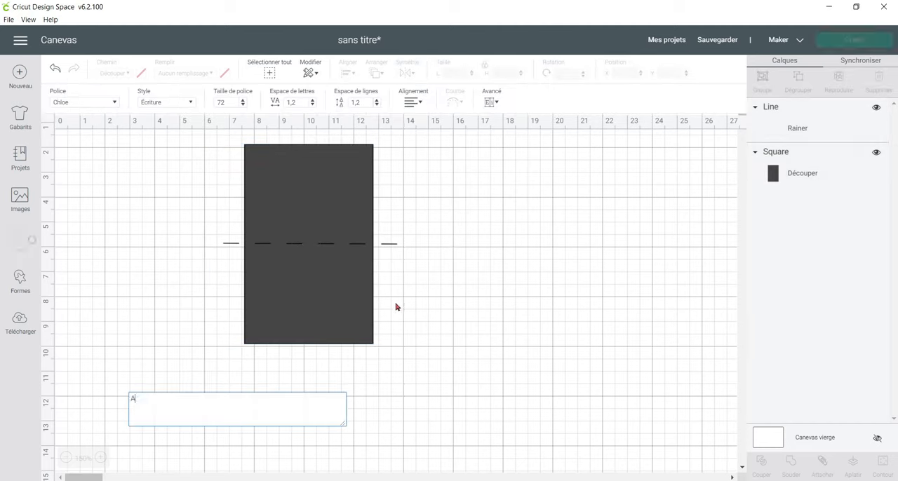
{"action": "type", "text": "nne-So"}
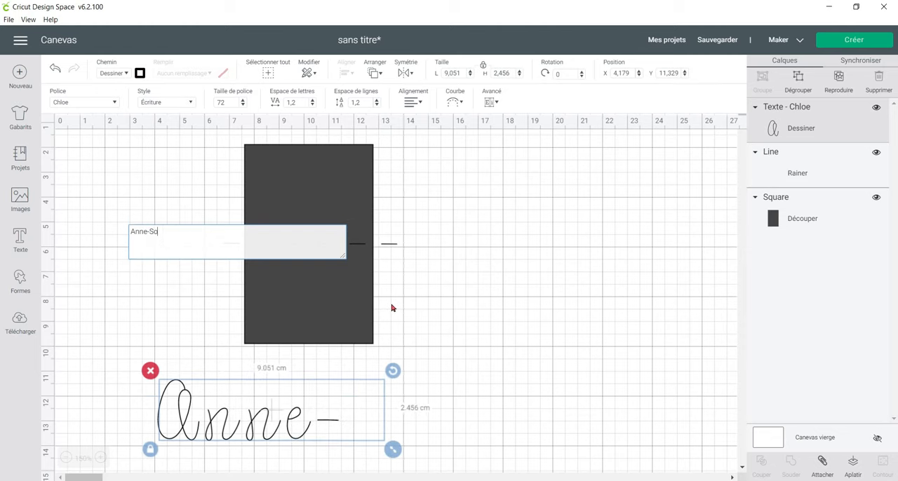
Scale the name to about 4.6 cm wide and place it below the score line, undoing the accidental move of the rectangle.
{"action": "left_click_drag", "start_coordinate": [304, 414], "coordinate": [419, 265]}
{"action": "left_click_drag", "start_coordinate": [526, 334], "coordinate": [370, 301]}
{"action": "left_click_drag", "start_coordinate": [322, 276], "coordinate": [322, 280]}
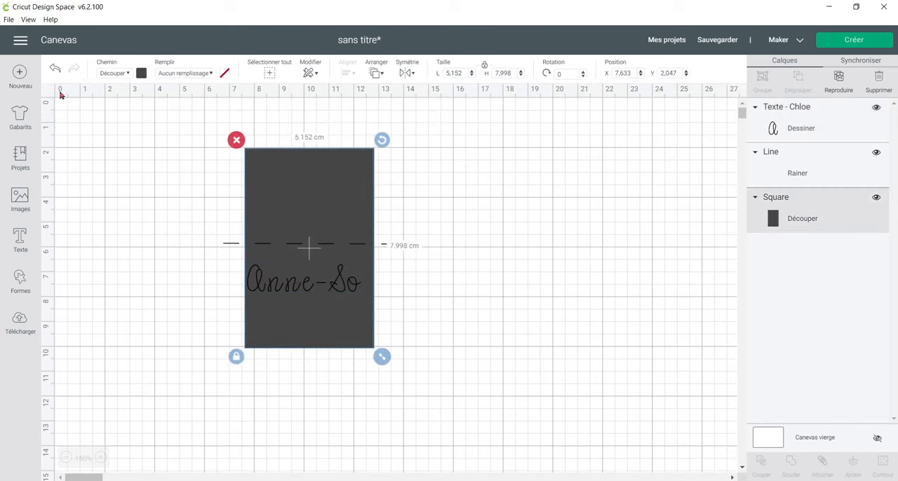
{"action": "left_click", "coordinate": [54, 67]}
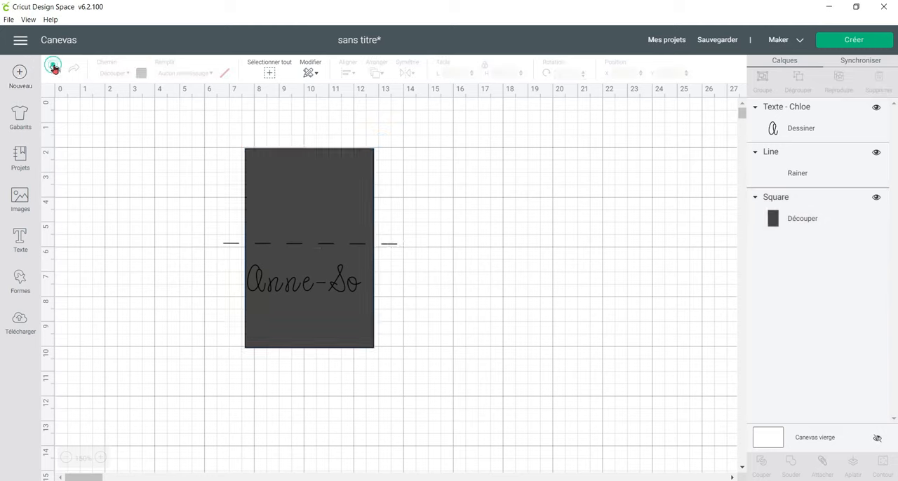
{"action": "left_click_drag", "start_coordinate": [261, 283], "coordinate": [272, 306]}
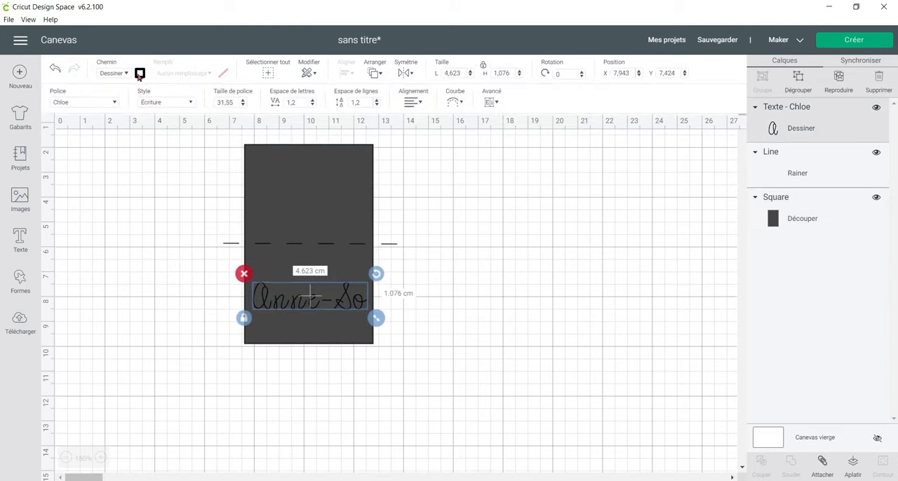
Set the name's pen to the 1 mm Marker in Gold.
{"action": "left_click", "coordinate": [140, 74]}
{"action": "left_click", "coordinate": [180, 102]}
{"action": "left_click", "coordinate": [205, 186]}
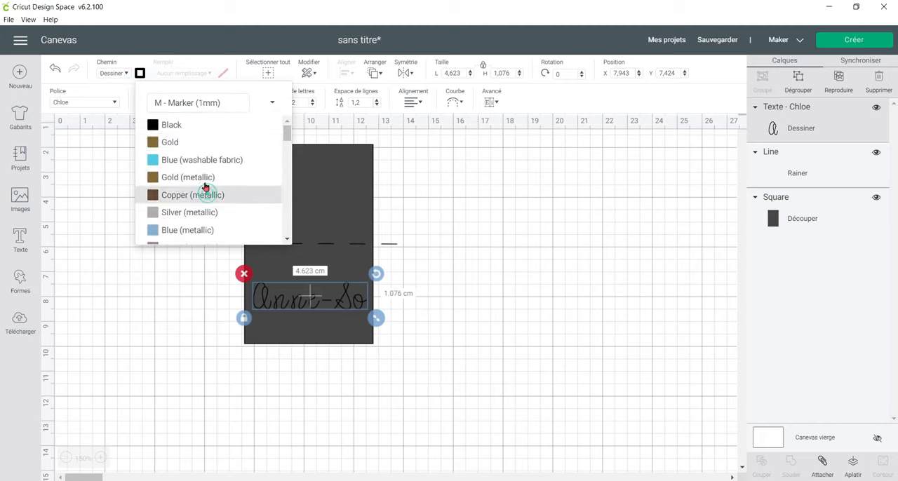
{"action": "left_click", "coordinate": [190, 143]}
{"action": "left_click", "coordinate": [493, 281]}
Attach the name, score line and rectangle together and preview them on the cutting mat.
{"action": "left_click_drag", "start_coordinate": [192, 121], "coordinate": [451, 367]}
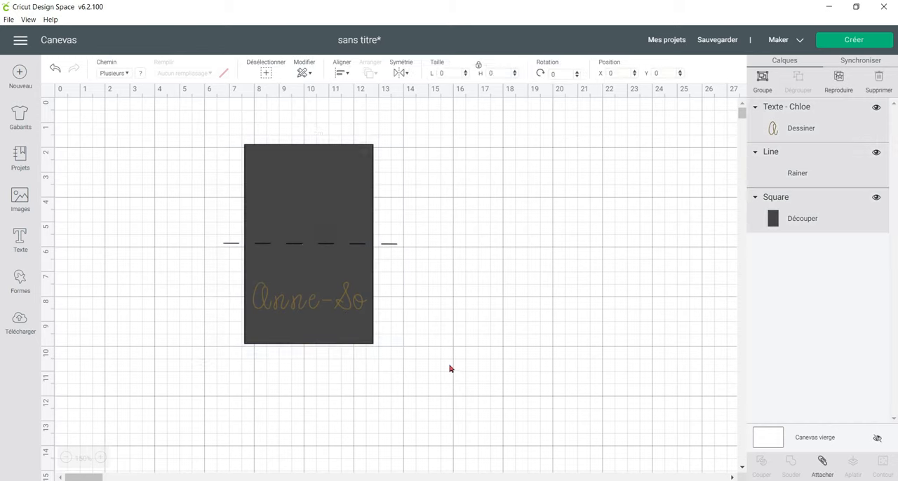
{"action": "left_click", "coordinate": [825, 475]}
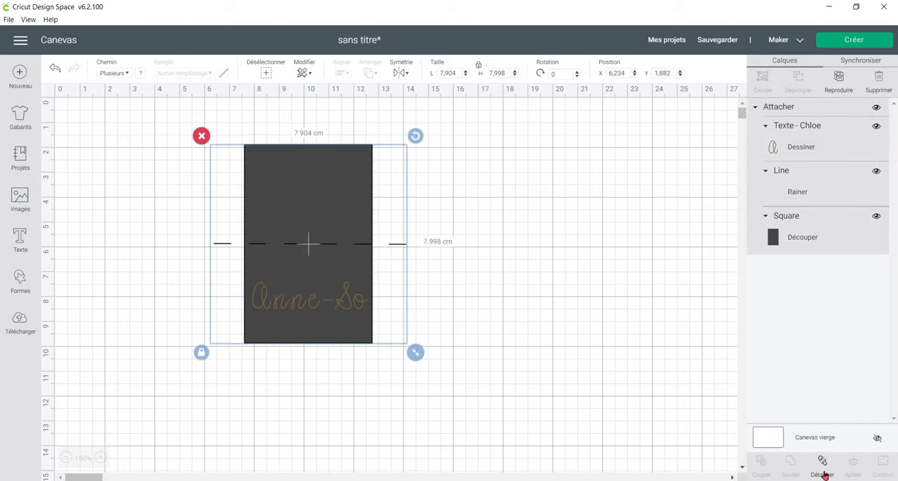
{"action": "left_click", "coordinate": [850, 40]}
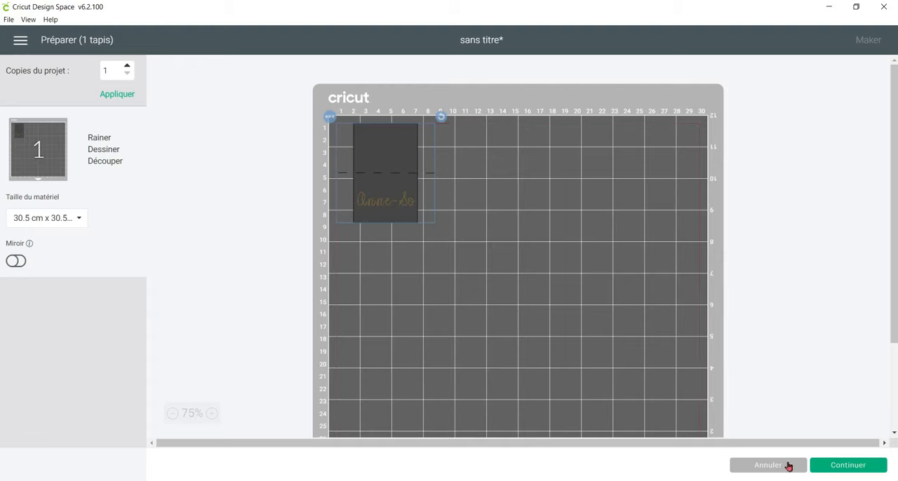
Cancel the mat preview and delete the attached card from the canvas.
{"action": "left_click", "coordinate": [788, 466]}
{"action": "left_click_drag", "start_coordinate": [175, 129], "coordinate": [442, 391]}
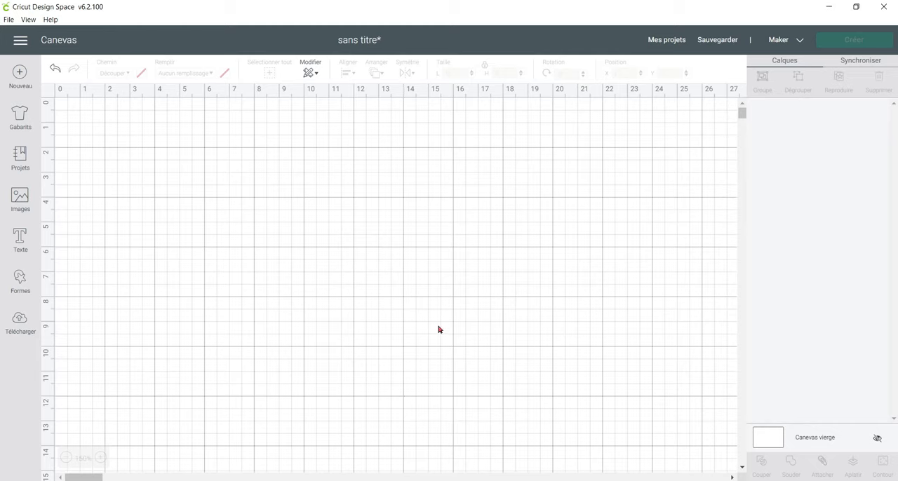
Open the upload page and examine the pattern fill note, the basic and vector image types and the accepted file formats.
{"action": "left_click", "coordinate": [20, 321]}
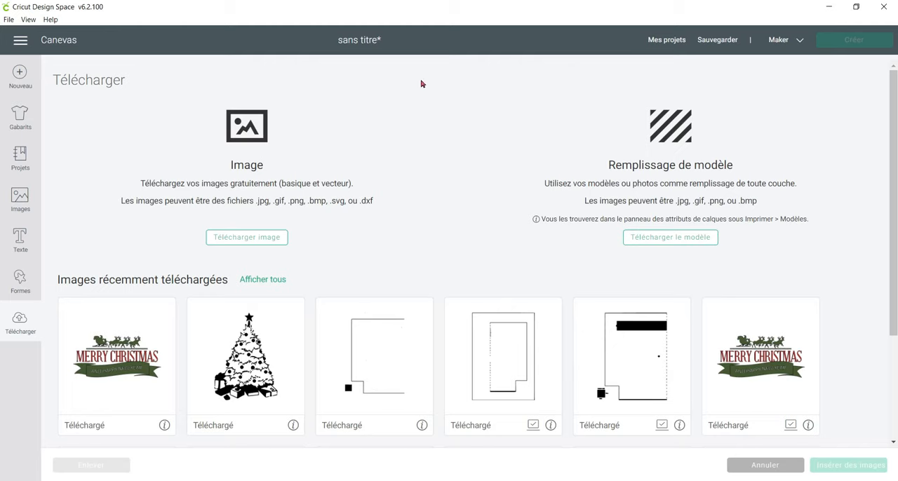
{"action": "left_click_drag", "start_coordinate": [644, 219], "coordinate": [816, 223]}
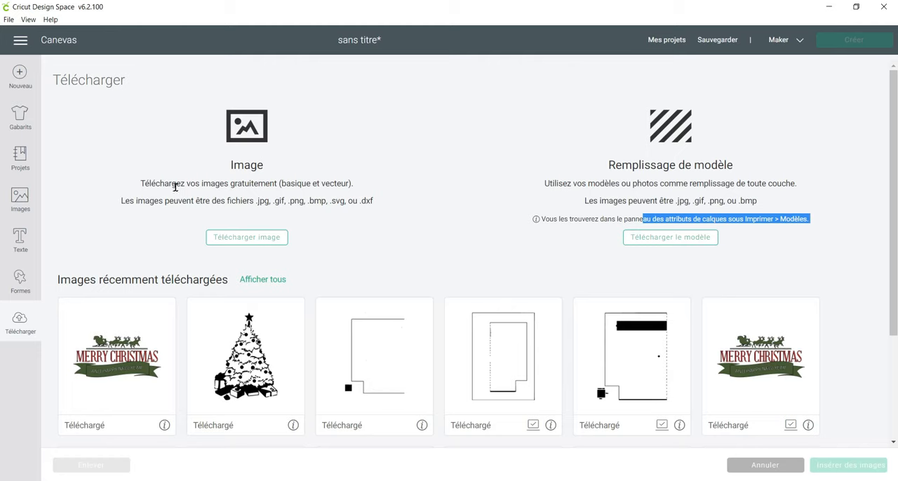
{"action": "double_click", "coordinate": [286, 185]}
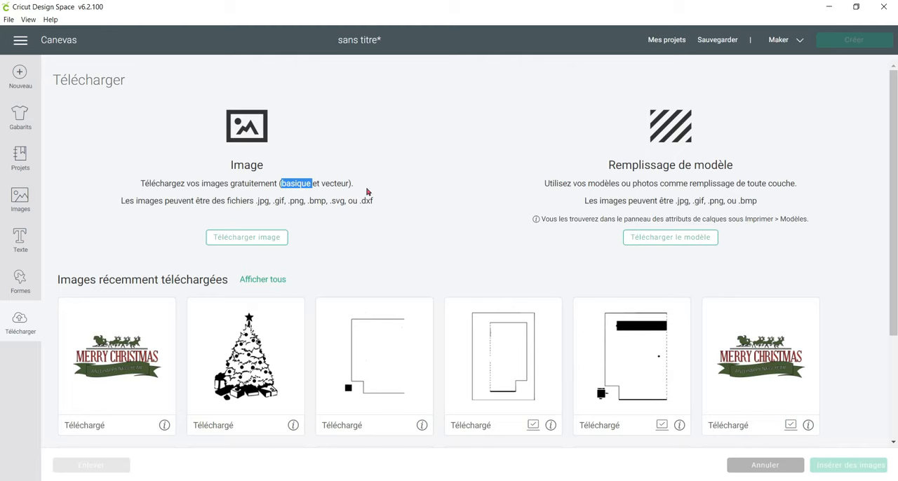
{"action": "double_click", "coordinate": [335, 183]}
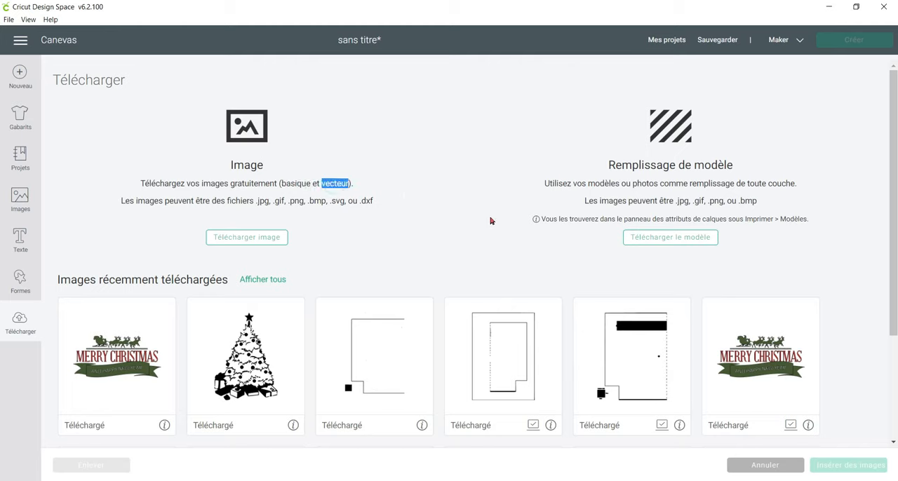
{"action": "double_click", "coordinate": [299, 185]}
{"action": "left_click_drag", "start_coordinate": [254, 202], "coordinate": [345, 202]}
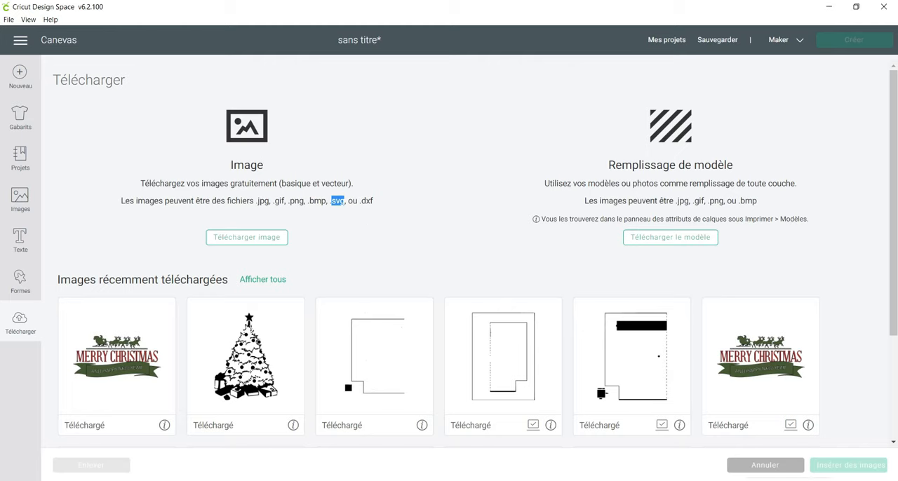
{"action": "left_click", "coordinate": [748, 480]}
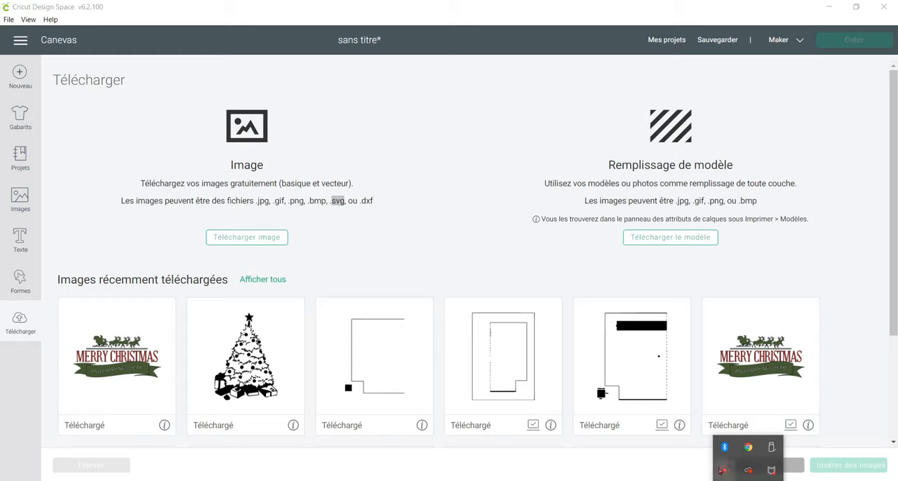
{"action": "left_click", "coordinate": [724, 473]}
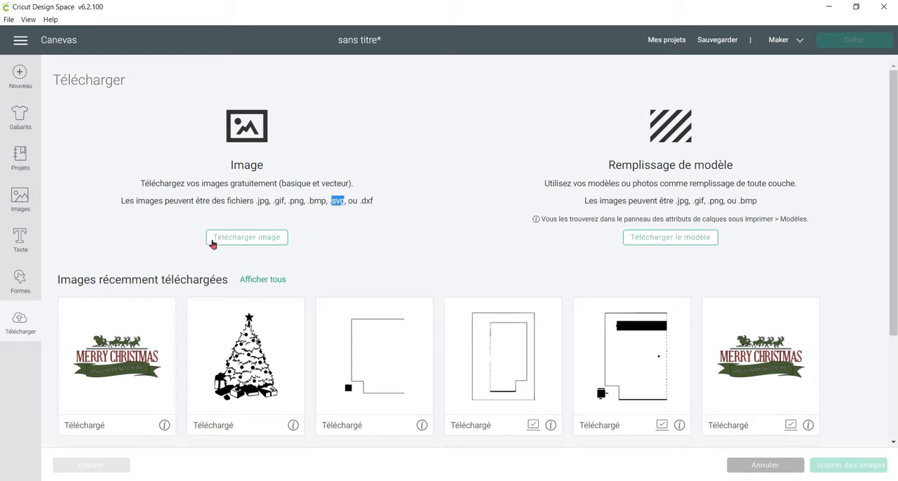
Upload the unicorn JPEG coloriage-licorne-dessin-licorne-avec-tte-modeler from the ATELIER LIVE folder, sorting the files by modification date.
{"action": "left_click", "coordinate": [249, 240]}
{"action": "left_click", "coordinate": [432, 256]}
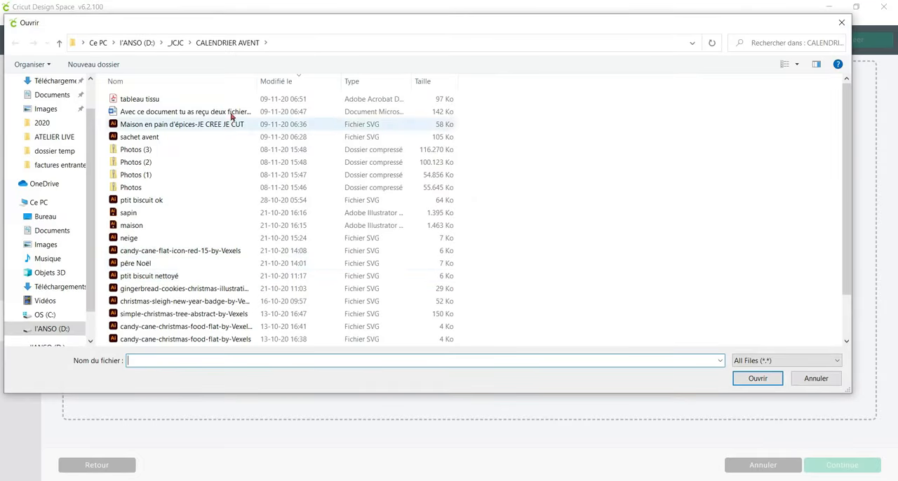
{"action": "left_click", "coordinate": [64, 136]}
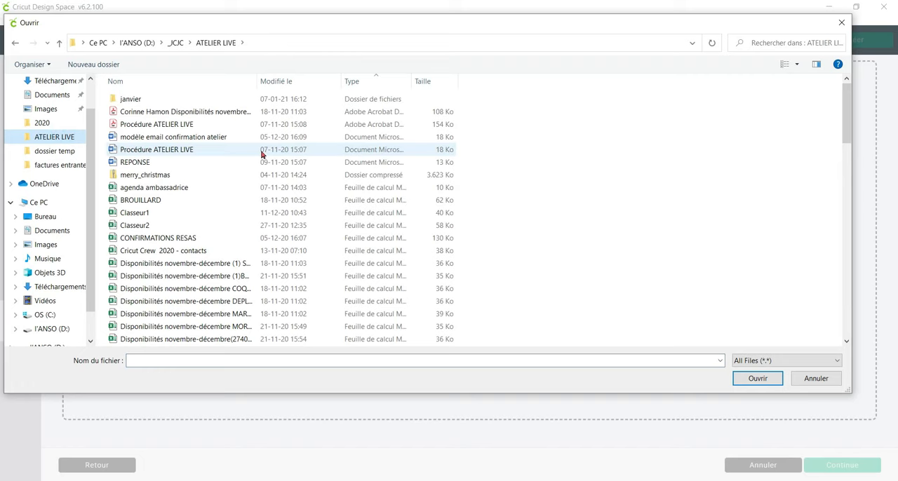
{"action": "left_click_drag", "start_coordinate": [257, 81], "coordinate": [321, 82]}
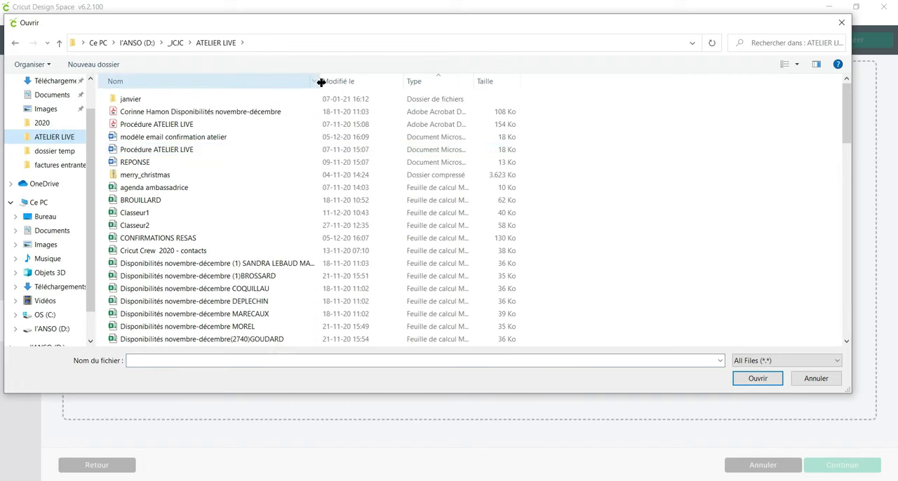
{"action": "left_click", "coordinate": [357, 80]}
{"action": "left_click", "coordinate": [220, 99]}
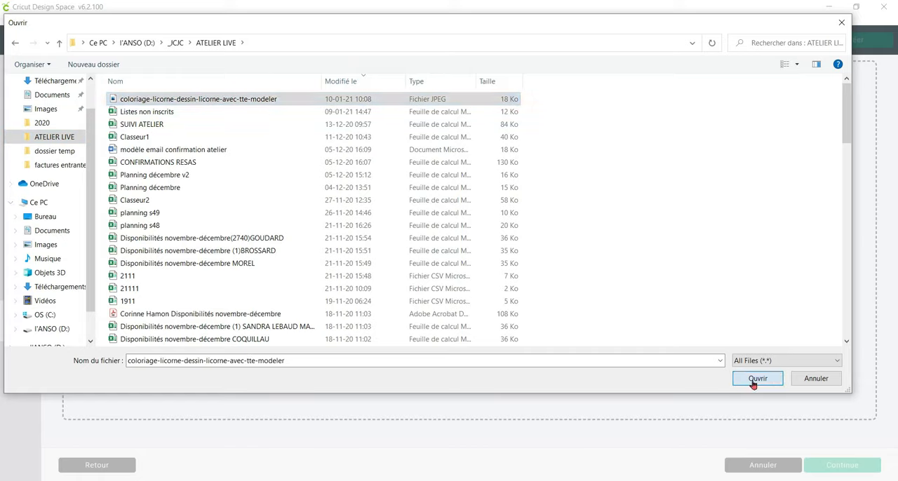
{"action": "left_click", "coordinate": [755, 379]}
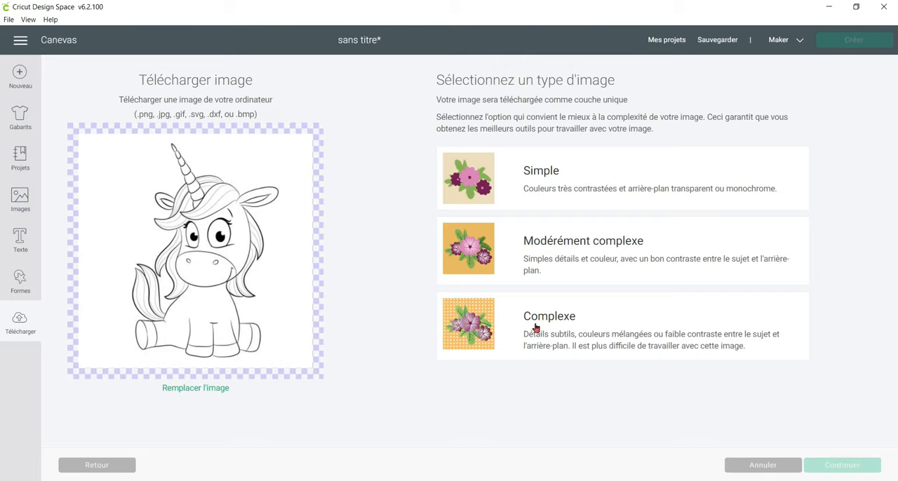
Set the unicorn's image type to Simple and preview its cut result before erasing anything.
{"action": "left_click", "coordinate": [600, 181]}
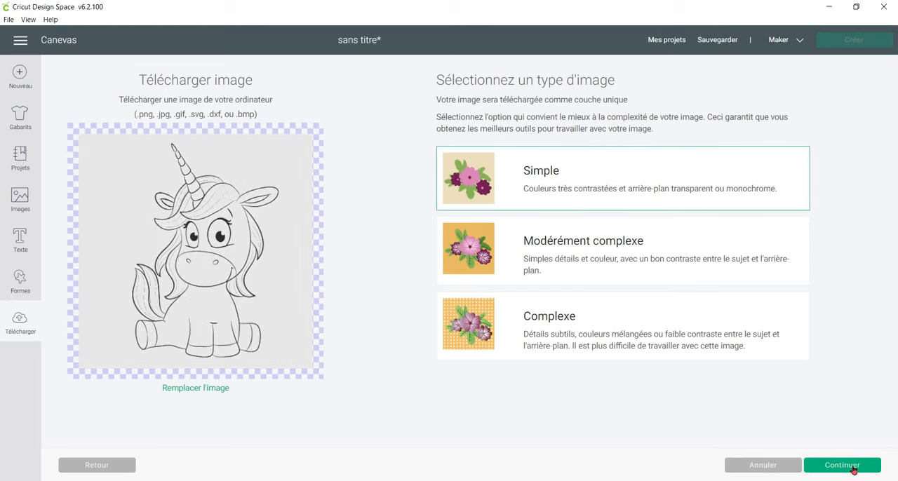
{"action": "left_click", "coordinate": [854, 469]}
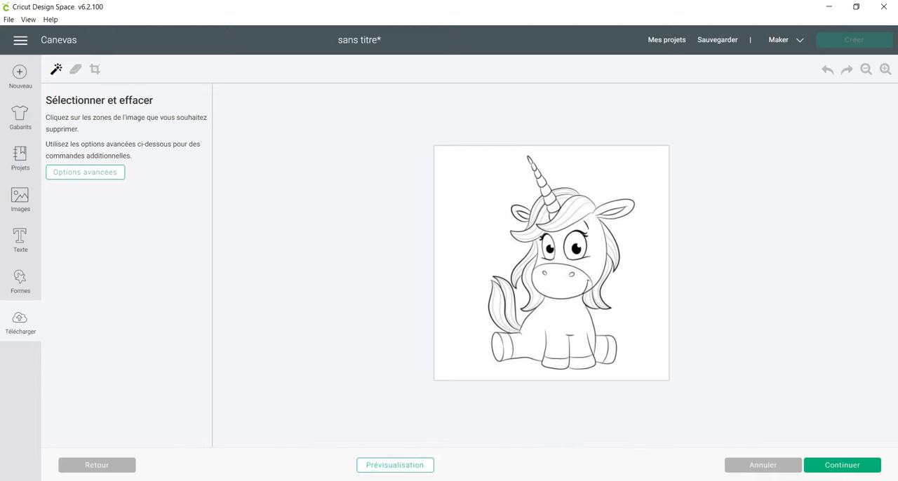
{"action": "left_click", "coordinate": [431, 466]}
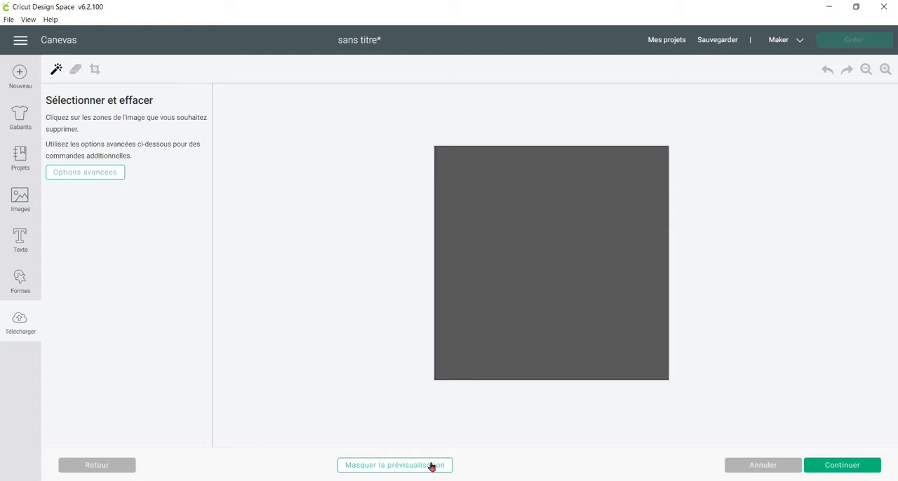
{"action": "left_click", "coordinate": [432, 466]}
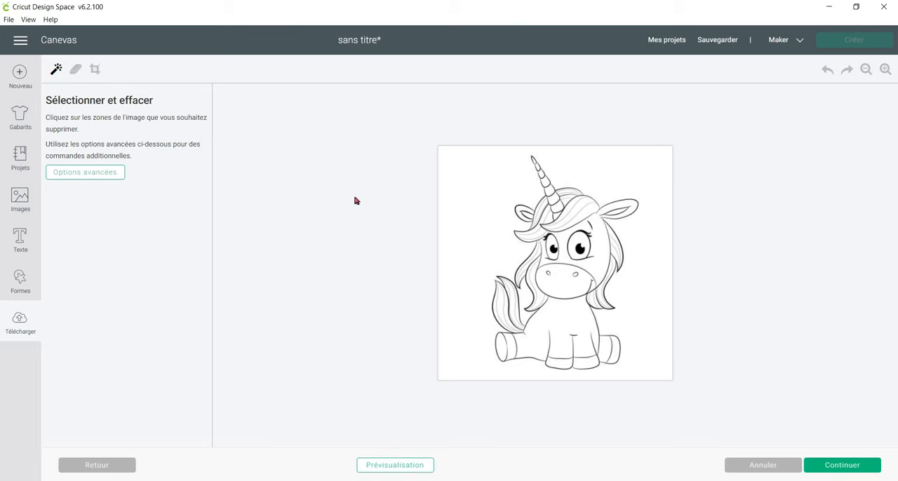
Erase the white background around the unicorn and preview the resulting cut silhouette.
{"action": "left_click", "coordinate": [481, 190]}
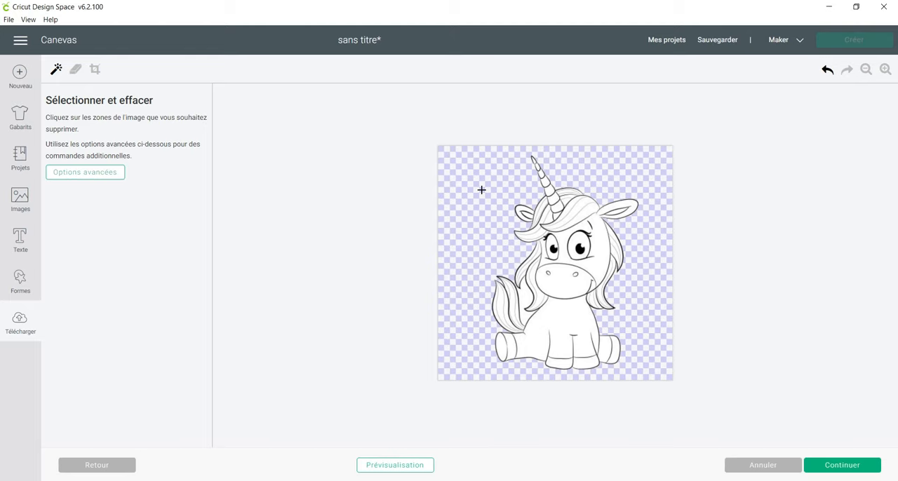
{"action": "left_click", "coordinate": [425, 467]}
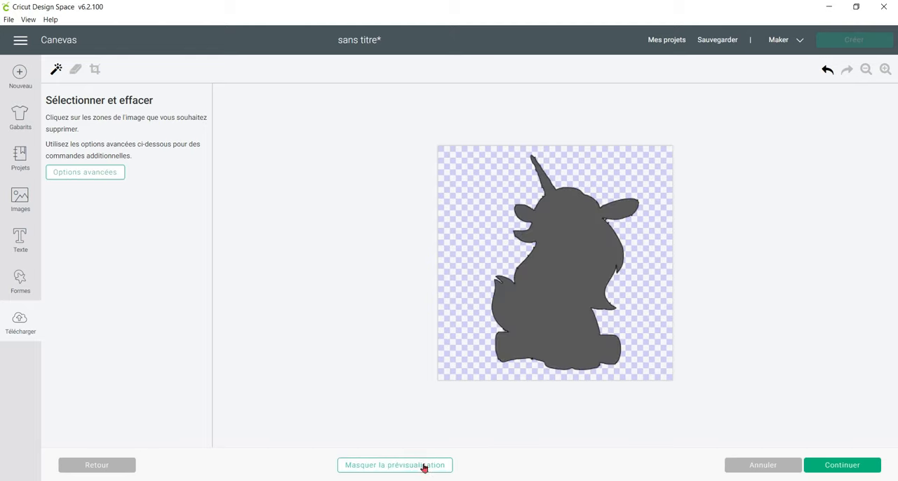
{"action": "left_click", "coordinate": [424, 467]}
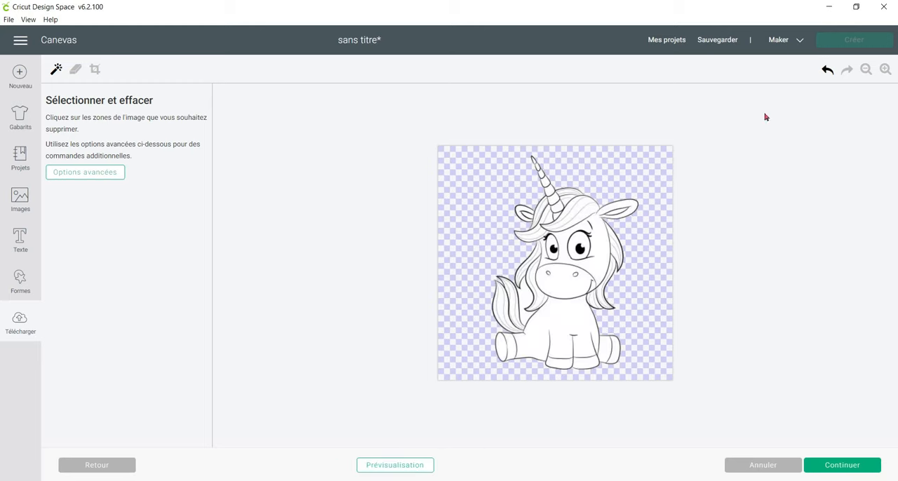
Erase the white fill inside the unicorn's horn segments and the small ear beside the horn.
{"action": "left_click", "coordinate": [885, 68]}
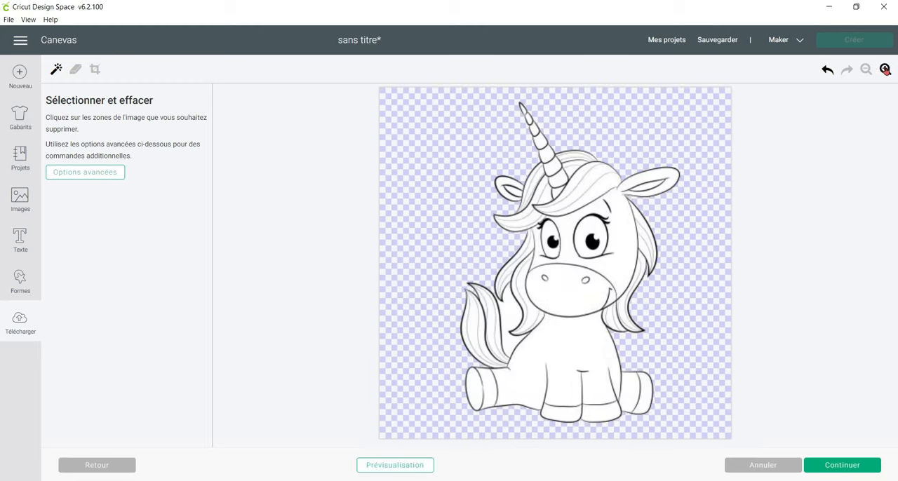
{"action": "left_click", "coordinate": [885, 69]}
{"action": "left_click", "coordinate": [885, 70]}
{"action": "left_click", "coordinate": [885, 70]}
{"action": "left_click", "coordinate": [886, 70]}
{"action": "left_click", "coordinate": [886, 70]}
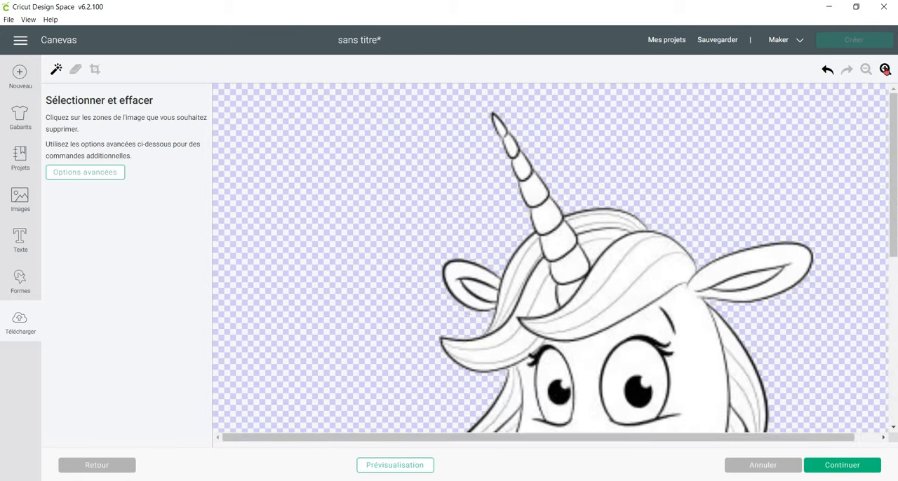
{"action": "left_click", "coordinate": [885, 70]}
{"action": "left_click", "coordinate": [886, 70]}
{"action": "left_click", "coordinate": [886, 70]}
{"action": "scroll", "coordinate": [871, 109], "scroll_direction": "down", "scroll_amount": 3}
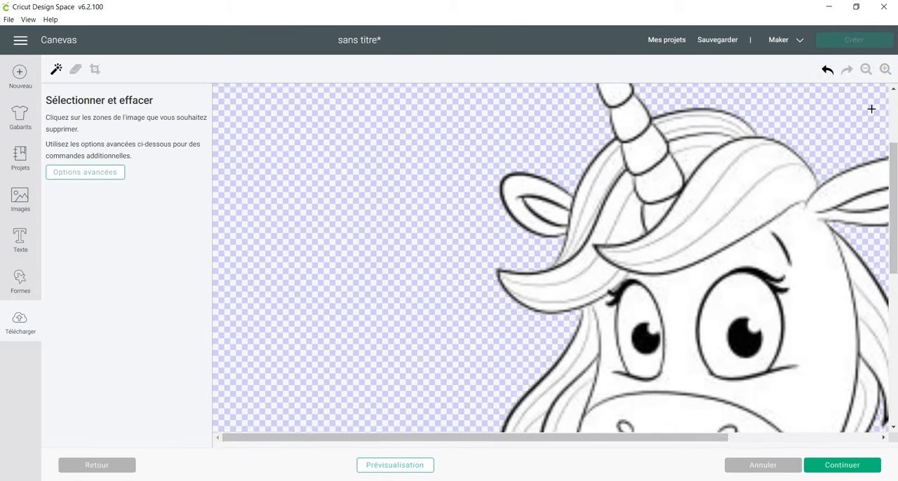
{"action": "scroll", "coordinate": [870, 110], "scroll_direction": "up", "scroll_amount": 2}
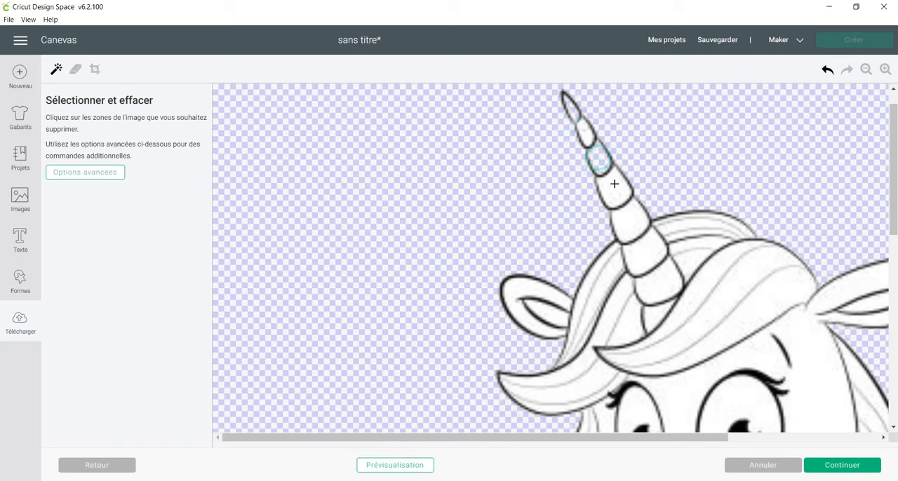
{"action": "left_click", "coordinate": [590, 137]}
{"action": "left_click", "coordinate": [638, 226]}
{"action": "left_click", "coordinate": [646, 247]}
{"action": "left_click", "coordinate": [653, 280]}
{"action": "left_click", "coordinate": [542, 294]}
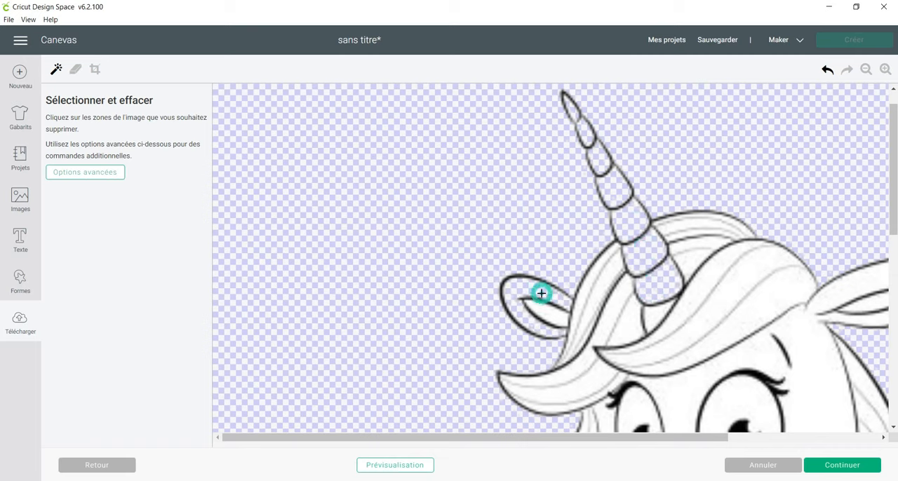
{"action": "left_click", "coordinate": [549, 314]}
Erase the white fill between the strands of the mane around the horn and across the forehead.
{"action": "left_click", "coordinate": [582, 291]}
{"action": "left_click", "coordinate": [596, 287]}
{"action": "left_click", "coordinate": [618, 307]}
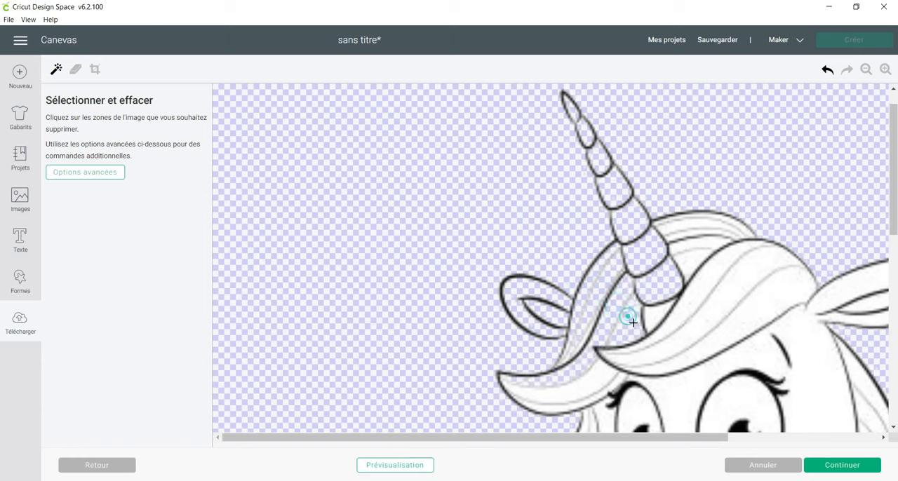
{"action": "left_click", "coordinate": [654, 319]}
{"action": "left_click", "coordinate": [696, 286]}
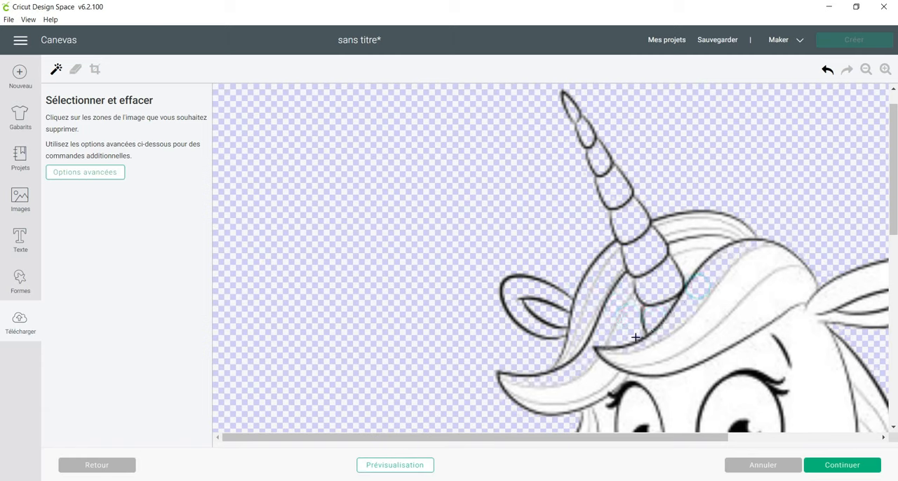
{"action": "left_click", "coordinate": [596, 376]}
{"action": "left_click", "coordinate": [555, 409]}
{"action": "left_click", "coordinate": [746, 262]}
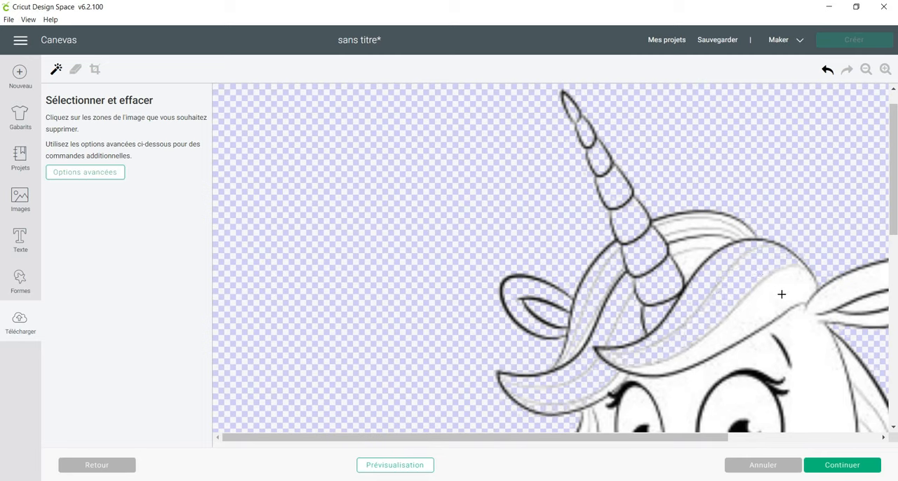
{"action": "left_click", "coordinate": [779, 294]}
{"action": "left_click", "coordinate": [683, 259]}
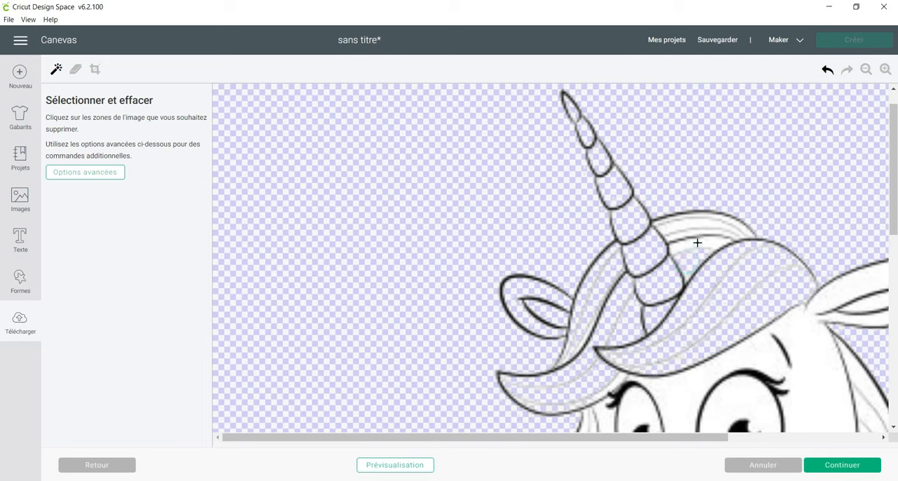
{"action": "left_click", "coordinate": [703, 228]}
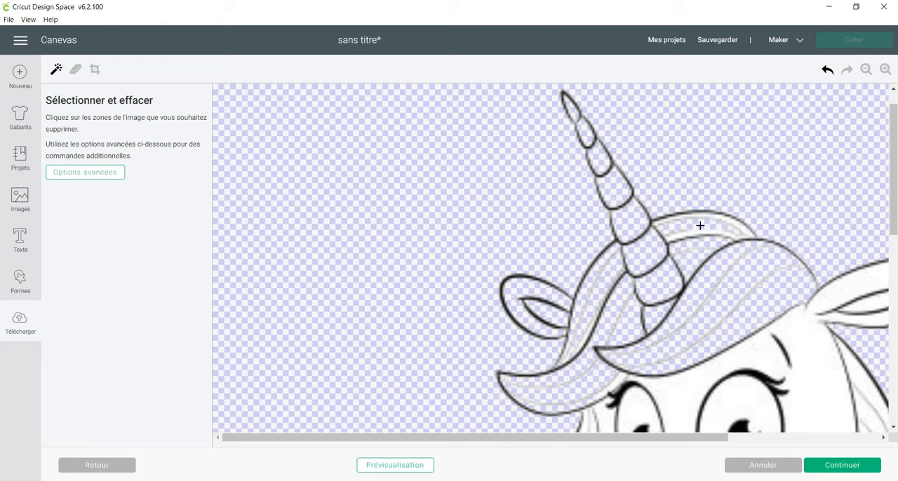
Erase the white fill of the large ear's outer part, the face, both eyes and the muzzle.
{"action": "left_click", "coordinate": [861, 285]}
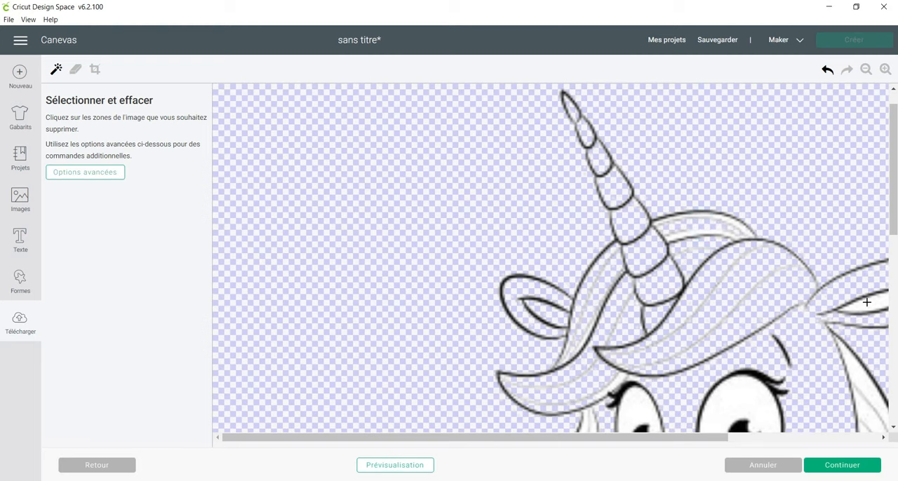
{"action": "scroll", "coordinate": [835, 329], "scroll_direction": "down", "scroll_amount": 3}
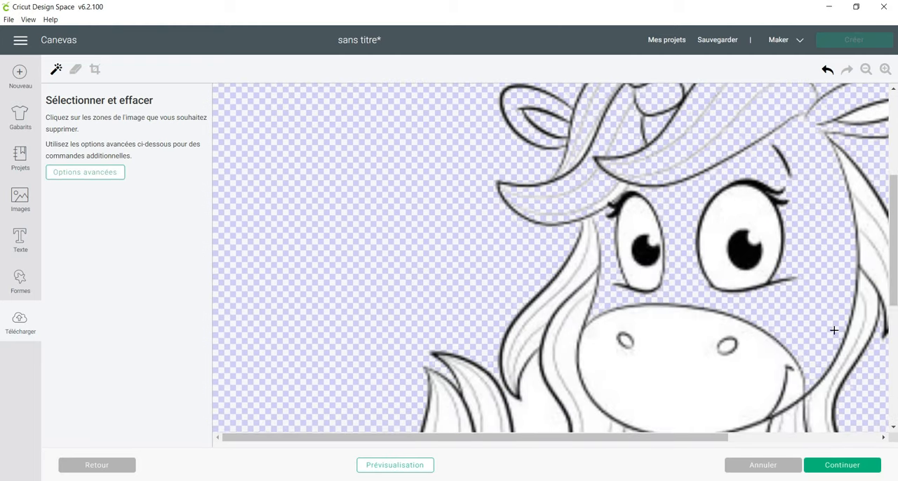
{"action": "left_click", "coordinate": [629, 209]}
{"action": "left_click", "coordinate": [759, 217]}
{"action": "left_click", "coordinate": [691, 353]}
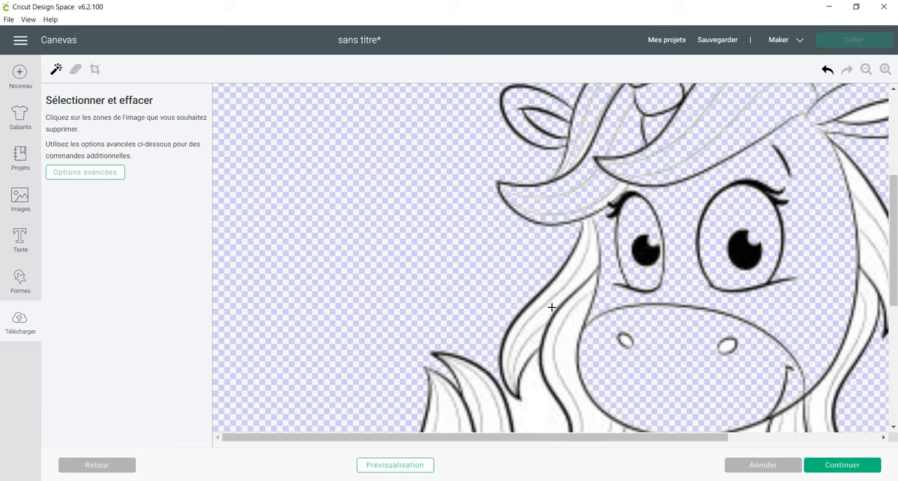
Erase the white fill in the hair strands hanging beside the face on the tail side.
{"action": "left_click", "coordinate": [554, 288]}
{"action": "left_click", "coordinate": [586, 267]}
{"action": "left_click", "coordinate": [588, 287]}
{"action": "left_click", "coordinate": [579, 319]}
{"action": "left_click", "coordinate": [526, 351]}
{"action": "left_click", "coordinate": [533, 397]}
Preview the cut result of the whole partly cleaned unicorn, then hide the preview.
{"action": "scroll", "coordinate": [536, 391], "scroll_direction": "down", "scroll_amount": 5}
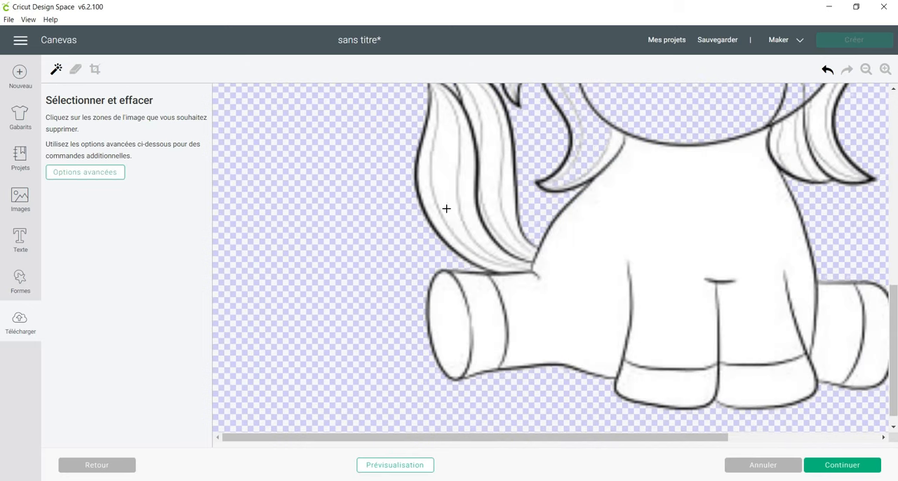
{"action": "left_click", "coordinate": [866, 70]}
{"action": "left_click", "coordinate": [865, 71]}
{"action": "left_click", "coordinate": [865, 71]}
{"action": "left_click", "coordinate": [866, 71]}
{"action": "left_click", "coordinate": [865, 71]}
{"action": "left_click", "coordinate": [865, 71]}
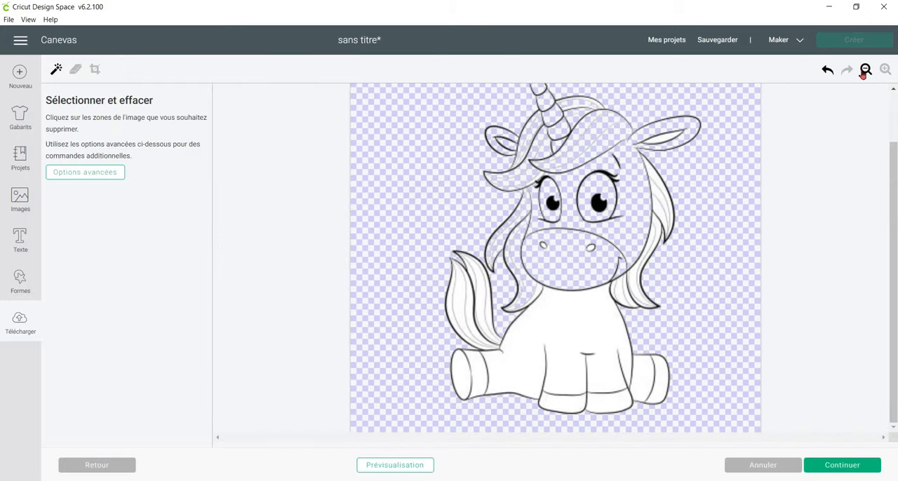
{"action": "left_click", "coordinate": [865, 71]}
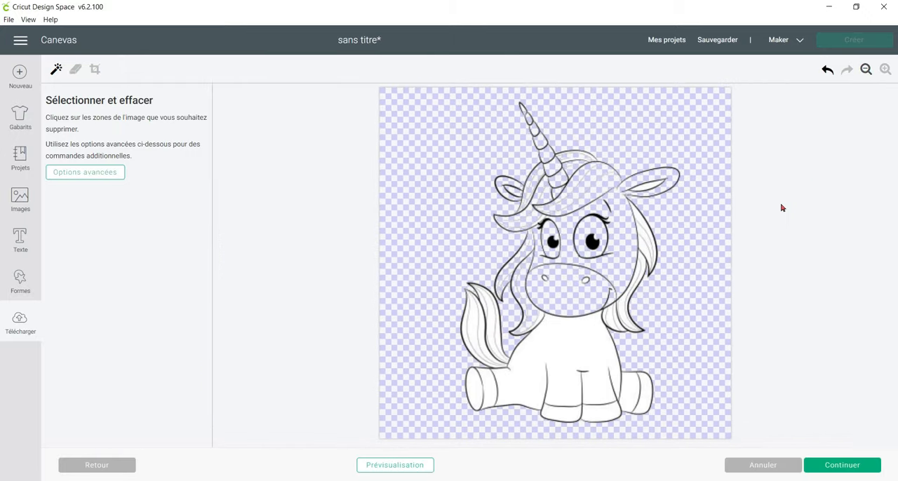
{"action": "left_click", "coordinate": [396, 469]}
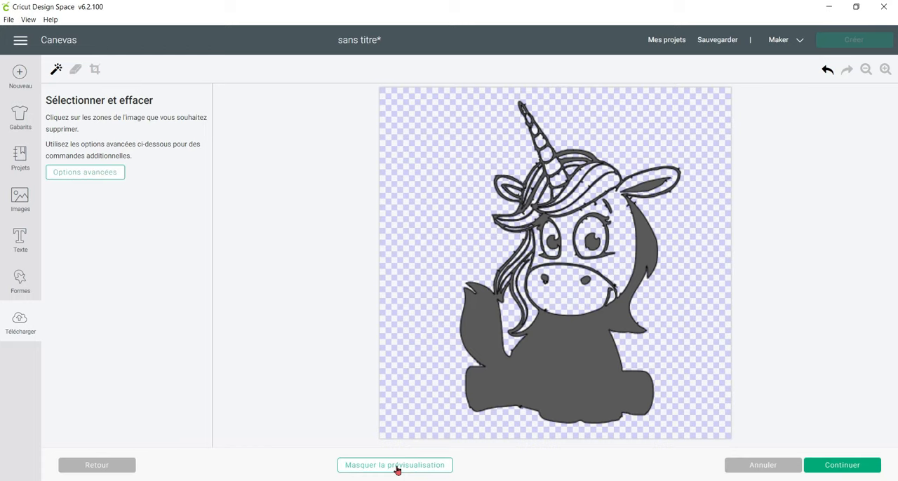
{"action": "left_click", "coordinate": [397, 469]}
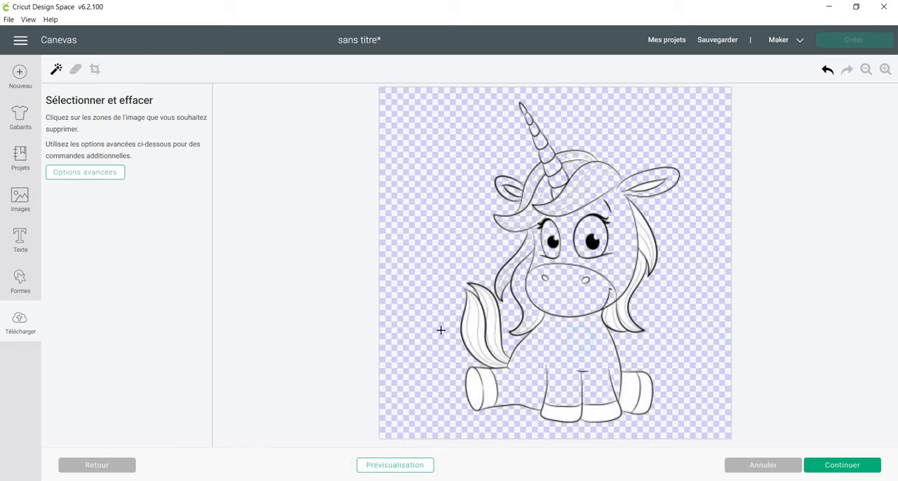
Erase the white fill of the unicorn's body, legs and hooves.
{"action": "left_click", "coordinate": [474, 389]}
{"action": "left_click", "coordinate": [564, 415]}
{"action": "left_click", "coordinate": [601, 414]}
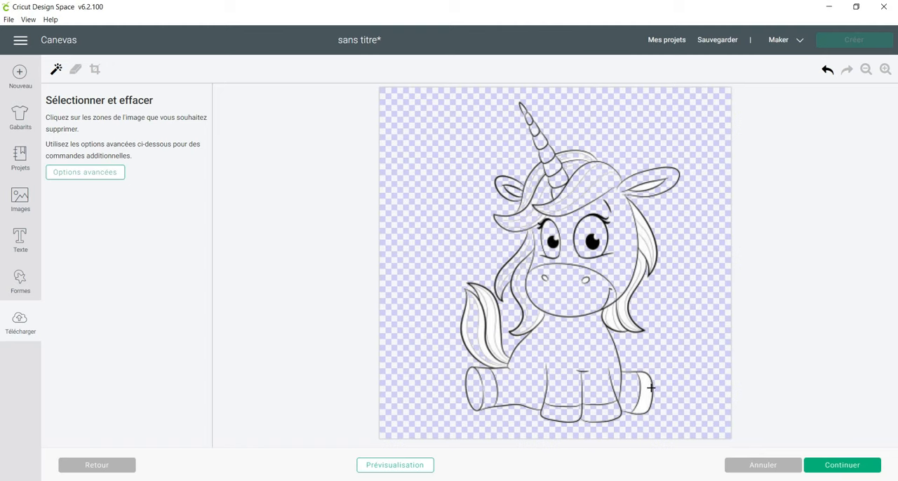
{"action": "left_click", "coordinate": [645, 391]}
Erase the white fill of the tail strands and of the hair tip below the muzzle on the tail side.
{"action": "left_click", "coordinate": [887, 69]}
{"action": "left_click", "coordinate": [887, 69]}
{"action": "left_click", "coordinate": [886, 69]}
{"action": "left_click", "coordinate": [886, 69]}
{"action": "scroll", "coordinate": [833, 179], "scroll_direction": "down", "scroll_amount": 7}
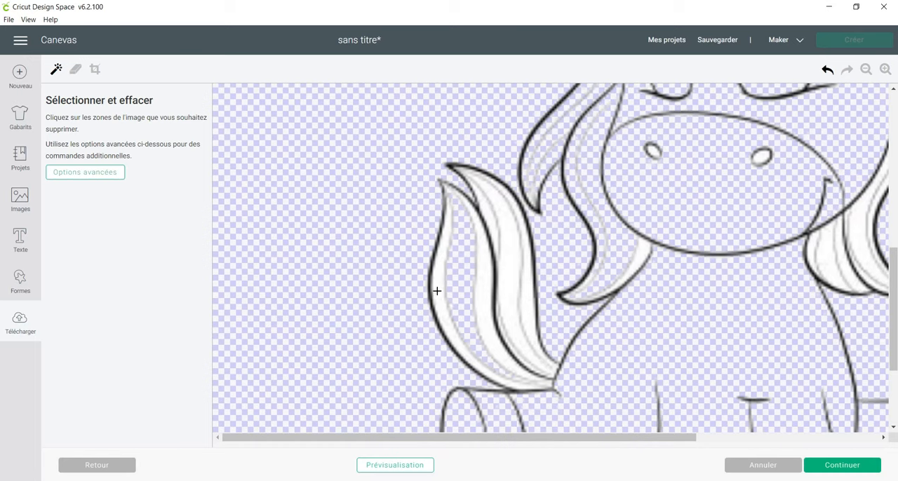
{"action": "left_click", "coordinate": [437, 290]}
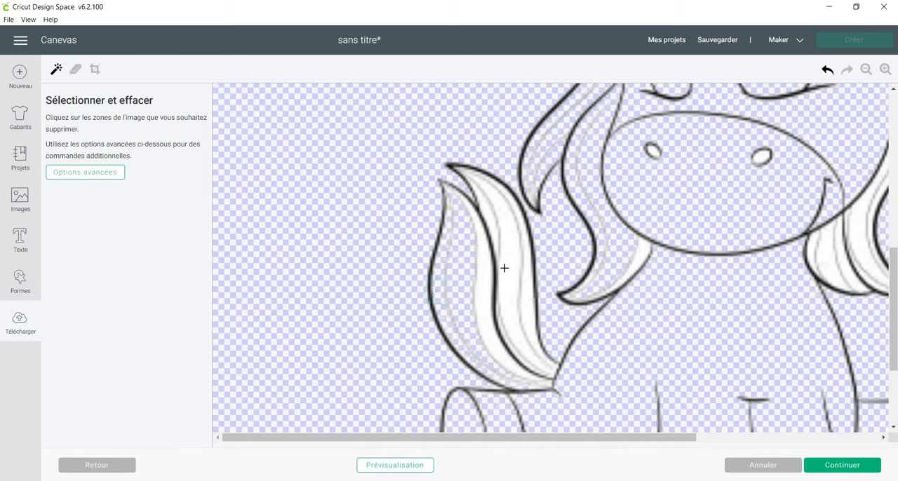
{"action": "left_click", "coordinate": [495, 229]}
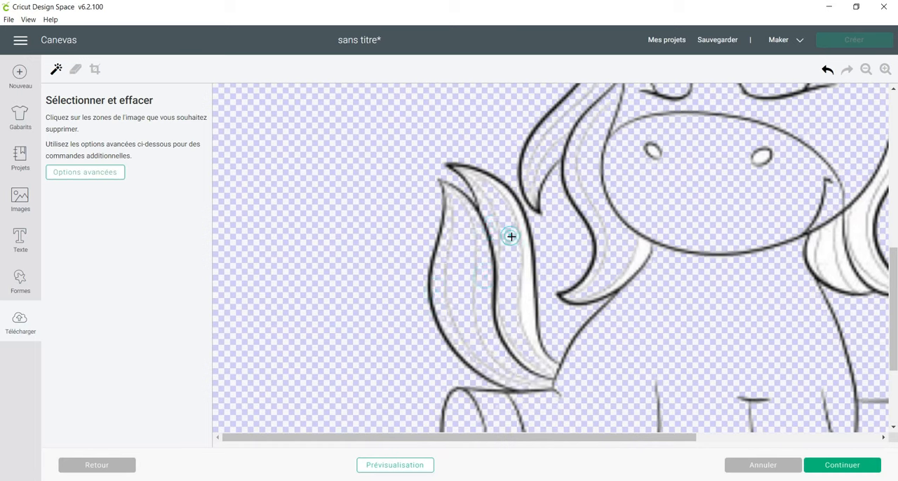
{"action": "left_click", "coordinate": [527, 281]}
{"action": "left_click", "coordinate": [644, 249]}
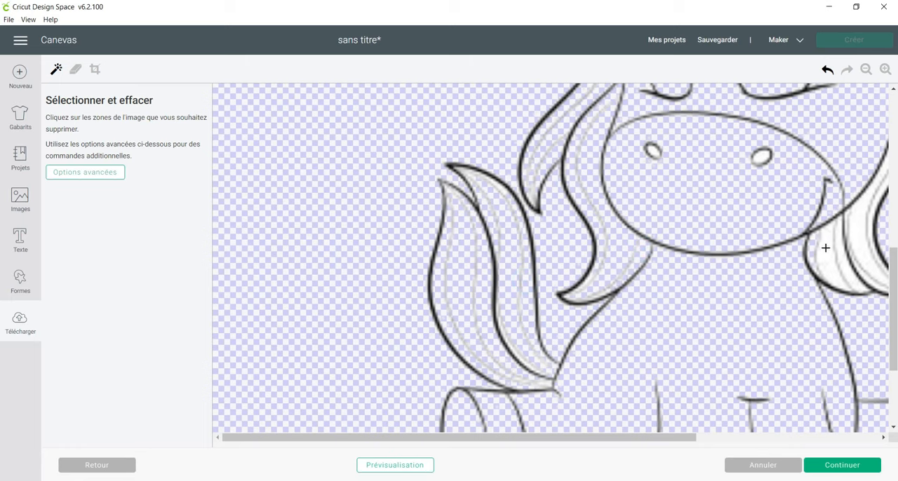
Erase the white fill of the hair strands hanging beside the face on the side away from the tail.
{"action": "left_click_drag", "start_coordinate": [679, 438], "coordinate": [850, 429]}
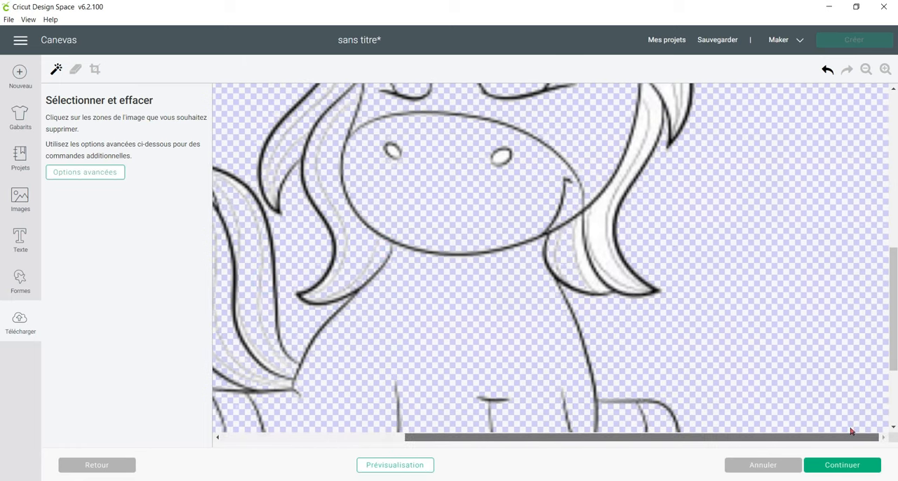
{"action": "scroll", "coordinate": [638, 397], "scroll_direction": "up", "scroll_amount": 3}
{"action": "scroll", "coordinate": [600, 386], "scroll_direction": "down", "scroll_amount": 2}
{"action": "left_click", "coordinate": [581, 332]}
{"action": "left_click", "coordinate": [598, 321]}
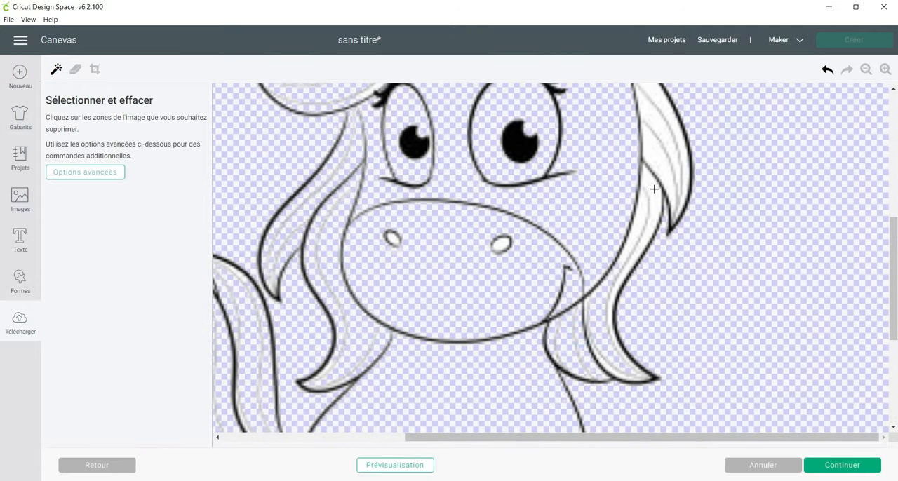
{"action": "left_click", "coordinate": [644, 211]}
{"action": "left_click", "coordinate": [657, 198]}
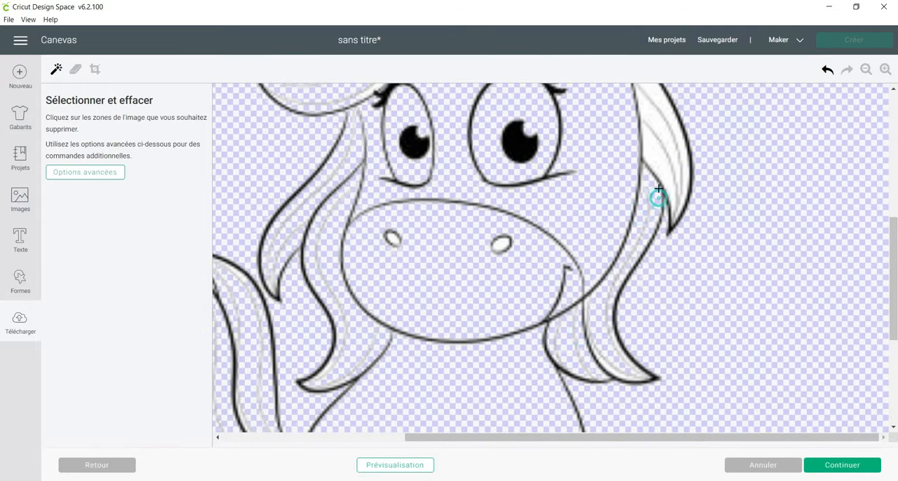
{"action": "left_click", "coordinate": [663, 163]}
{"action": "left_click", "coordinate": [656, 90]}
Erase the white inside of the large ear and preview the cut result of the whole unicorn.
{"action": "scroll", "coordinate": [700, 154], "scroll_direction": "up", "scroll_amount": 5}
{"action": "scroll", "coordinate": [681, 246], "scroll_direction": "down", "scroll_amount": 3}
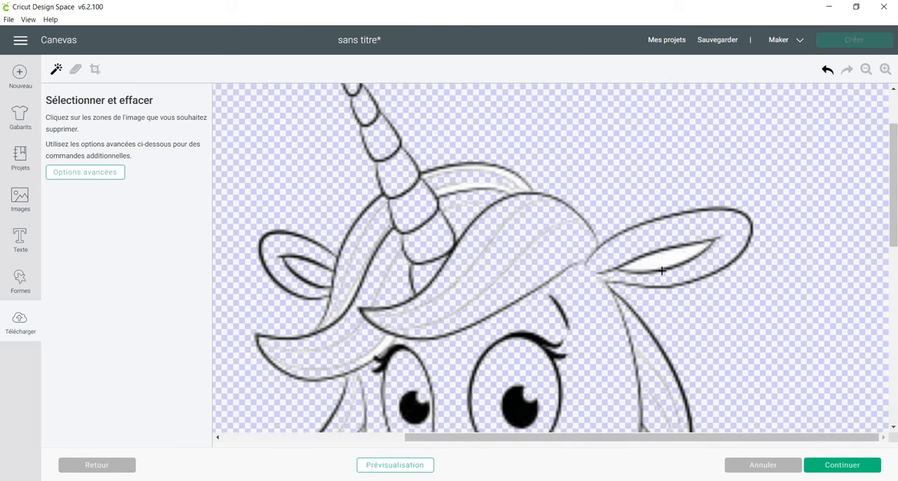
{"action": "left_click", "coordinate": [866, 69]}
{"action": "left_click", "coordinate": [866, 70]}
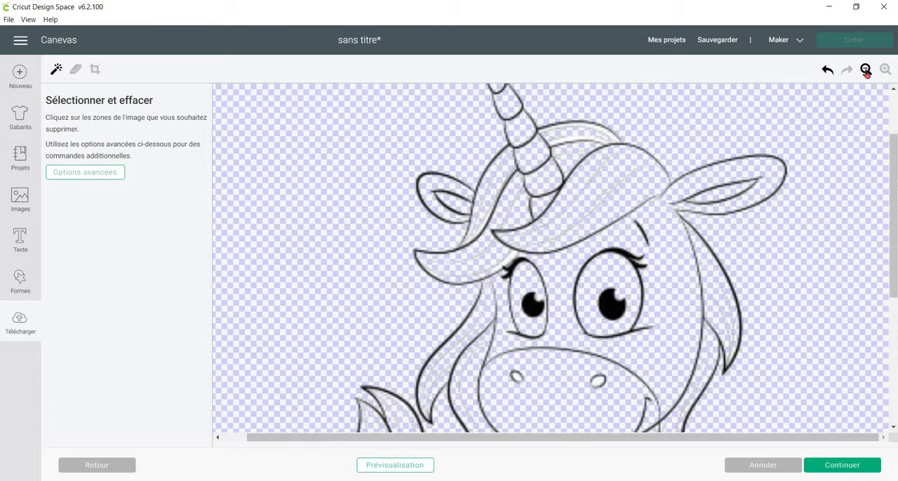
{"action": "left_click", "coordinate": [866, 69]}
{"action": "left_click", "coordinate": [866, 69]}
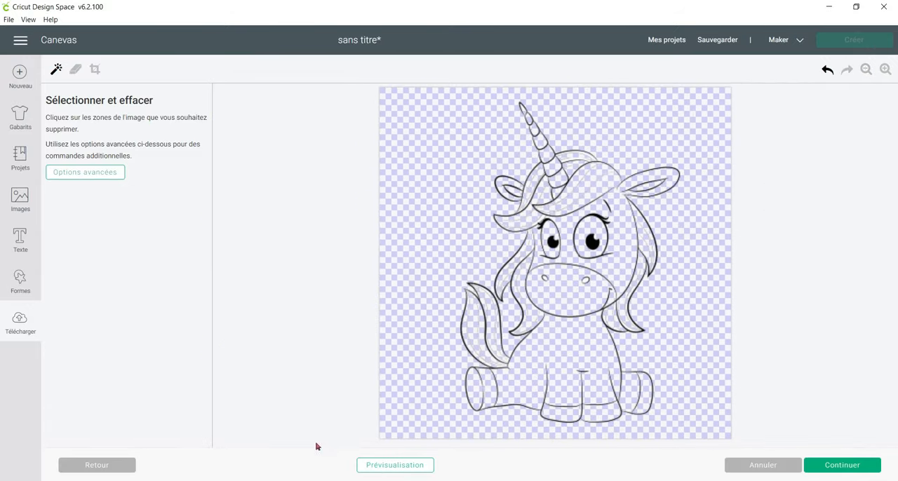
{"action": "left_click", "coordinate": [418, 466]}
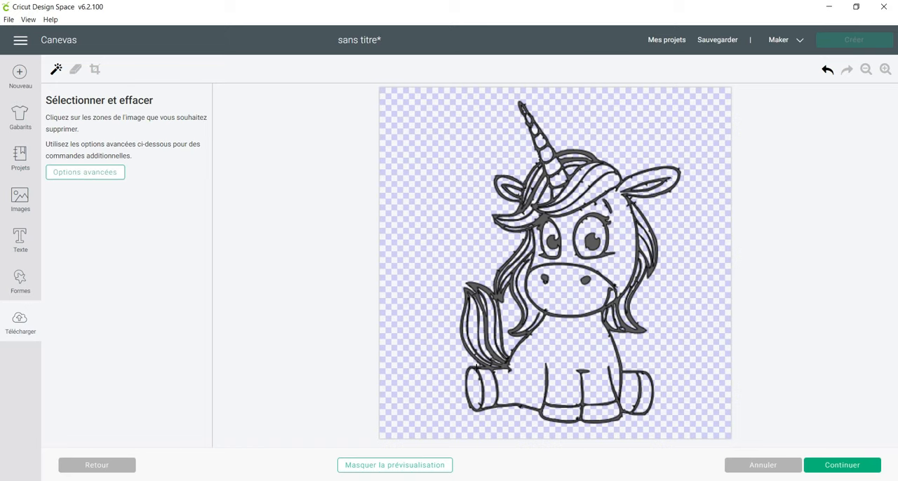
Switch to the Eraser at the unicorn's forelock and reduce its size to about the minimum.
{"action": "left_click", "coordinate": [885, 69]}
{"action": "left_click", "coordinate": [886, 70]}
{"action": "left_click", "coordinate": [885, 70]}
{"action": "left_click", "coordinate": [886, 69]}
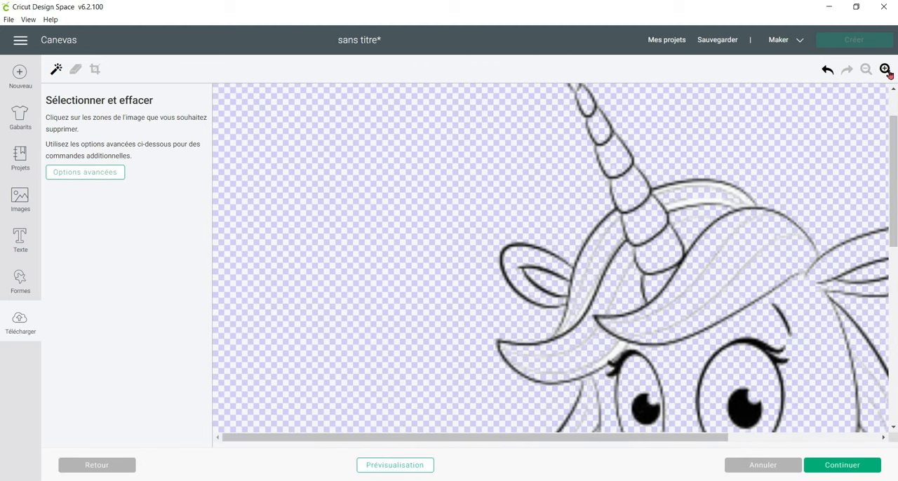
{"action": "left_click", "coordinate": [885, 70]}
{"action": "left_click", "coordinate": [885, 69]}
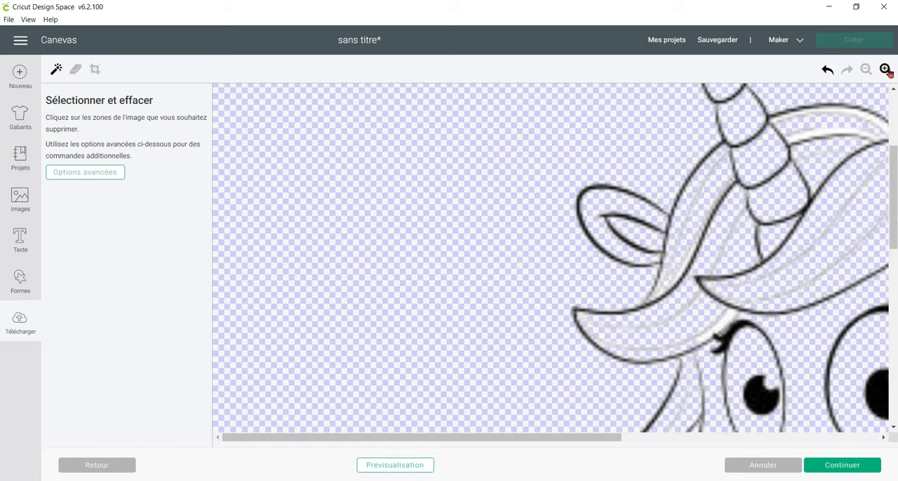
{"action": "left_click_drag", "start_coordinate": [457, 440], "coordinate": [716, 439]}
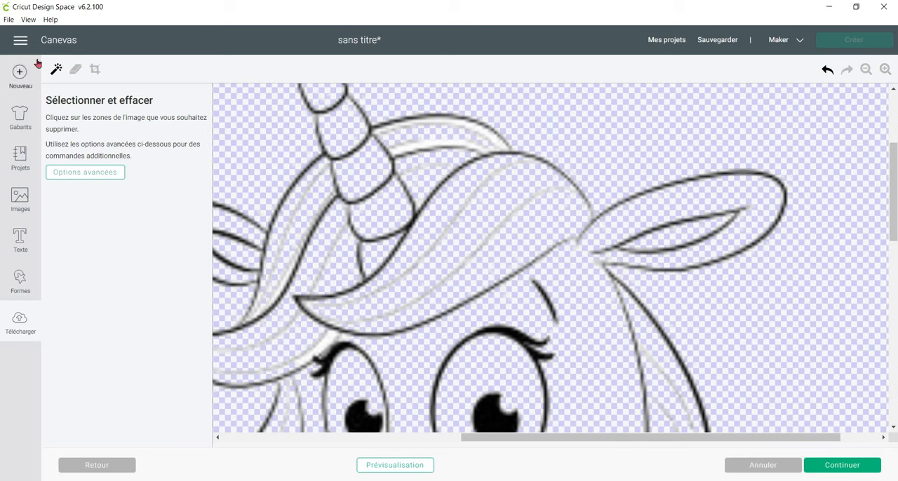
{"action": "left_click", "coordinate": [75, 69]}
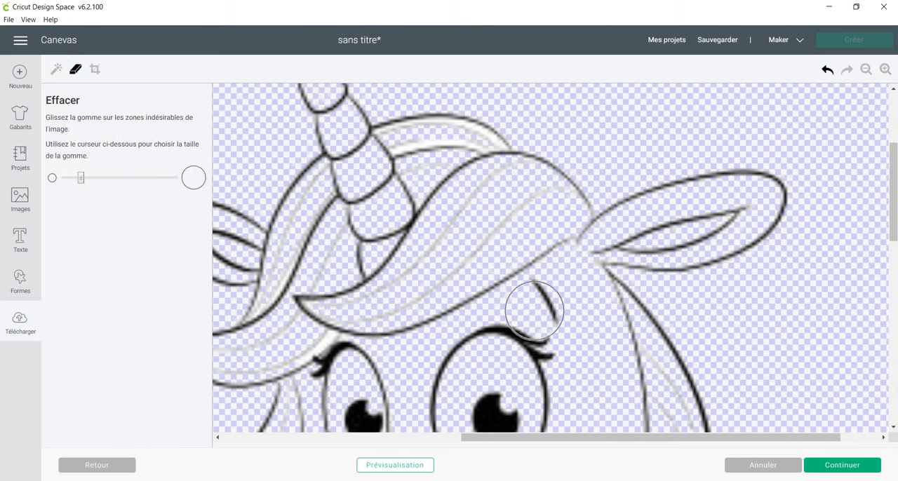
{"action": "left_click_drag", "start_coordinate": [80, 178], "coordinate": [64, 179]}
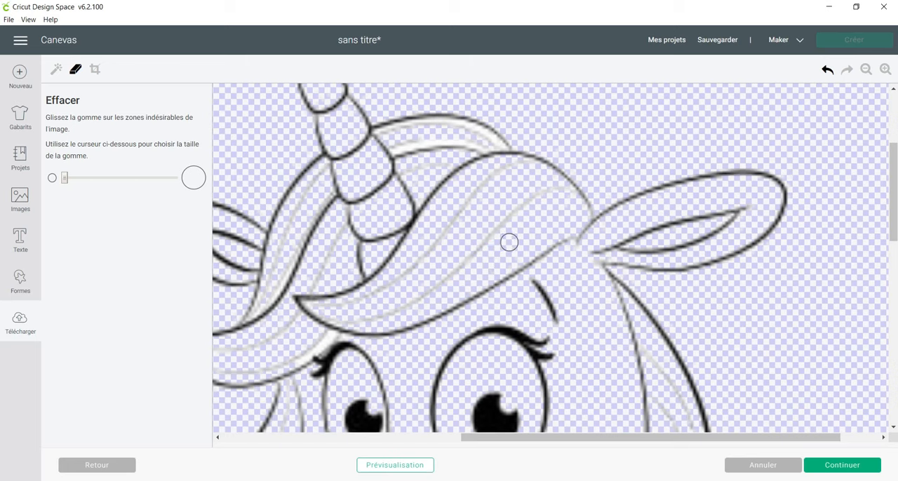
Erase the small bumps on the fine lines inside the forelock, checking them against the cut preview.
{"action": "left_click", "coordinate": [377, 464]}
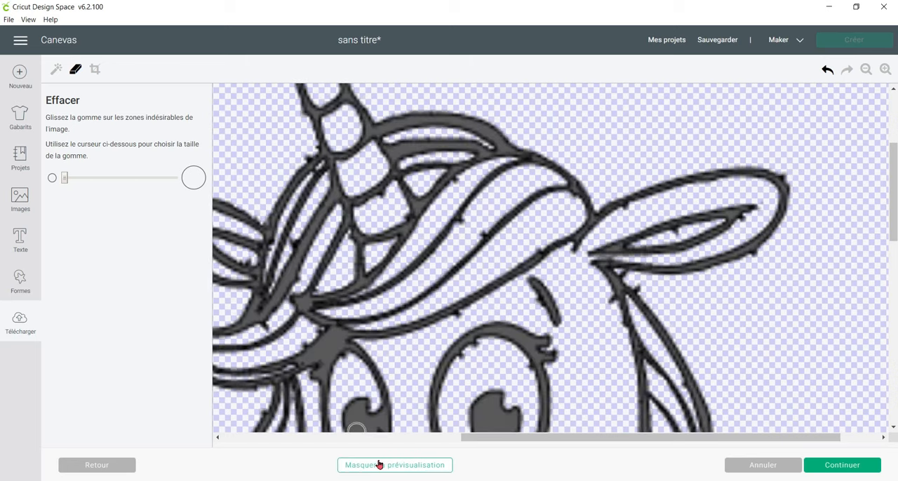
{"action": "left_click", "coordinate": [381, 465]}
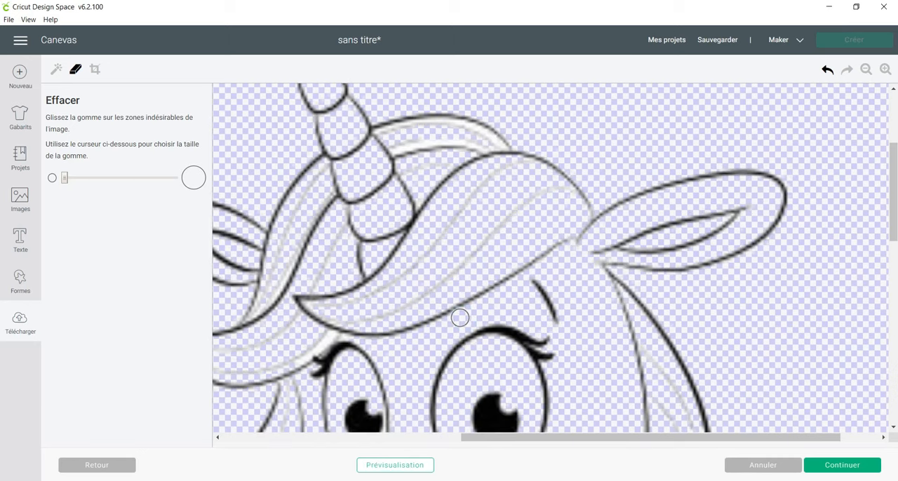
{"action": "left_click", "coordinate": [401, 463]}
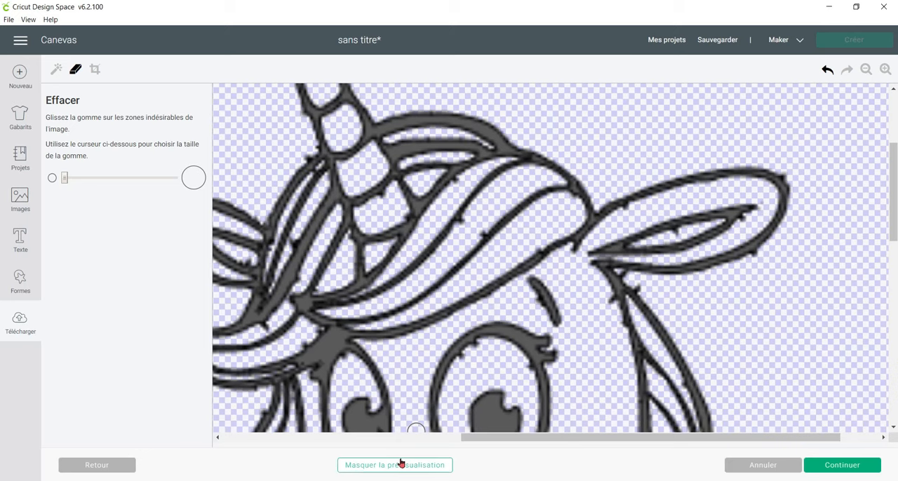
{"action": "left_click", "coordinate": [467, 224]}
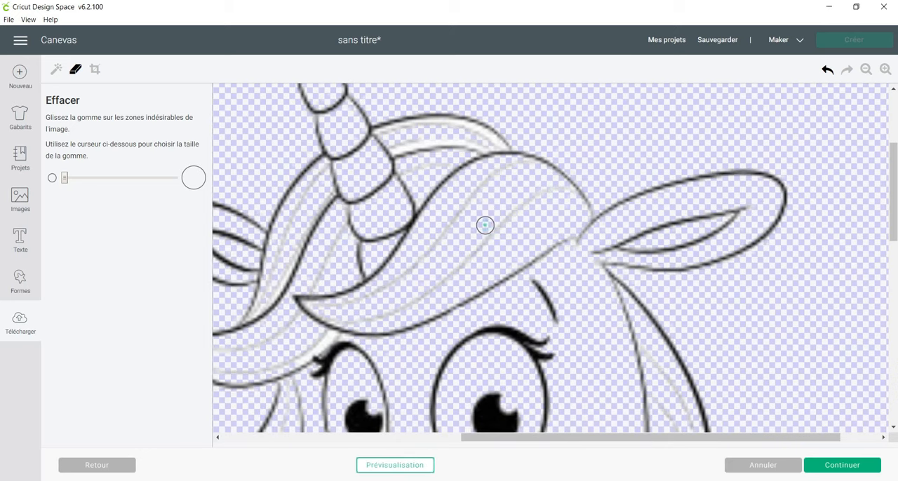
{"action": "left_click", "coordinate": [421, 467]}
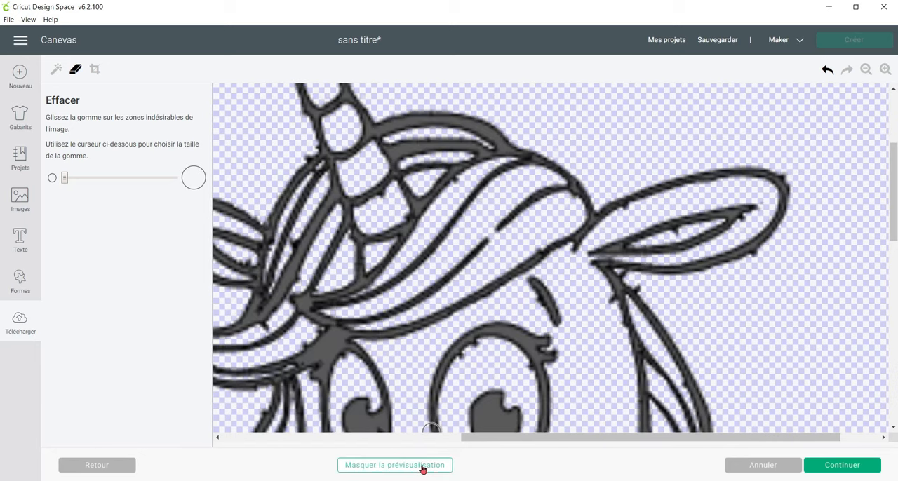
{"action": "left_click", "coordinate": [759, 262]}
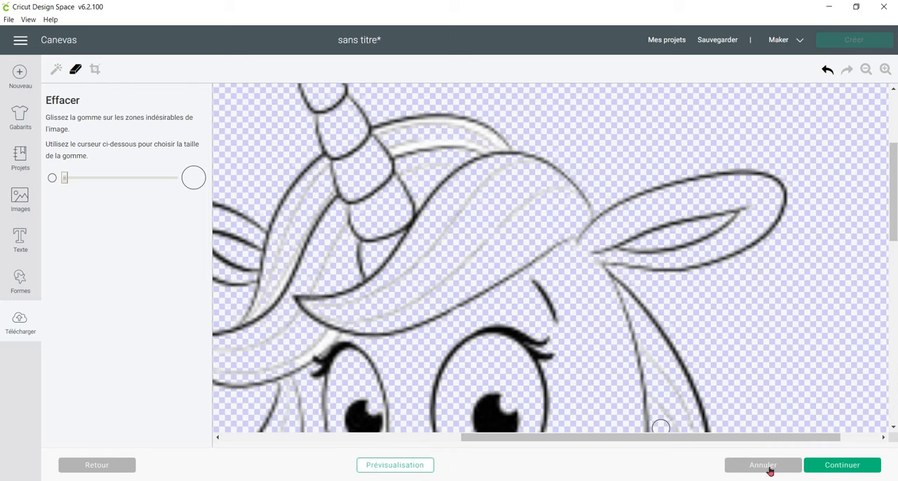
{"action": "left_click", "coordinate": [411, 466]}
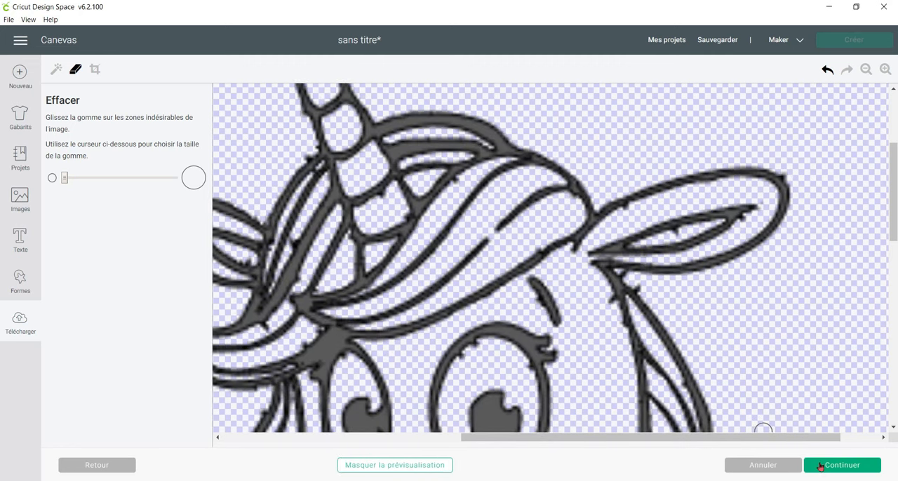
Save the cleaned unicorn as a cut image and select it among the recently uploaded images.
{"action": "left_click", "coordinate": [820, 467]}
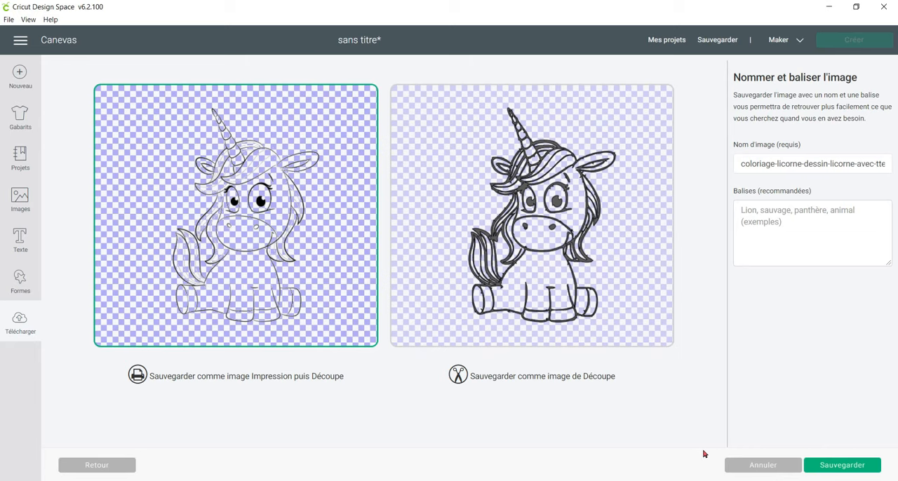
{"action": "left_click", "coordinate": [615, 131]}
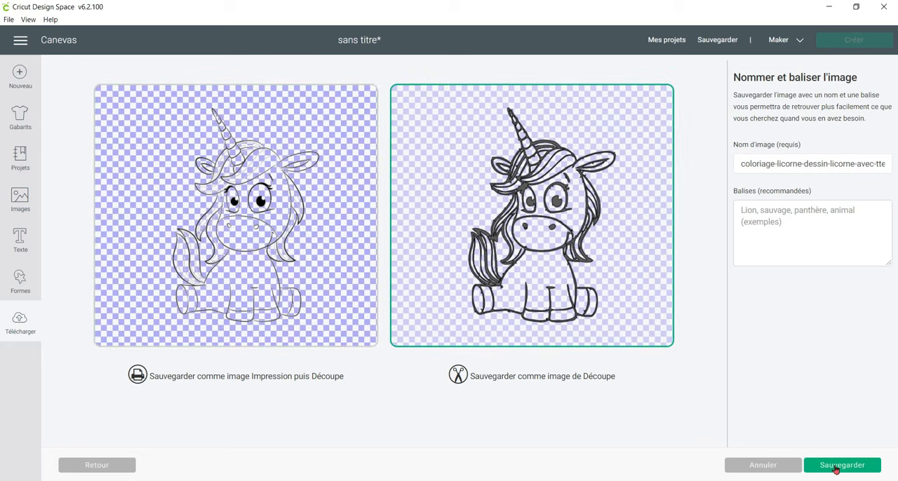
{"action": "left_click", "coordinate": [836, 468]}
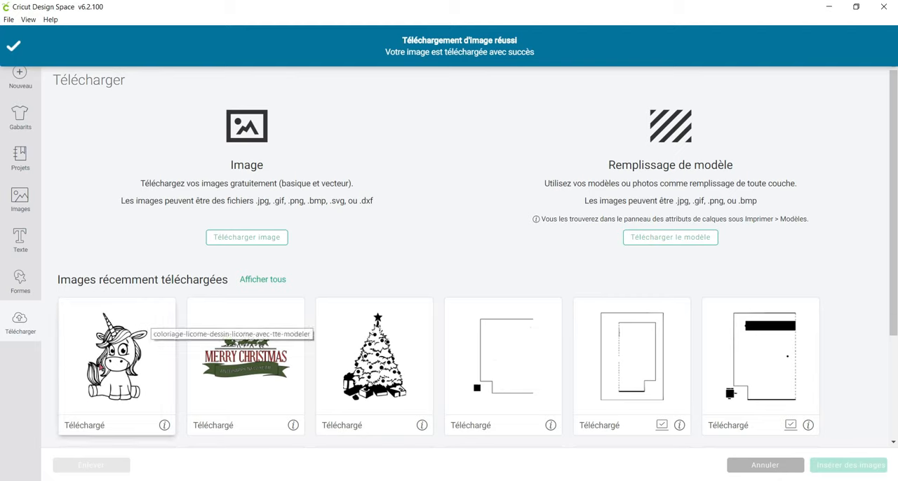
{"action": "left_click", "coordinate": [140, 394]}
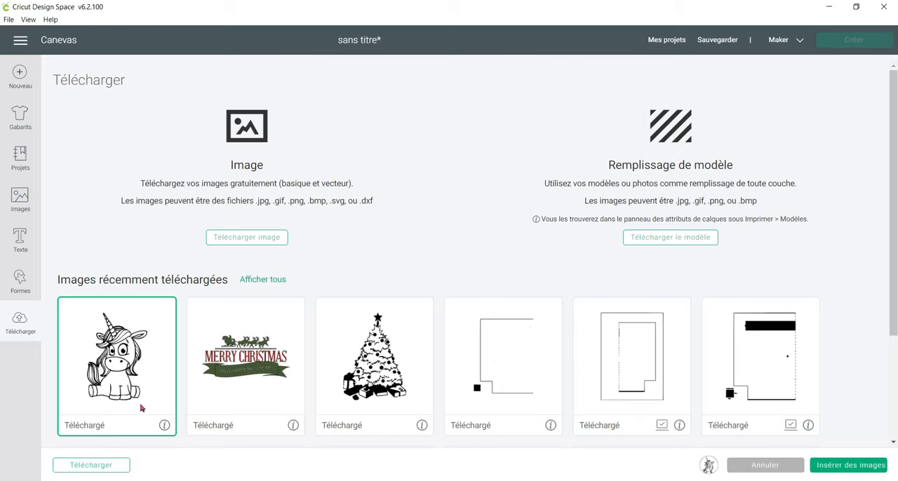
Upload the PNG file Dessine-moi_un_sapin_sapin from the ATELIER LIVE folder as a new image.
{"action": "left_click", "coordinate": [235, 243]}
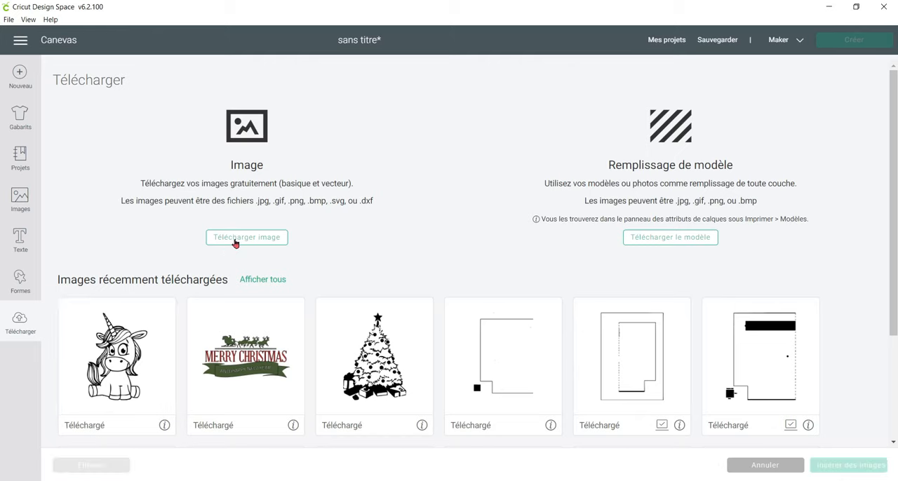
{"action": "left_click", "coordinate": [416, 255]}
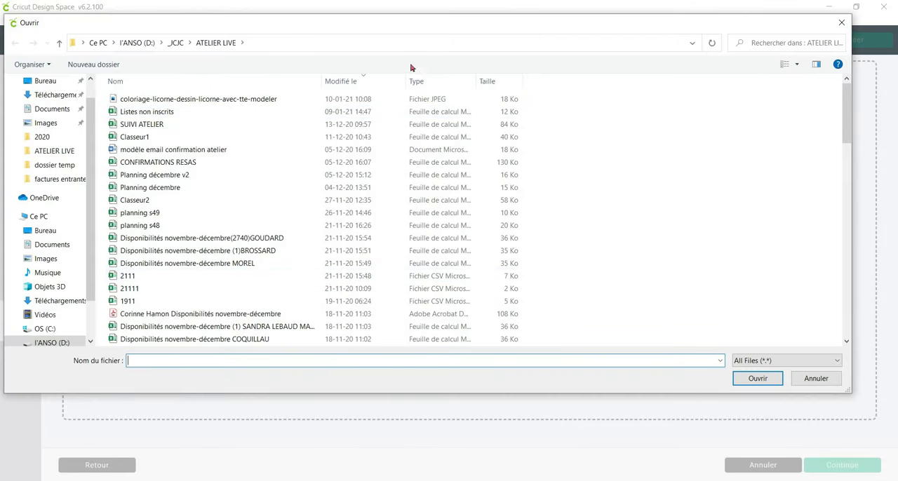
{"action": "left_click", "coordinate": [200, 82]}
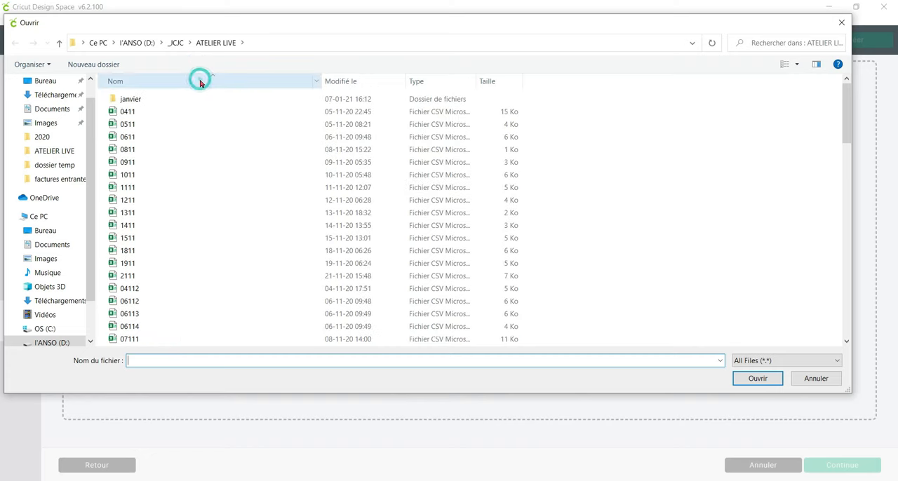
{"action": "left_click_drag", "start_coordinate": [845, 98], "coordinate": [855, 335]}
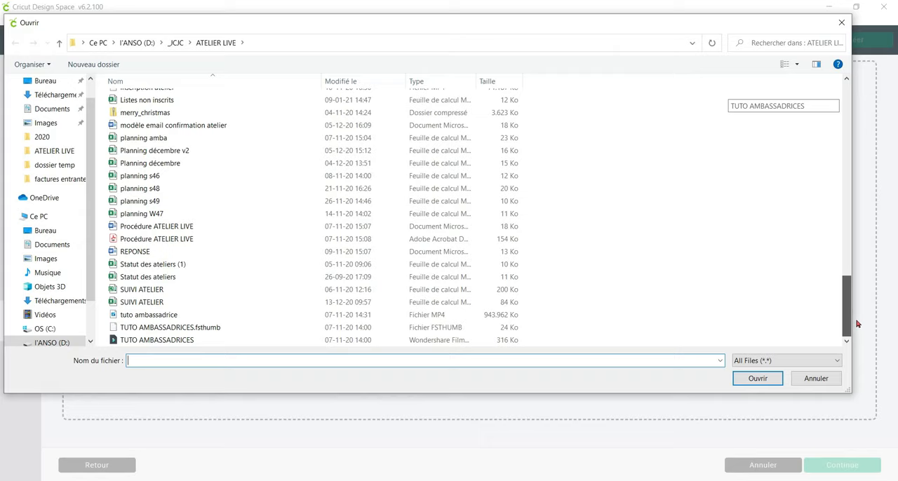
{"action": "mouse_move", "coordinate": [851, 296]}
{"action": "left_mouse_down"}
{"action": "mouse_move", "coordinate": [816, 147]}
{"action": "mouse_move", "coordinate": [817, 82]}
{"action": "mouse_move", "coordinate": [804, 185]}
{"action": "mouse_move", "coordinate": [751, 192]}
{"action": "mouse_move", "coordinate": [806, 216]}
{"action": "mouse_move", "coordinate": [746, 232]}
{"action": "mouse_move", "coordinate": [800, 245]}
{"action": "left_mouse_up"}
{"action": "left_click", "coordinate": [161, 103]}
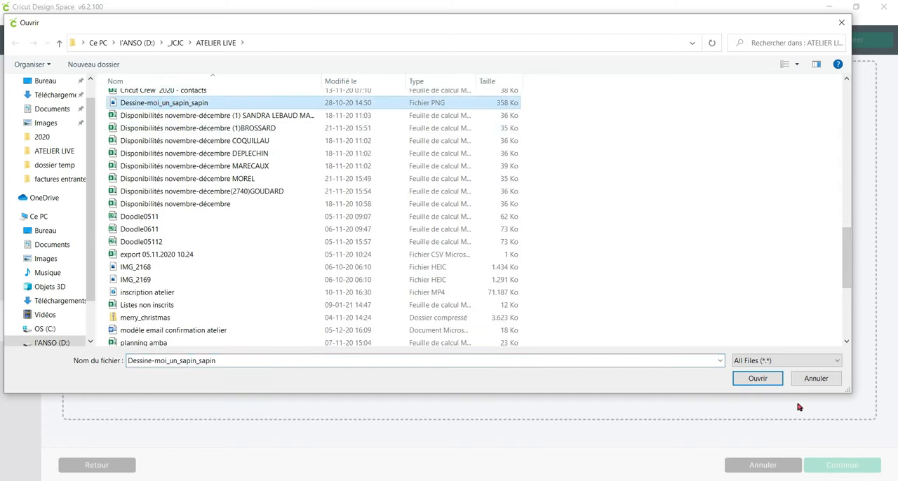
{"action": "left_click", "coordinate": [768, 382]}
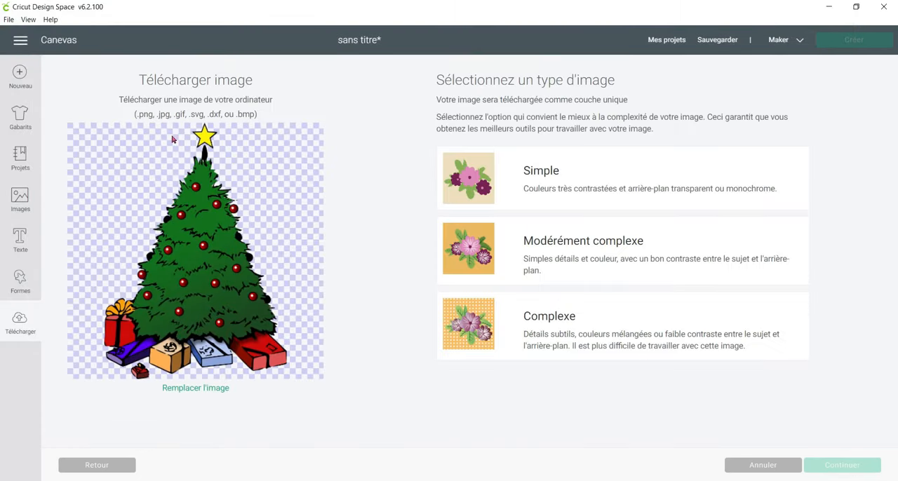
Set the Christmas tree's image type to Simple and open it for cleanup with the whole picture in view.
{"action": "left_click", "coordinate": [554, 168]}
{"action": "left_click", "coordinate": [862, 467]}
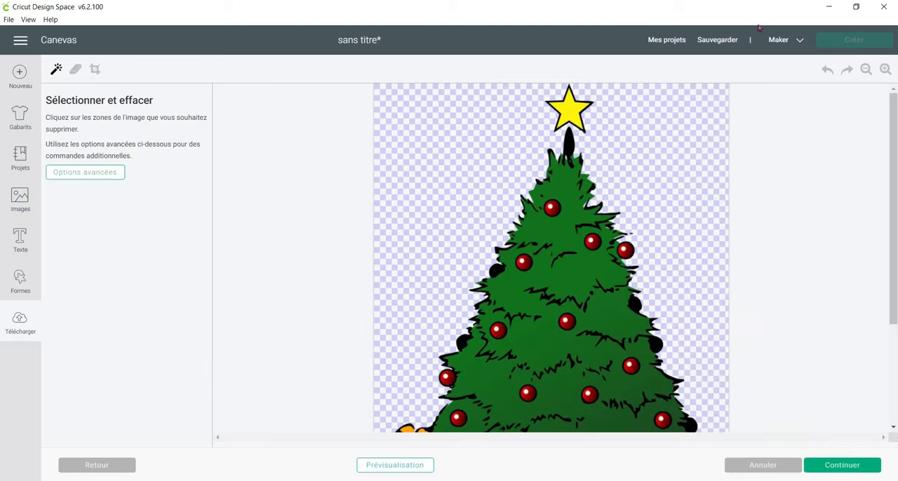
{"action": "left_click", "coordinate": [866, 68]}
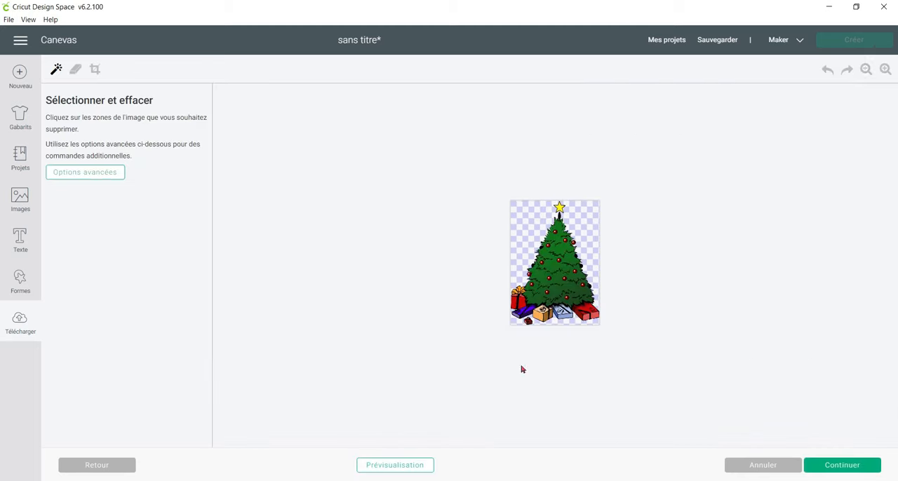
Enlarge the Christmas tree, preview it as a cut silhouette, and cancel its upload.
{"action": "left_click", "coordinate": [886, 69]}
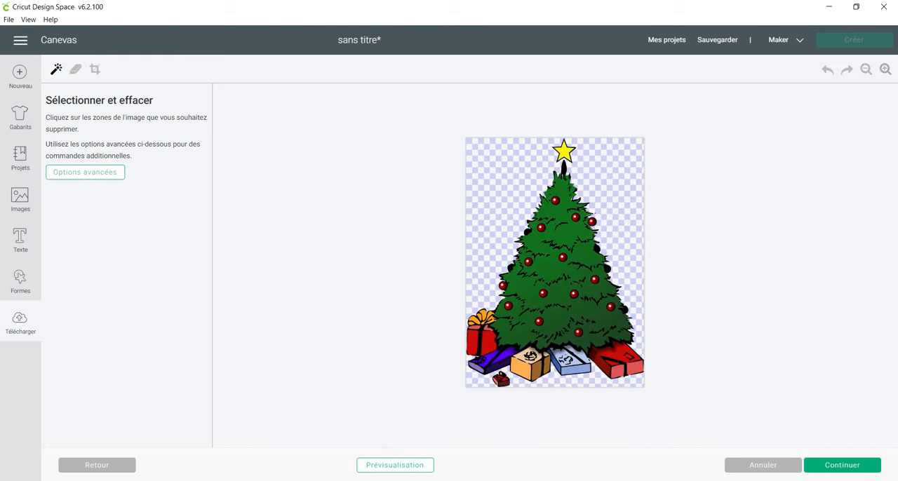
{"action": "left_click", "coordinate": [378, 461]}
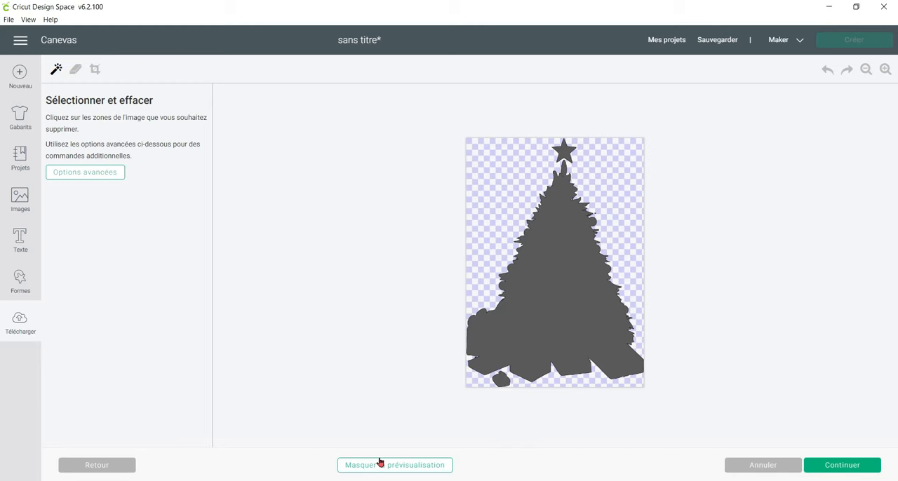
{"action": "left_click", "coordinate": [380, 465]}
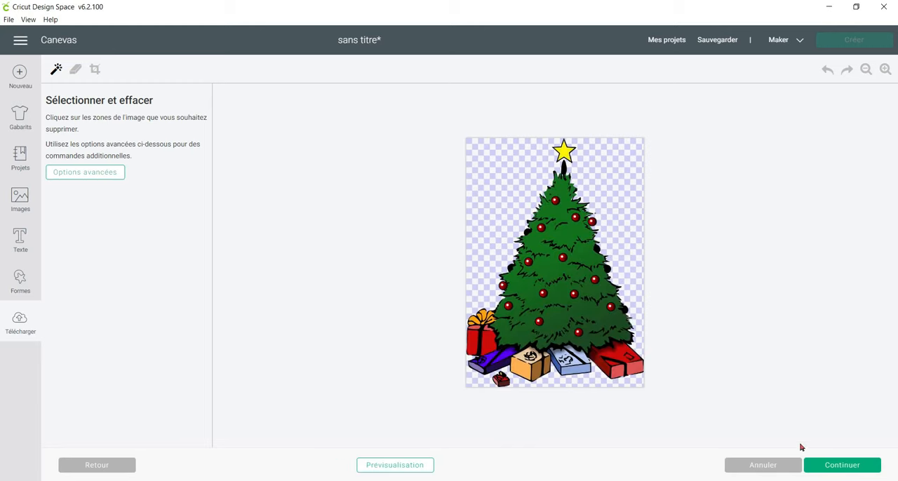
{"action": "left_click", "coordinate": [784, 463]}
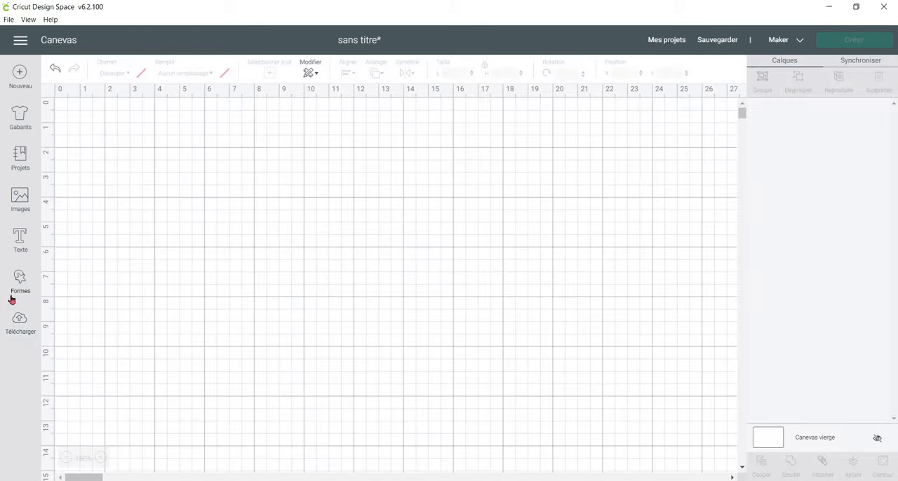
Start a new image upload and browse to the Images folder inside _JCJC.
{"action": "left_click", "coordinate": [18, 323]}
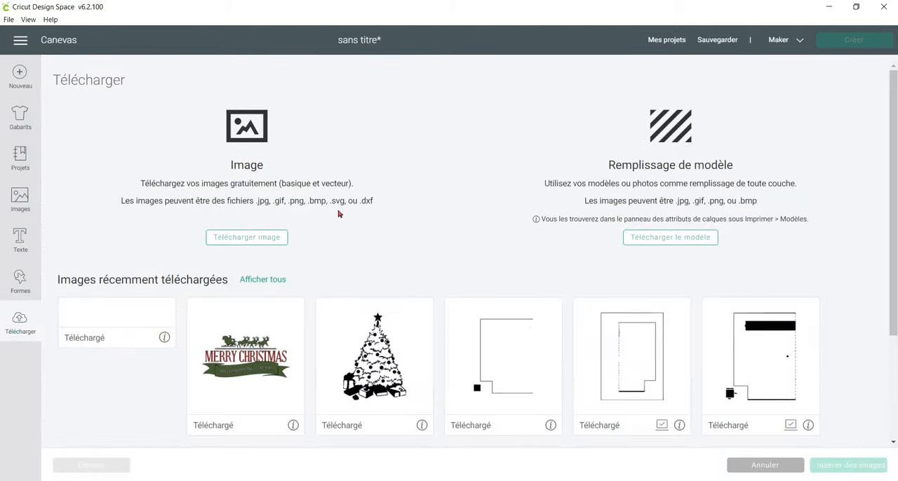
{"action": "left_click", "coordinate": [267, 236]}
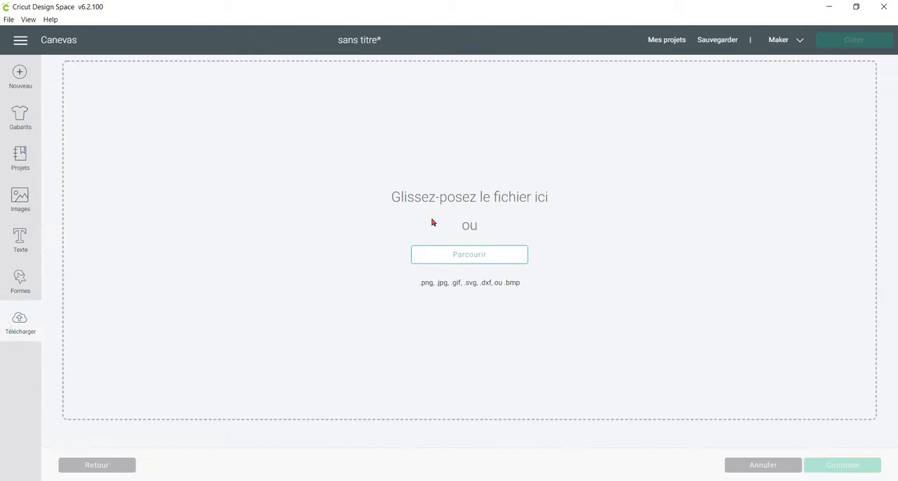
{"action": "left_click", "coordinate": [503, 256]}
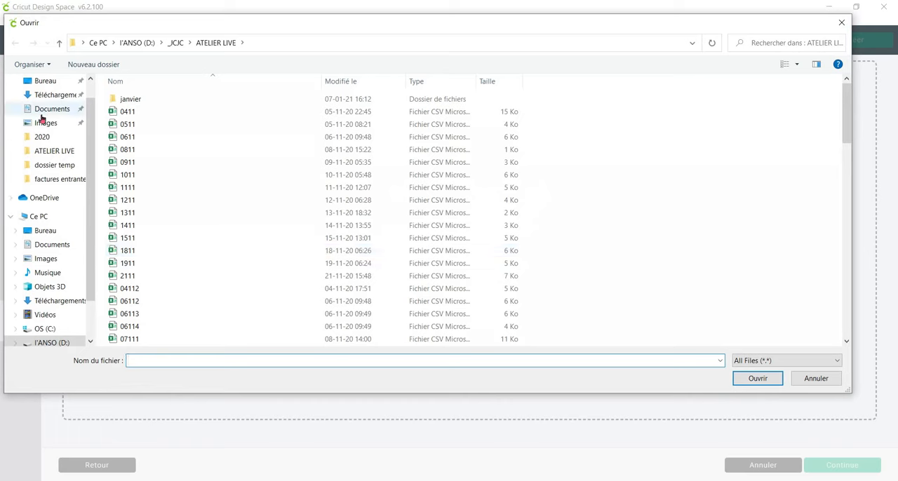
{"action": "left_click", "coordinate": [64, 153]}
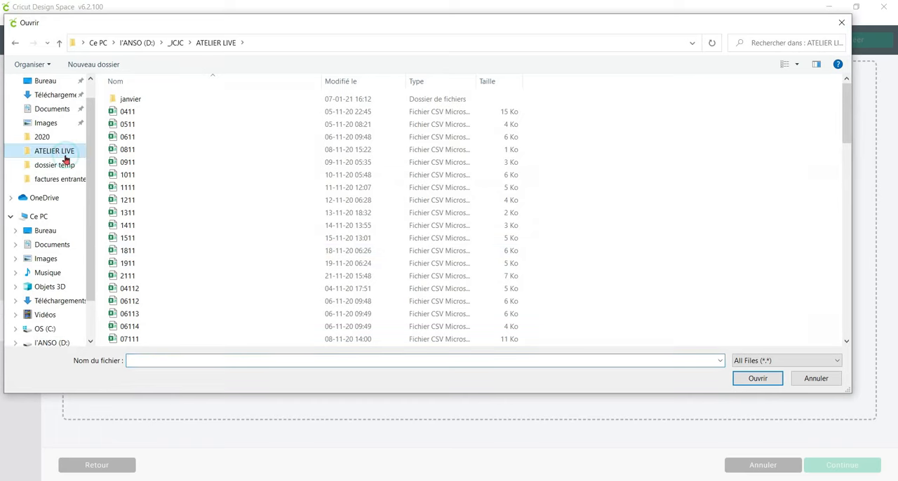
{"action": "left_click", "coordinate": [179, 42]}
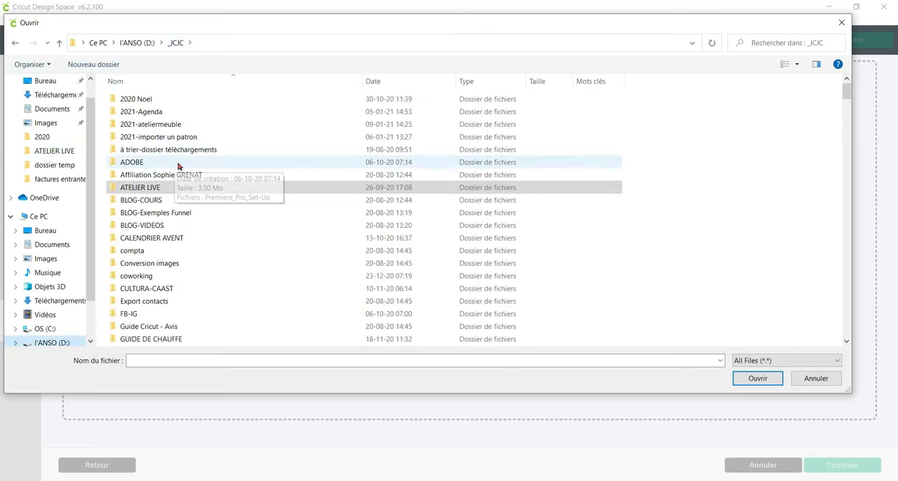
{"action": "scroll", "coordinate": [195, 195], "scroll_direction": "down", "scroll_amount": 6}
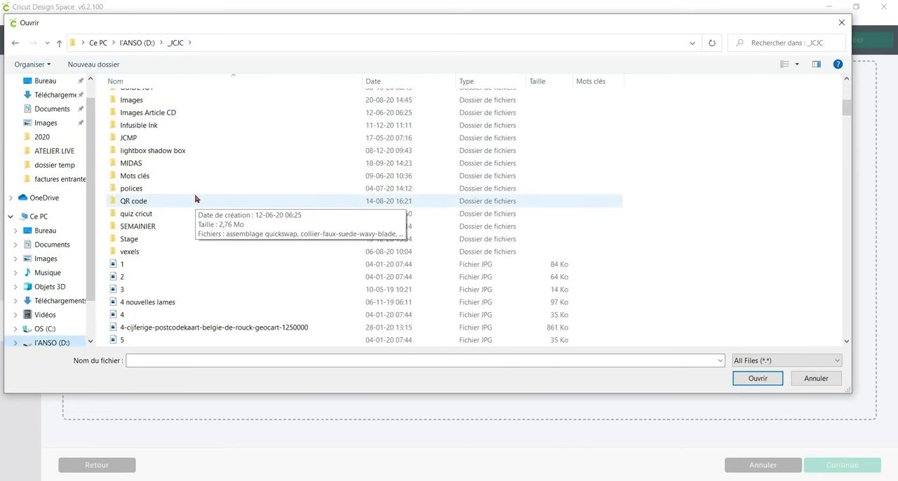
{"action": "scroll", "coordinate": [195, 198], "scroll_direction": "up", "scroll_amount": 2}
{"action": "scroll", "coordinate": [195, 198], "scroll_direction": "up", "scroll_amount": 3}
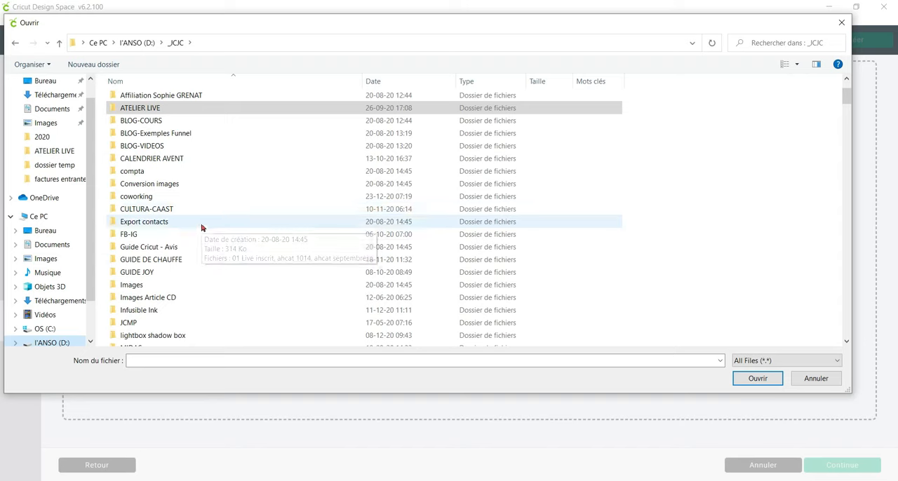
{"action": "left_click", "coordinate": [202, 236]}
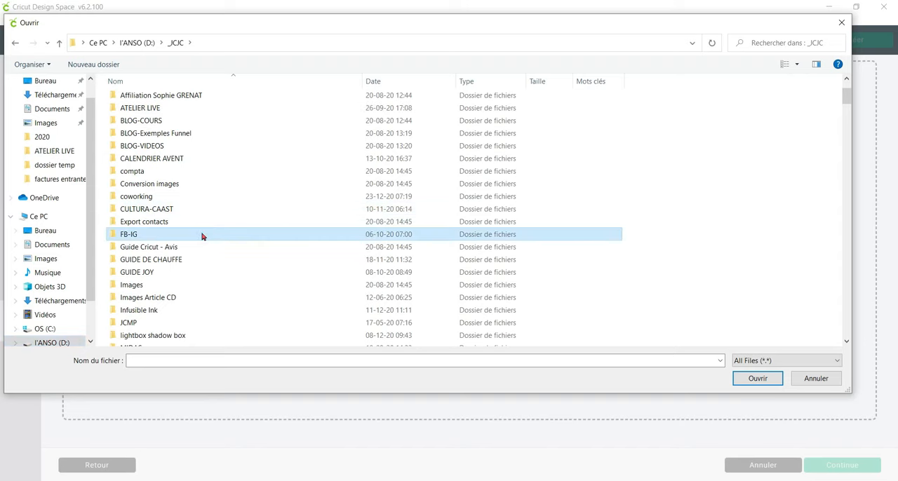
{"action": "double_click", "coordinate": [206, 285]}
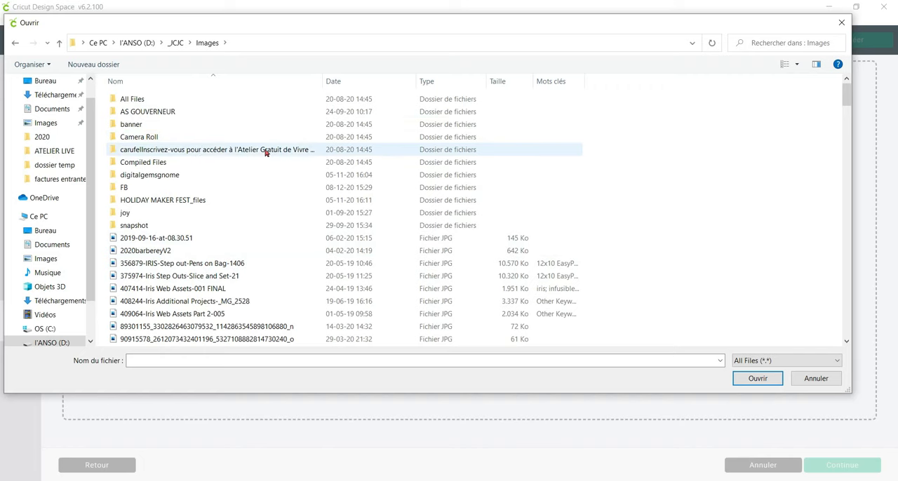
Sort the Images folder by most recent date and open the SVG file Timbre noel for upload.
{"action": "scroll", "coordinate": [267, 152], "scroll_direction": "down", "scroll_amount": 2}
{"action": "scroll", "coordinate": [268, 152], "scroll_direction": "down", "scroll_amount": 15}
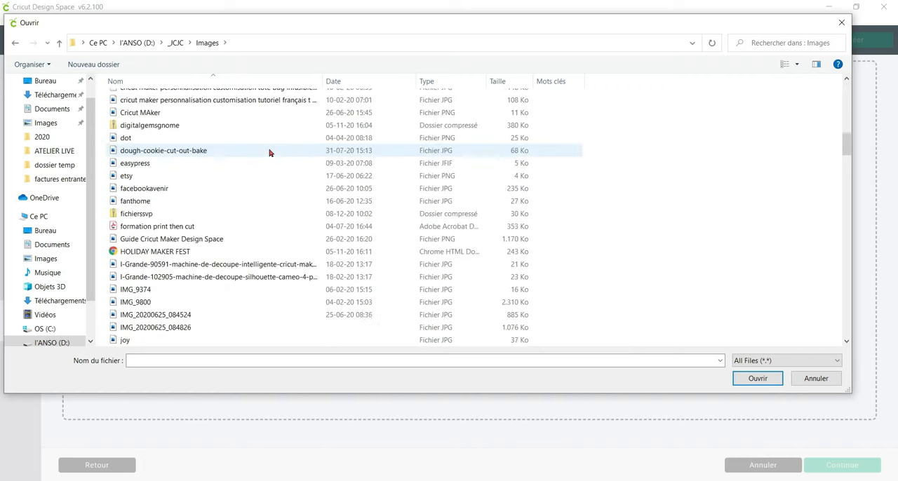
{"action": "scroll", "coordinate": [269, 153], "scroll_direction": "down", "scroll_amount": 15}
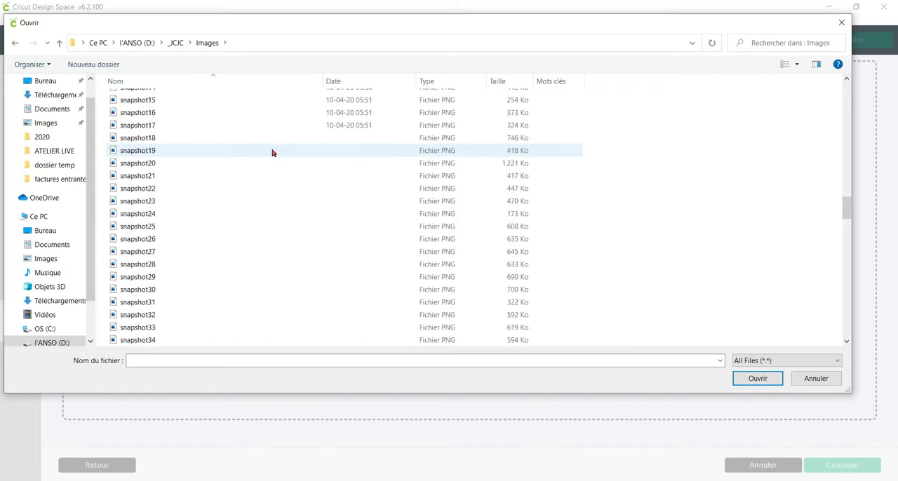
{"action": "left_click", "coordinate": [391, 82]}
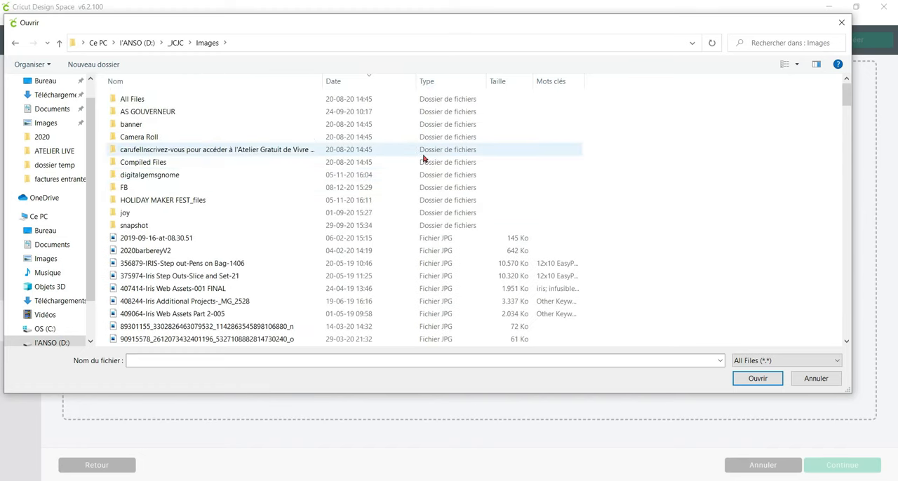
{"action": "scroll", "coordinate": [424, 157], "scroll_direction": "down", "scroll_amount": 4}
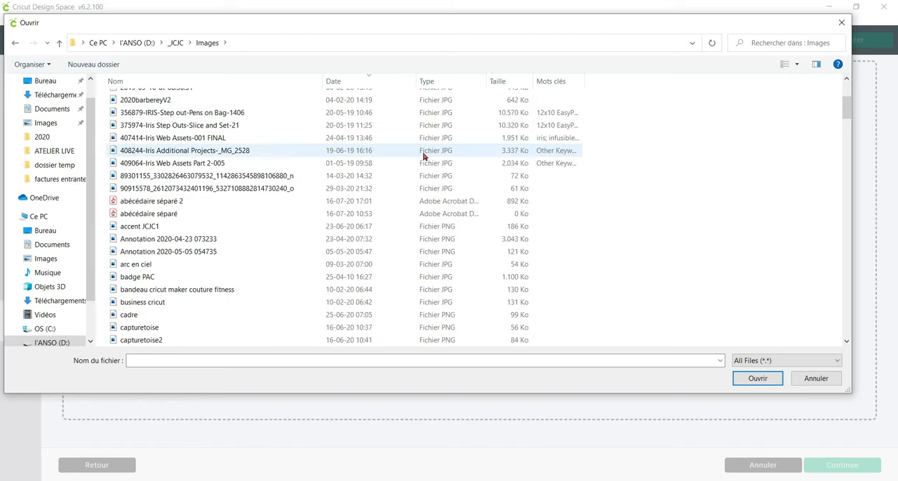
{"action": "scroll", "coordinate": [424, 157], "scroll_direction": "up", "scroll_amount": 4}
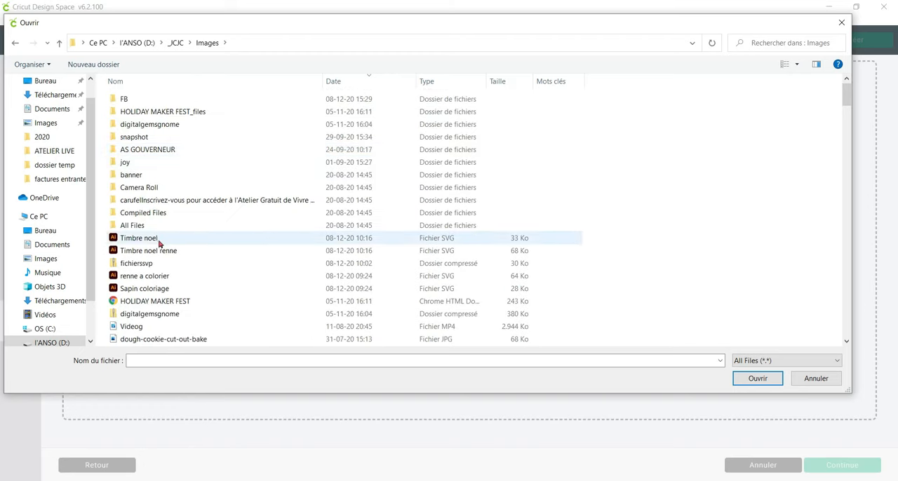
{"action": "left_click", "coordinate": [203, 242]}
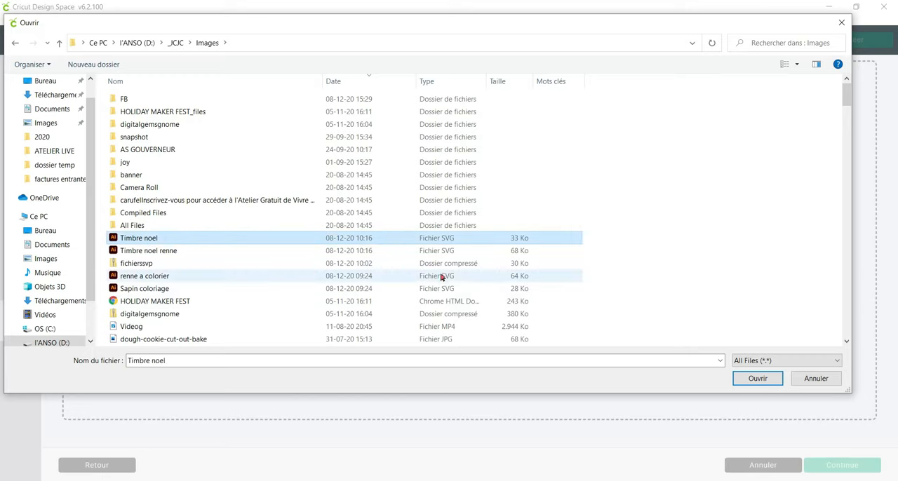
{"action": "left_click", "coordinate": [752, 383]}
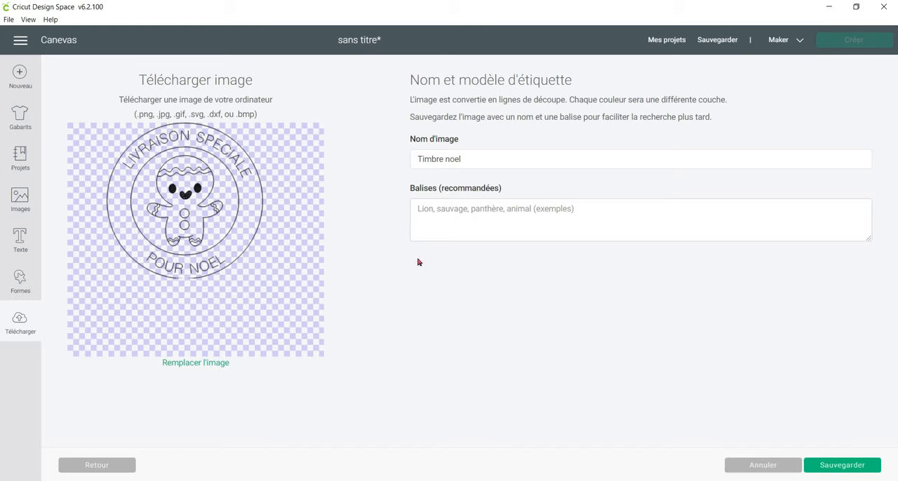
Save the uploaded SVG under the name Timbre noel and return to the canvas without inserting any image.
{"action": "triple_click", "coordinate": [492, 160]}
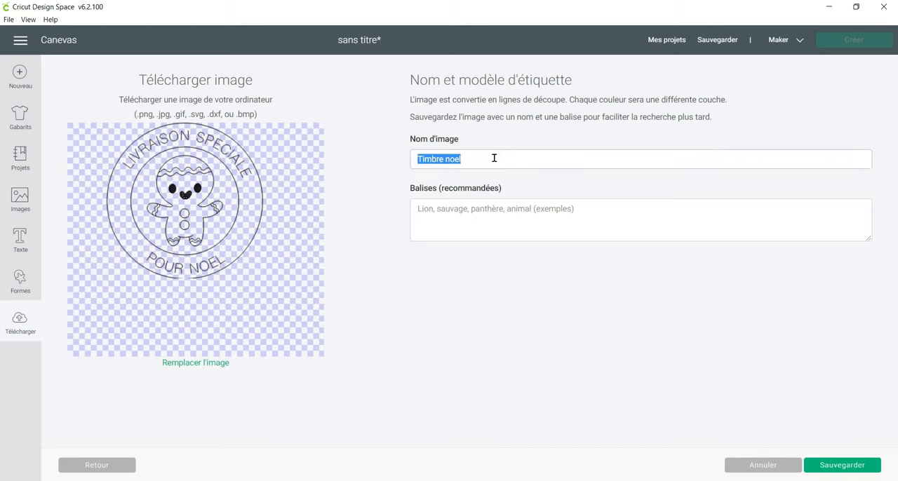
{"action": "left_click", "coordinate": [847, 471]}
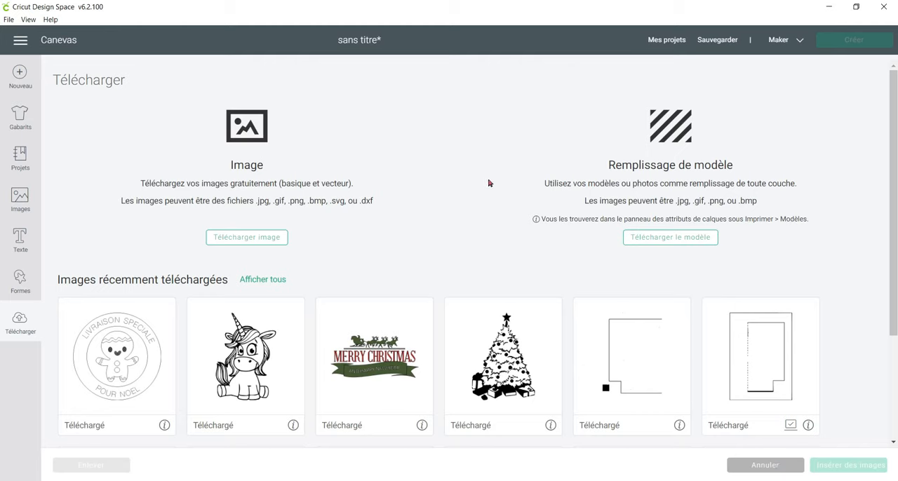
{"action": "double_click", "coordinate": [290, 181]}
{"action": "left_click", "coordinate": [766, 466]}
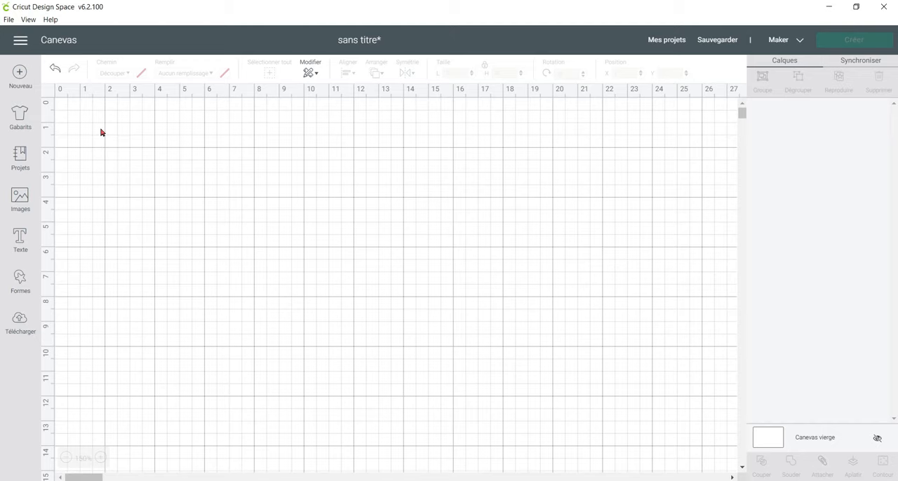
Browse the image library, check the details of the flowered Cricut badge, and select that image.
{"action": "left_click", "coordinate": [21, 202]}
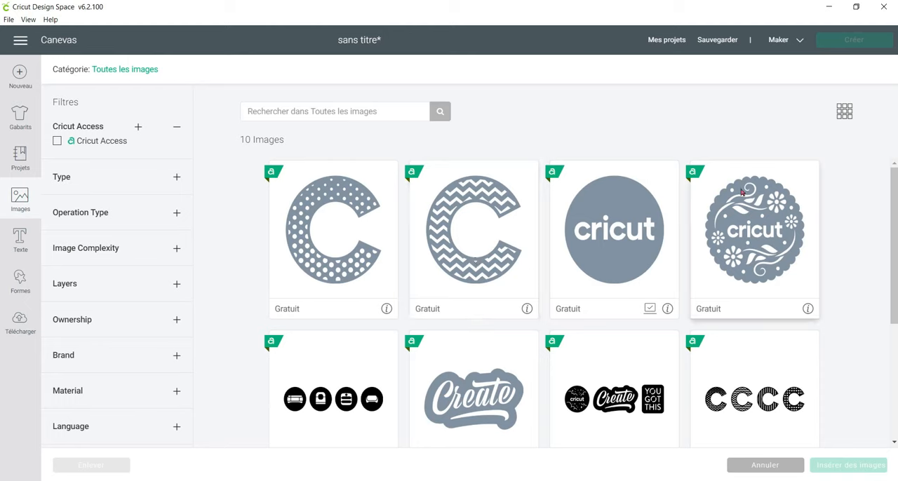
{"action": "left_click", "coordinate": [808, 309]}
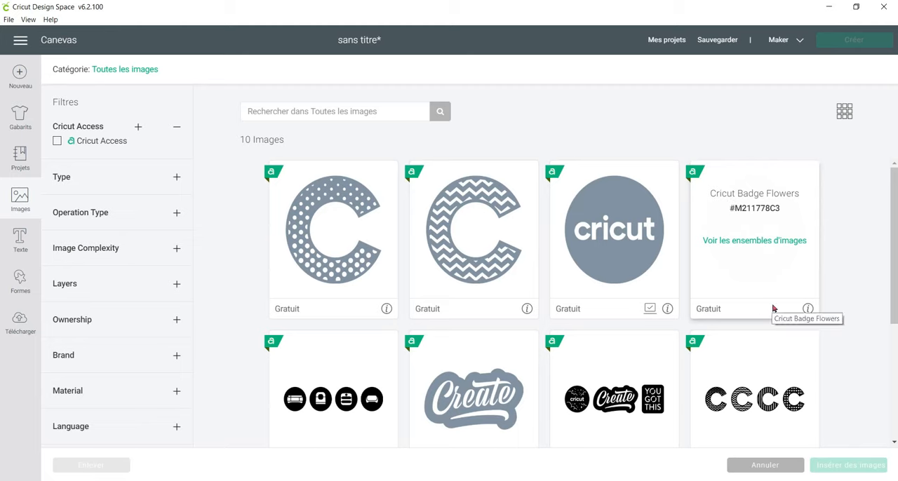
{"action": "left_click", "coordinate": [807, 308]}
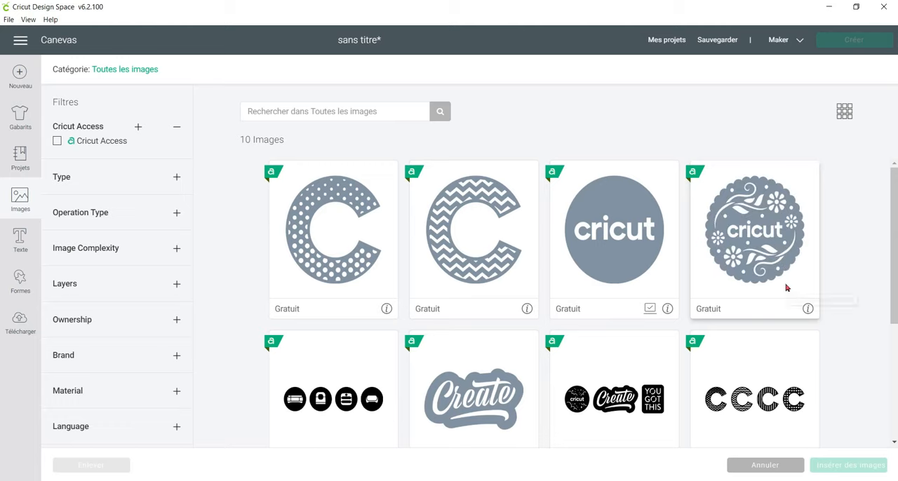
{"action": "left_click", "coordinate": [787, 287]}
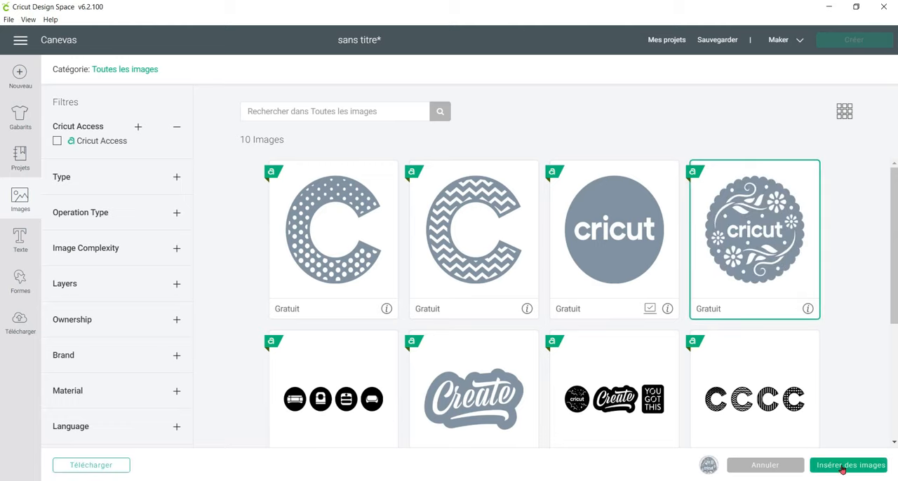
Insert the Cricut Badge Flowers image, move it higher on the canvas, and enlarge it to about 9.13 by 9.11 cm.
{"action": "left_click", "coordinate": [843, 466]}
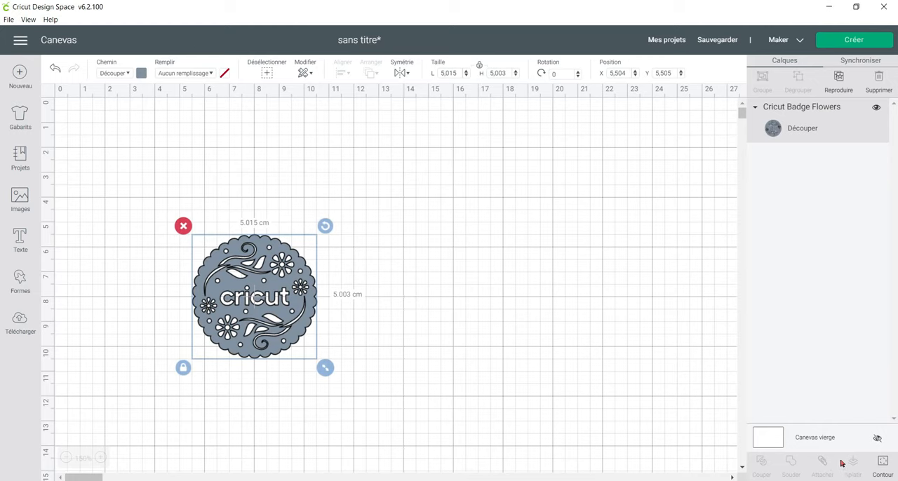
{"action": "left_click_drag", "start_coordinate": [283, 332], "coordinate": [310, 265]}
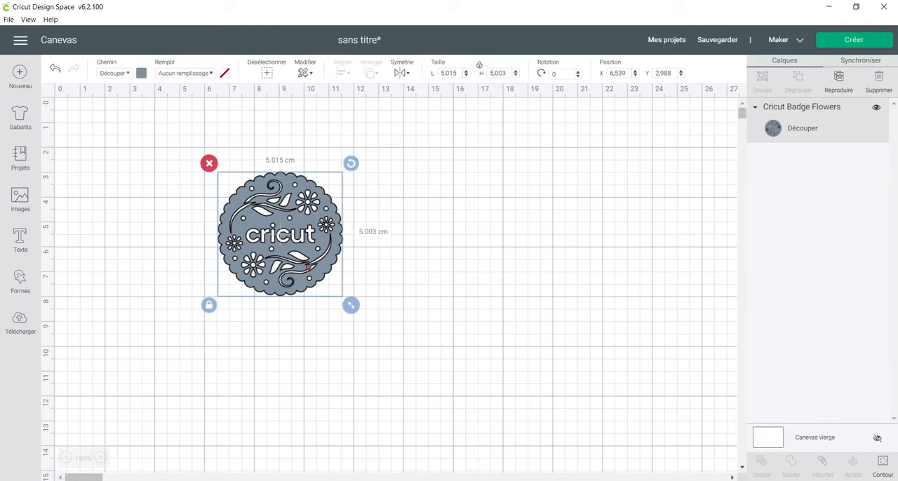
{"action": "left_click_drag", "start_coordinate": [350, 306], "coordinate": [454, 398]}
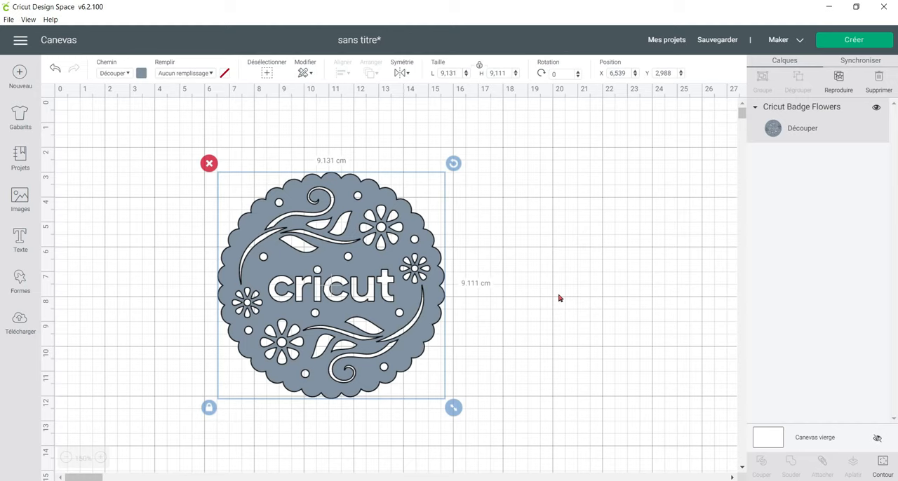
Open the badge's contours with the whole design in view and hide every petal and the centre of the large upper-right flower.
{"action": "left_click", "coordinate": [883, 463]}
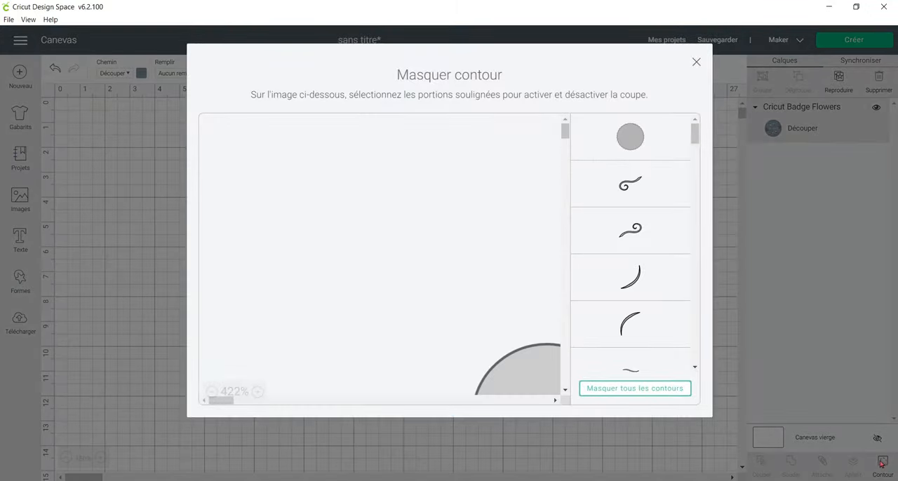
{"action": "left_click", "coordinate": [212, 392]}
{"action": "left_click", "coordinate": [212, 391]}
{"action": "left_click", "coordinate": [212, 391]}
{"action": "left_click", "coordinate": [212, 392]}
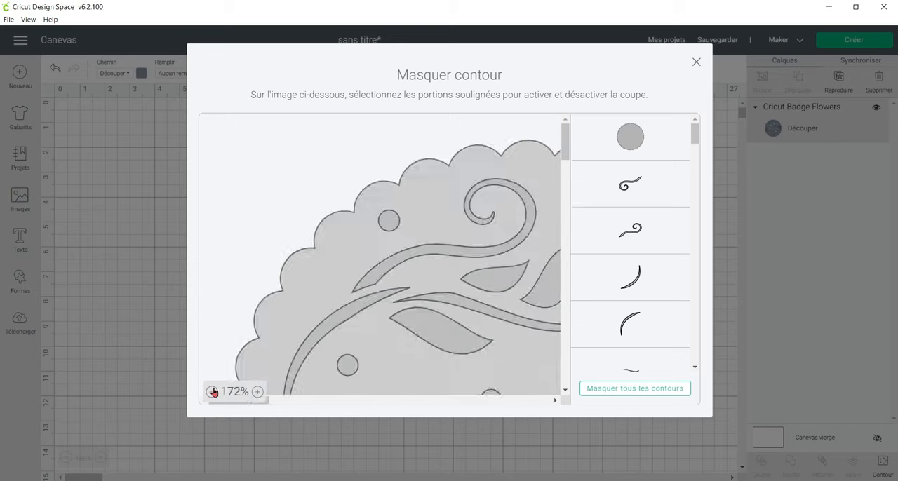
{"action": "left_click", "coordinate": [212, 391]}
{"action": "left_click", "coordinate": [212, 391]}
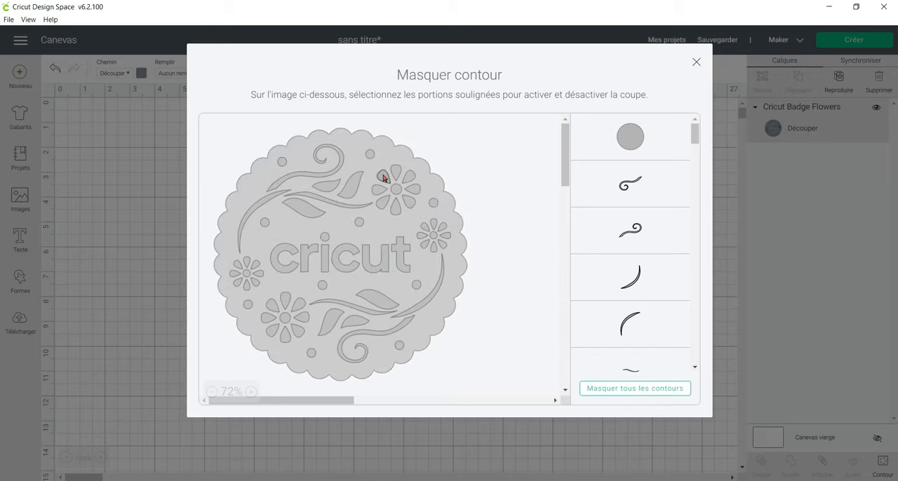
{"action": "left_click", "coordinate": [411, 201]}
{"action": "left_click", "coordinate": [397, 209]}
{"action": "left_click", "coordinate": [379, 205]}
{"action": "left_click", "coordinate": [377, 191]}
{"action": "left_click", "coordinate": [396, 189]}
Hide the petals and centre of the small flower near the badge's right edge.
{"action": "left_click", "coordinate": [425, 227]}
{"action": "left_click", "coordinate": [423, 235]}
{"action": "left_click", "coordinate": [426, 244]}
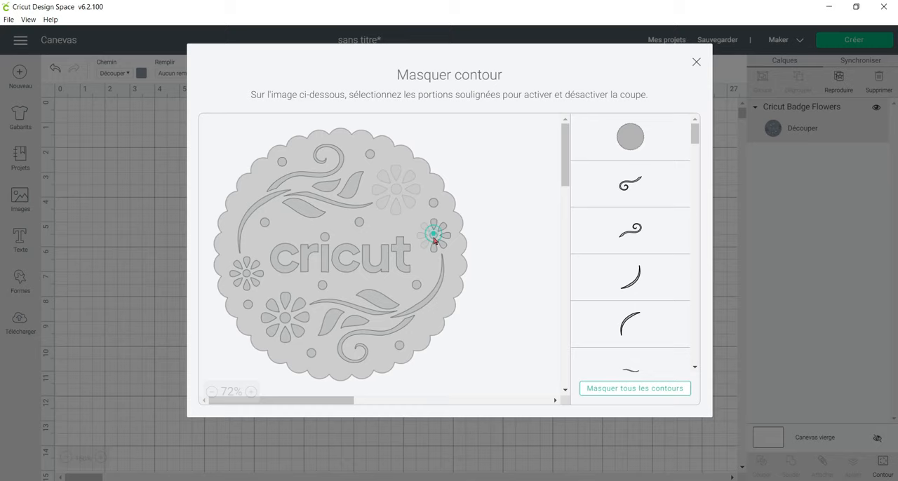
{"action": "left_click", "coordinate": [434, 248]}
{"action": "left_click", "coordinate": [441, 243]}
{"action": "left_click", "coordinate": [445, 236]}
{"action": "left_click", "coordinate": [442, 226]}
{"action": "left_click", "coordinate": [433, 223]}
{"action": "scroll", "coordinate": [644, 152], "scroll_direction": "down", "scroll_amount": 15}
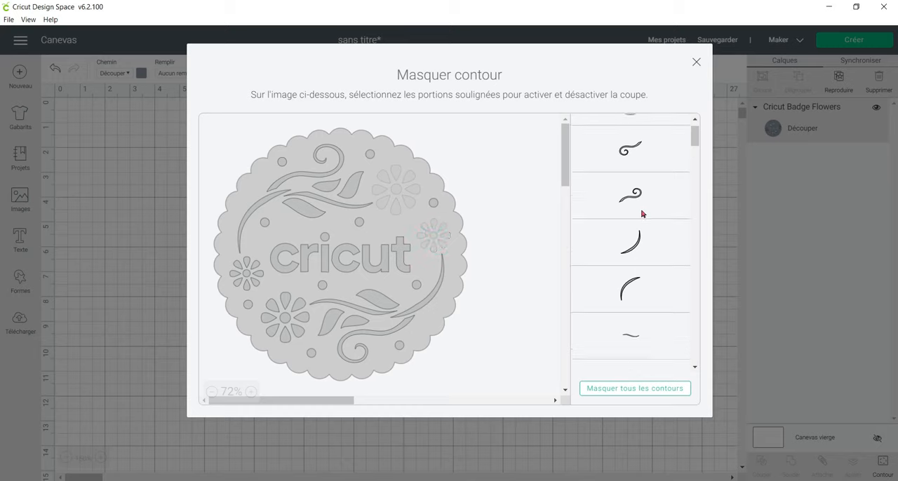
Hide the centre and all but one petal of the large flower in the badge's lower-left area.
{"action": "scroll", "coordinate": [652, 226], "scroll_direction": "down", "scroll_amount": 3}
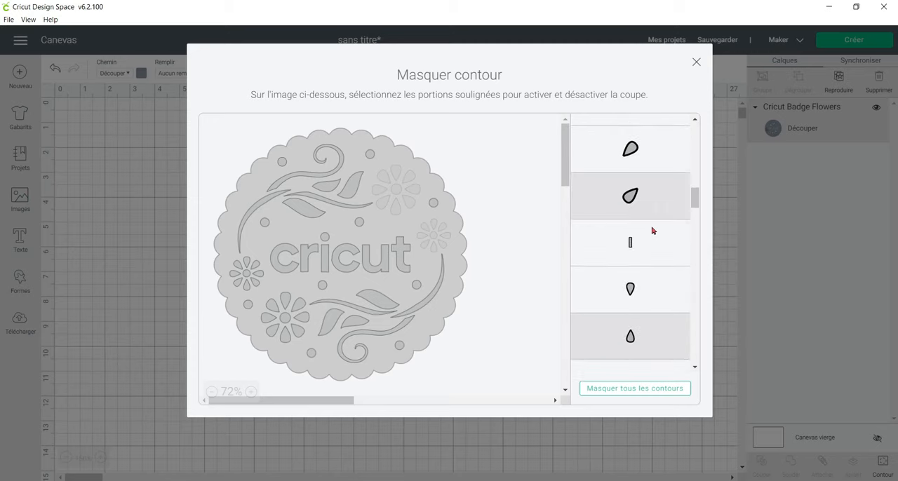
{"action": "left_click", "coordinate": [653, 222]}
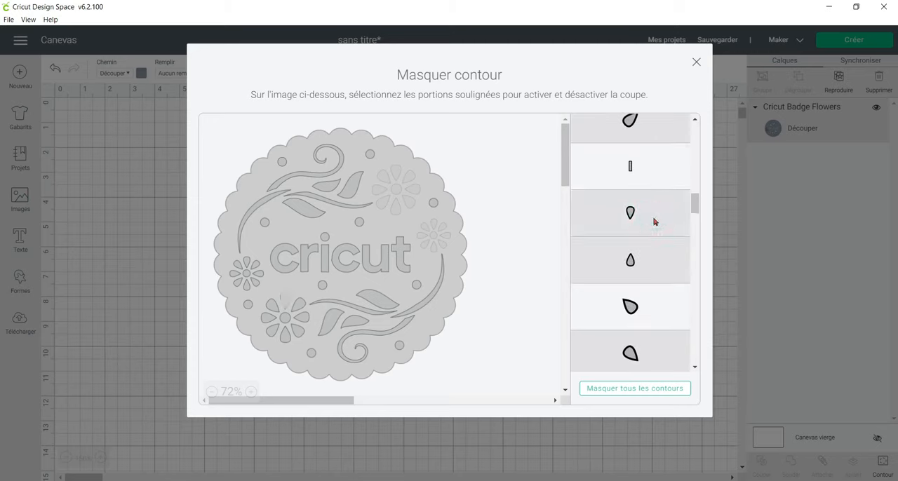
{"action": "scroll", "coordinate": [652, 229], "scroll_direction": "down", "scroll_amount": 4}
{"action": "left_click", "coordinate": [652, 180]}
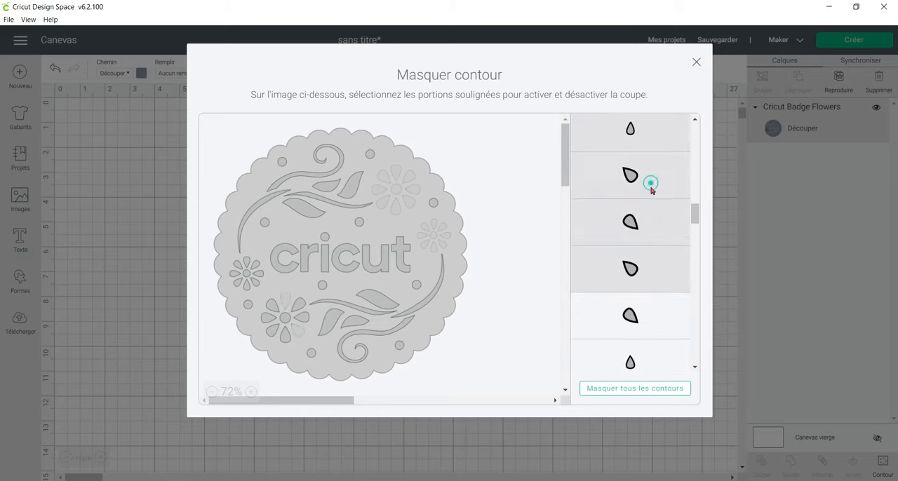
{"action": "left_click", "coordinate": [652, 317]}
{"action": "left_click", "coordinate": [651, 351]}
{"action": "scroll", "coordinate": [651, 350], "scroll_direction": "down", "scroll_amount": 4}
{"action": "left_click", "coordinate": [654, 261]}
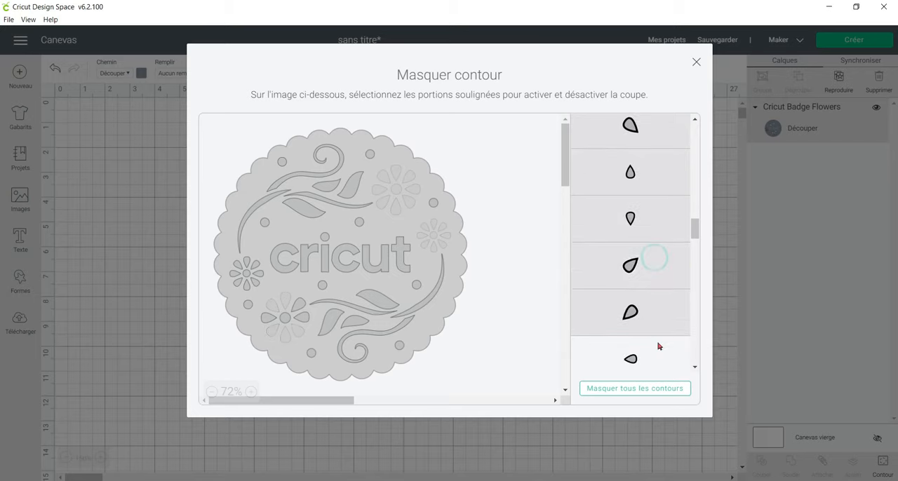
{"action": "left_click", "coordinate": [660, 348]}
{"action": "scroll", "coordinate": [659, 350], "scroll_direction": "down", "scroll_amount": 2}
{"action": "scroll", "coordinate": [660, 349], "scroll_direction": "down", "scroll_amount": 3}
{"action": "left_click", "coordinate": [651, 270]}
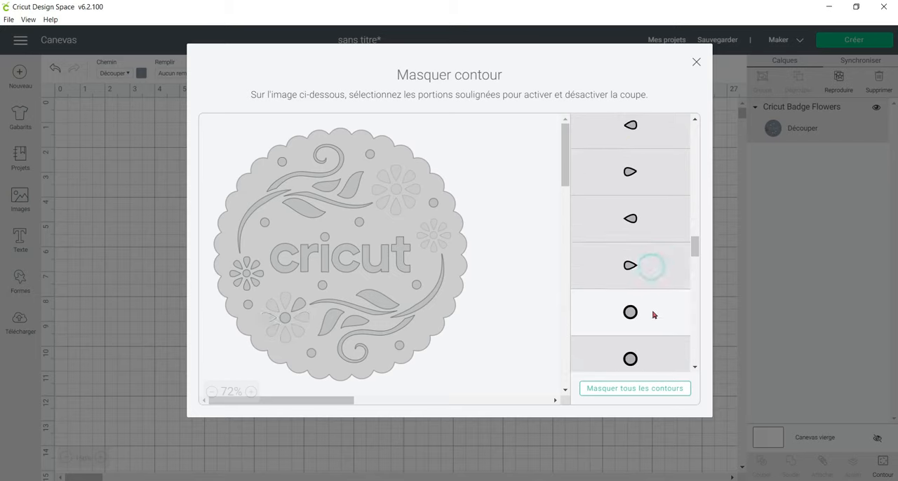
{"action": "left_click", "coordinate": [652, 314]}
Hide the petals and centre of the small flower near the badge's left edge.
{"action": "scroll", "coordinate": [655, 309], "scroll_direction": "down", "scroll_amount": 3}
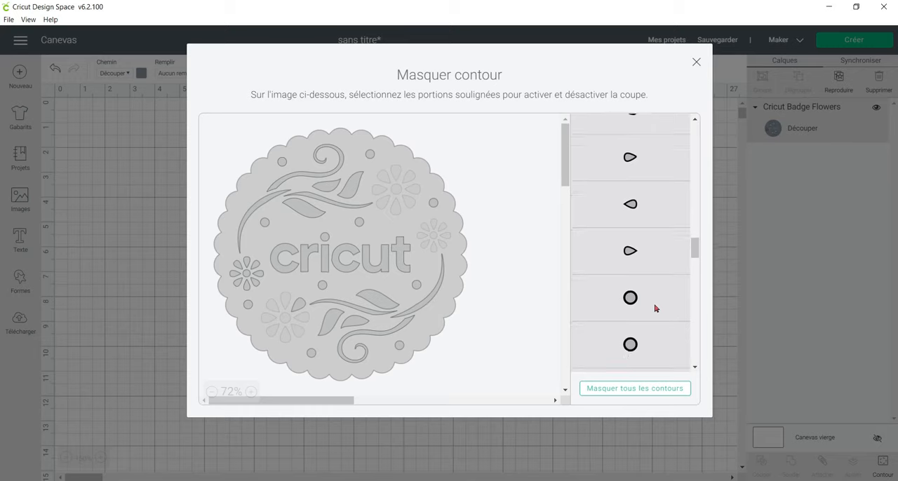
{"action": "left_click", "coordinate": [645, 196]}
{"action": "left_click", "coordinate": [642, 302]}
{"action": "left_click", "coordinate": [647, 341]}
{"action": "scroll", "coordinate": [644, 329], "scroll_direction": "down", "scroll_amount": 3}
{"action": "left_click", "coordinate": [639, 156]}
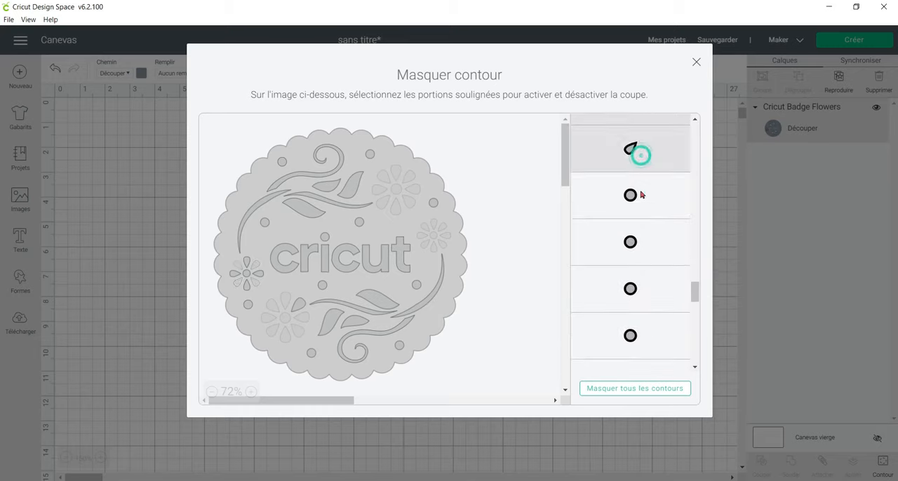
{"action": "scroll", "coordinate": [651, 244], "scroll_direction": "down", "scroll_amount": 3}
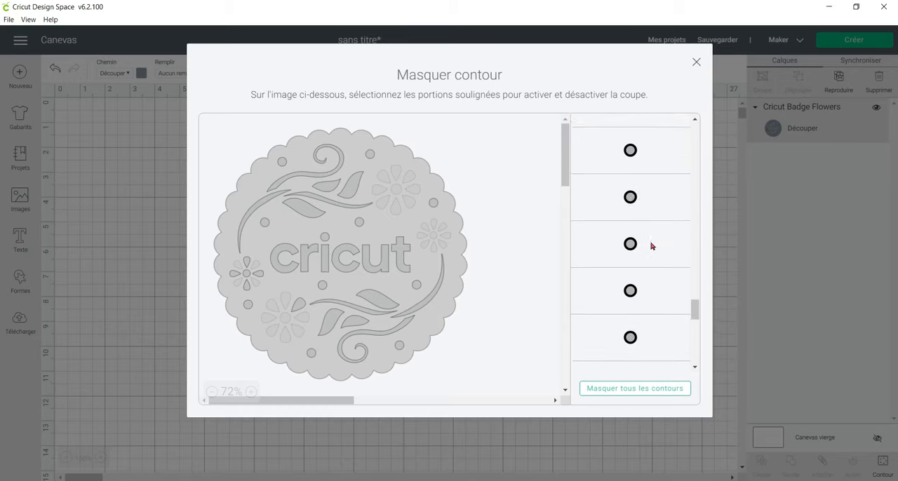
{"action": "left_click", "coordinate": [651, 245]}
{"action": "scroll", "coordinate": [651, 247], "scroll_direction": "down", "scroll_amount": 1}
{"action": "left_click", "coordinate": [651, 259]}
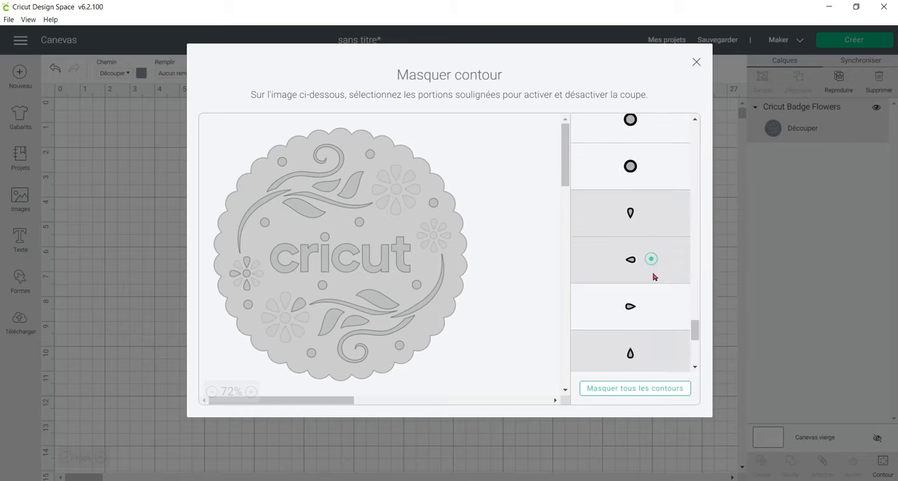
{"action": "left_click", "coordinate": [651, 301]}
{"action": "scroll", "coordinate": [653, 306], "scroll_direction": "down", "scroll_amount": 1}
{"action": "scroll", "coordinate": [653, 306], "scroll_direction": "down", "scroll_amount": 4}
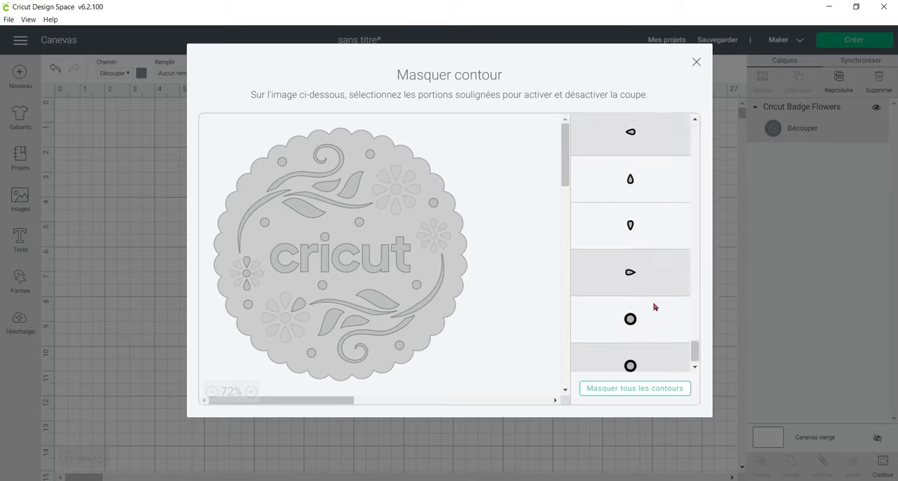
{"action": "left_click", "coordinate": [637, 168]}
{"action": "left_click", "coordinate": [633, 209]}
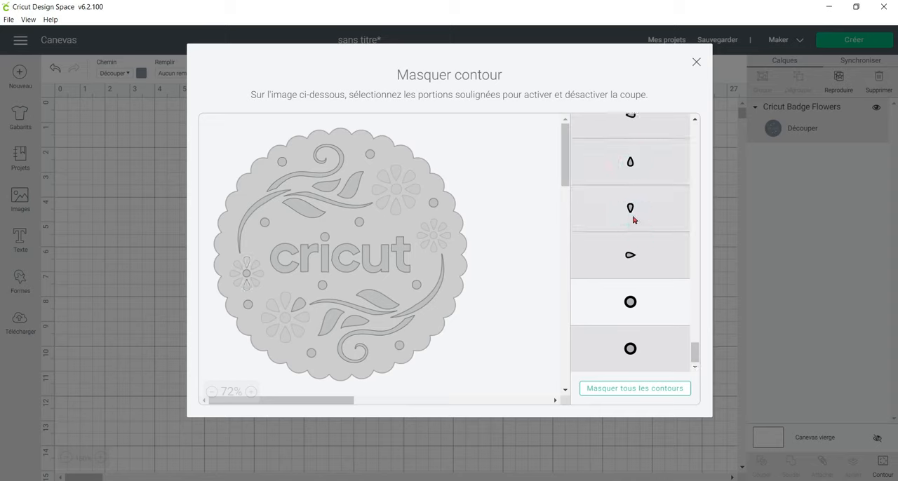
{"action": "left_click", "coordinate": [632, 304]}
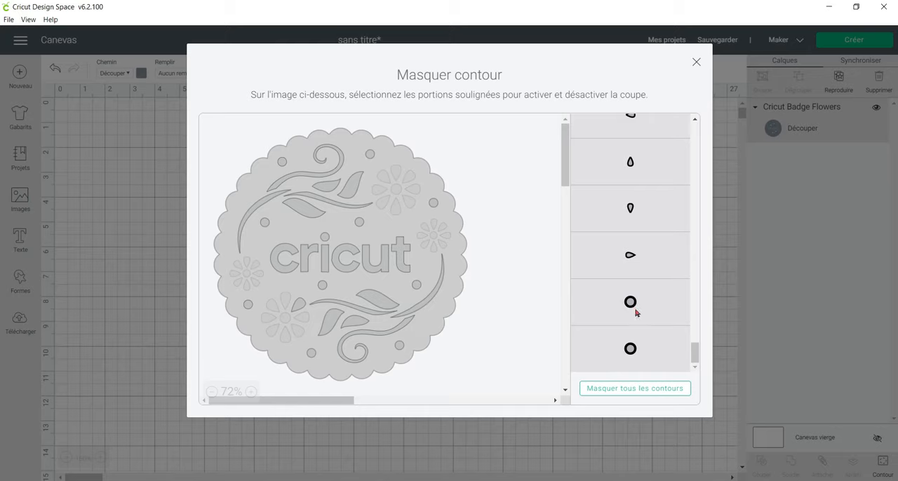
Hide the last petal of the large lower-left flower, then move the badge slightly up and right on the canvas.
{"action": "scroll", "coordinate": [630, 301], "scroll_direction": "up", "scroll_amount": 5}
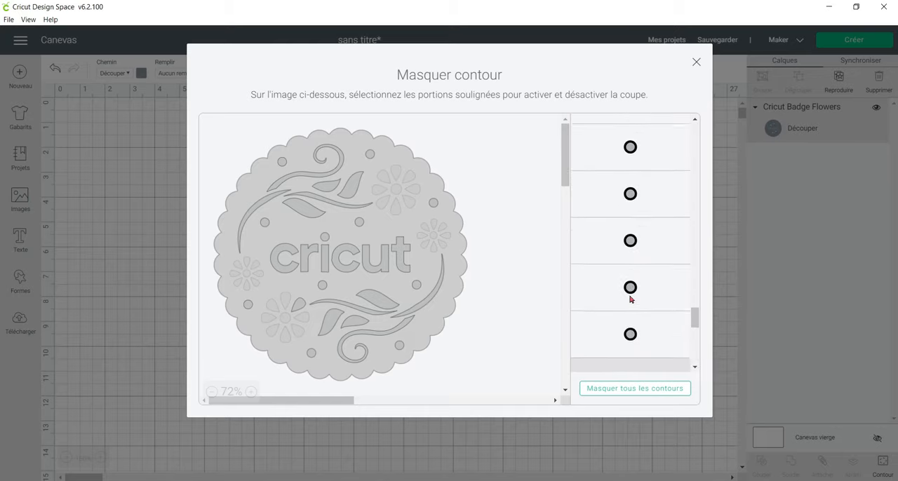
{"action": "scroll", "coordinate": [631, 298], "scroll_direction": "up", "scroll_amount": 5}
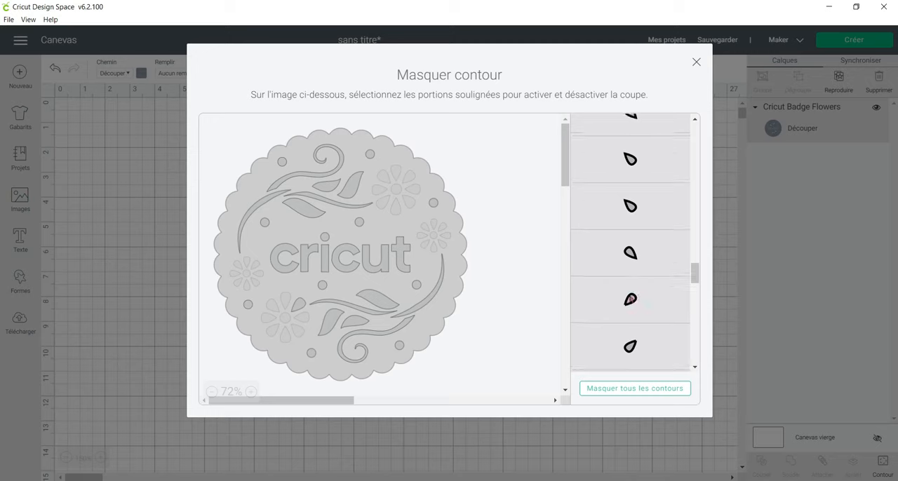
{"action": "left_click", "coordinate": [299, 306]}
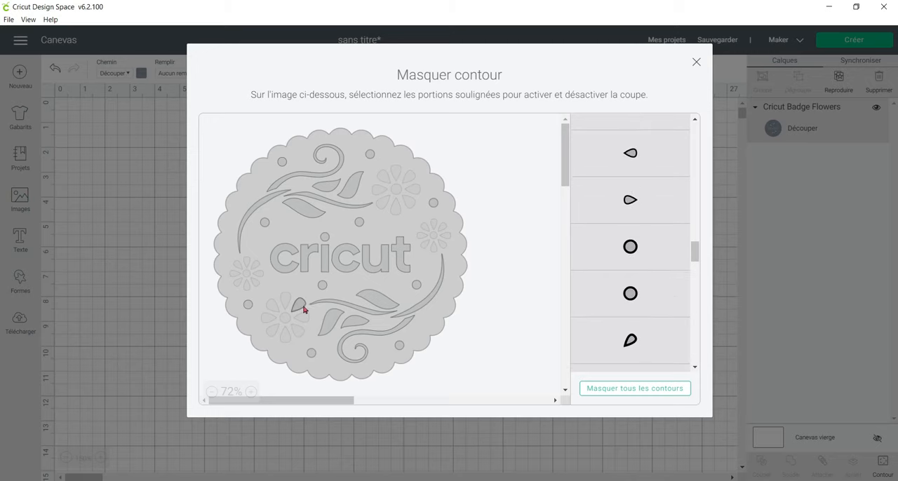
{"action": "scroll", "coordinate": [643, 266], "scroll_direction": "up", "scroll_amount": 6}
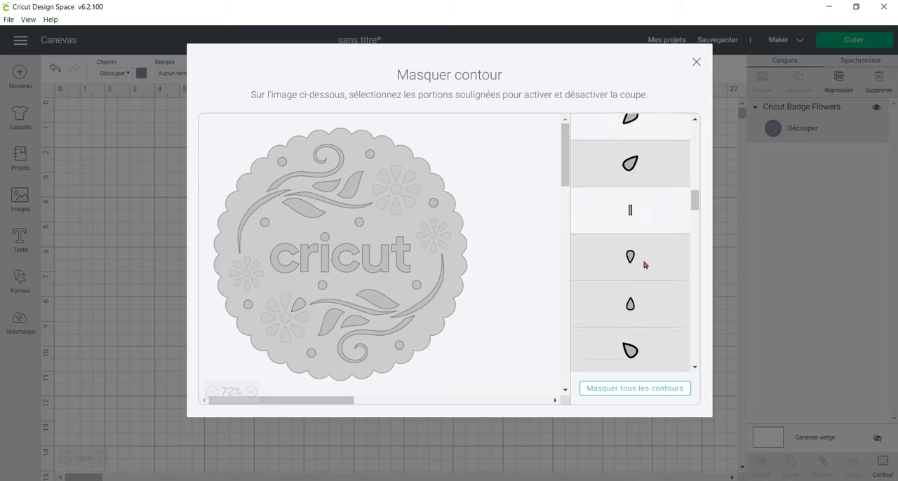
{"action": "scroll", "coordinate": [648, 255], "scroll_direction": "up", "scroll_amount": 3}
{"action": "left_click", "coordinate": [650, 256]}
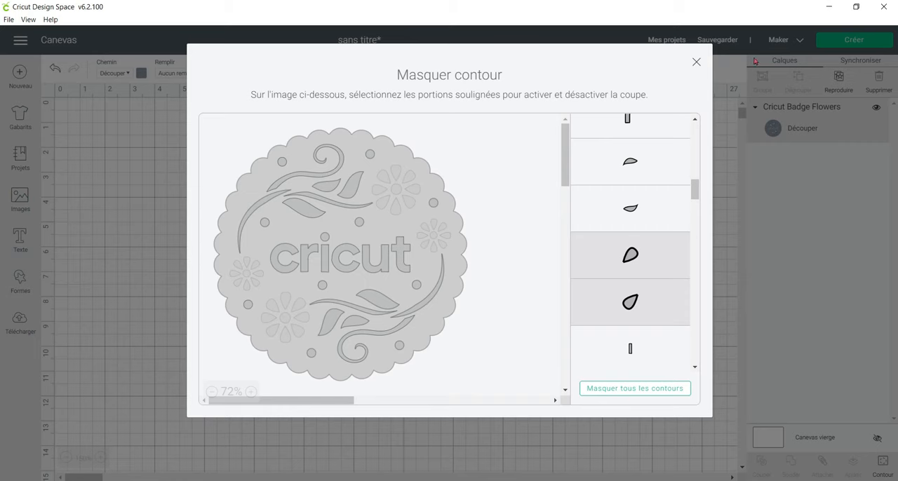
{"action": "left_click", "coordinate": [695, 62]}
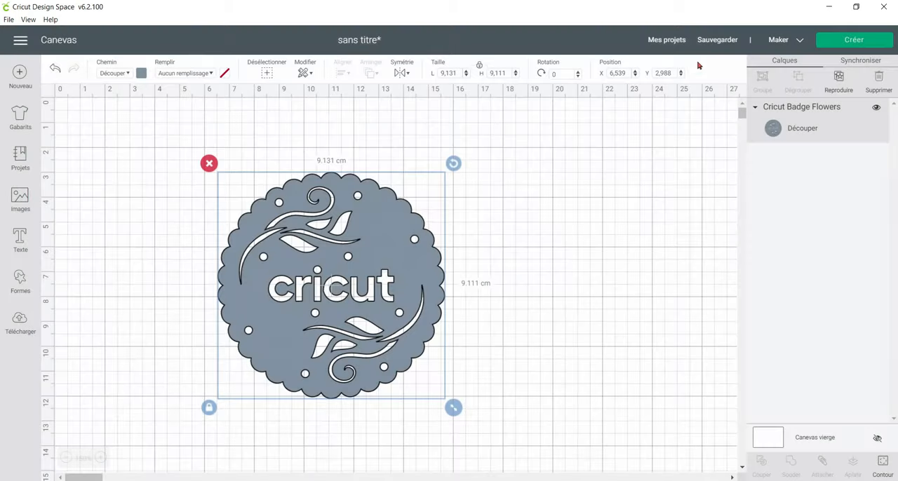
{"action": "left_click_drag", "start_coordinate": [408, 241], "coordinate": [415, 203]}
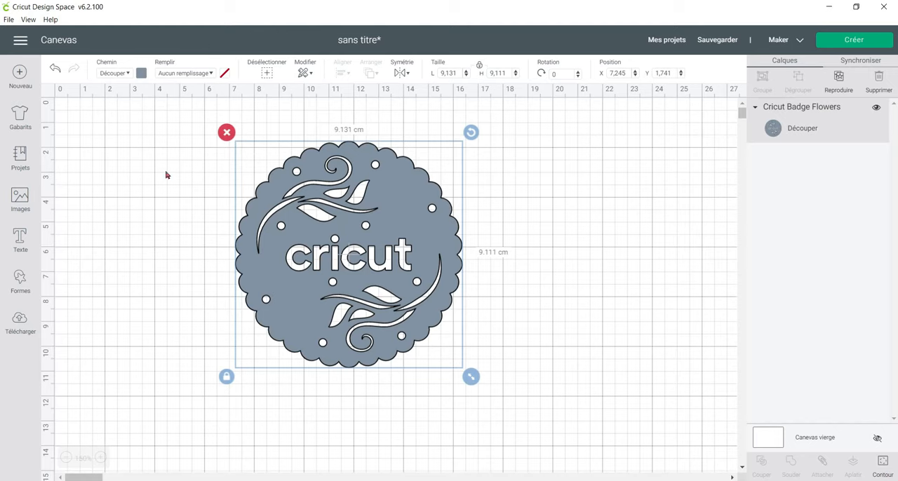
Undo the badge's move and latest contour changes, then delete the badge from the canvas.
{"action": "left_click", "coordinate": [54, 69]}
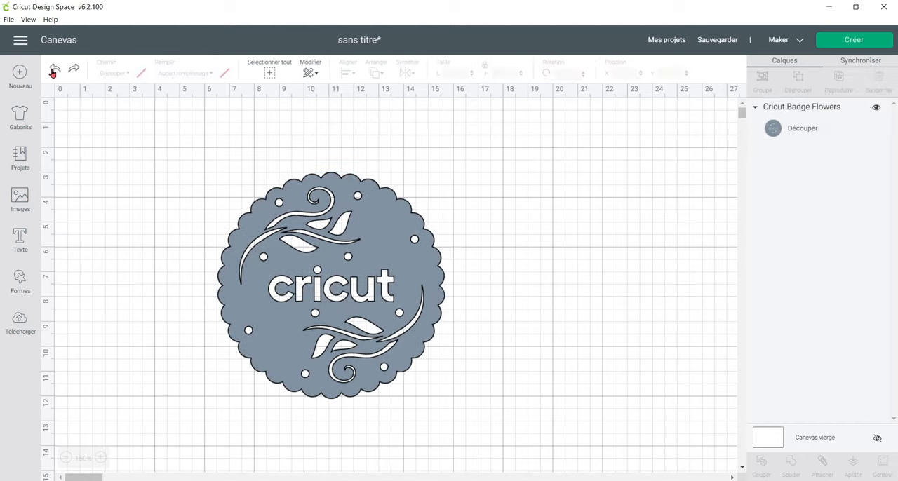
{"action": "left_click", "coordinate": [54, 70]}
{"action": "left_click", "coordinate": [54, 70]}
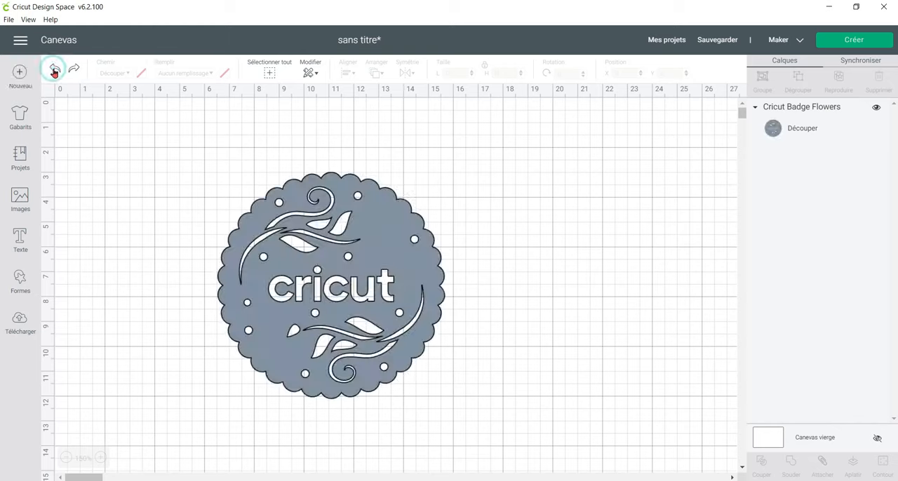
{"action": "left_click", "coordinate": [361, 268]}
{"action": "key", "text": "Delete"}
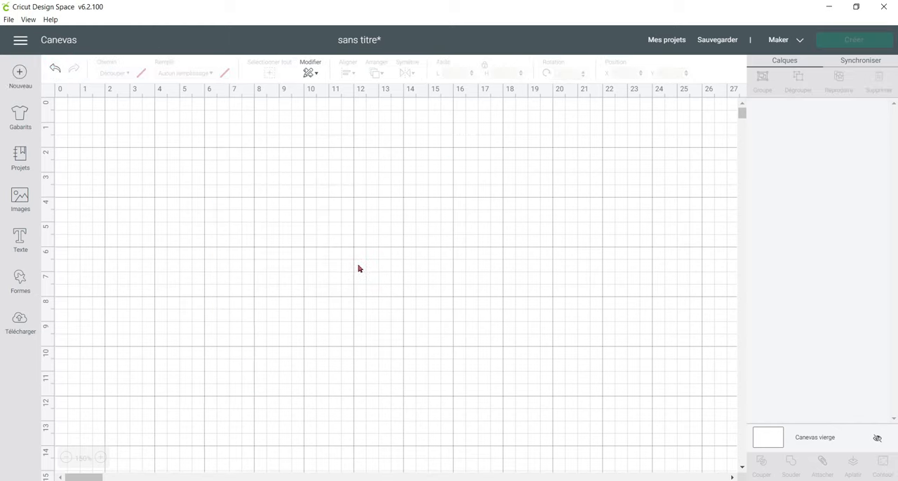
Insert the Cricut Badge Flowers image again, enlarge it to about 7.09 by 7.07 cm, and move it near the canvas's upper-left area.
{"action": "left_click", "coordinate": [28, 196]}
{"action": "left_click", "coordinate": [745, 205]}
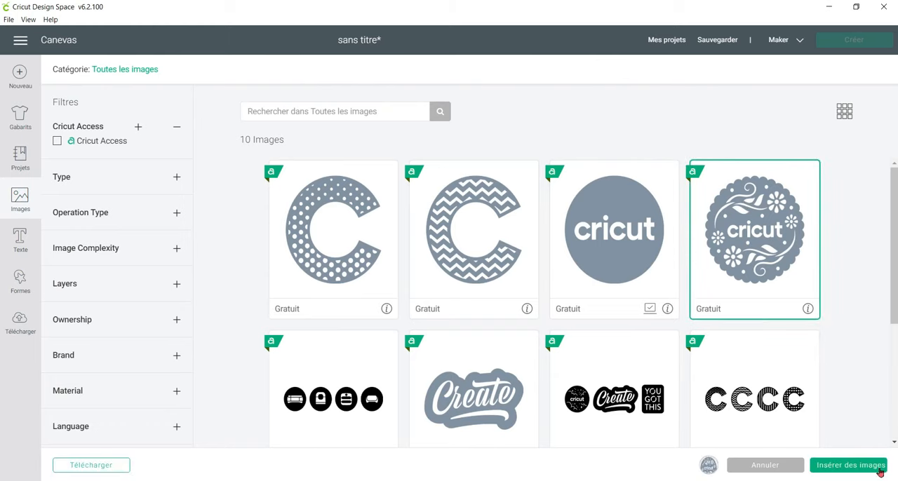
{"action": "left_click", "coordinate": [849, 465]}
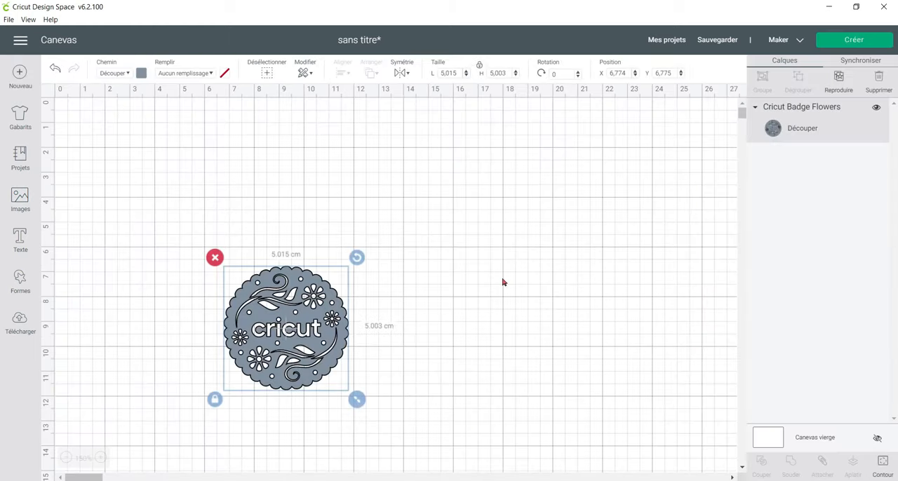
{"action": "left_click_drag", "start_coordinate": [258, 298], "coordinate": [255, 239]}
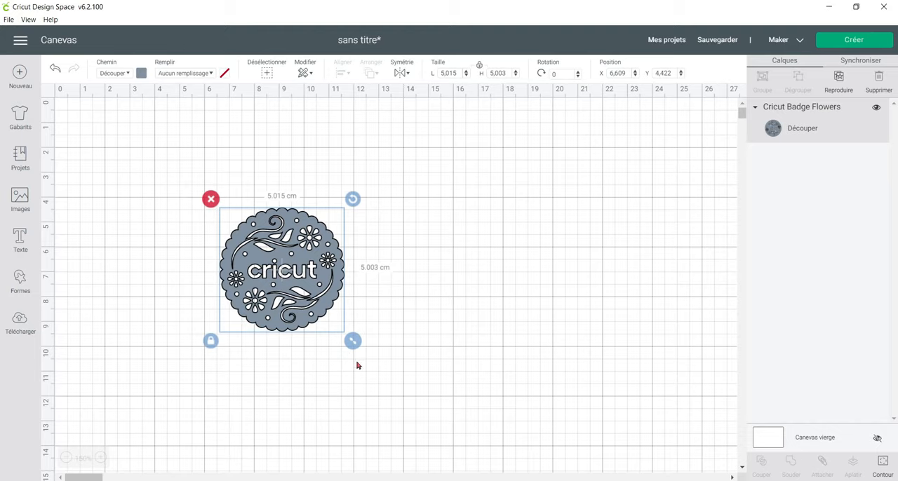
{"action": "left_click_drag", "start_coordinate": [353, 342], "coordinate": [508, 450]}
{"action": "left_click_drag", "start_coordinate": [421, 388], "coordinate": [369, 328]}
{"action": "left_click_drag", "start_coordinate": [438, 409], "coordinate": [351, 332]}
Add a square shape and move it right so that it covers most of the badge.
{"action": "left_click", "coordinate": [101, 458]}
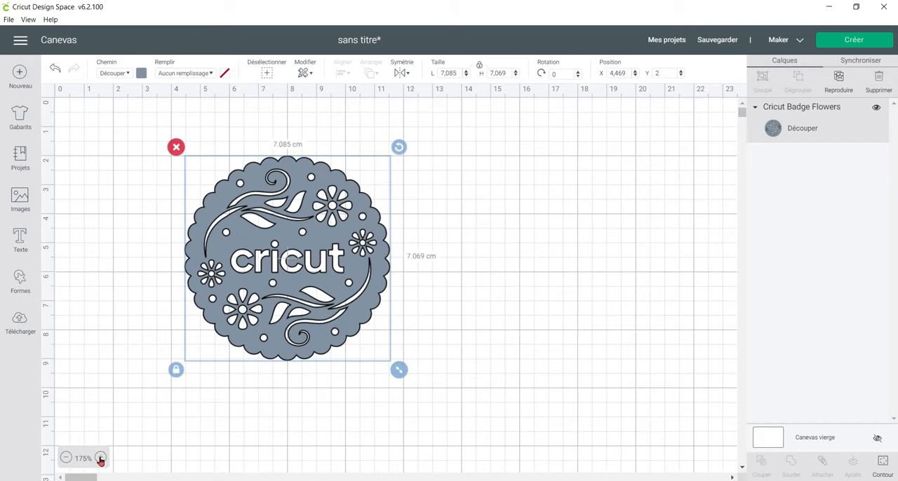
{"action": "left_click", "coordinate": [100, 458]}
{"action": "scroll", "coordinate": [563, 393], "scroll_direction": "down", "scroll_amount": 2}
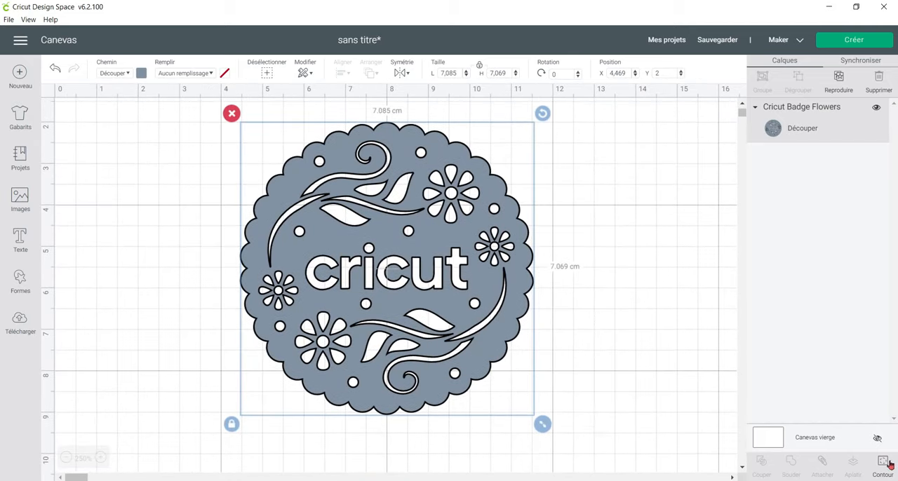
{"action": "left_click", "coordinate": [636, 277]}
{"action": "left_click", "coordinate": [425, 216]}
{"action": "left_click", "coordinate": [20, 278]}
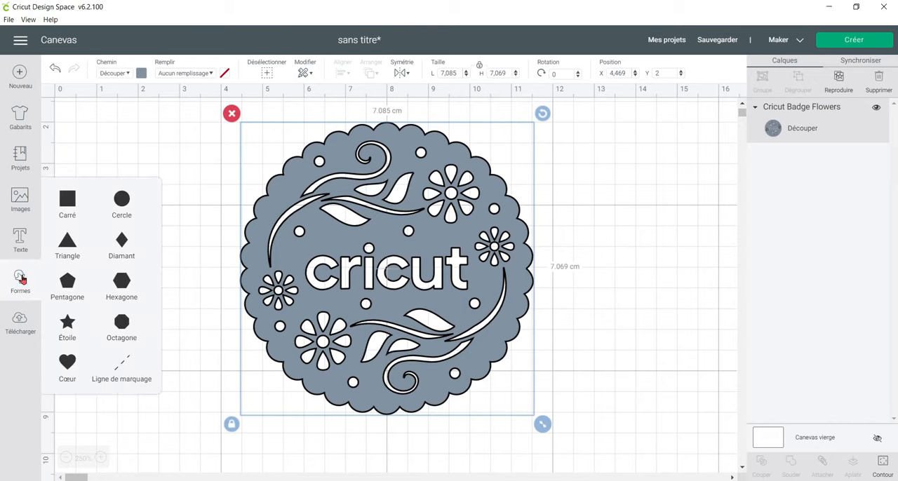
{"action": "left_click", "coordinate": [70, 204]}
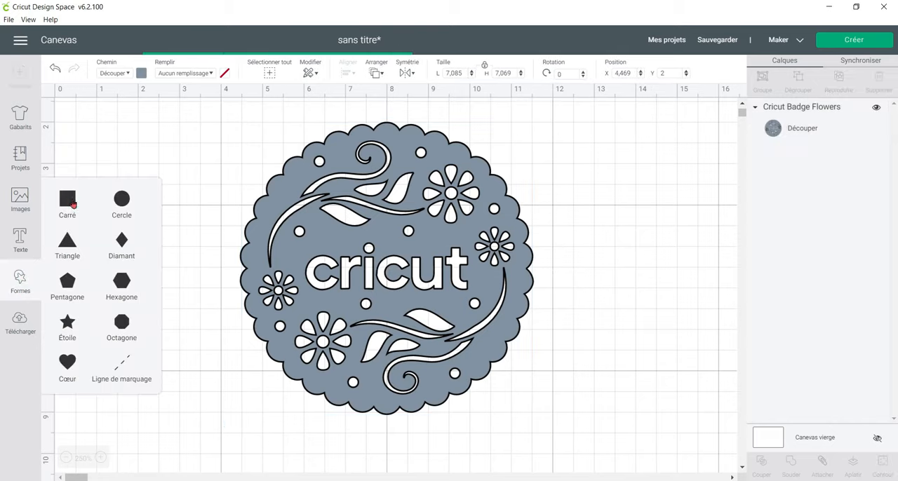
{"action": "left_click_drag", "start_coordinate": [412, 368], "coordinate": [525, 287]}
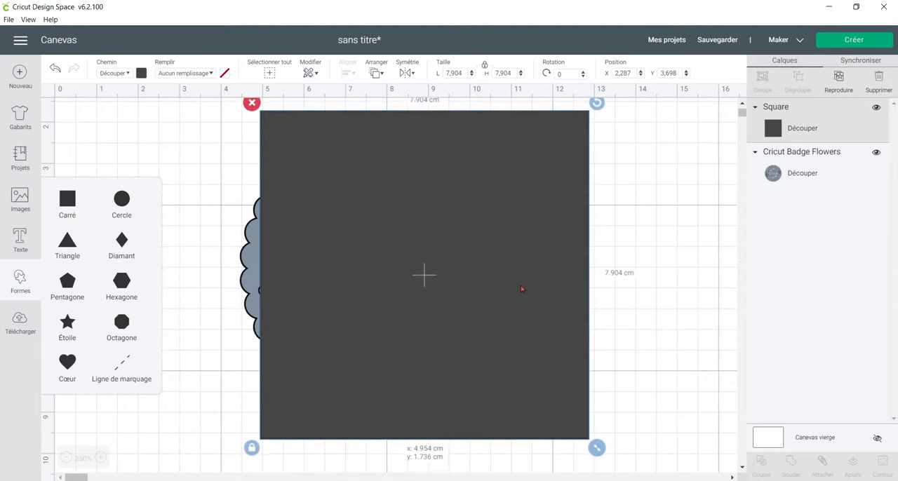
Unlock the square's proportions, reshape it to about 4.21 by 1.30 cm, and place it over the word "cricut" on the badge.
{"action": "left_click", "coordinate": [251, 447]}
{"action": "left_click_drag", "start_coordinate": [607, 447], "coordinate": [441, 166]}
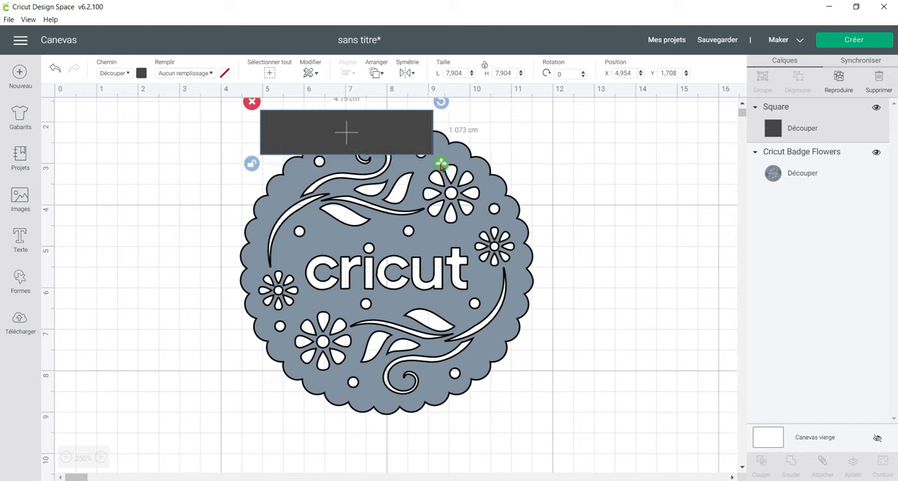
{"action": "left_click_drag", "start_coordinate": [386, 144], "coordinate": [426, 273]}
{"action": "left_click_drag", "start_coordinate": [476, 295], "coordinate": [478, 305]}
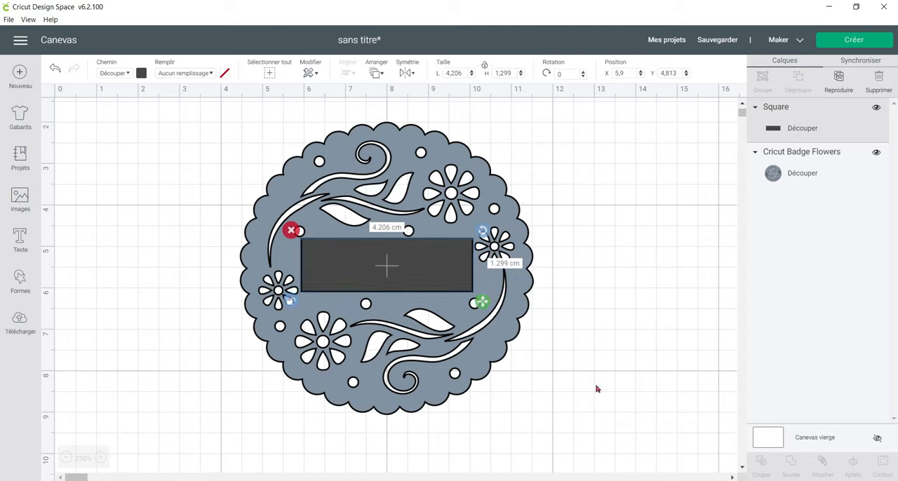
{"action": "left_click_drag", "start_coordinate": [419, 288], "coordinate": [417, 289]}
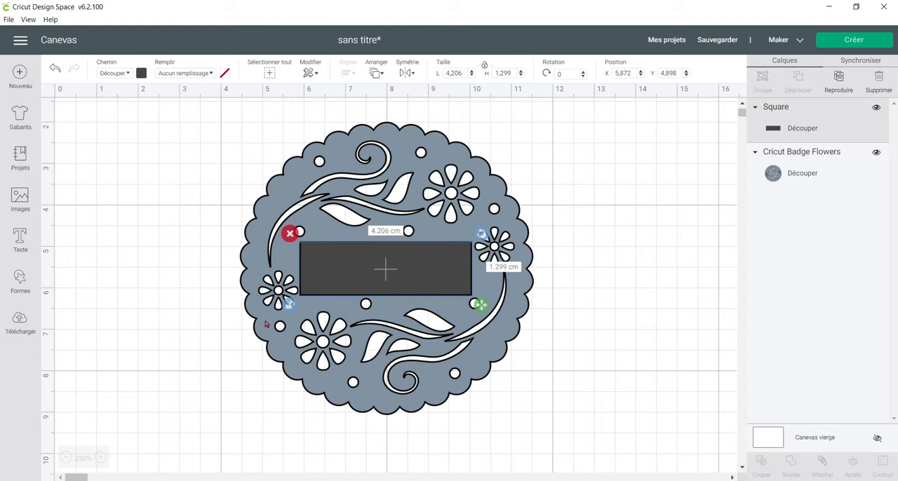
Select the rectangle together with the badge and slice them.
{"action": "left_click", "coordinate": [169, 143]}
{"action": "left_click_drag", "start_coordinate": [168, 139], "coordinate": [588, 389]}
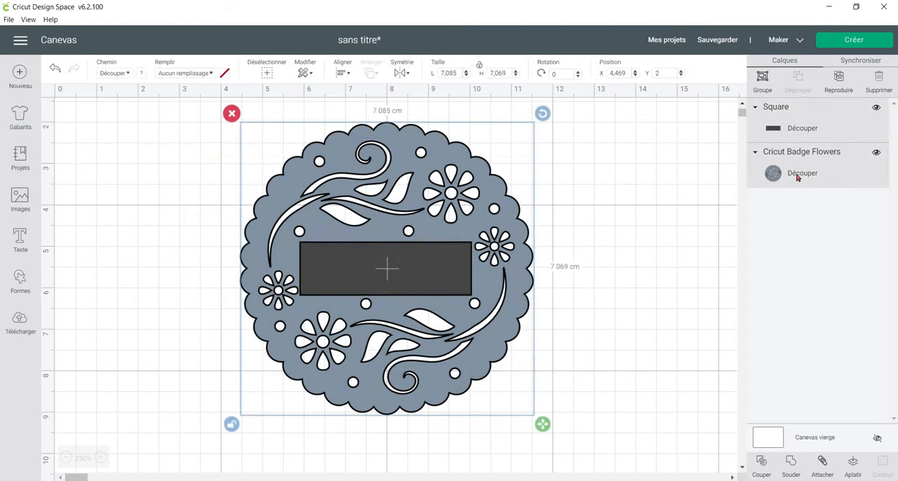
{"action": "left_click", "coordinate": [762, 462]}
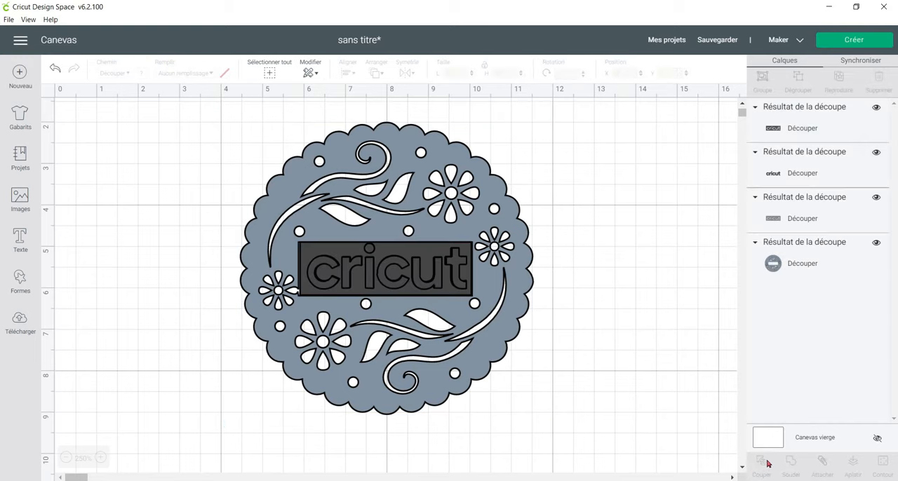
Move the three sliced "cricut" pieces away from the badge and delete everything from the canvas.
{"action": "left_click_drag", "start_coordinate": [408, 245], "coordinate": [175, 142]}
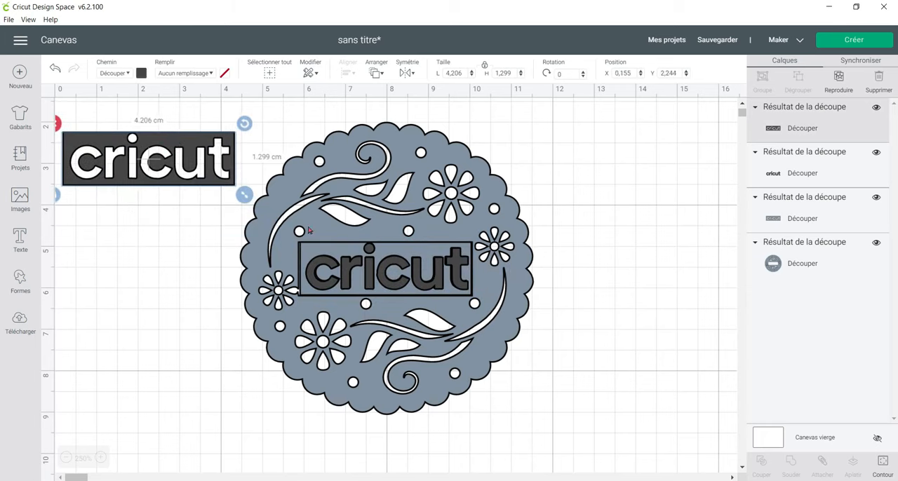
{"action": "left_click_drag", "start_coordinate": [365, 266], "coordinate": [129, 221]}
{"action": "left_click_drag", "start_coordinate": [315, 260], "coordinate": [576, 187]}
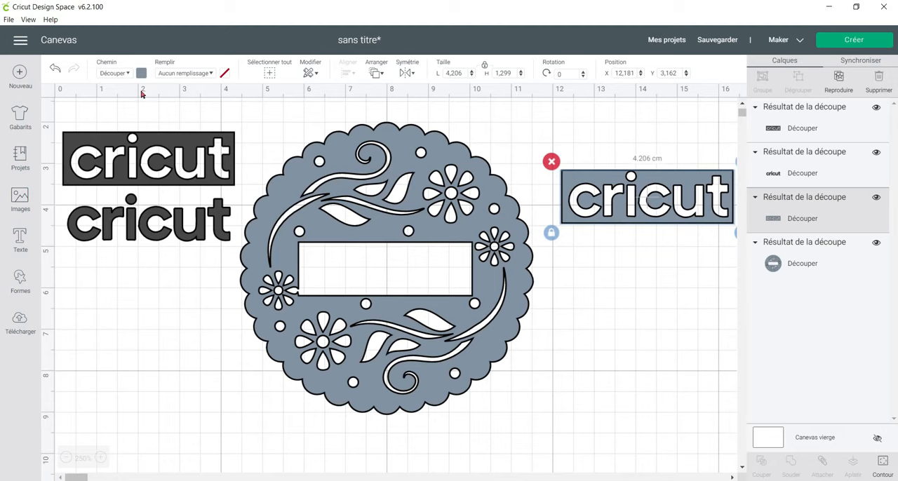
{"action": "left_click_drag", "start_coordinate": [125, 106], "coordinate": [616, 371]}
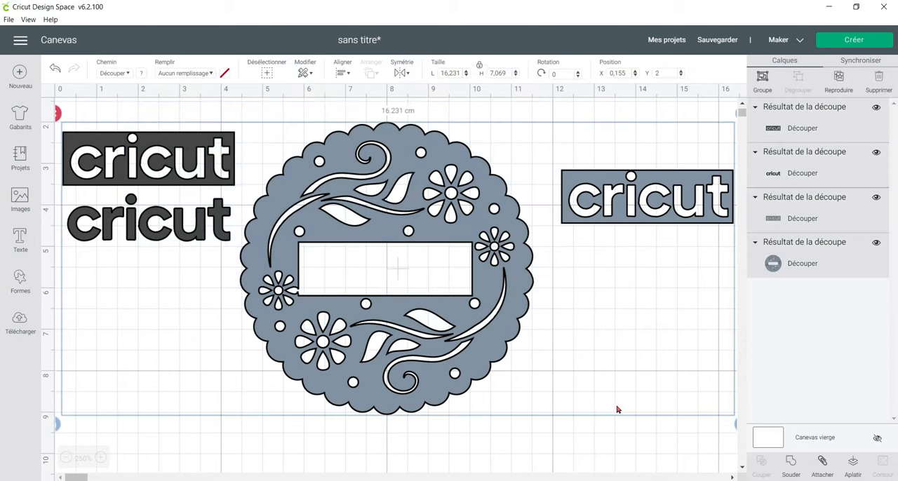
{"action": "key", "text": "Delete"}
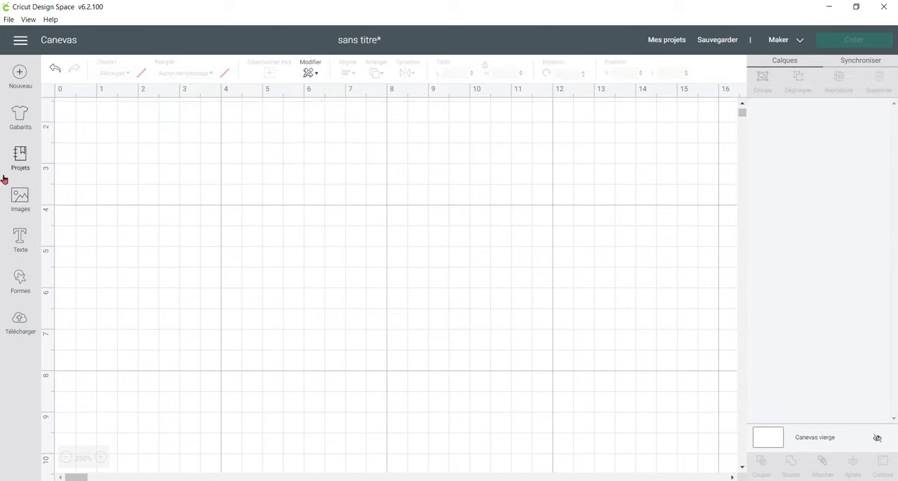
Add a square shape, colour it pale yellow, and position it at about X 3.99, Y 1.92.
{"action": "left_click", "coordinate": [26, 284]}
{"action": "left_click", "coordinate": [64, 208]}
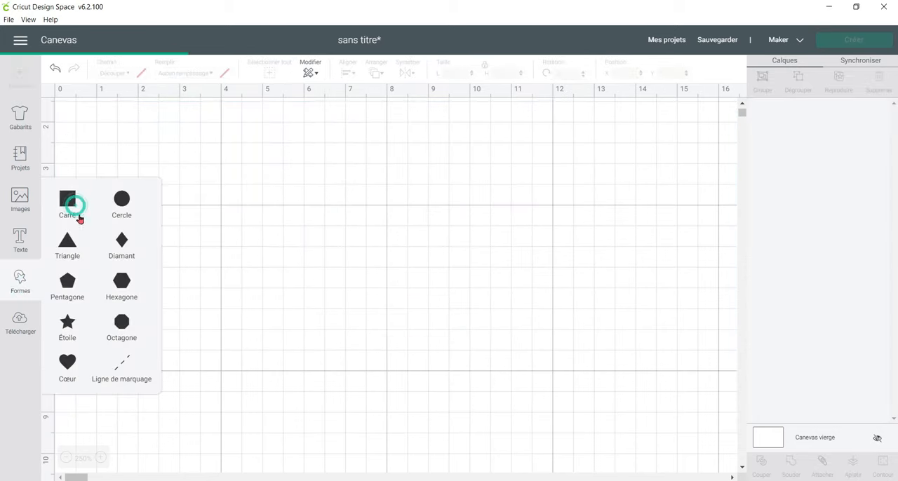
{"action": "left_click_drag", "start_coordinate": [385, 353], "coordinate": [372, 230]}
{"action": "left_click", "coordinate": [131, 74]}
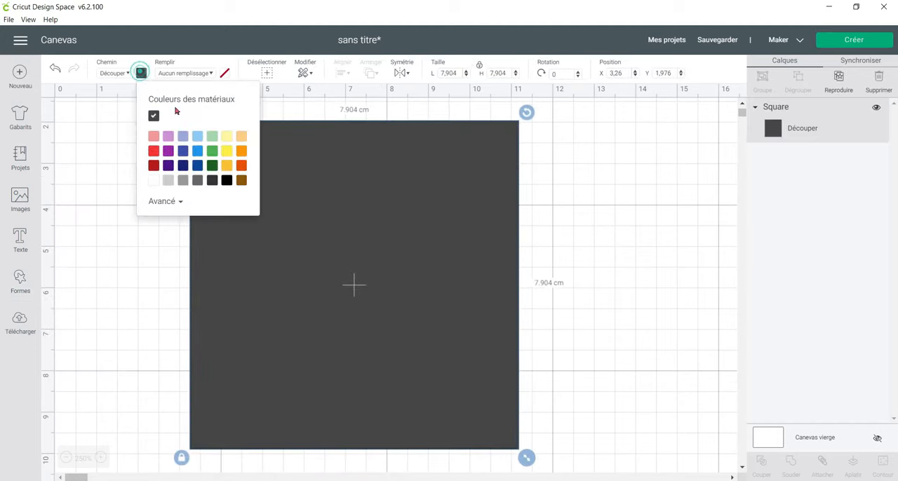
{"action": "left_click", "coordinate": [227, 136]}
{"action": "left_click_drag", "start_coordinate": [364, 286], "coordinate": [394, 285]}
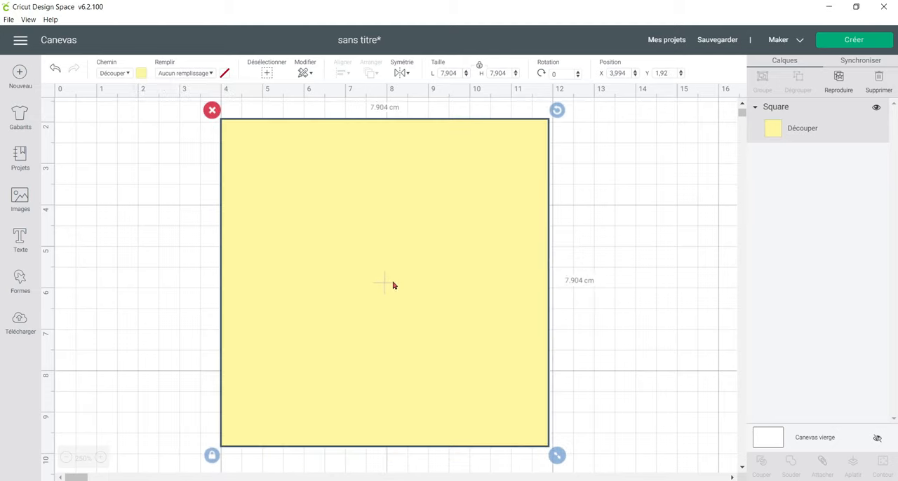
Add a star, shrink it to about 1.97 by 1.88 cm, and place it in the yellow square's upper-left corner.
{"action": "left_click", "coordinate": [19, 279]}
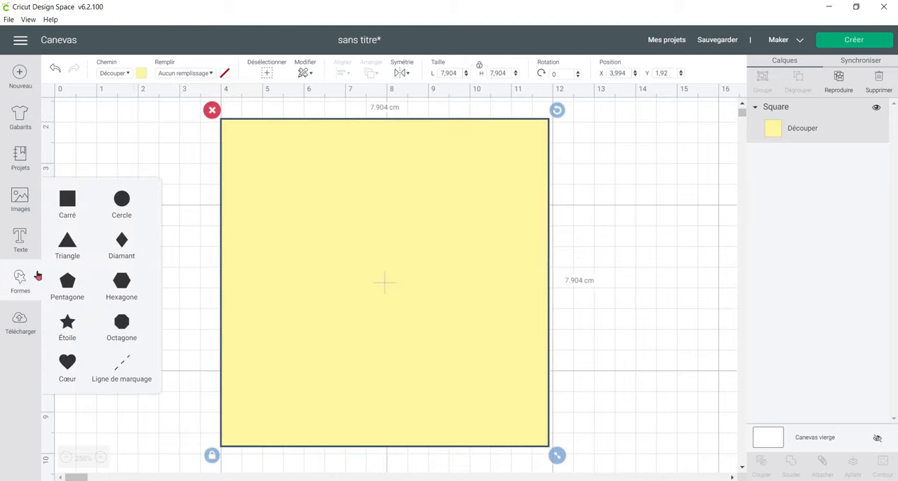
{"action": "left_click", "coordinate": [71, 327]}
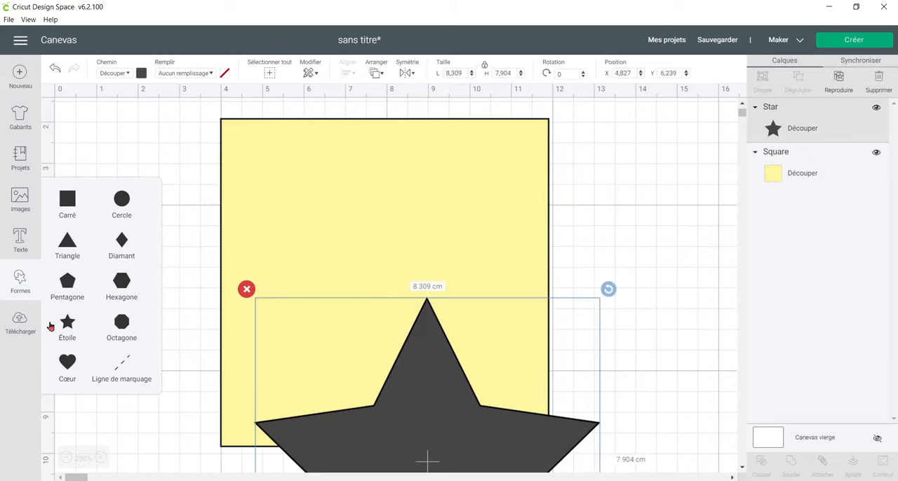
{"action": "left_click_drag", "start_coordinate": [473, 453], "coordinate": [444, 333]}
{"action": "left_click_drag", "start_coordinate": [447, 395], "coordinate": [459, 343]}
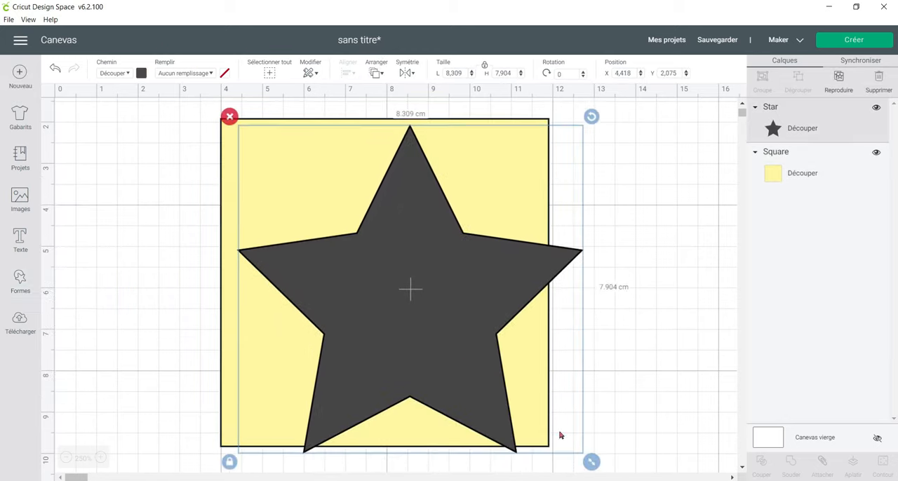
{"action": "left_click_drag", "start_coordinate": [592, 462], "coordinate": [325, 214]}
{"action": "left_click_drag", "start_coordinate": [278, 167], "coordinate": [268, 164]}
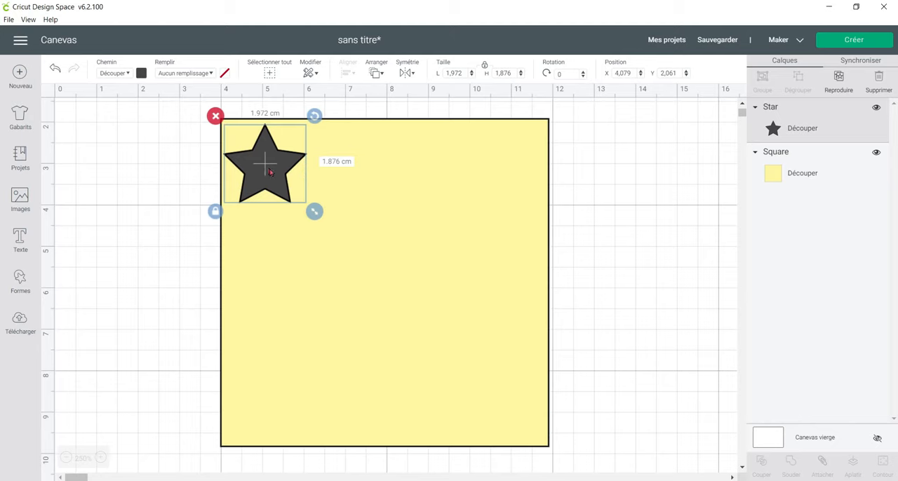
Slice the star with the yellow square and move the two resulting stars to the left of the square.
{"action": "left_click_drag", "start_coordinate": [163, 117], "coordinate": [306, 204]}
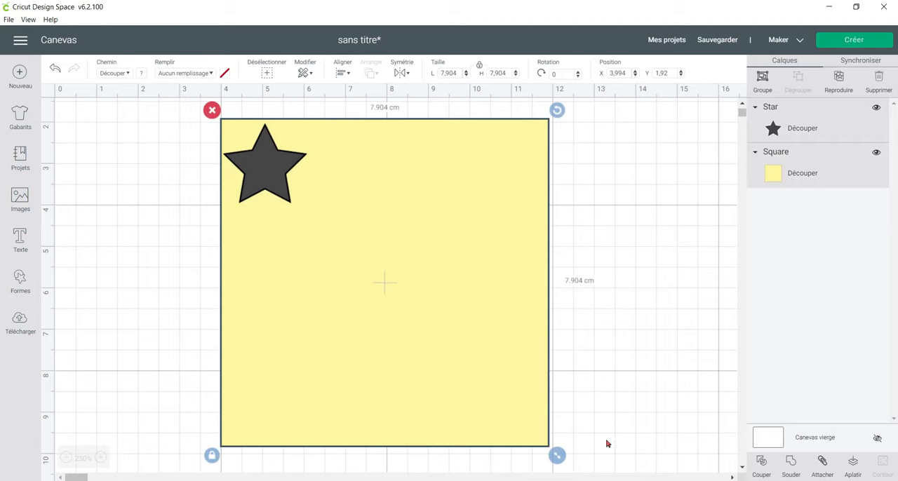
{"action": "left_click", "coordinate": [762, 464]}
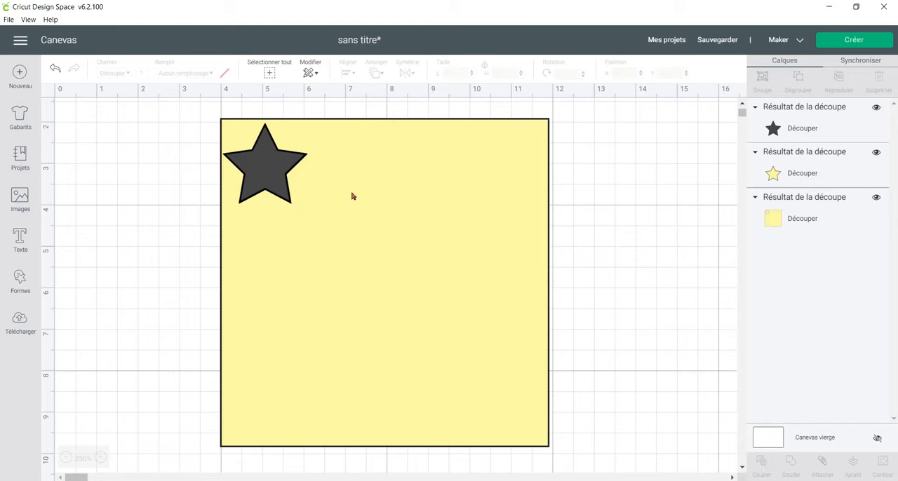
{"action": "left_click_drag", "start_coordinate": [268, 160], "coordinate": [121, 160]}
{"action": "left_click_drag", "start_coordinate": [262, 154], "coordinate": [117, 240]}
{"action": "left_click_drag", "start_coordinate": [318, 222], "coordinate": [306, 234]}
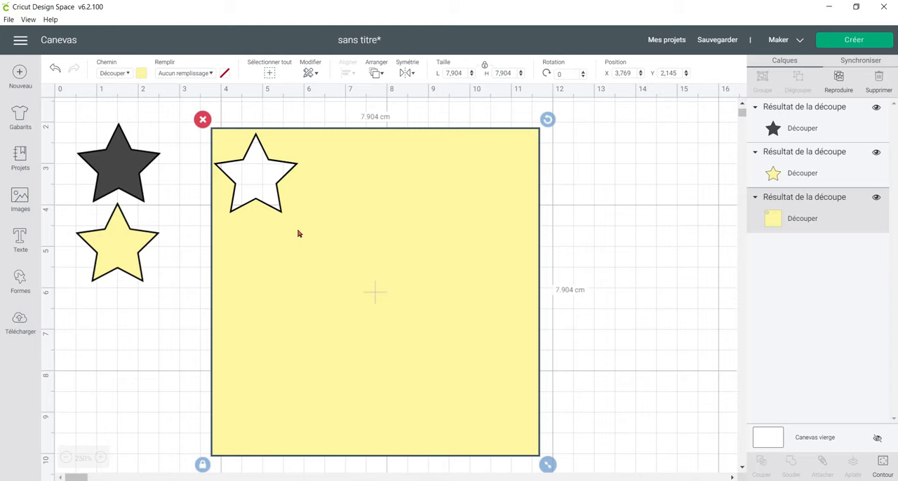
Move both cut stars onto the square and compare slice availability with all three shapes and with only the dark star and square selected.
{"action": "left_click_drag", "start_coordinate": [115, 165], "coordinate": [378, 222]}
{"action": "left_click_drag", "start_coordinate": [120, 232], "coordinate": [344, 270]}
{"action": "left_click_drag", "start_coordinate": [165, 141], "coordinate": [451, 348]}
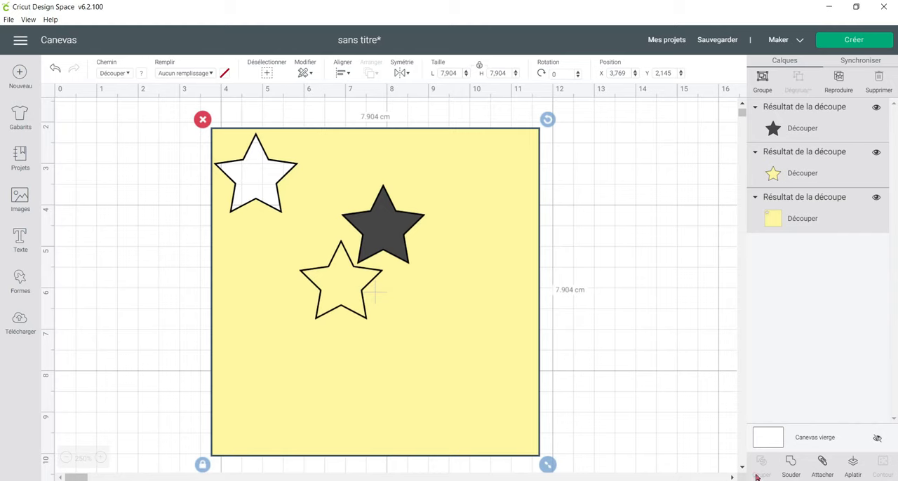
{"action": "left_click", "coordinate": [631, 194]}
{"action": "left_click_drag", "start_coordinate": [603, 245], "coordinate": [401, 265]}
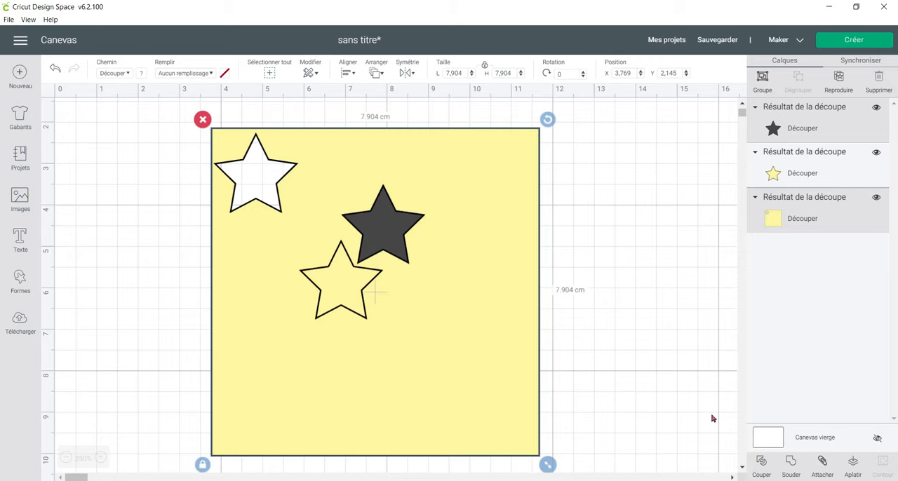
Select the square and both stars together and delete them from the canvas.
{"action": "left_click", "coordinate": [156, 114]}
{"action": "left_click_drag", "start_coordinate": [155, 135], "coordinate": [532, 397]}
{"action": "key", "text": "Delete"}
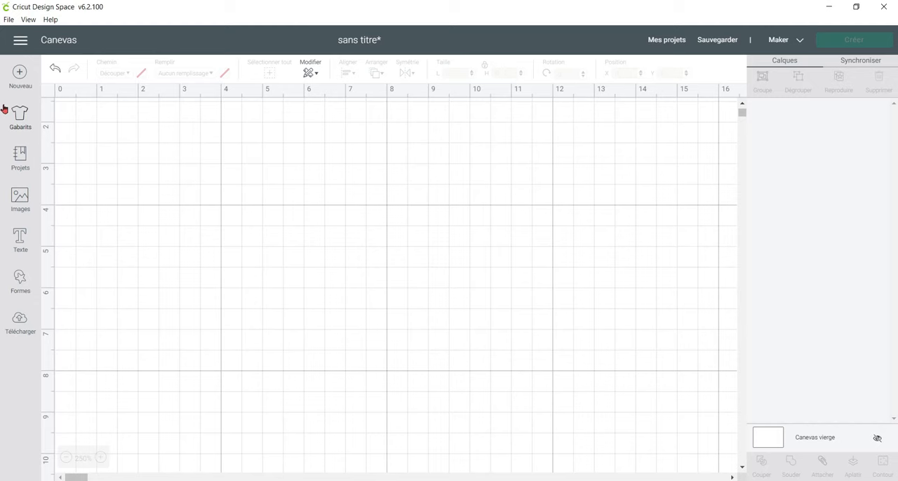
Insert the Cricut Logo Circle image from the library and move it up toward the left part of the canvas.
{"action": "left_click", "coordinate": [17, 191]}
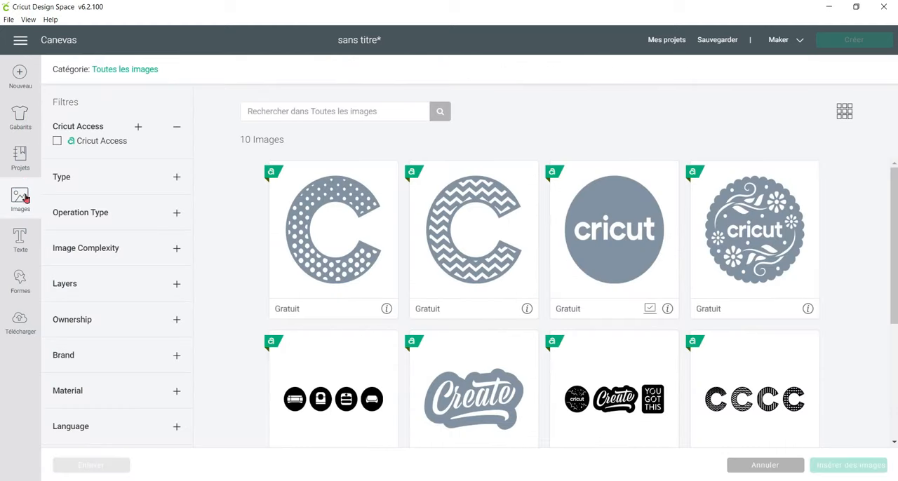
{"action": "left_click", "coordinate": [646, 237]}
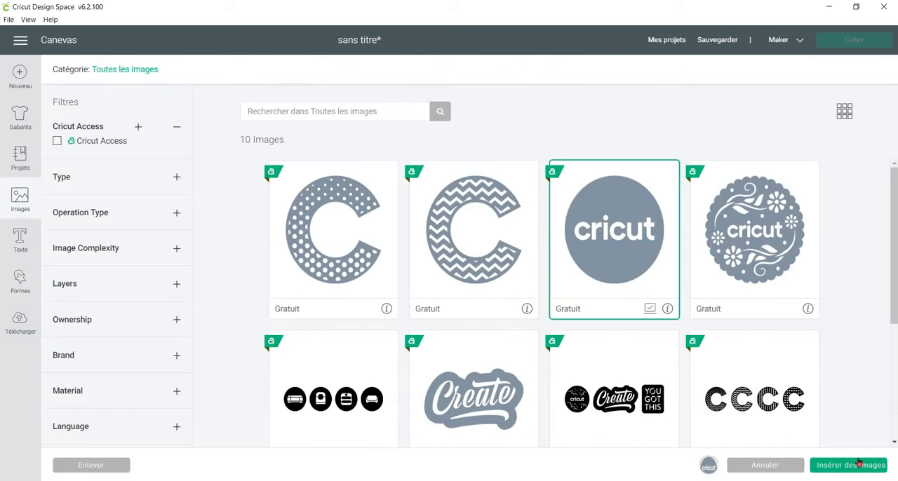
{"action": "left_click", "coordinate": [859, 469]}
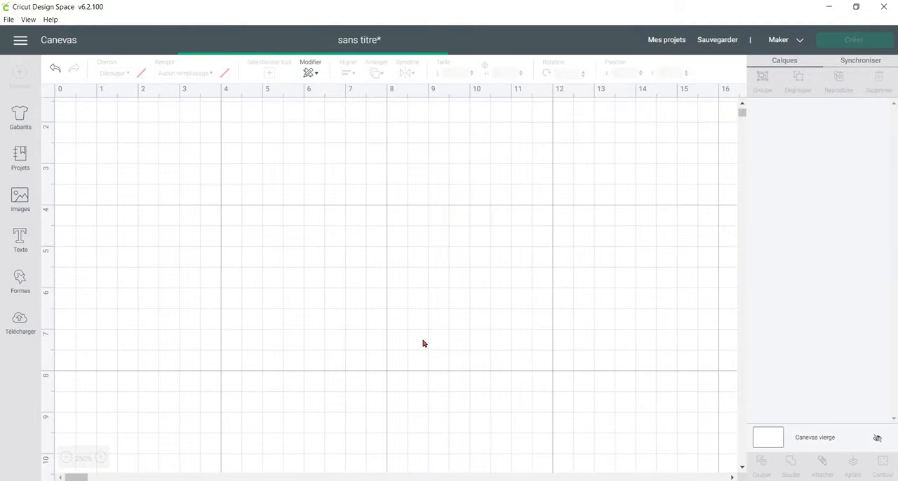
{"action": "left_click_drag", "start_coordinate": [376, 381], "coordinate": [261, 255]}
Duplicate the logo circle twice and arrange the three circles in a horizontal row with their edges overlapping.
{"action": "left_click", "coordinate": [839, 79]}
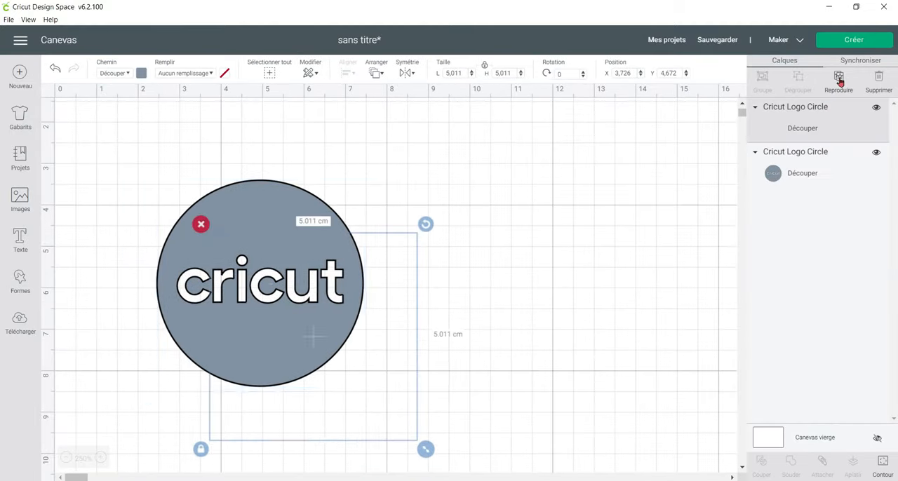
{"action": "left_click", "coordinate": [839, 78]}
{"action": "left_click_drag", "start_coordinate": [391, 329], "coordinate": [660, 235]}
{"action": "left_click_drag", "start_coordinate": [358, 315], "coordinate": [479, 270]}
{"action": "left_click_drag", "start_coordinate": [554, 301], "coordinate": [560, 301]}
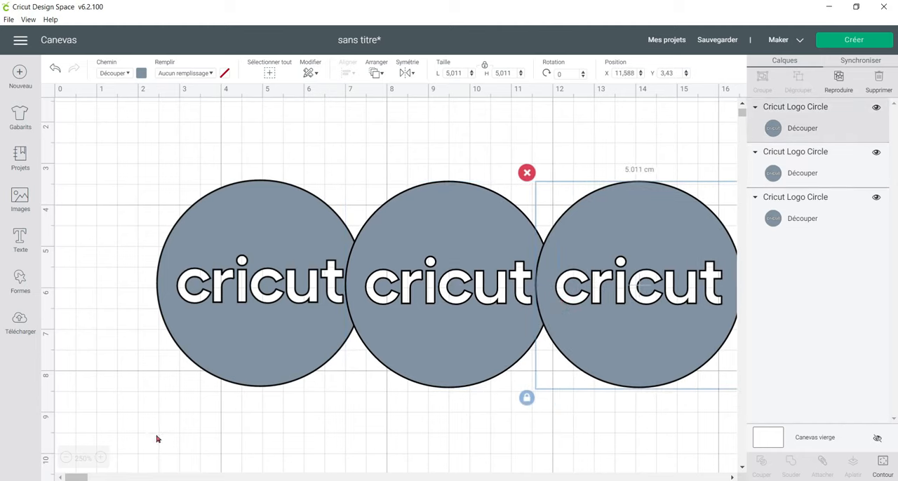
Weld the three overlapping logo circles into one shape and move it to about X 1.62, Y 2.40.
{"action": "left_click_drag", "start_coordinate": [118, 160], "coordinate": [699, 389]}
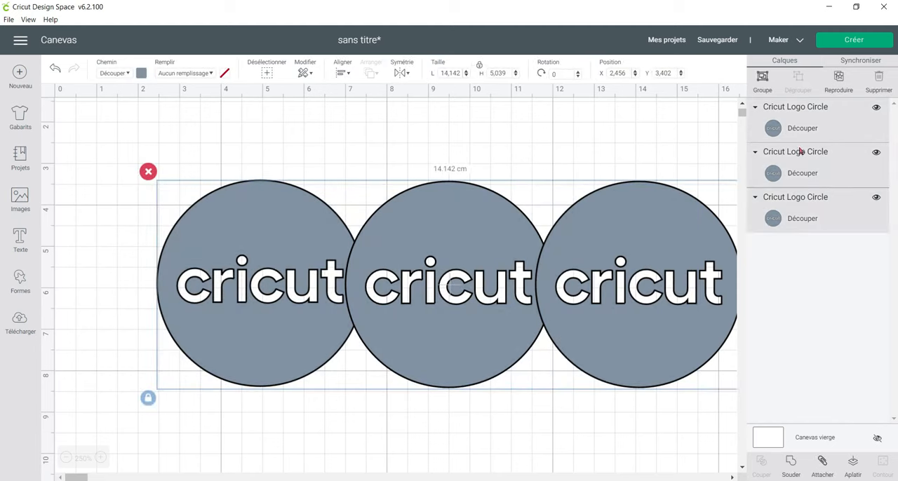
{"action": "left_click", "coordinate": [793, 469]}
{"action": "left_click_drag", "start_coordinate": [644, 346], "coordinate": [610, 305]}
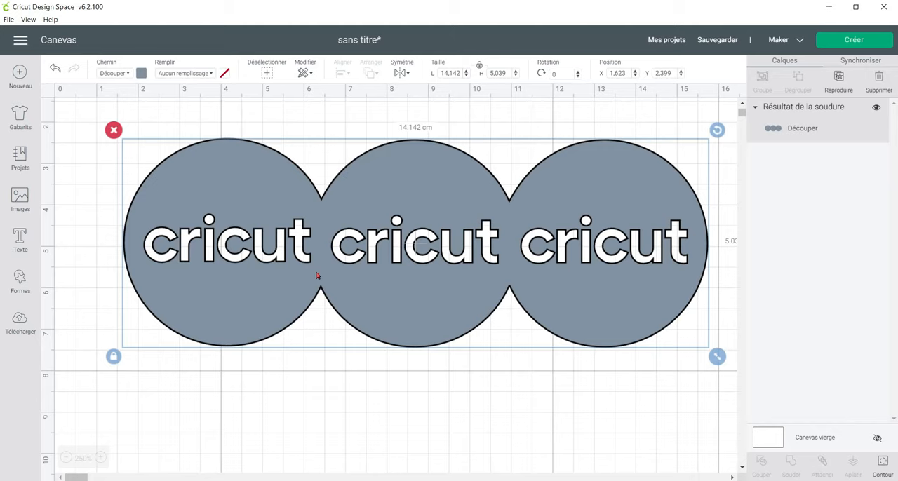
Replace the welded circles with a new white square placed at about X 4.35, Y 2.03.
{"action": "key", "text": "Delete"}
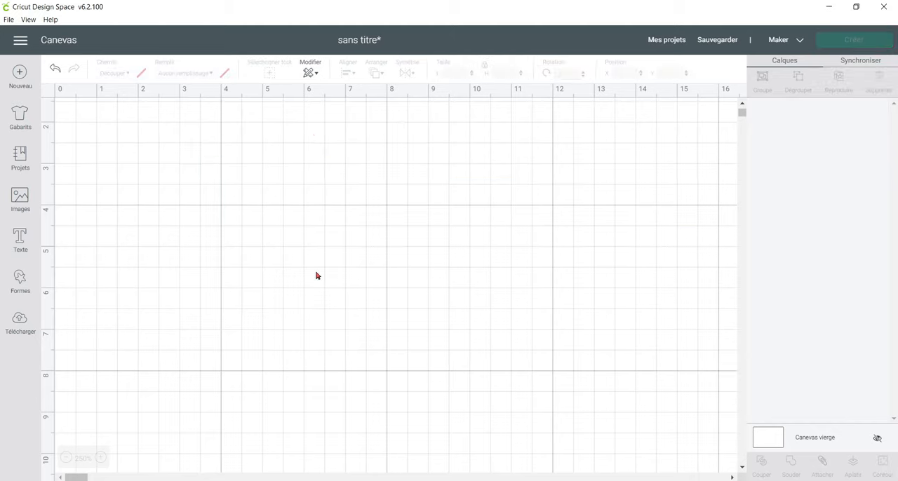
{"action": "left_click", "coordinate": [316, 271]}
{"action": "left_click", "coordinate": [22, 280]}
{"action": "left_click", "coordinate": [67, 202]}
{"action": "left_click_drag", "start_coordinate": [474, 433], "coordinate": [377, 147]}
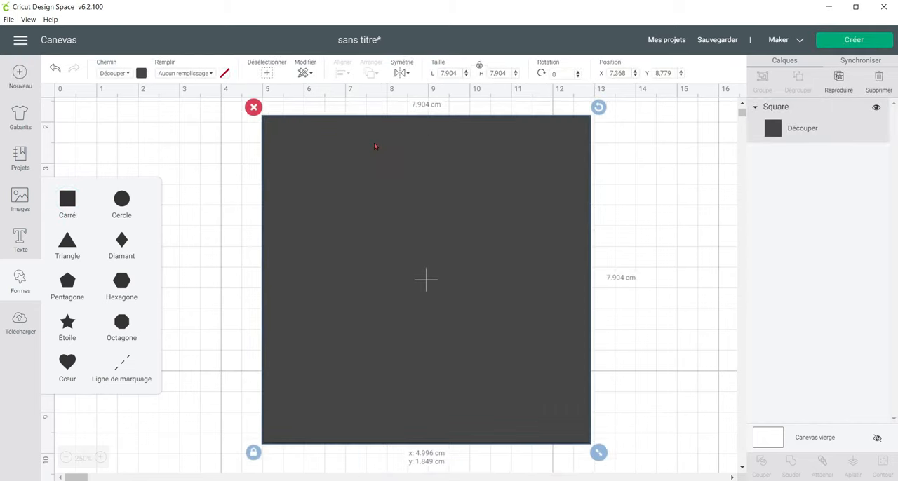
{"action": "left_click", "coordinate": [141, 73]}
{"action": "left_click", "coordinate": [154, 180]}
{"action": "left_click_drag", "start_coordinate": [517, 317], "coordinate": [493, 320]}
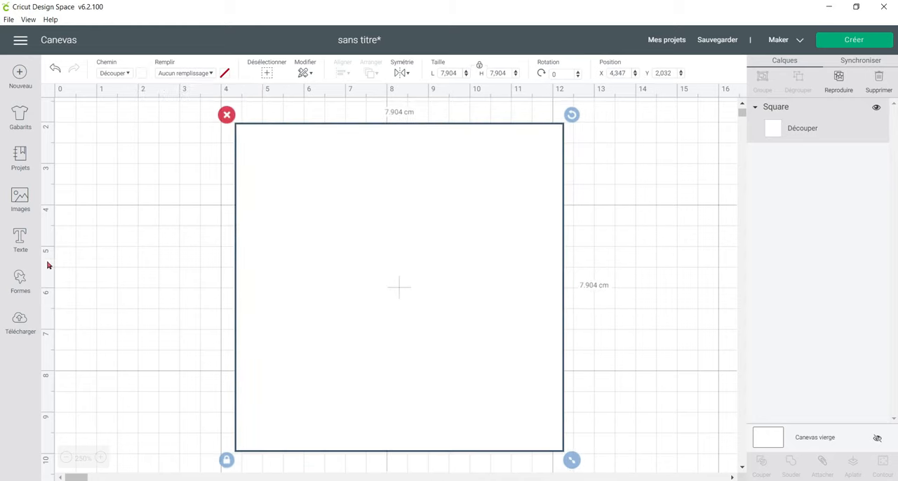
Add the text "Bonjour", shrink it to about 6.15 by 2.06 cm, and place it inside the white square.
{"action": "left_click", "coordinate": [27, 243]}
{"action": "type", "text": "Bonjou"}
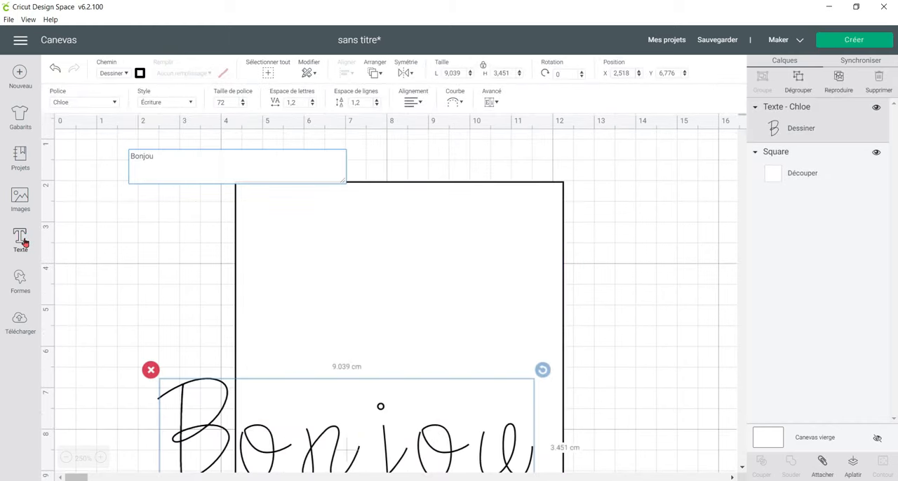
{"action": "type", "text": "r"}
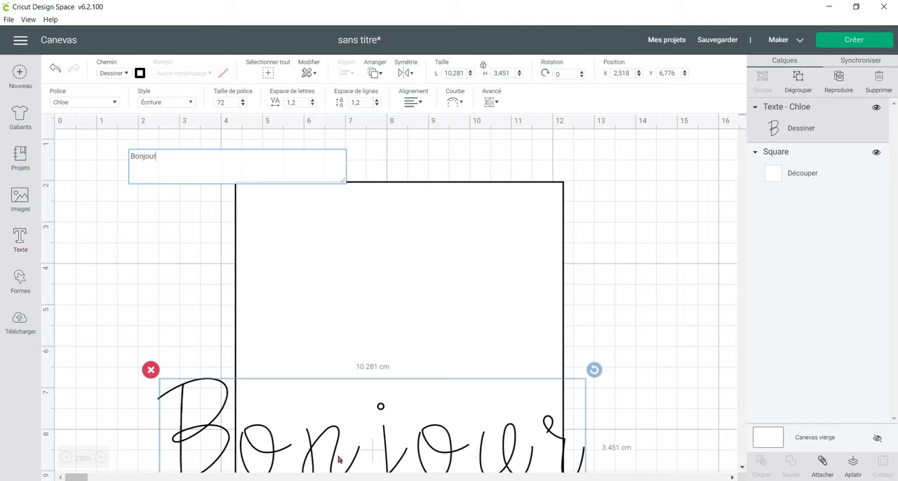
{"action": "left_click_drag", "start_coordinate": [179, 421], "coordinate": [263, 315]}
{"action": "left_click_drag", "start_coordinate": [678, 425], "coordinate": [506, 362]}
{"action": "left_click_drag", "start_coordinate": [430, 324], "coordinate": [452, 339]}
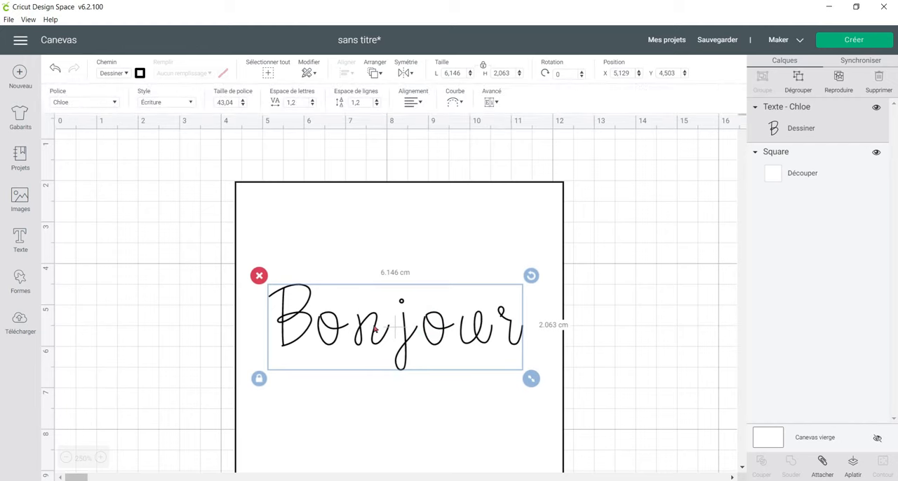
Select the "Bonjour" text together with the square and centre them on each other in both directions.
{"action": "left_click", "coordinate": [180, 212]}
{"action": "left_click_drag", "start_coordinate": [192, 264], "coordinate": [359, 337]}
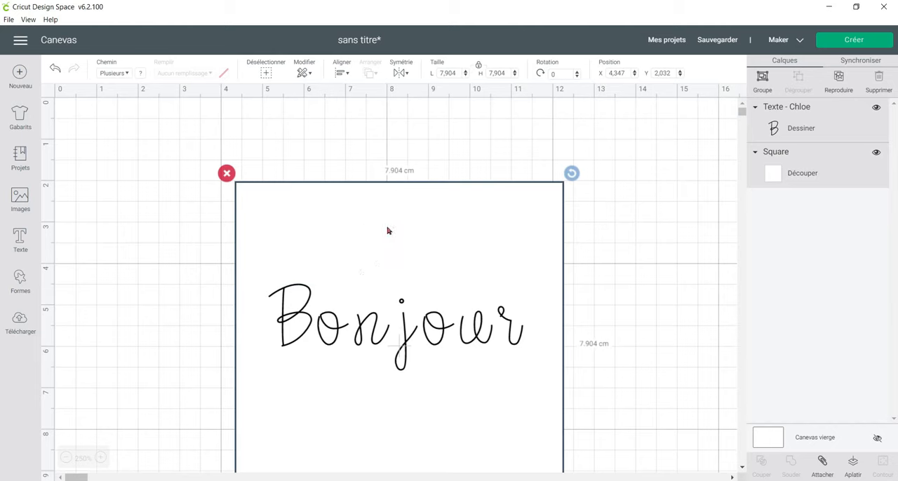
{"action": "left_click", "coordinate": [154, 263]}
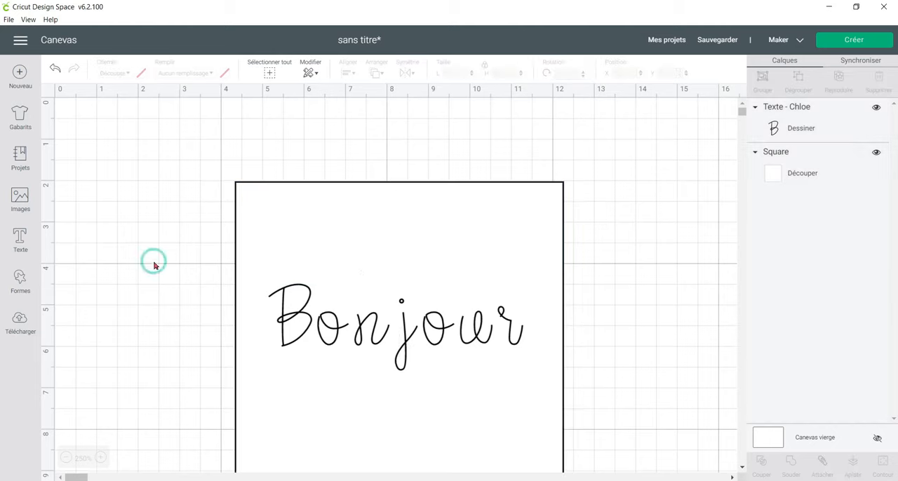
{"action": "left_click_drag", "start_coordinate": [123, 188], "coordinate": [381, 361]}
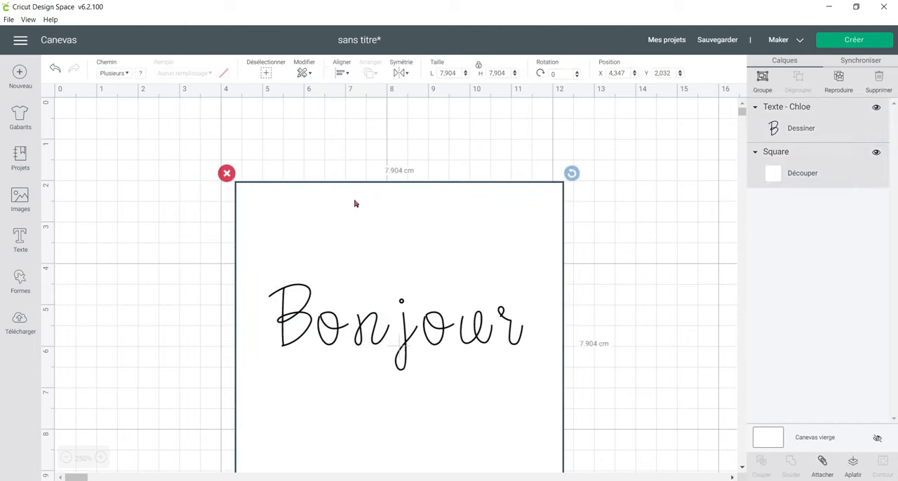
{"action": "left_click", "coordinate": [340, 66]}
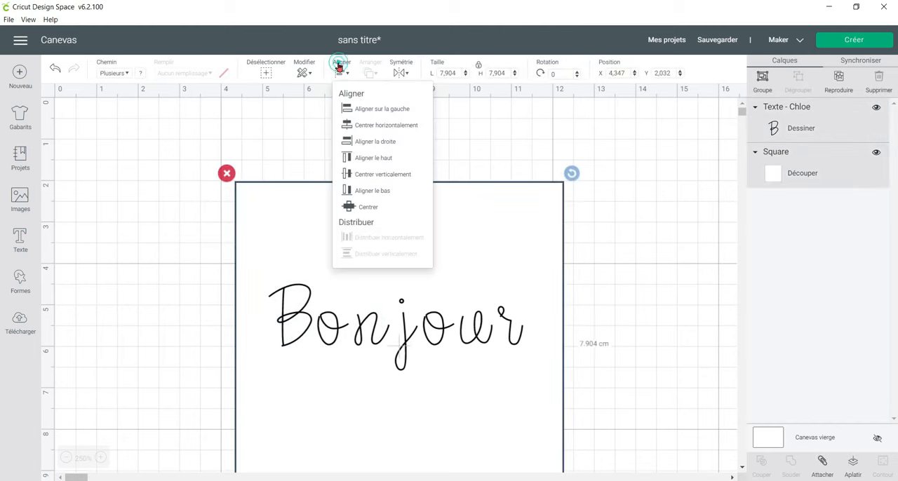
{"action": "left_click", "coordinate": [392, 208]}
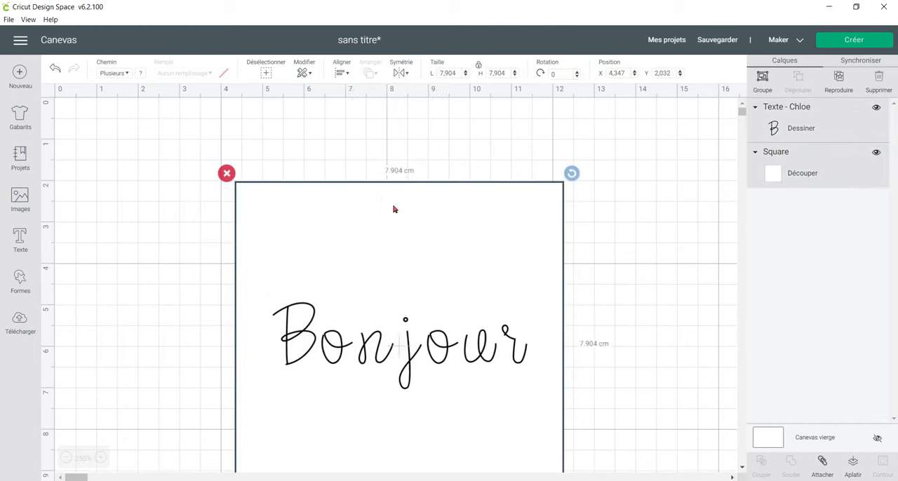
Preview the unattached text and square on the cutting mats, inspect the second mat, and return to the canvas.
{"action": "scroll", "coordinate": [393, 207], "scroll_direction": "down", "scroll_amount": 5}
{"action": "scroll", "coordinate": [394, 208], "scroll_direction": "up", "scroll_amount": 3}
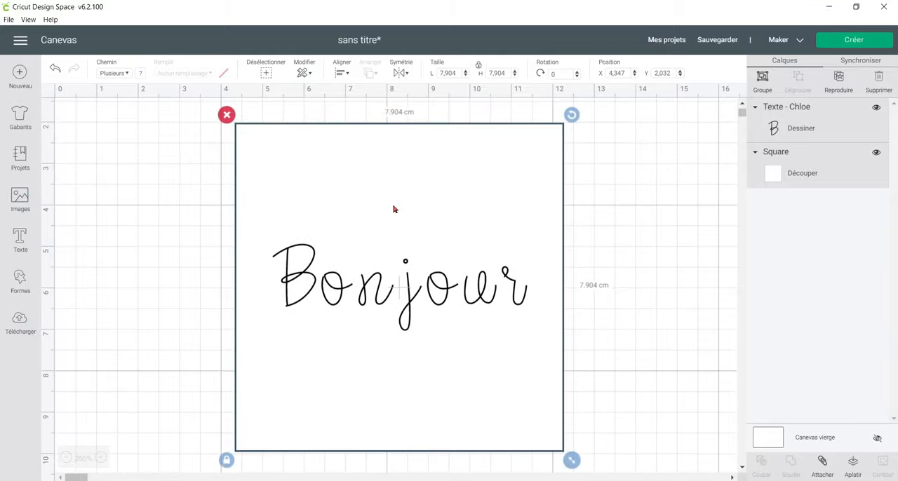
{"action": "left_click", "coordinate": [883, 40]}
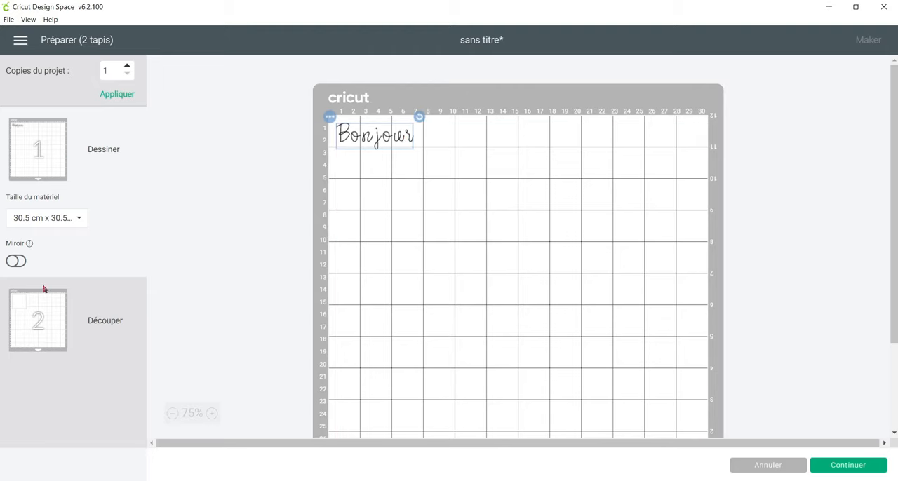
{"action": "left_click", "coordinate": [31, 332]}
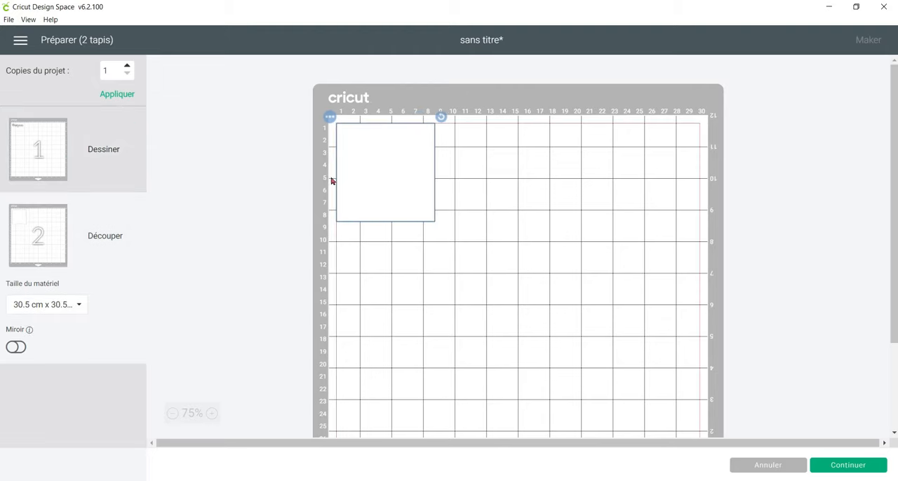
{"action": "left_click", "coordinate": [736, 467]}
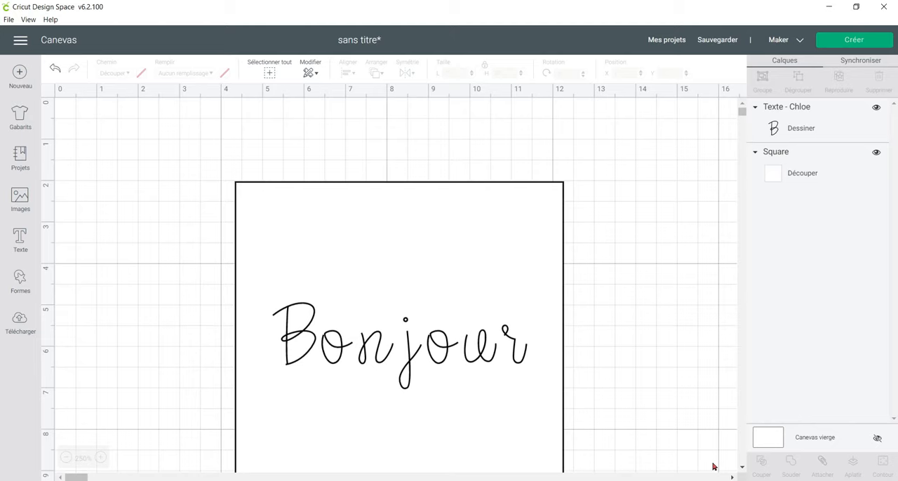
Attach the "Bonjour" text to the square, preview the resulting mat layout, and return to the canvas.
{"action": "left_click_drag", "start_coordinate": [143, 151], "coordinate": [425, 364]}
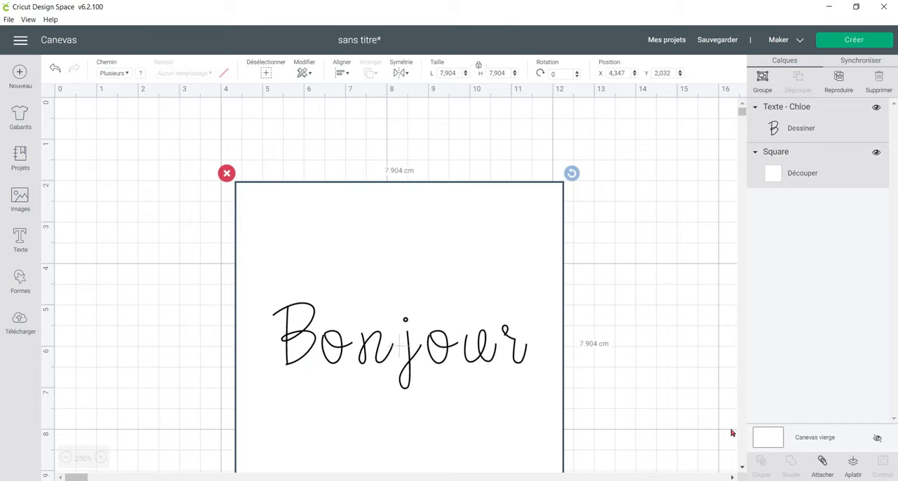
{"action": "left_click", "coordinate": [825, 466]}
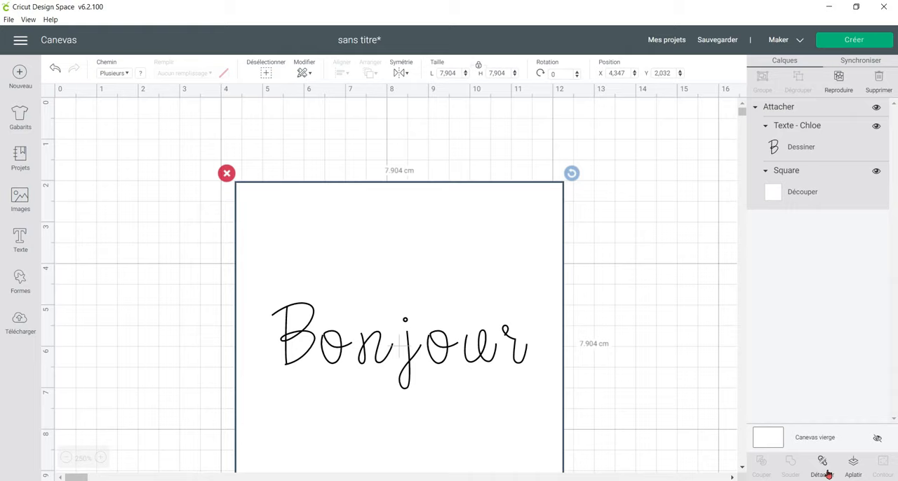
{"action": "left_click", "coordinate": [875, 40]}
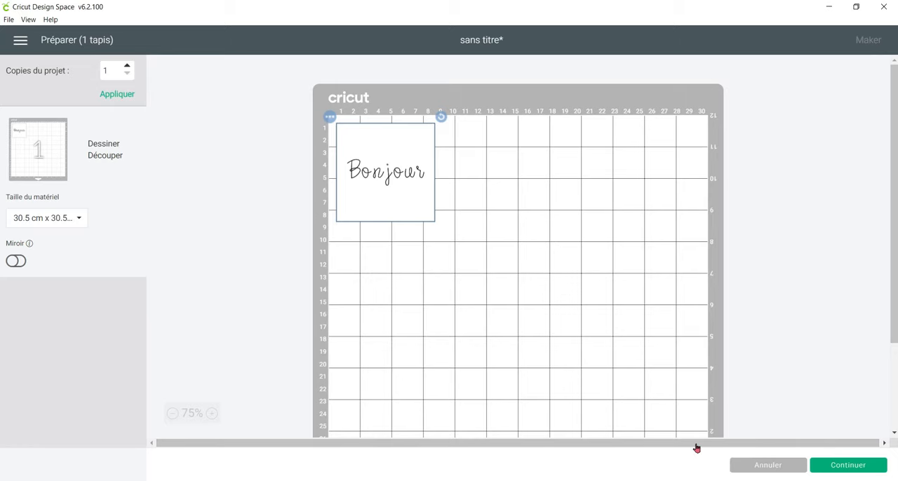
{"action": "left_click", "coordinate": [768, 466]}
Delete the attached "Bonjour" design and look through the available images in the image library.
{"action": "left_click", "coordinate": [304, 235]}
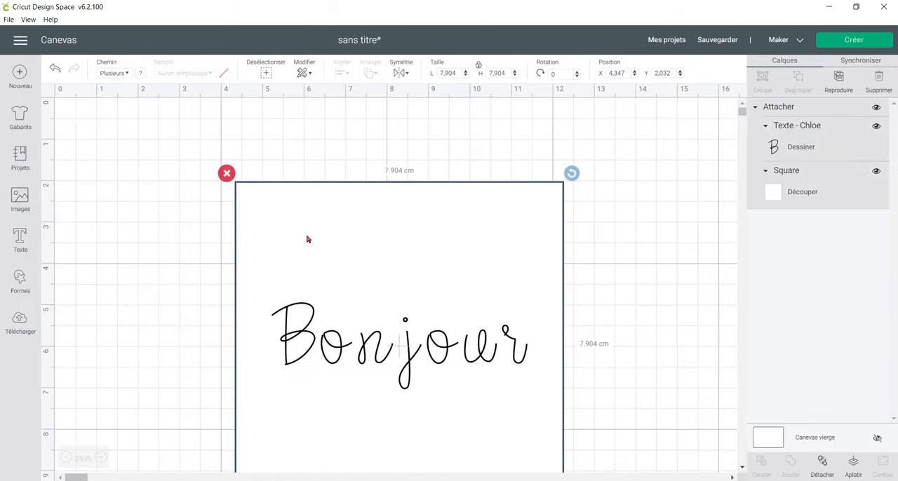
{"action": "key", "text": "Delete"}
{"action": "left_click", "coordinate": [21, 196]}
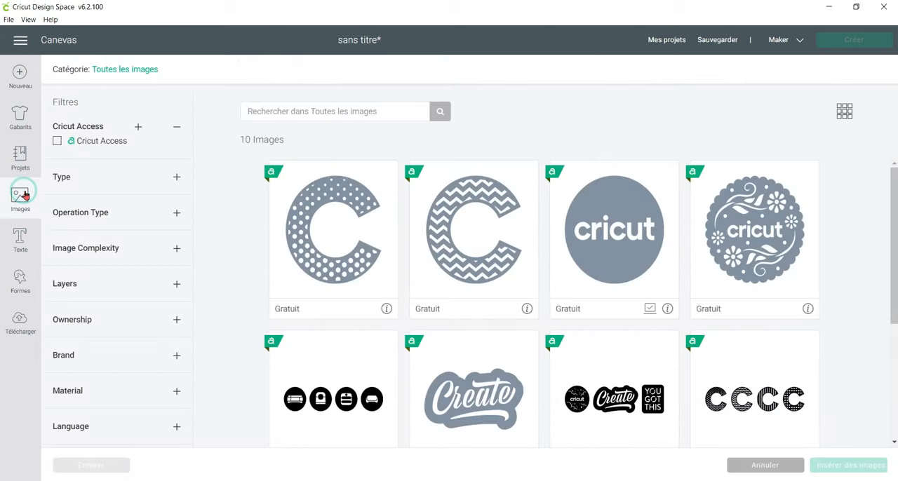
{"action": "scroll", "coordinate": [498, 211], "scroll_direction": "down", "scroll_amount": 1}
{"action": "scroll", "coordinate": [499, 211], "scroll_direction": "down", "scroll_amount": 3}
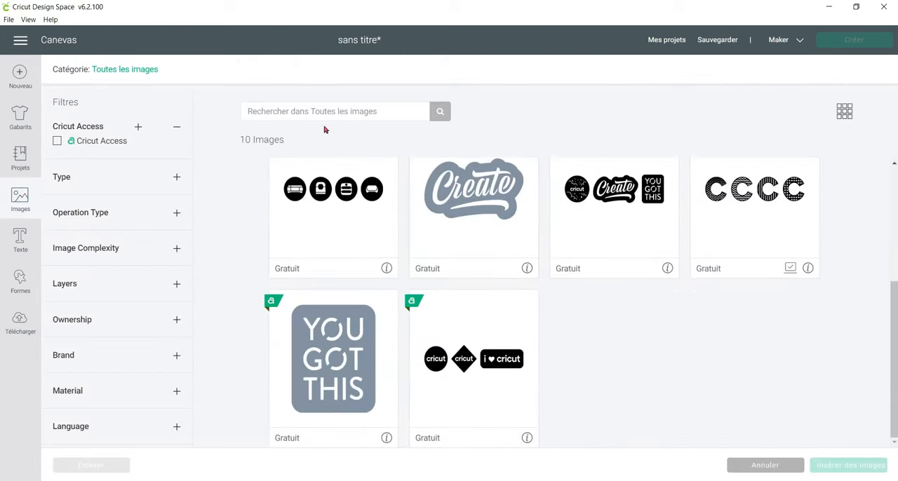
{"action": "scroll", "coordinate": [292, 176], "scroll_direction": "up", "scroll_amount": 1}
{"action": "scroll", "coordinate": [292, 176], "scroll_direction": "up", "scroll_amount": 3}
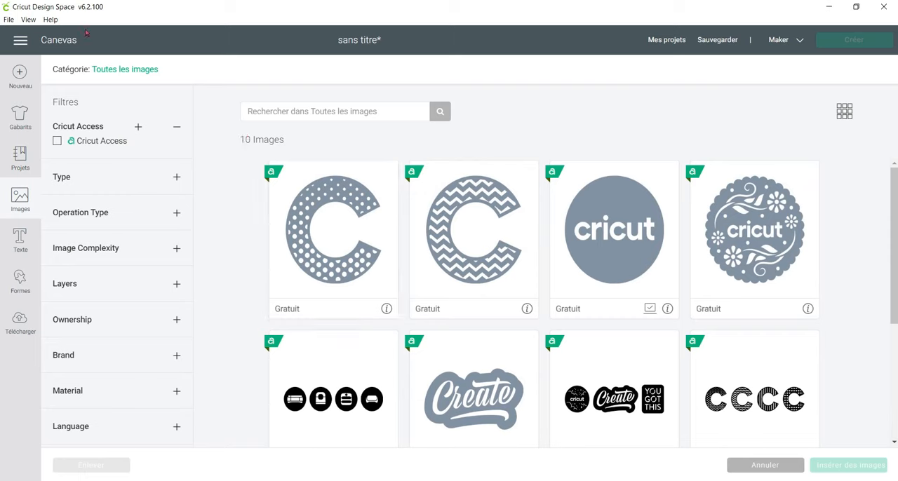
{"action": "left_click", "coordinate": [125, 69]}
{"action": "left_click", "coordinate": [483, 141]}
{"action": "scroll", "coordinate": [252, 294], "scroll_direction": "down", "scroll_amount": 5}
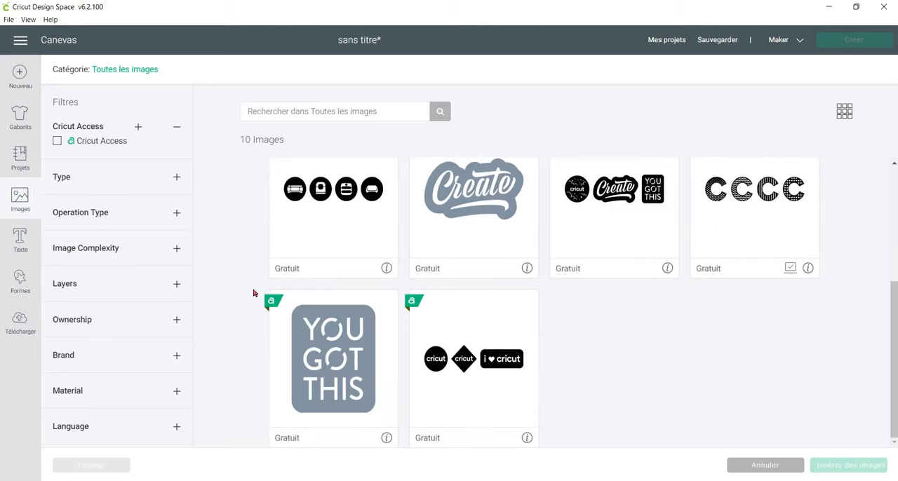
{"action": "scroll", "coordinate": [244, 267], "scroll_direction": "up", "scroll_amount": 3}
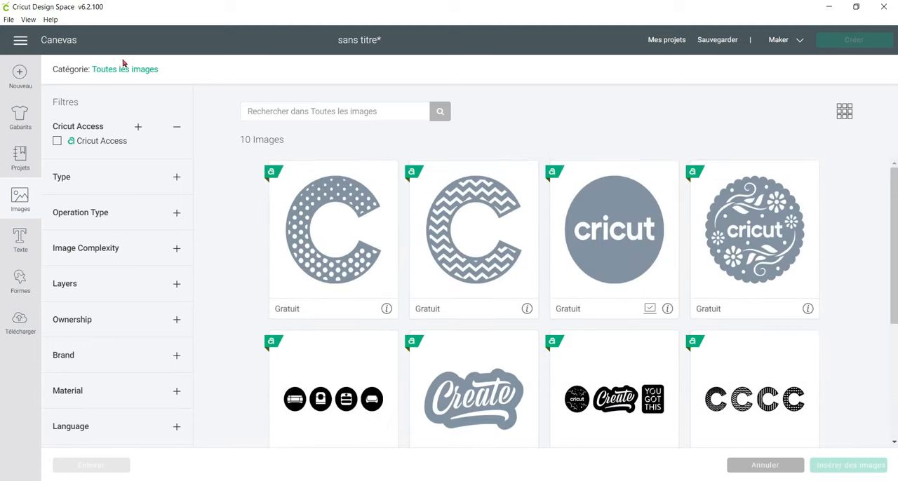
{"action": "scroll", "coordinate": [364, 223], "scroll_direction": "down", "scroll_amount": 3}
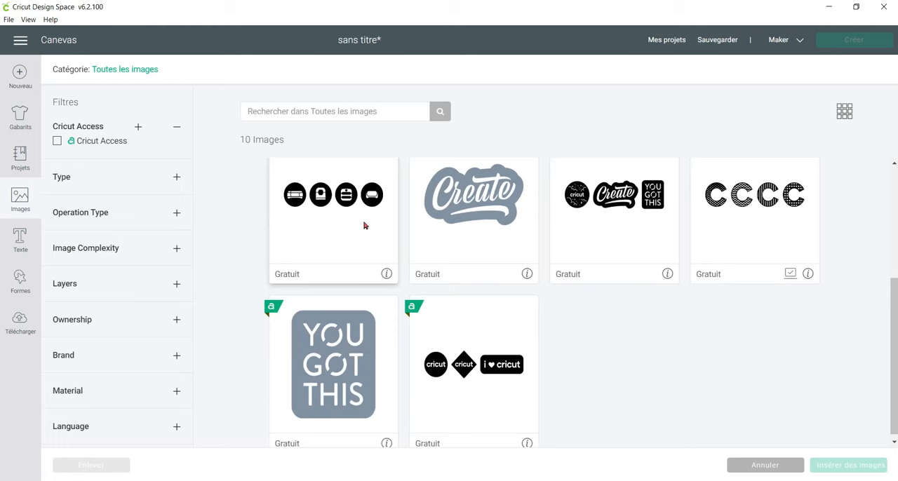
{"action": "scroll", "coordinate": [364, 226], "scroll_direction": "up", "scroll_amount": 3}
Insert the round Cricut logo image and place it at about X 3.84, Y 1.21.
{"action": "left_click", "coordinate": [595, 254]}
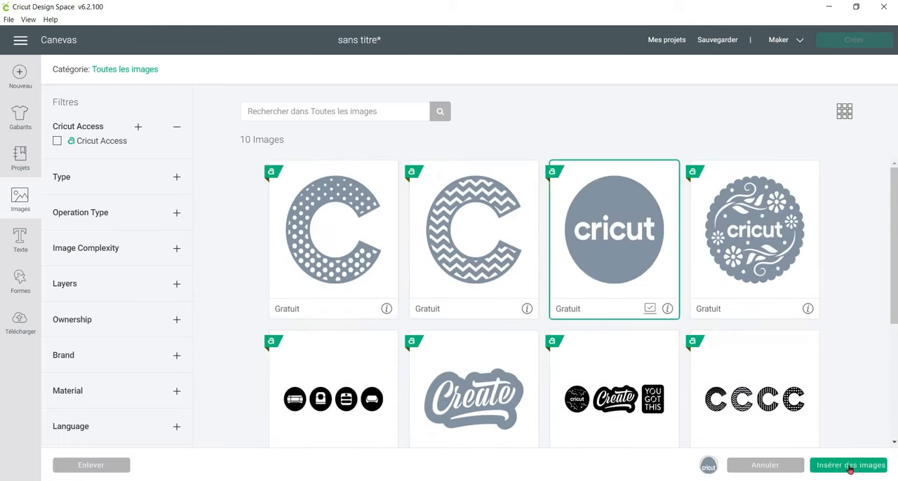
{"action": "left_click", "coordinate": [849, 465]}
{"action": "left_click_drag", "start_coordinate": [282, 333], "coordinate": [348, 288]}
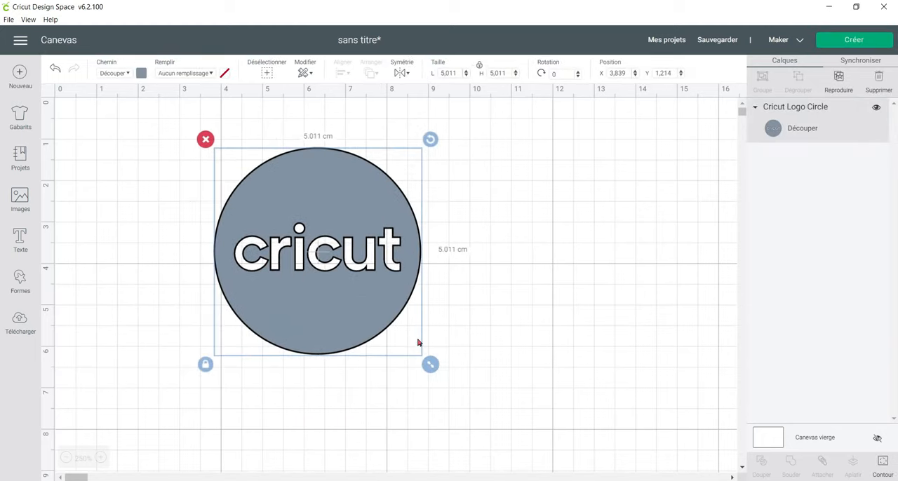
{"action": "left_click", "coordinate": [578, 248]}
Duplicate the logo circle, colour the copy blue, and place it slightly overlapping the original at about X 8.47, Y 1.17.
{"action": "left_click", "coordinate": [359, 268]}
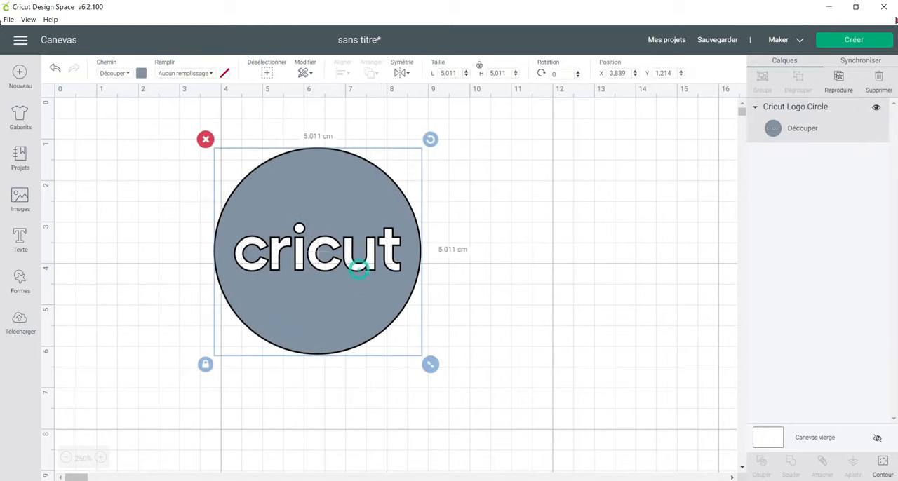
{"action": "left_click", "coordinate": [844, 79]}
{"action": "left_click_drag", "start_coordinate": [275, 237], "coordinate": [466, 244]}
{"action": "left_click", "coordinate": [142, 73]}
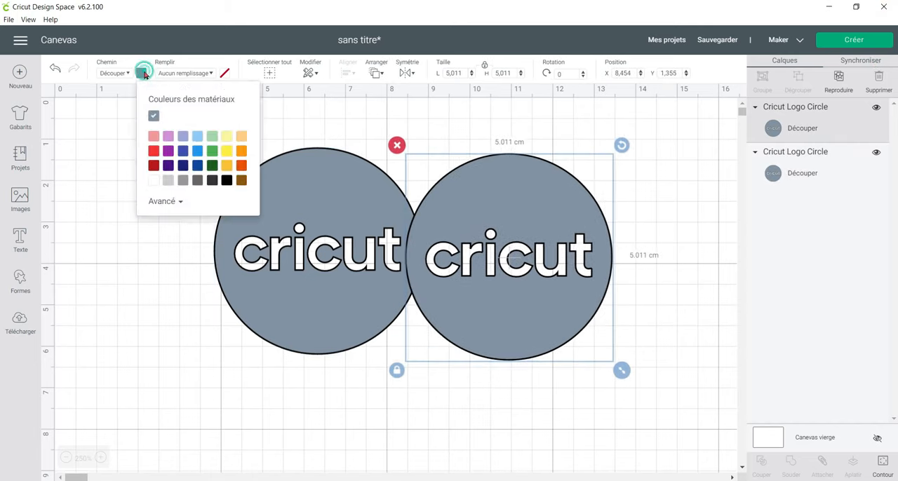
{"action": "left_click", "coordinate": [197, 150]}
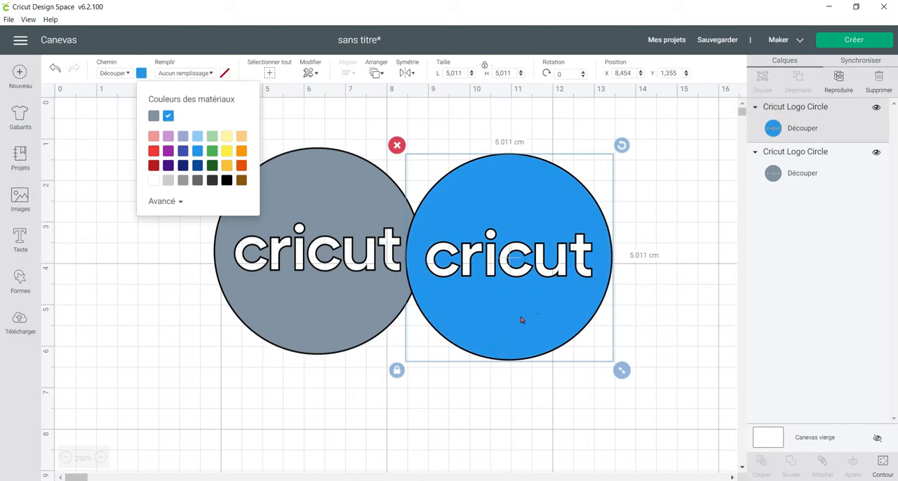
{"action": "left_click_drag", "start_coordinate": [522, 321], "coordinate": [521, 313]}
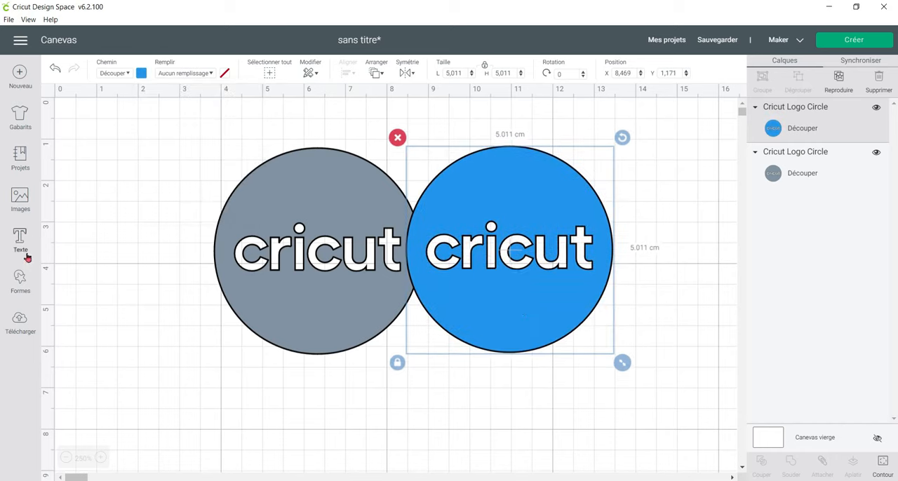
Flatten the grey and blue logo circles together and move the result to about X 3.49, Y 1.2.
{"action": "left_click", "coordinate": [184, 152]}
{"action": "left_click_drag", "start_coordinate": [152, 117], "coordinate": [698, 385]}
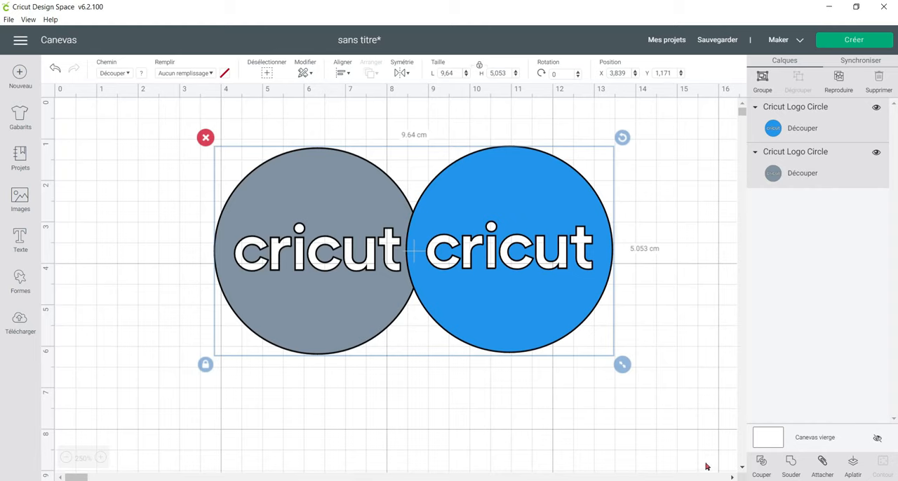
{"action": "left_click", "coordinate": [853, 465]}
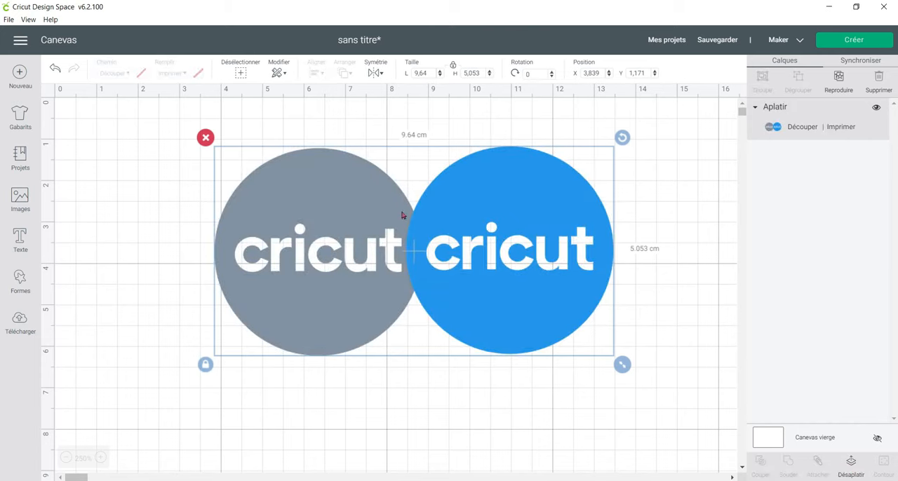
{"action": "mouse_move", "coordinate": [501, 298]}
{"action": "left_mouse_down"}
{"action": "mouse_move", "coordinate": [463, 303]}
{"action": "mouse_move", "coordinate": [472, 274]}
{"action": "mouse_move", "coordinate": [490, 286]}
{"action": "left_mouse_up"}
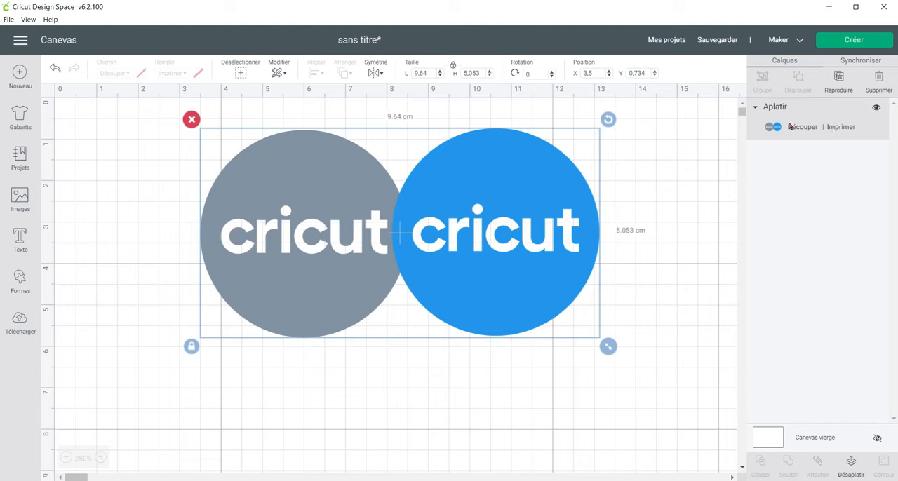
{"action": "left_click_drag", "start_coordinate": [476, 264], "coordinate": [476, 283]}
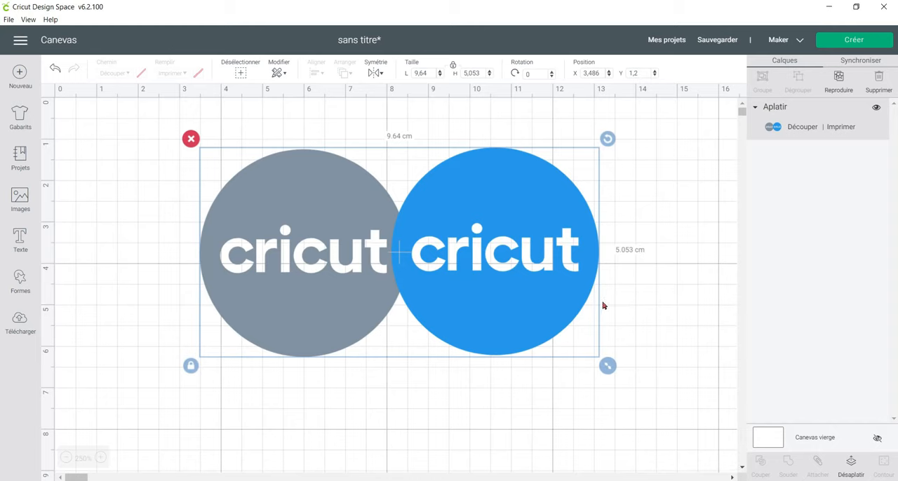
Replace the flattened circles with a new white square placed at about X 1.64, Y 0.71.
{"action": "key", "text": "Delete"}
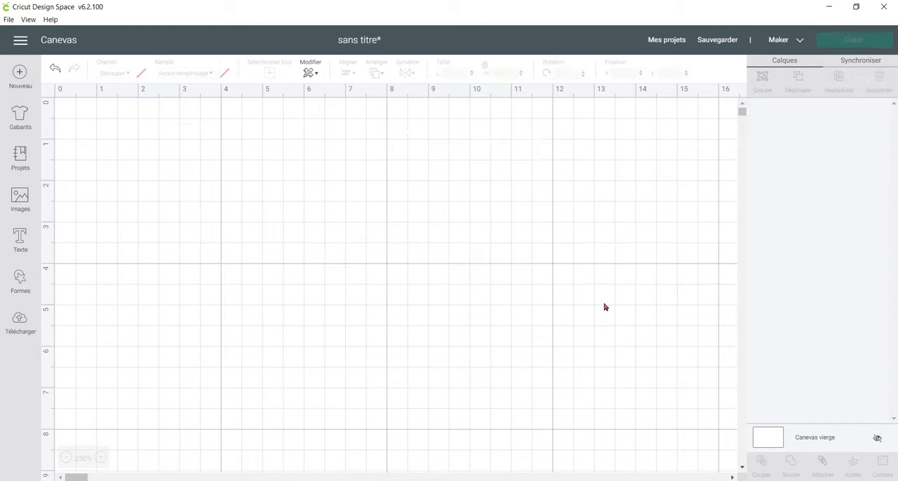
{"action": "left_click", "coordinate": [21, 279]}
{"action": "left_click", "coordinate": [62, 205]}
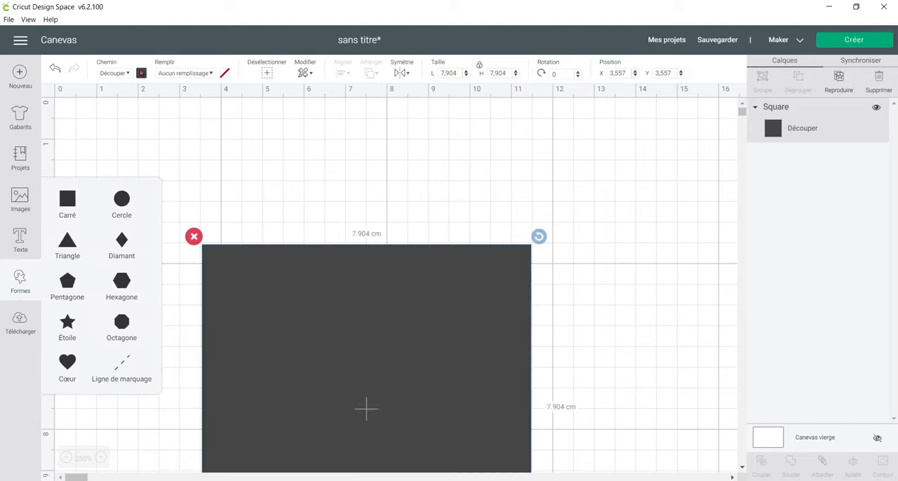
{"action": "left_click", "coordinate": [141, 73]}
{"action": "left_click", "coordinate": [154, 180]}
{"action": "left_click_drag", "start_coordinate": [366, 368], "coordinate": [287, 249]}
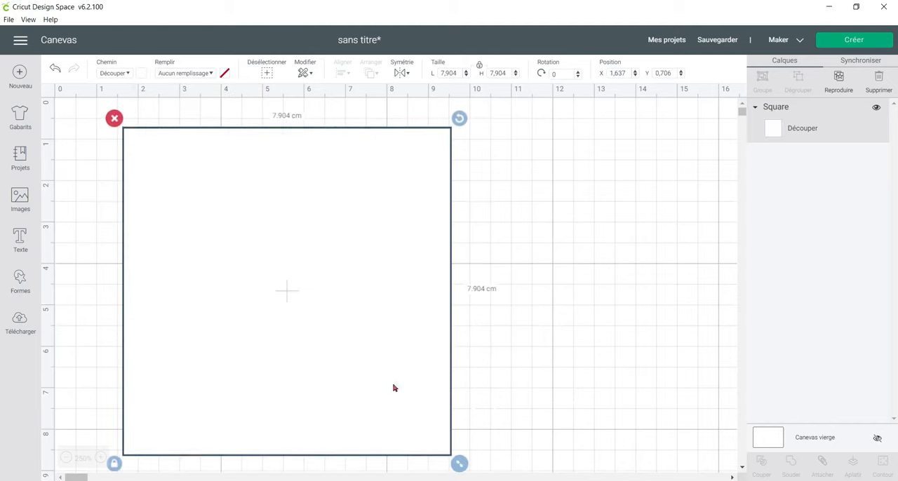
Add the text "Attacher", shrink it to about 5.19 by 1.38 cm, and place it in the upper part of the square.
{"action": "left_click", "coordinate": [21, 238]}
{"action": "type", "text": "Bonjout"}
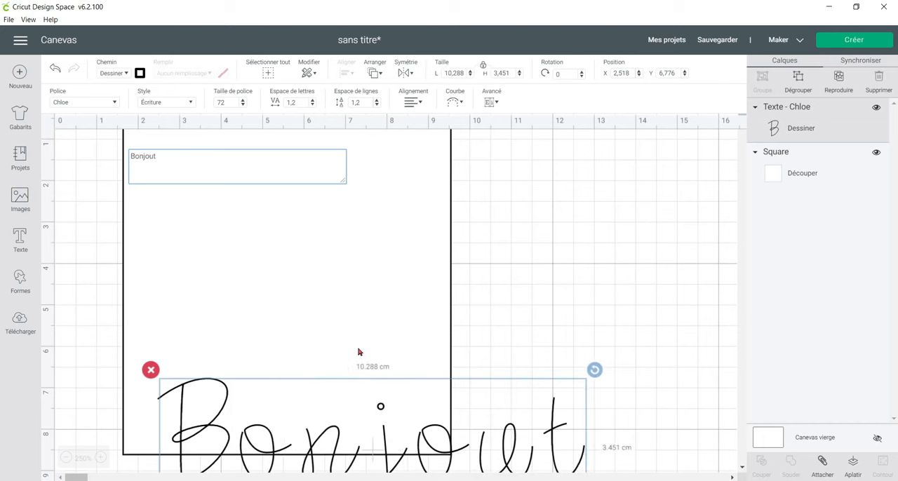
{"action": "key", "text": "BackSpace"}
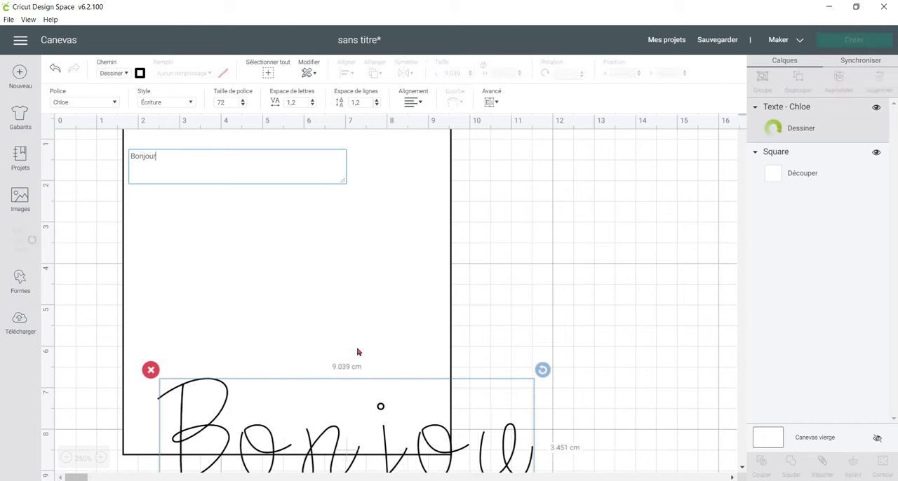
{"action": "type", "text": "r"}
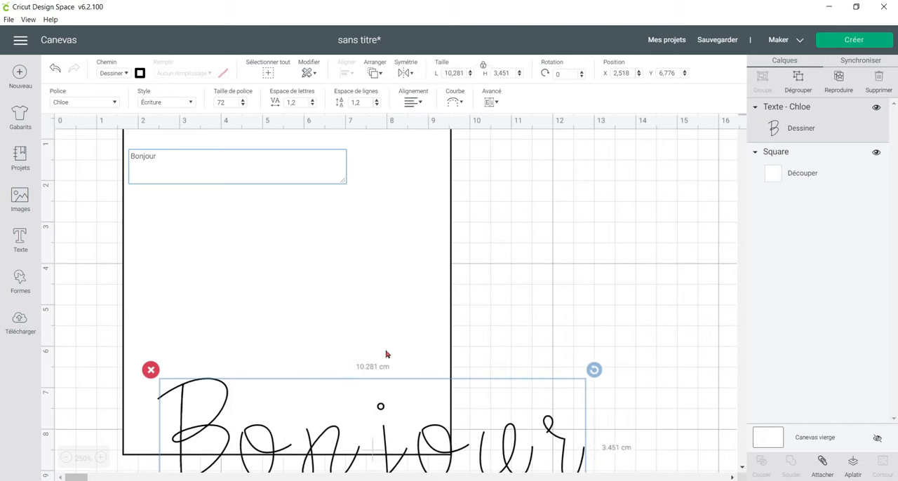
{"action": "left_click_drag", "start_coordinate": [179, 154], "coordinate": [144, 156]}
{"action": "key", "text": "ctrl+a"}
{"action": "type", "text": "Attacher"}
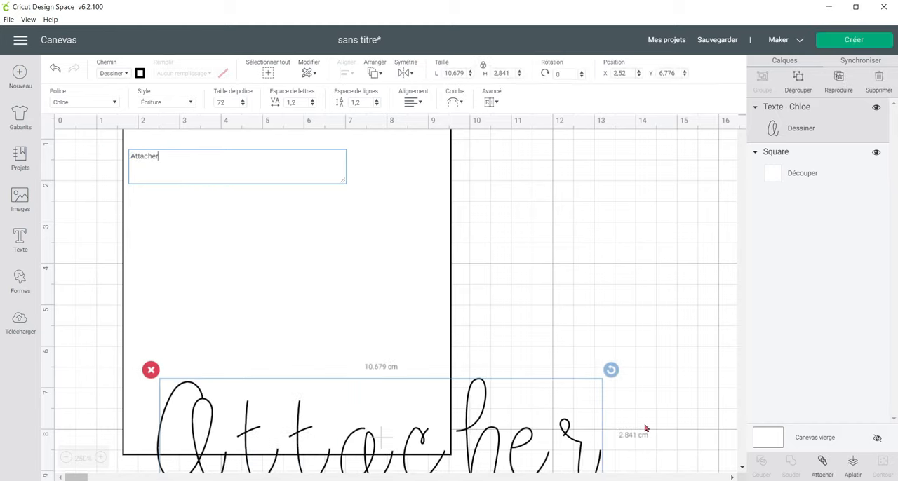
{"action": "scroll", "coordinate": [646, 428], "scroll_direction": "down", "scroll_amount": 2}
{"action": "left_click_drag", "start_coordinate": [601, 461], "coordinate": [348, 224]}
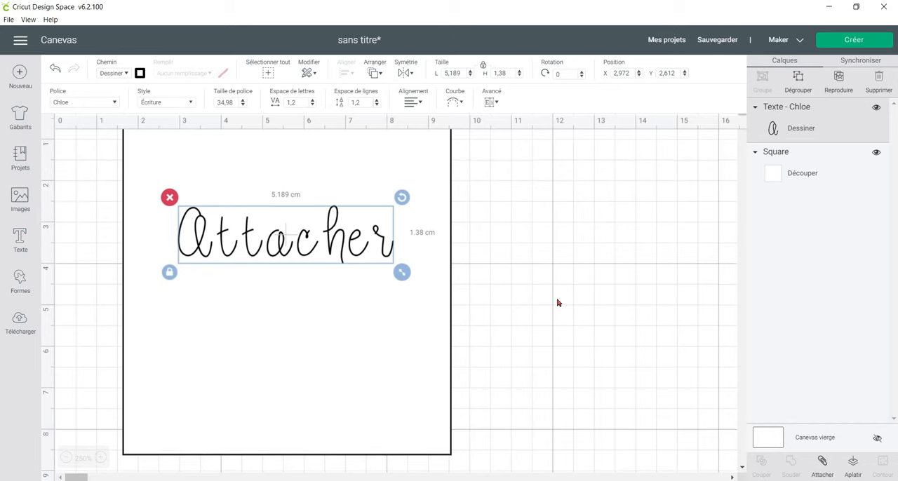
Duplicate the "Attacher" text together with its square and place the copy beside the original at about X 10.71, Y 0.73.
{"action": "left_click", "coordinate": [66, 457]}
{"action": "left_click", "coordinate": [66, 457]}
{"action": "left_click_drag", "start_coordinate": [398, 229], "coordinate": [147, 260]}
{"action": "left_click", "coordinate": [839, 77]}
{"action": "left_click_drag", "start_coordinate": [210, 253], "coordinate": [460, 279]}
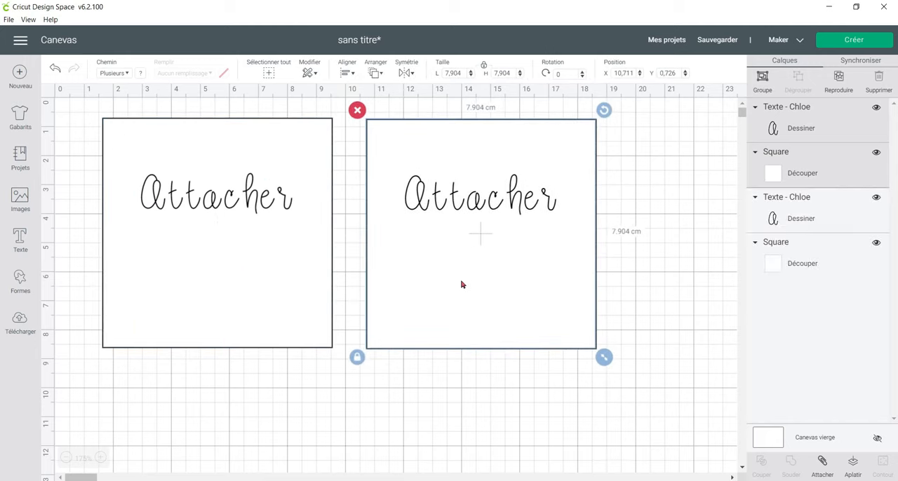
Change the text in the duplicated square to "grouper".
{"action": "left_click", "coordinate": [449, 362]}
{"action": "left_click", "coordinate": [498, 195]}
{"action": "double_click", "coordinate": [497, 194]}
{"action": "left_click_drag", "start_coordinate": [329, 196], "coordinate": [249, 195]}
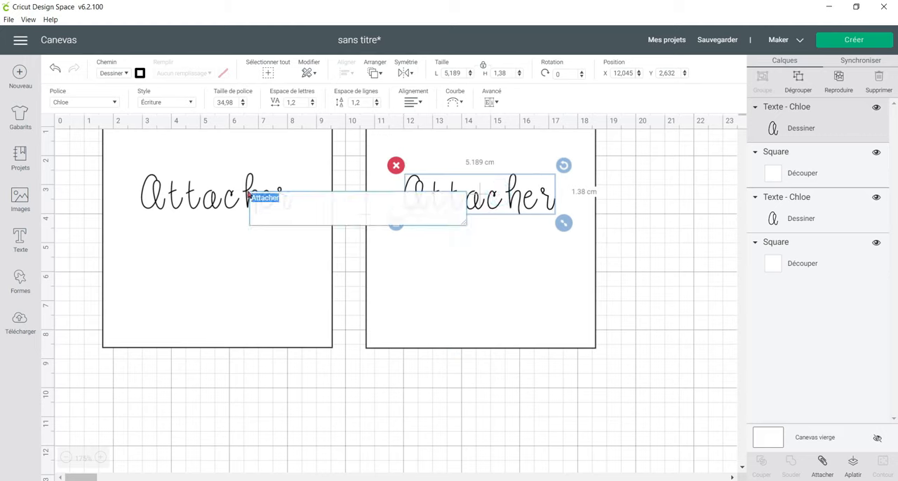
{"action": "type", "text": "grouper"}
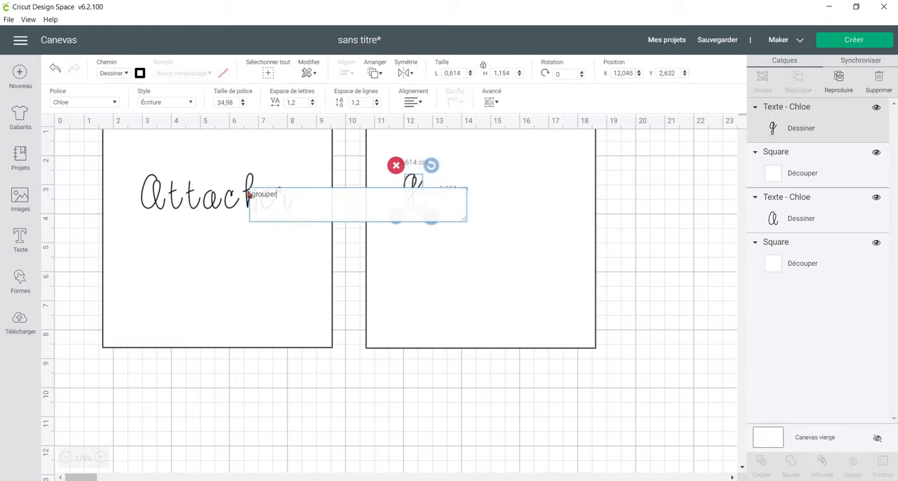
{"action": "left_click", "coordinate": [343, 364]}
Attach the "Attacher" text to its square, and group the "grouper" text with its square.
{"action": "left_click_drag", "start_coordinate": [175, 405], "coordinate": [212, 137]}
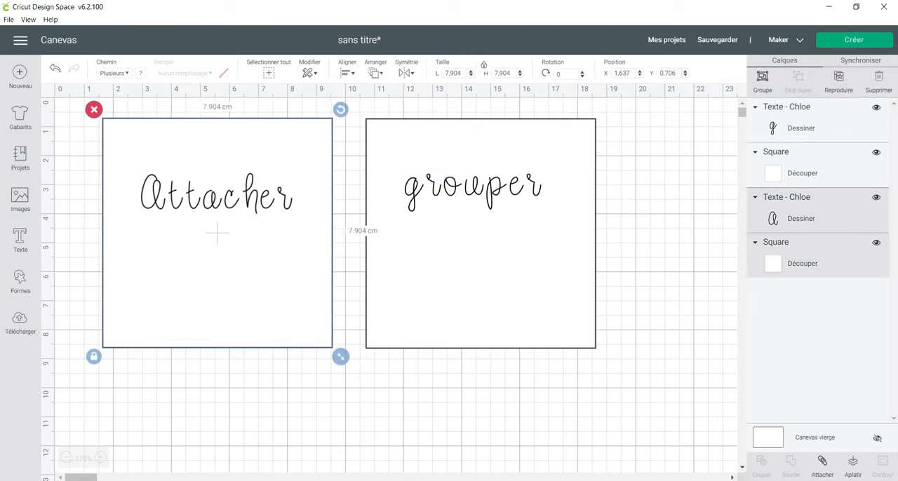
{"action": "left_click", "coordinate": [822, 465]}
{"action": "left_click", "coordinate": [465, 352]}
{"action": "left_click_drag", "start_coordinate": [441, 393], "coordinate": [548, 163]}
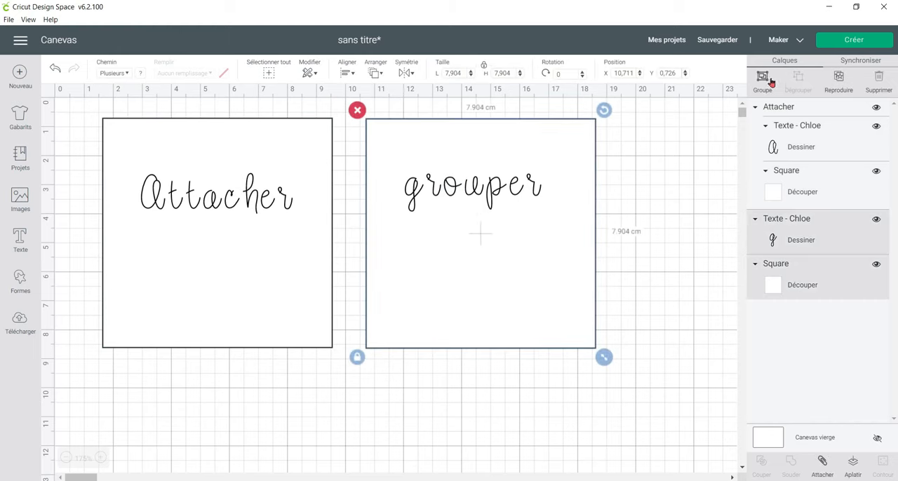
{"action": "left_click", "coordinate": [769, 81]}
Move the attached square to about X 2.91, Y 1.01 and the grouped square to about X 12.40, Y 1.31.
{"action": "mouse_move", "coordinate": [239, 309]}
{"action": "left_mouse_down"}
{"action": "mouse_move", "coordinate": [237, 361]}
{"action": "mouse_move", "coordinate": [247, 309]}
{"action": "left_mouse_up"}
{"action": "mouse_move", "coordinate": [542, 283]}
{"action": "left_mouse_down"}
{"action": "mouse_move", "coordinate": [588, 353]}
{"action": "mouse_move", "coordinate": [569, 337]}
{"action": "mouse_move", "coordinate": [553, 287]}
{"action": "left_mouse_up"}
{"action": "left_click_drag", "start_coordinate": [309, 270], "coordinate": [324, 329]}
{"action": "left_click_drag", "start_coordinate": [479, 306], "coordinate": [507, 319]}
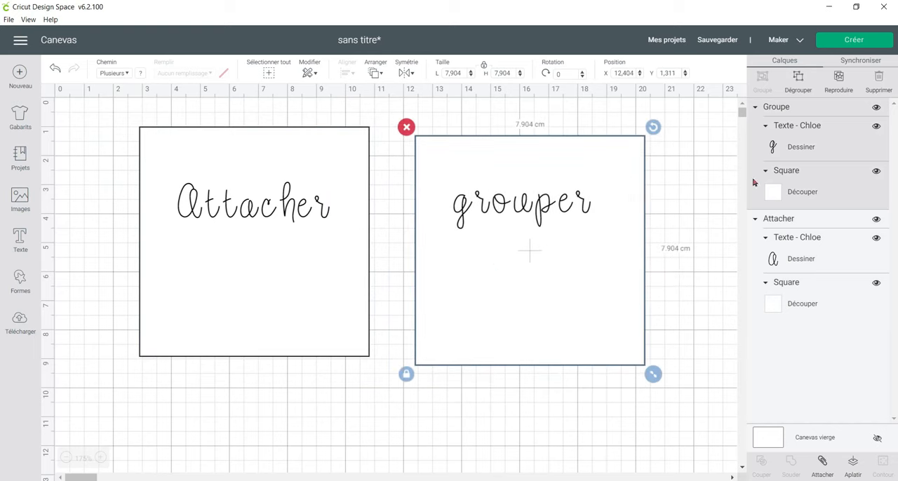
Colour only the square in the group light purple and move the group to about X 11.92, Y 0.83.
{"action": "left_click", "coordinate": [836, 191]}
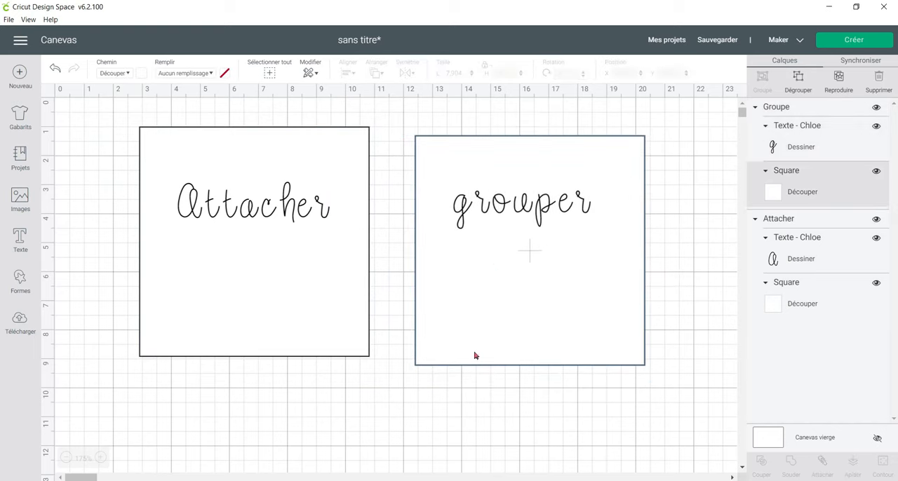
{"action": "left_click", "coordinate": [140, 73]}
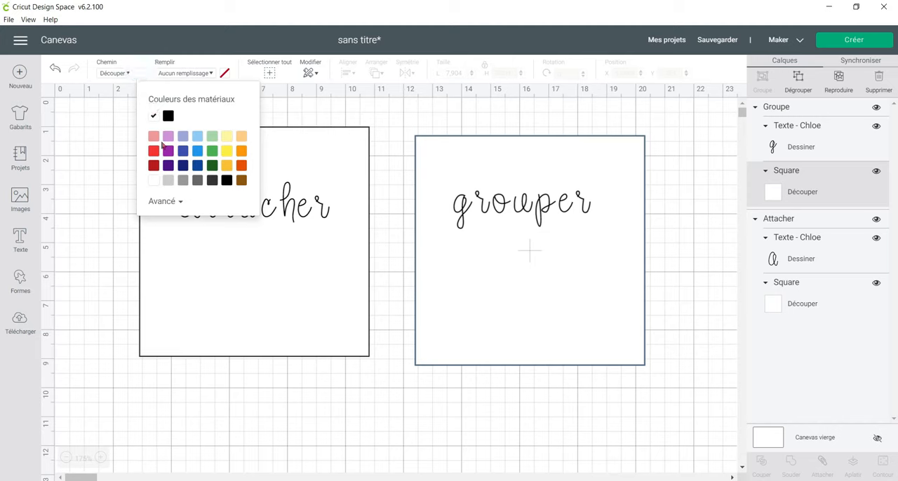
{"action": "left_click", "coordinate": [168, 135]}
{"action": "left_click_drag", "start_coordinate": [584, 284], "coordinate": [571, 271]}
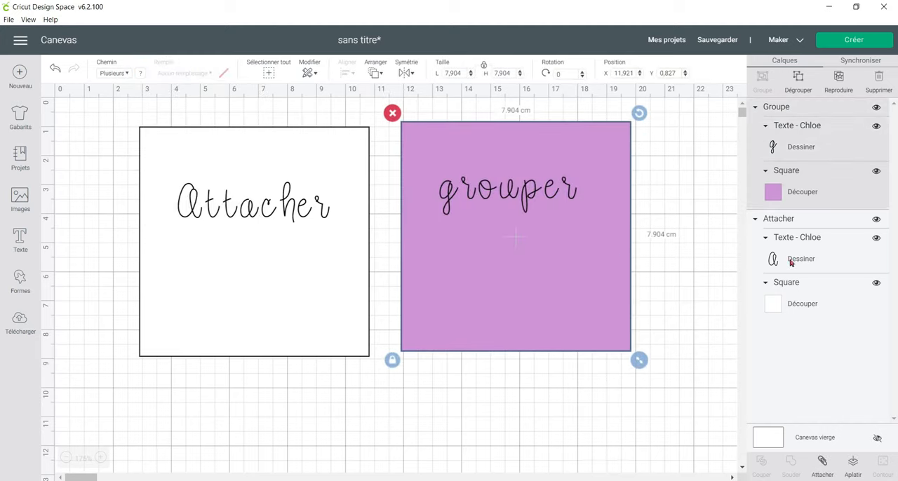
Preview how the grouped and attached designs are laid out on the mats, and return to the canvas.
{"action": "left_click", "coordinate": [857, 39]}
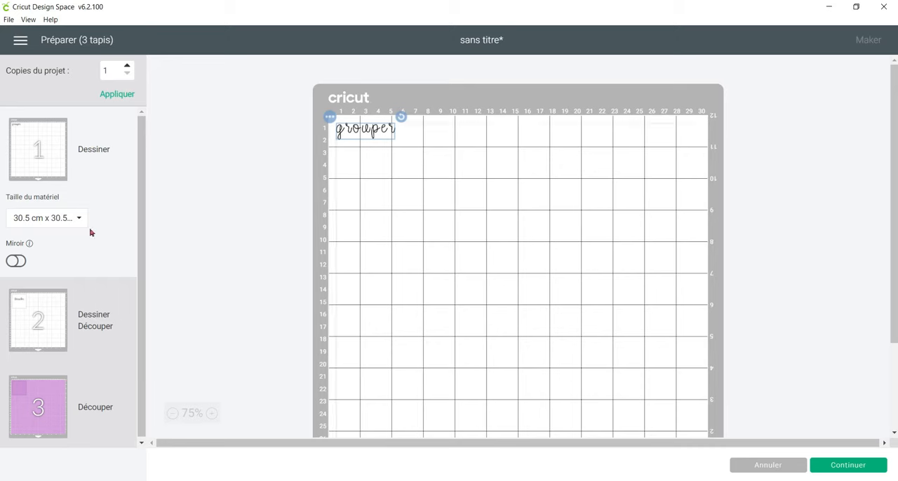
{"action": "left_click", "coordinate": [51, 325]}
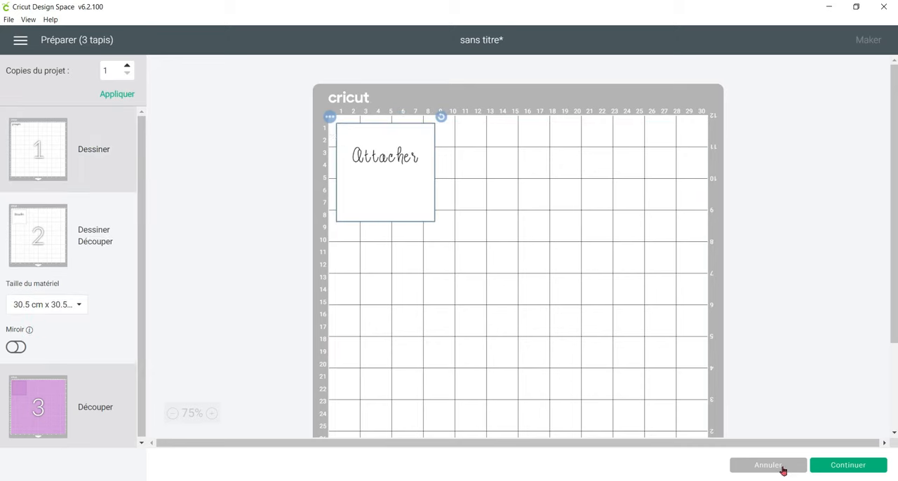
{"action": "left_click", "coordinate": [784, 467]}
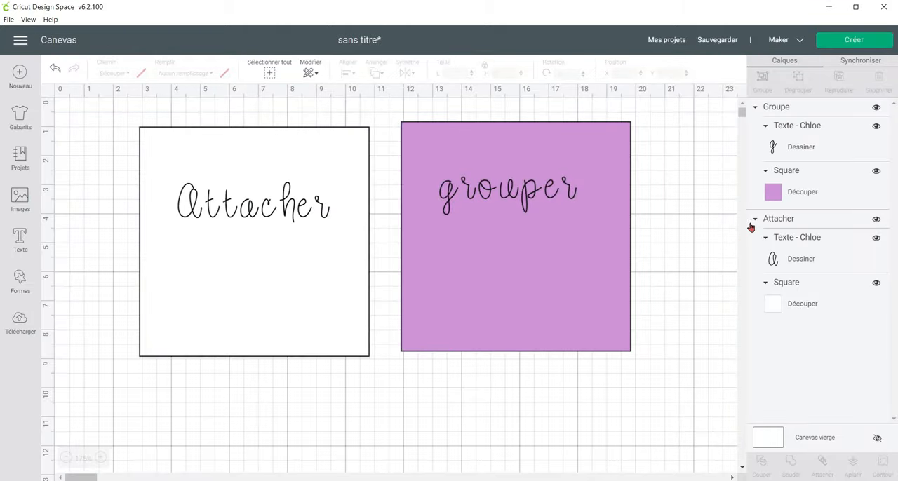
Select the grouped and attached designs in turn to compare their options, and delete both from the canvas.
{"action": "left_click", "coordinate": [573, 288]}
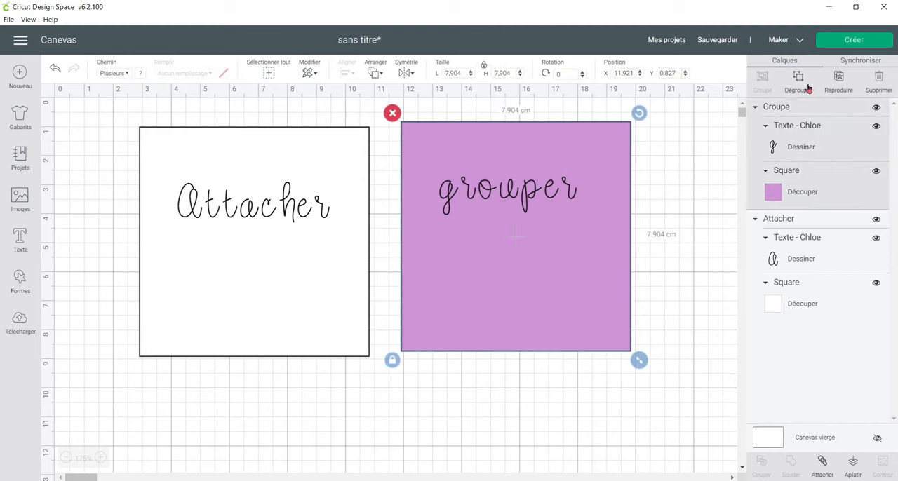
{"action": "left_click", "coordinate": [304, 207]}
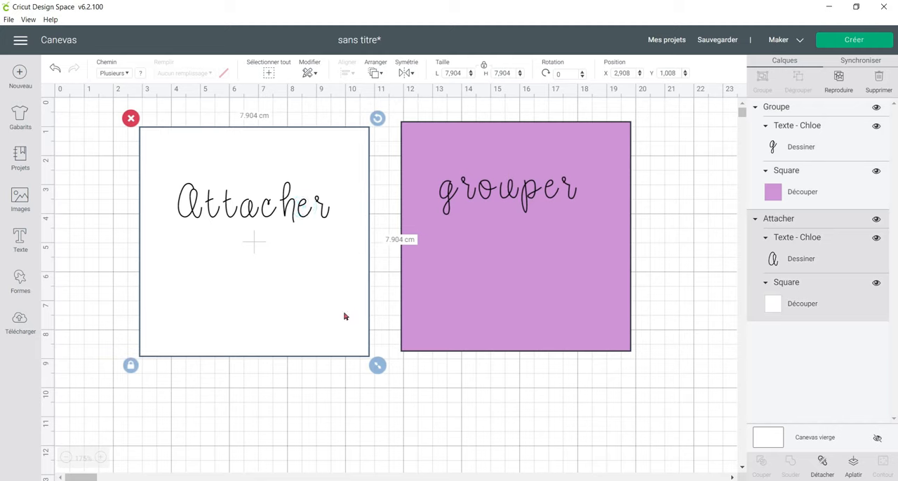
{"action": "left_click", "coordinate": [397, 361]}
{"action": "left_click_drag", "start_coordinate": [116, 182], "coordinate": [649, 346]}
{"action": "key", "text": "Delete"}
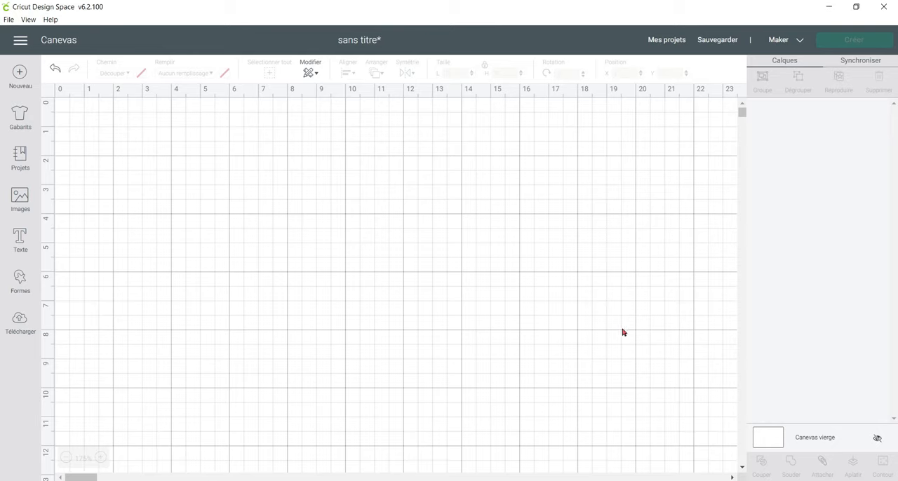
Add the text "Bonjour" and place it at about X 3.98, Y 3.27.
{"action": "left_click", "coordinate": [21, 246]}
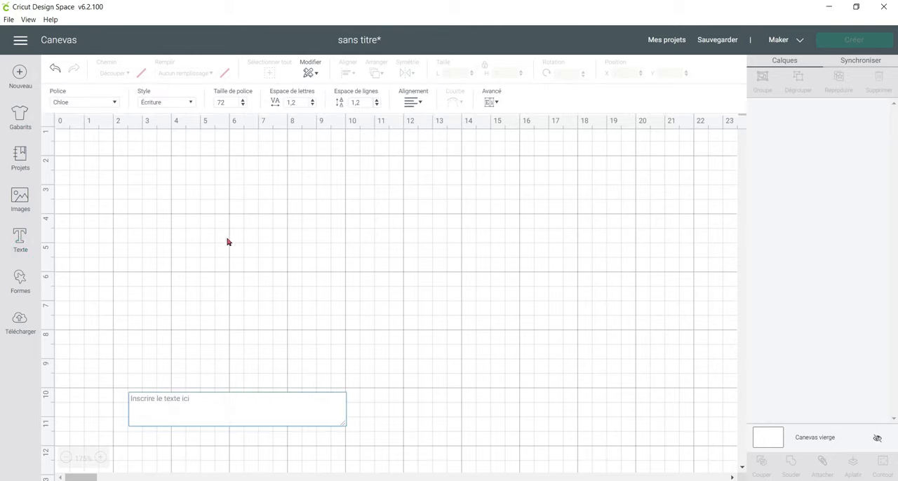
{"action": "type", "text": "Bonjour"}
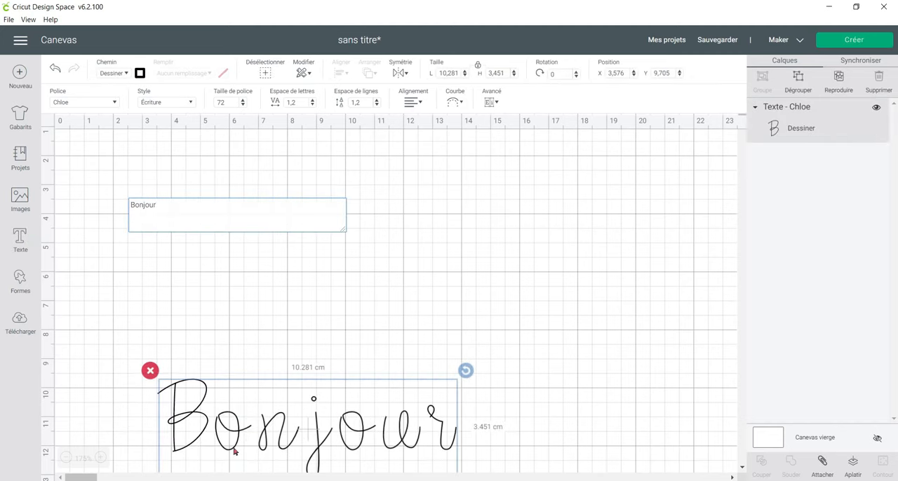
{"action": "left_click_drag", "start_coordinate": [235, 451], "coordinate": [247, 264]}
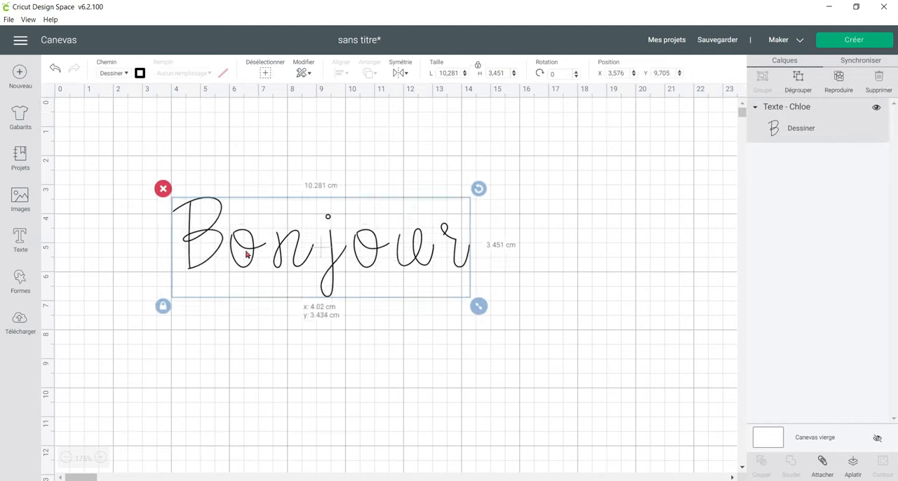
Review the operation types available for the "Bonjour" text and change its style to Normal.
{"action": "left_click", "coordinate": [119, 73]}
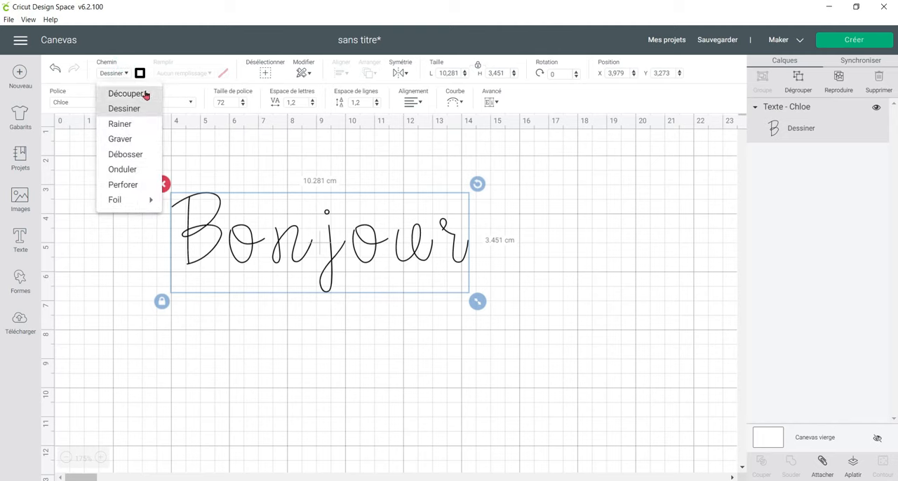
{"action": "left_click", "coordinate": [213, 108]}
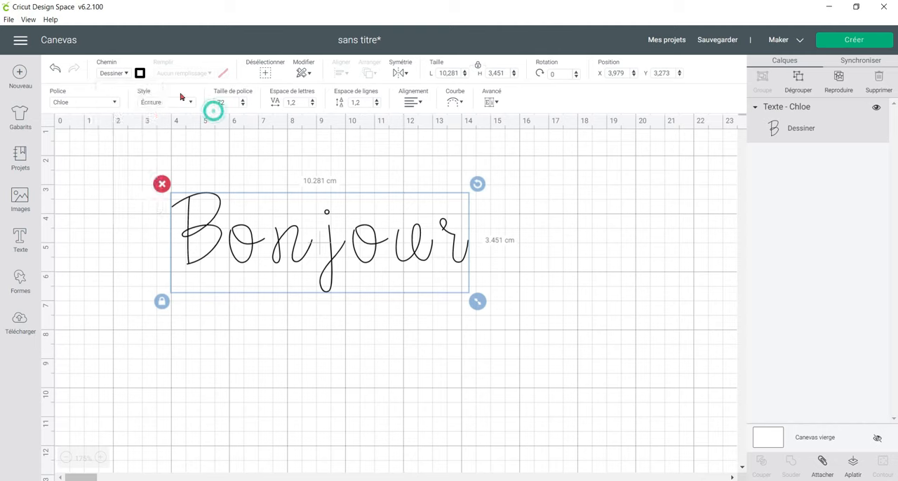
{"action": "left_click", "coordinate": [174, 100]}
{"action": "left_click", "coordinate": [174, 120]}
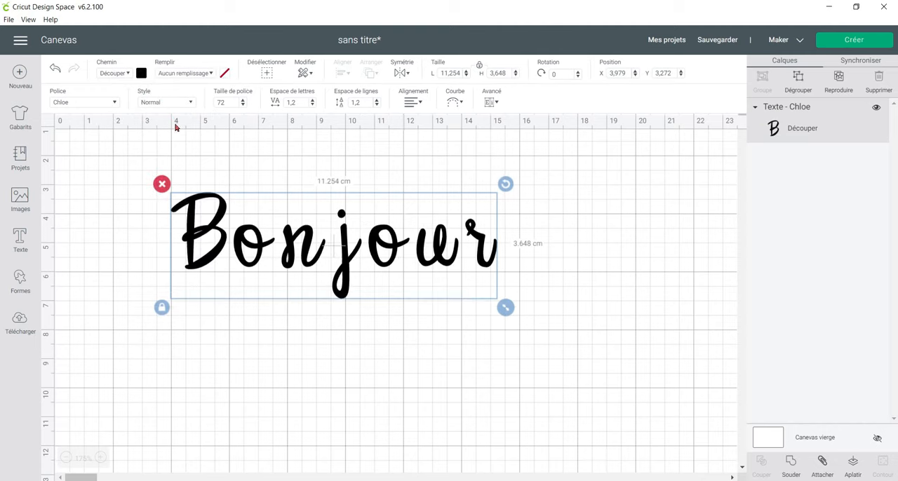
Set the "Bonjour" text's operation to Dessiner to examine its outlined letters, and delete the text from the canvas.
{"action": "left_click", "coordinate": [116, 73]}
{"action": "left_click", "coordinate": [131, 109]}
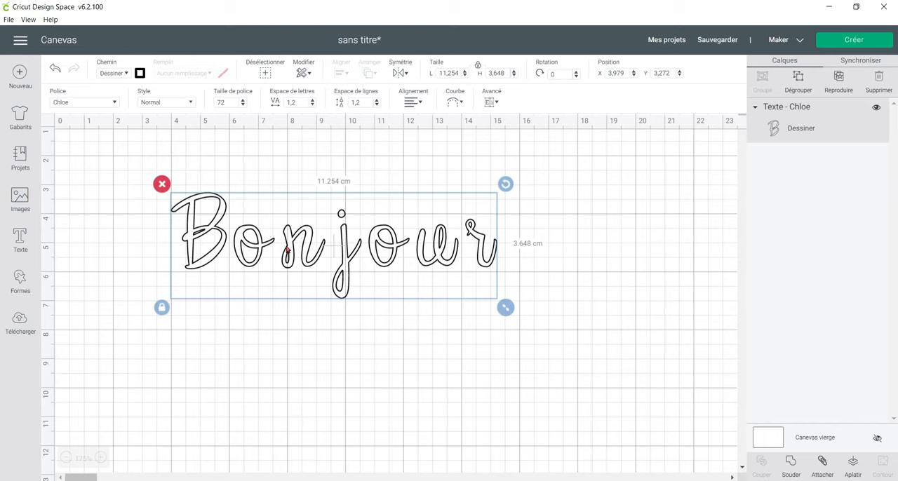
{"action": "key", "text": "Delete"}
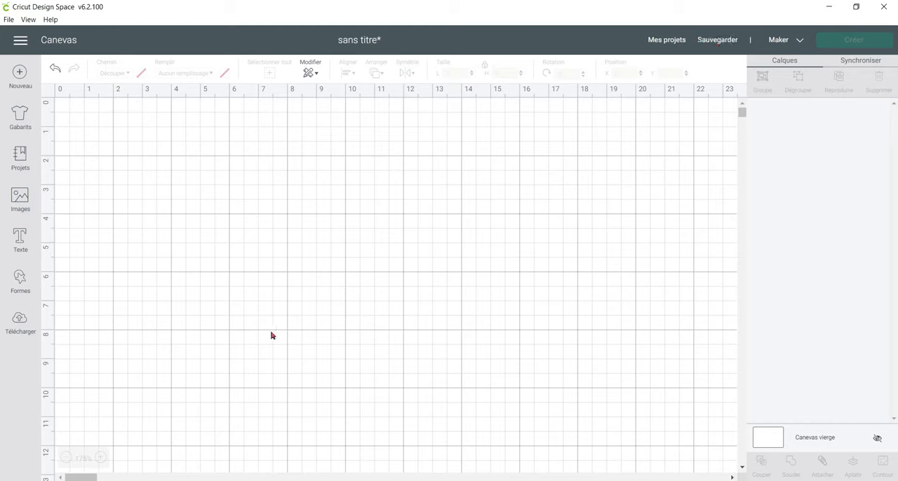
Browse the image library and filter it by type Cards and ownership Free.
{"action": "left_click", "coordinate": [21, 198]}
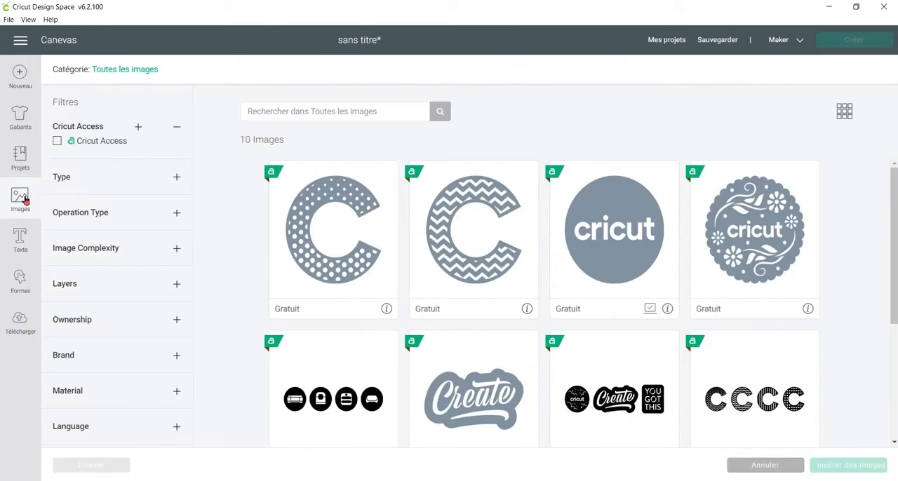
{"action": "left_click", "coordinate": [176, 177]}
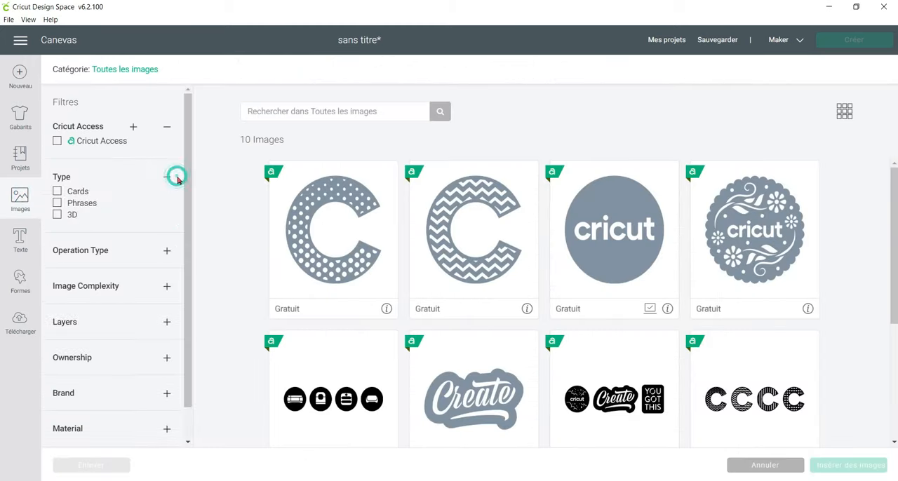
{"action": "left_click", "coordinate": [76, 193]}
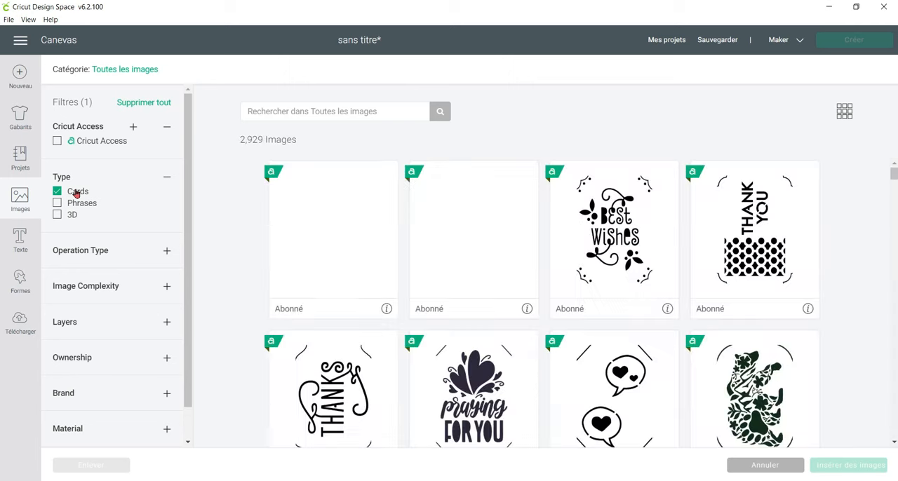
{"action": "scroll", "coordinate": [77, 193], "scroll_direction": "down", "scroll_amount": 1}
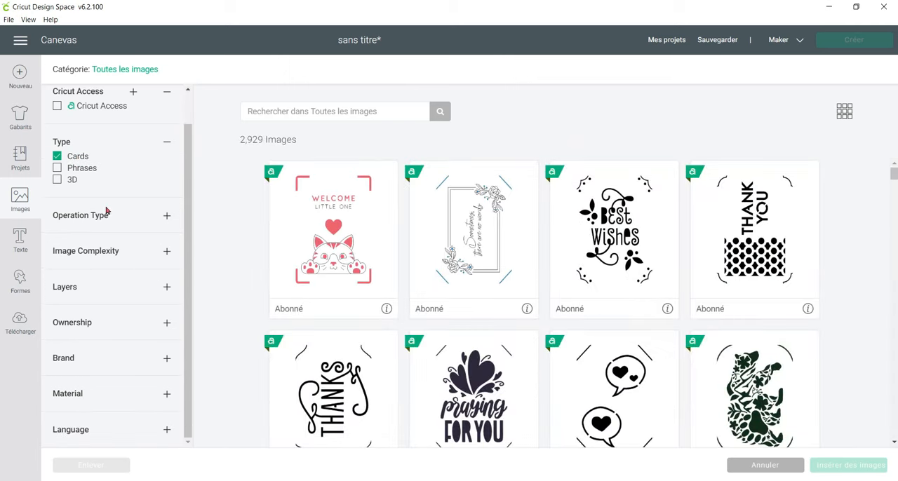
{"action": "left_click", "coordinate": [109, 328]}
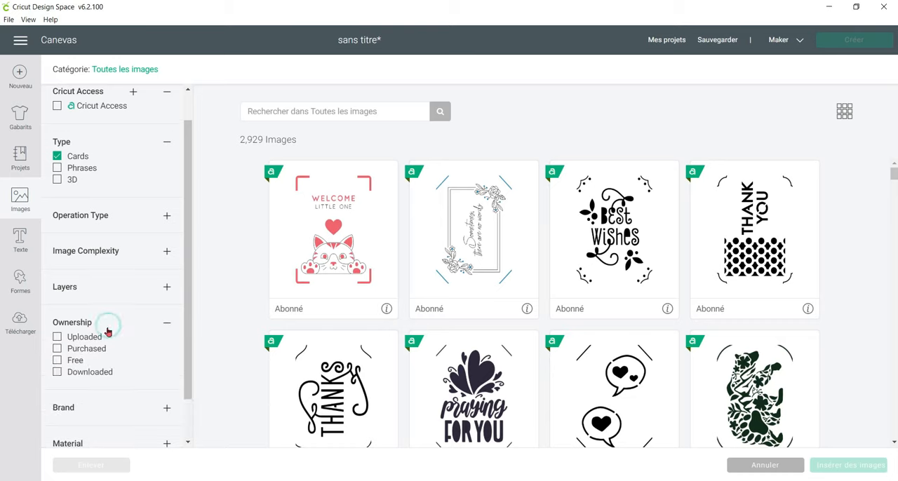
{"action": "left_click", "coordinate": [58, 361]}
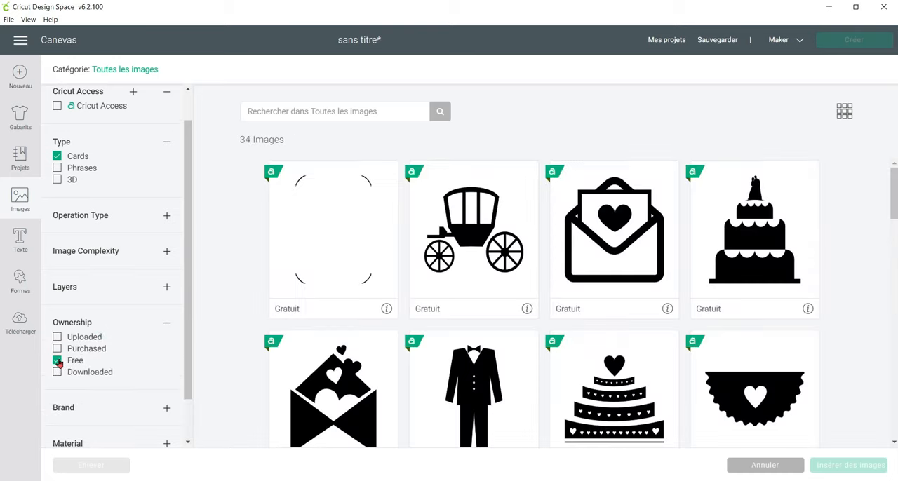
Find the beige invitation with orange scrollwork in its lower corners among the free cards and insert it on the canvas.
{"action": "scroll", "coordinate": [532, 254], "scroll_direction": "down", "scroll_amount": 5}
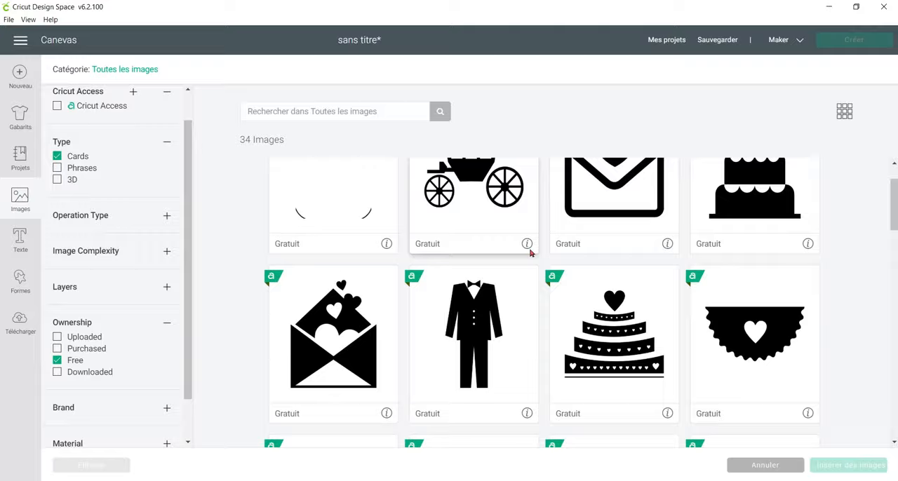
{"action": "scroll", "coordinate": [531, 254], "scroll_direction": "down", "scroll_amount": 8}
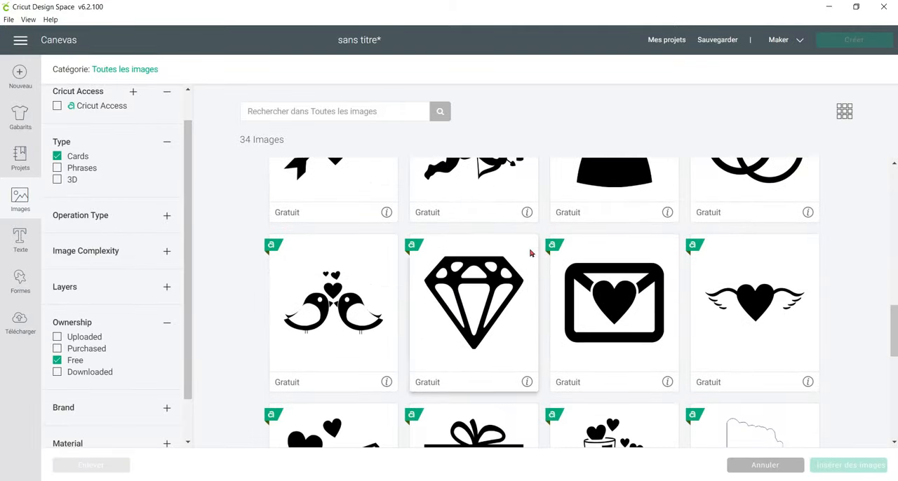
{"action": "scroll", "coordinate": [532, 254], "scroll_direction": "down", "scroll_amount": 3}
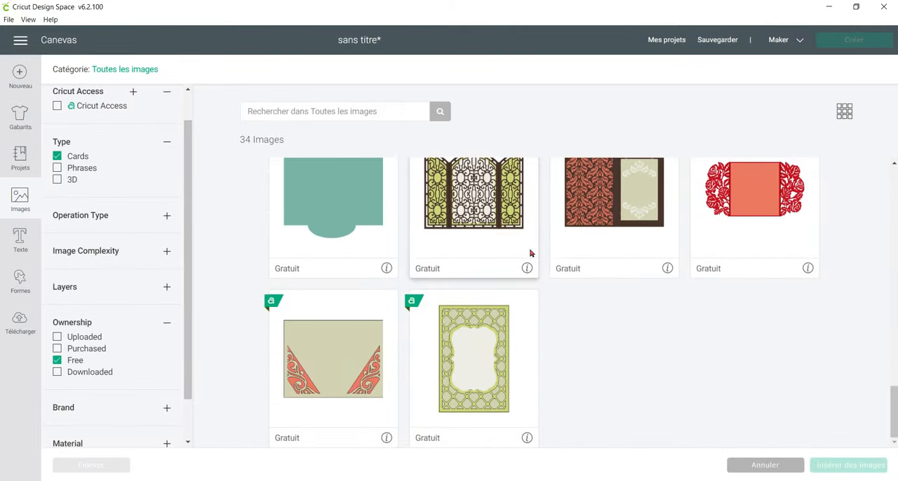
{"action": "scroll", "coordinate": [491, 379], "scroll_direction": "up", "scroll_amount": 1}
{"action": "scroll", "coordinate": [330, 382], "scroll_direction": "down", "scroll_amount": 1}
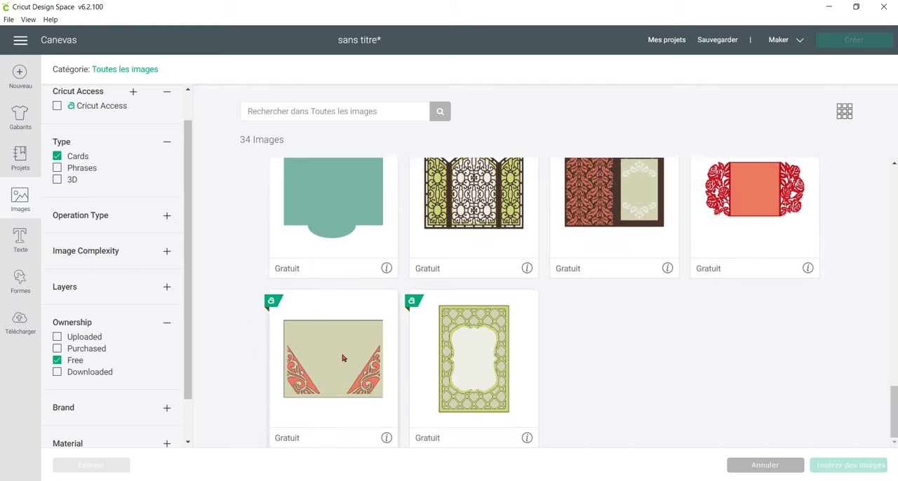
{"action": "left_click", "coordinate": [330, 339]}
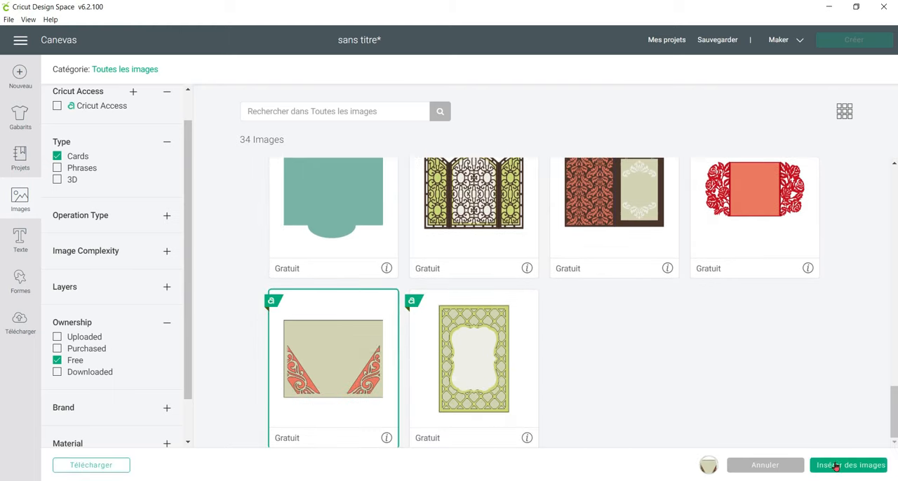
{"action": "left_click", "coordinate": [836, 468]}
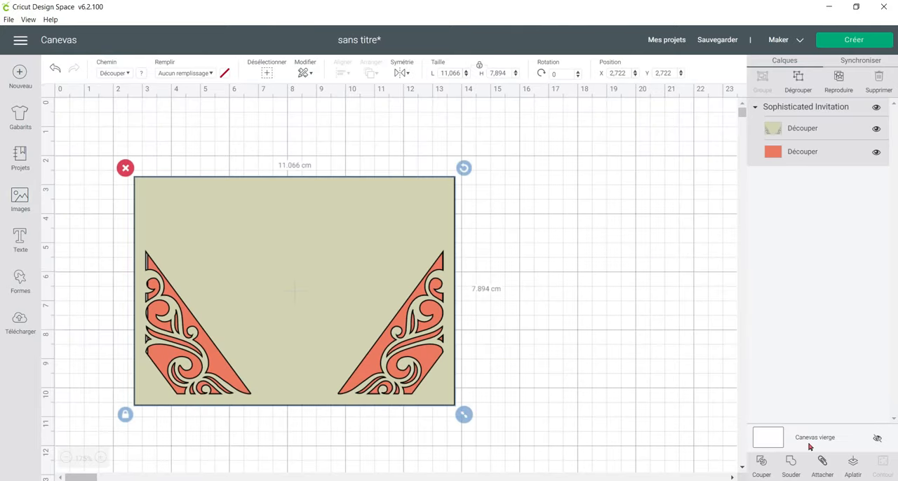
Inspect the invitation's two layers, hide the orange one, and move the card to about X 4.62, Y 2.02.
{"action": "left_click_drag", "start_coordinate": [310, 270], "coordinate": [336, 263]}
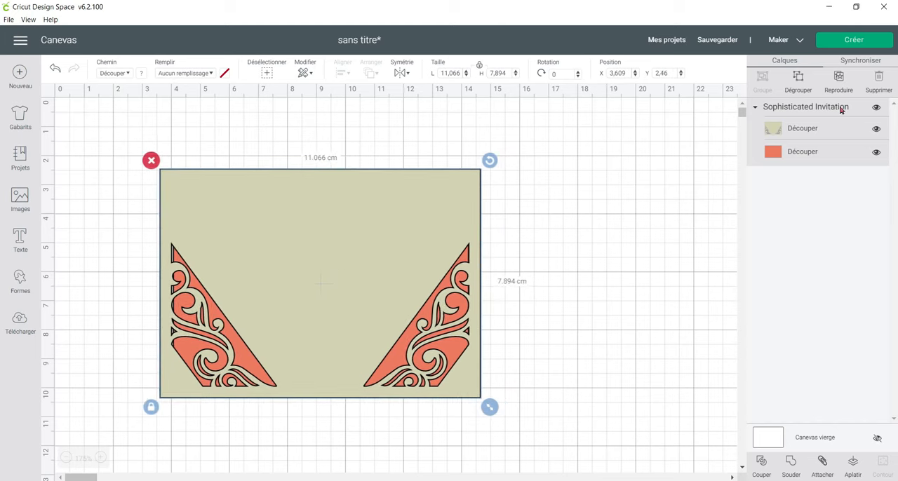
{"action": "left_click", "coordinate": [807, 130]}
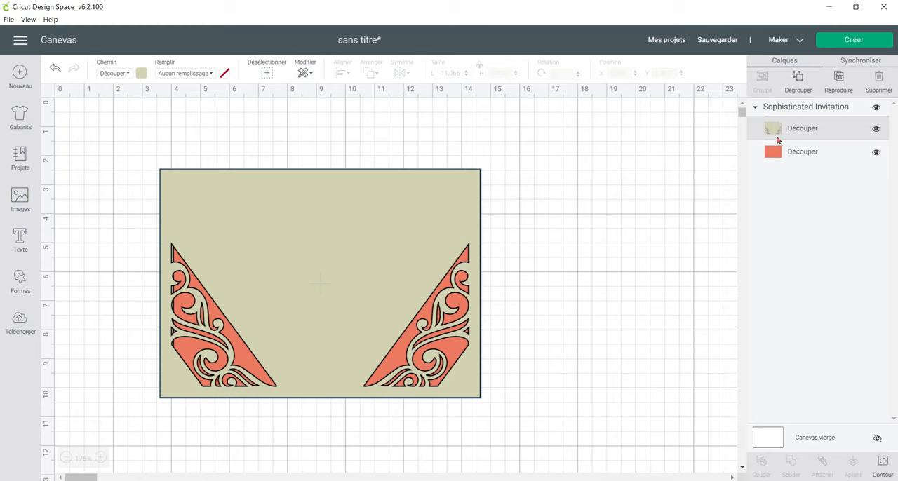
{"action": "left_click", "coordinate": [781, 151]}
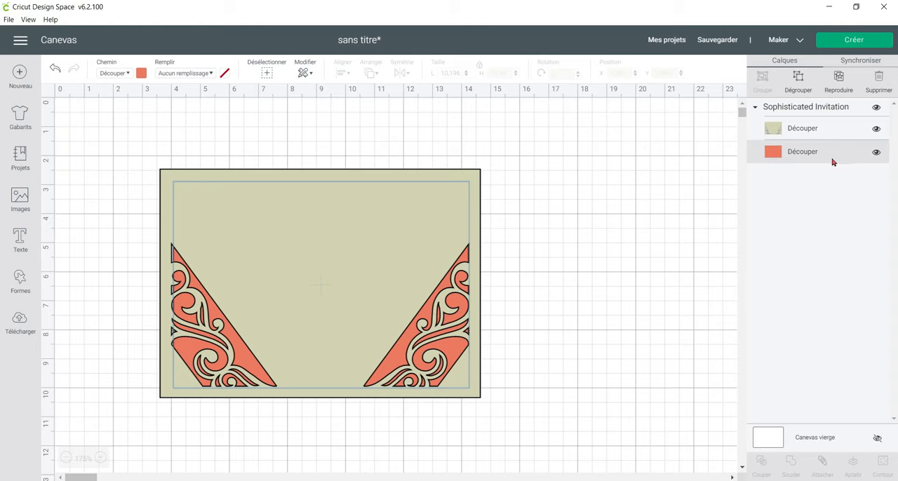
{"action": "left_click", "coordinate": [877, 153]}
{"action": "left_click", "coordinate": [877, 153]}
{"action": "left_click_drag", "start_coordinate": [329, 232], "coordinate": [356, 223]}
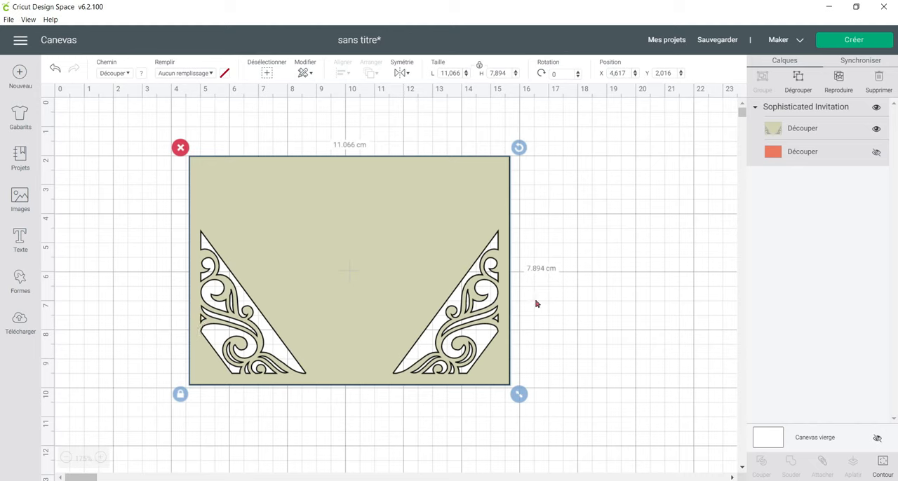
Hide the small cutout contours near both side edges of the beige layer, and move the card to about X 3.87, Y 2.16.
{"action": "left_click", "coordinate": [849, 133]}
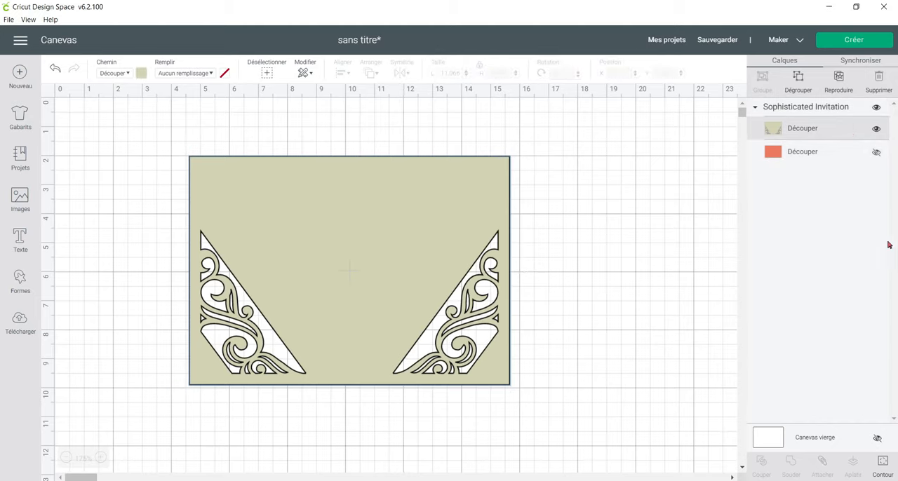
{"action": "left_click", "coordinate": [886, 465]}
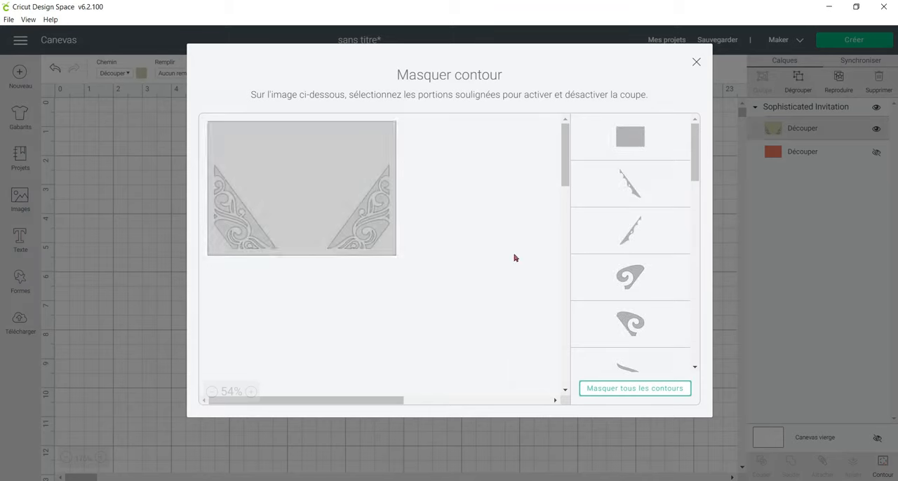
{"action": "left_click", "coordinate": [388, 221]}
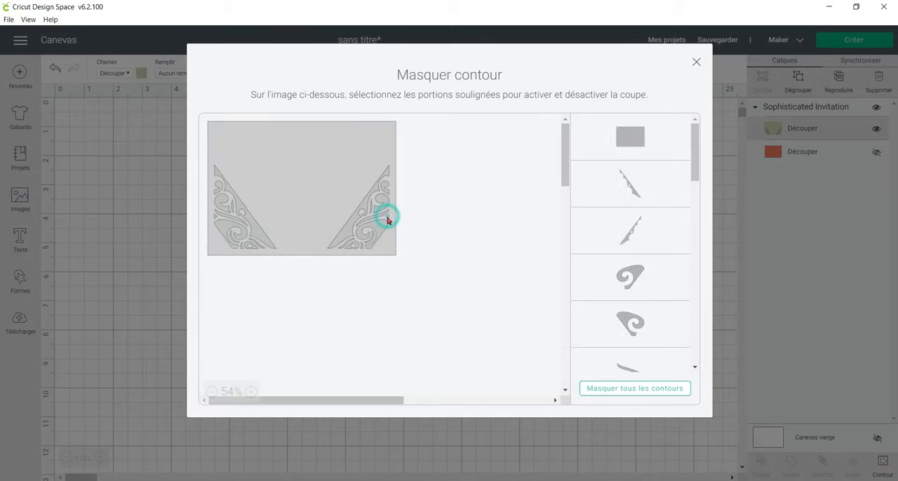
{"action": "left_click", "coordinate": [215, 220]}
{"action": "left_click", "coordinate": [696, 63]}
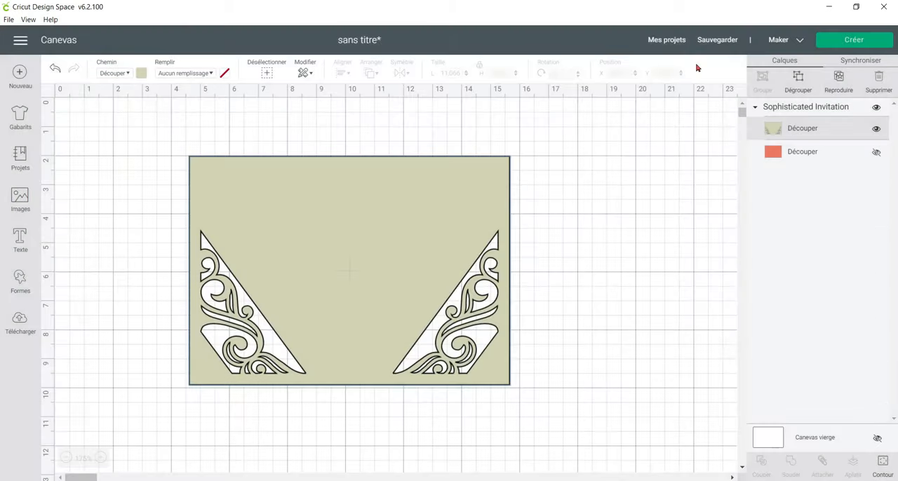
{"action": "left_click_drag", "start_coordinate": [406, 253], "coordinate": [384, 257]}
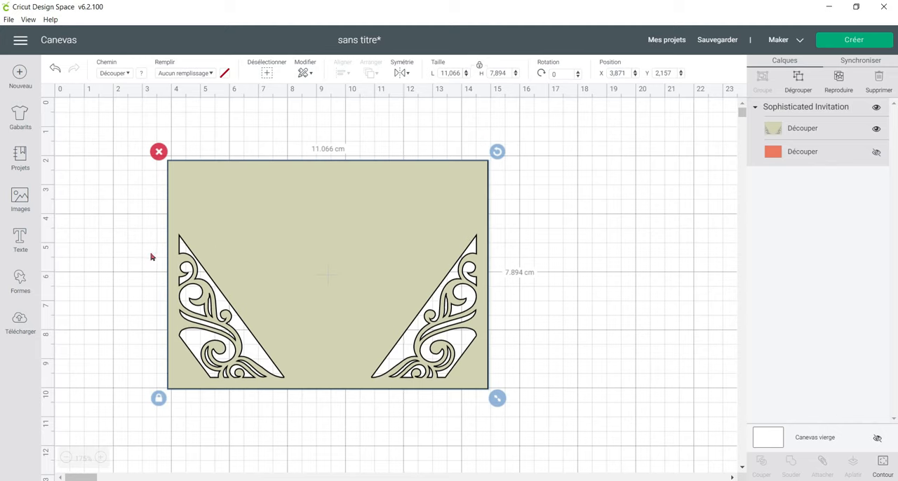
Add the text "Merci pour votre attention" to the canvas.
{"action": "left_click", "coordinate": [21, 239]}
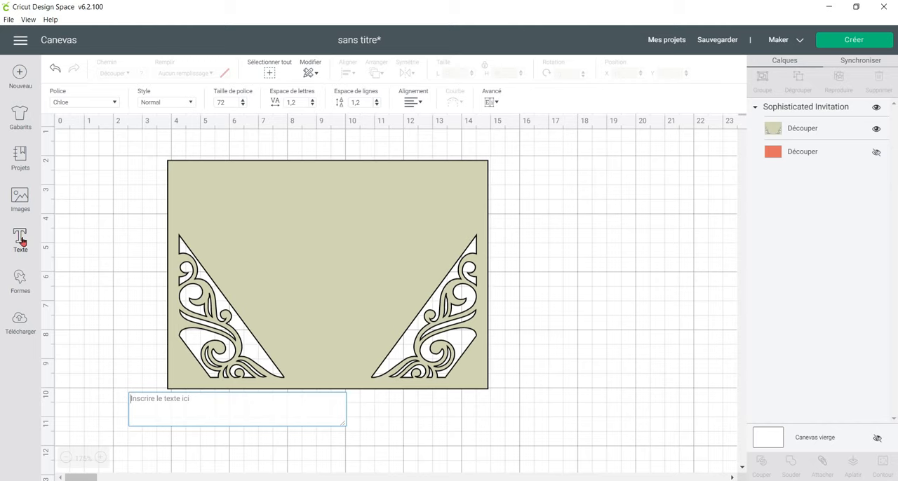
{"action": "type", "text": "Merci pour"}
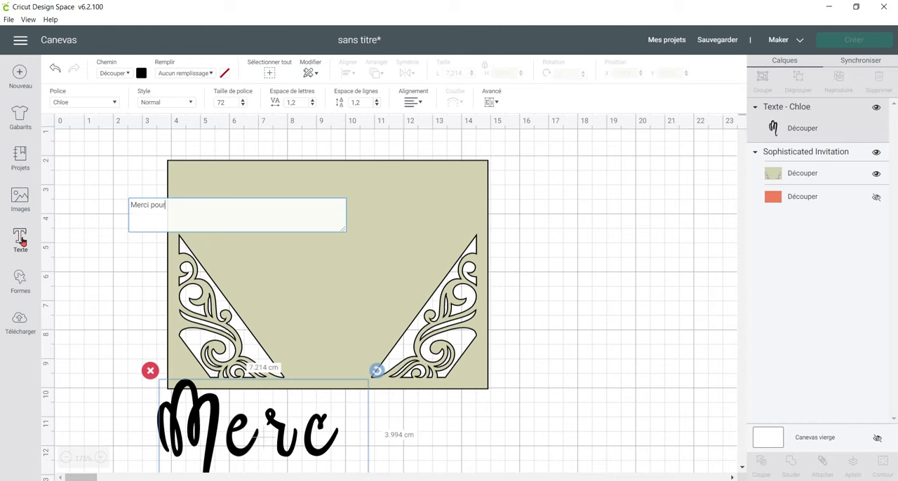
{"action": "type", "text": " votre"}
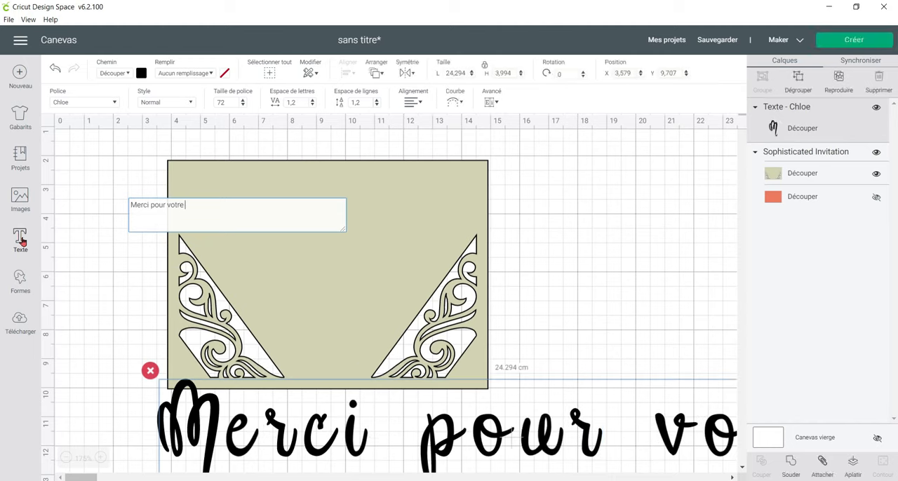
{"action": "type", "text": " attentio"}
{"action": "key", "text": "BackSpace"}
{"action": "key", "text": "BackSpace"}
{"action": "key", "text": "BackSpace"}
{"action": "key", "text": "BackSpace"}
{"action": "key", "text": "BackSpace"}
{"action": "key", "text": "BackSpace"}
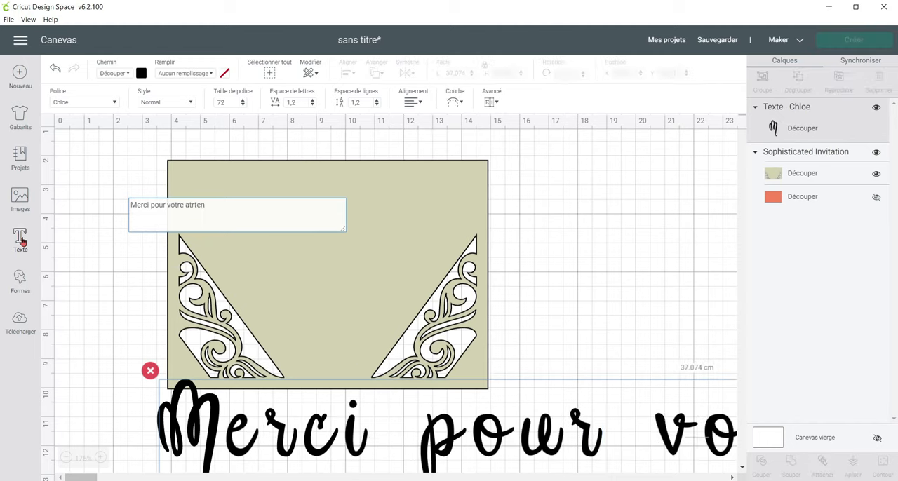
{"action": "type", "text": "tention"}
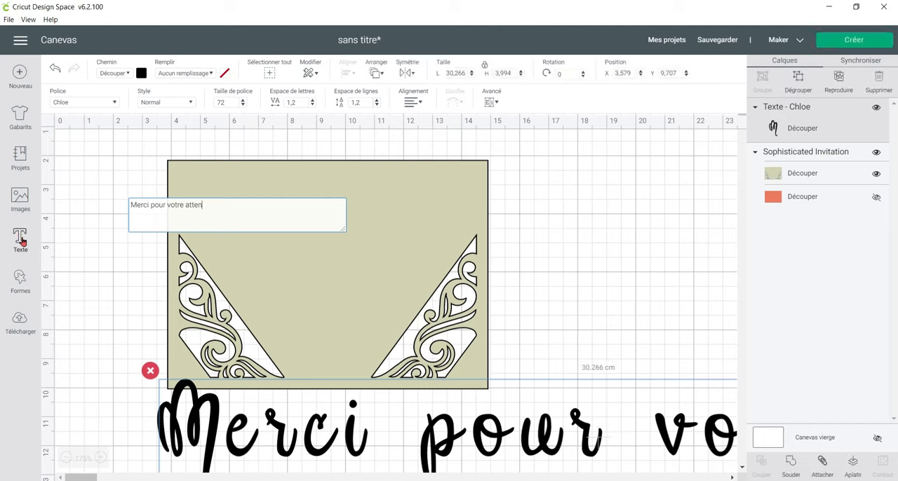
Set the new text's operation to Dessiner and its style to Écriture.
{"action": "left_click", "coordinate": [127, 74]}
{"action": "left_click", "coordinate": [130, 113]}
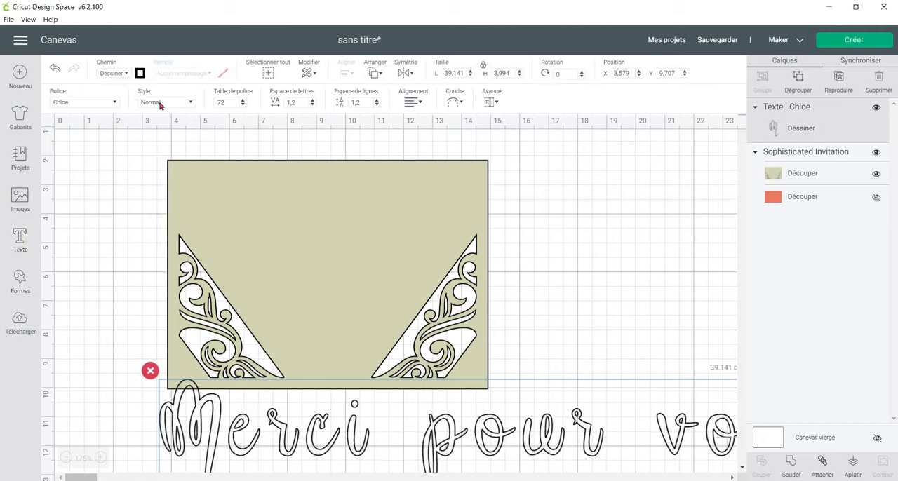
{"action": "left_click", "coordinate": [160, 102]}
{"action": "left_click", "coordinate": [177, 191]}
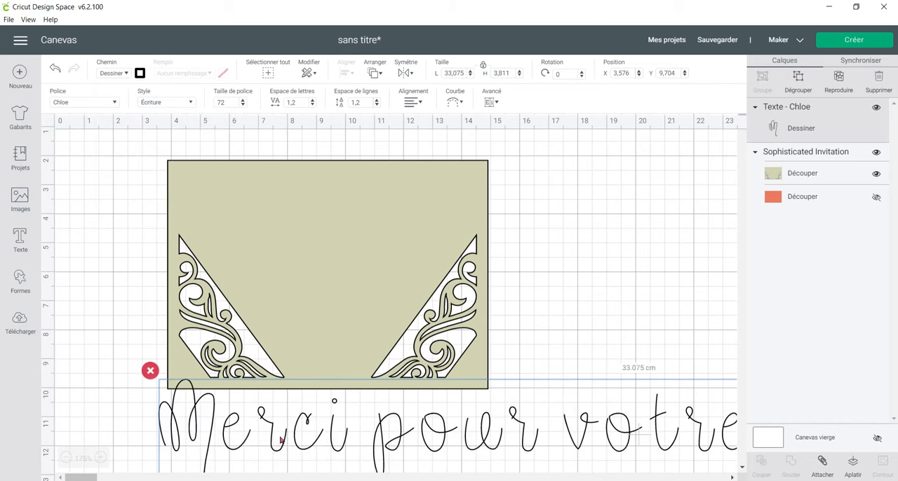
Move the text over the card and break it into two lines before "votre".
{"action": "left_click_drag", "start_coordinate": [239, 362], "coordinate": [222, 281]}
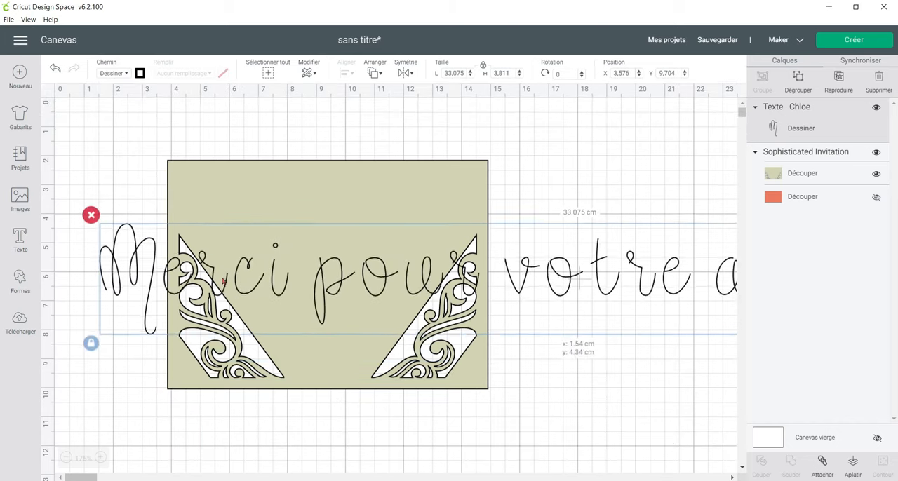
{"action": "double_click", "coordinate": [151, 267]}
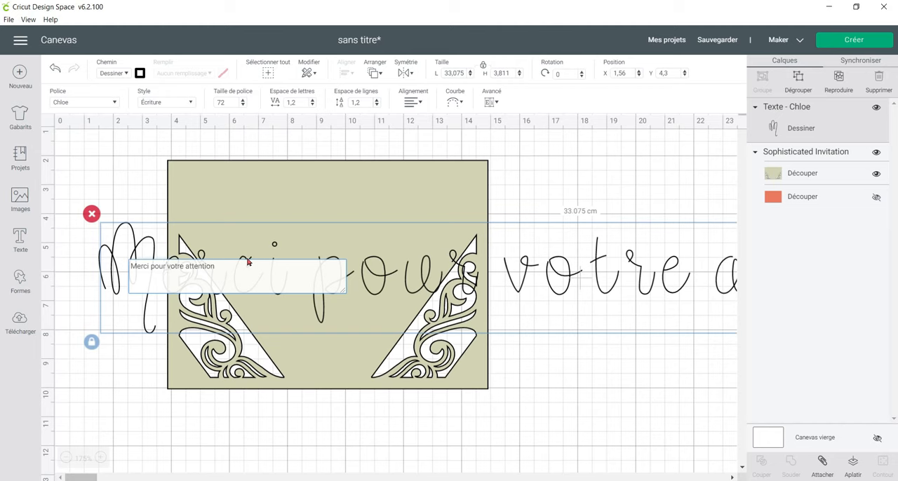
{"action": "key", "text": "Return"}
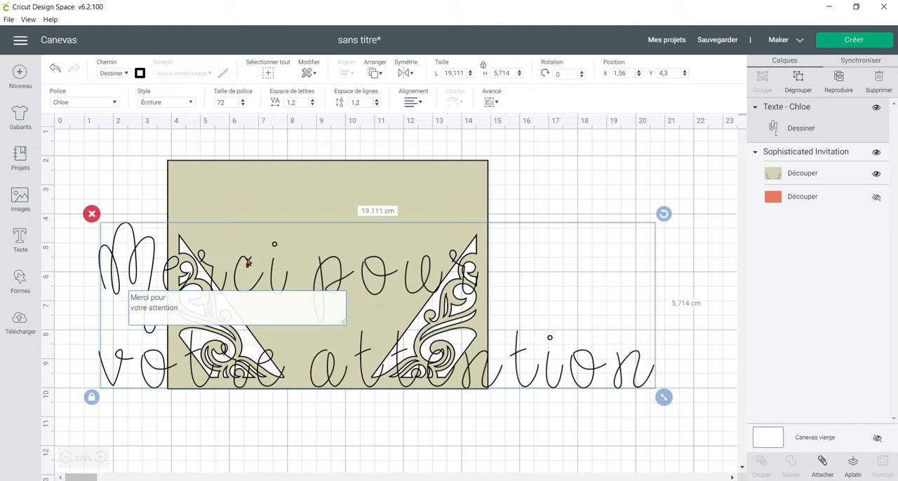
Centre the two text lines and fit the text to about 8.2 × 2.45 cm in the card's upper half.
{"action": "left_click", "coordinate": [412, 102]}
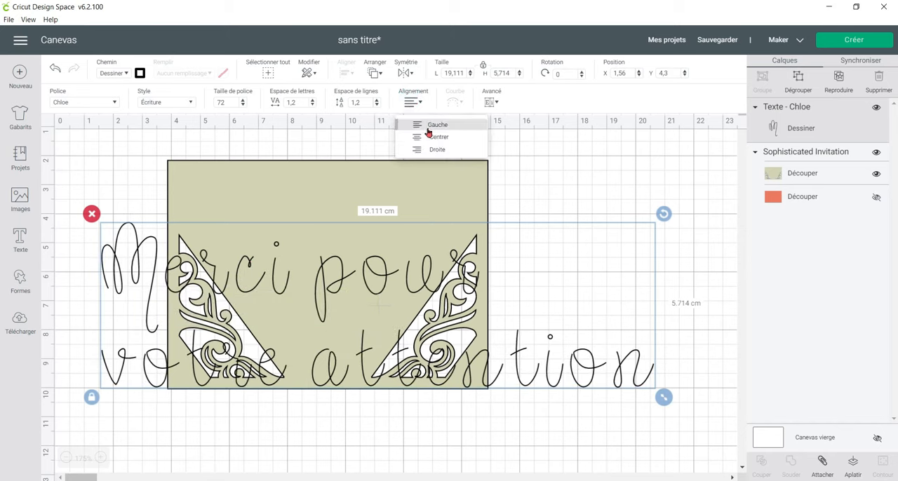
{"action": "left_click", "coordinate": [434, 137]}
{"action": "left_click_drag", "start_coordinate": [663, 397], "coordinate": [440, 259]}
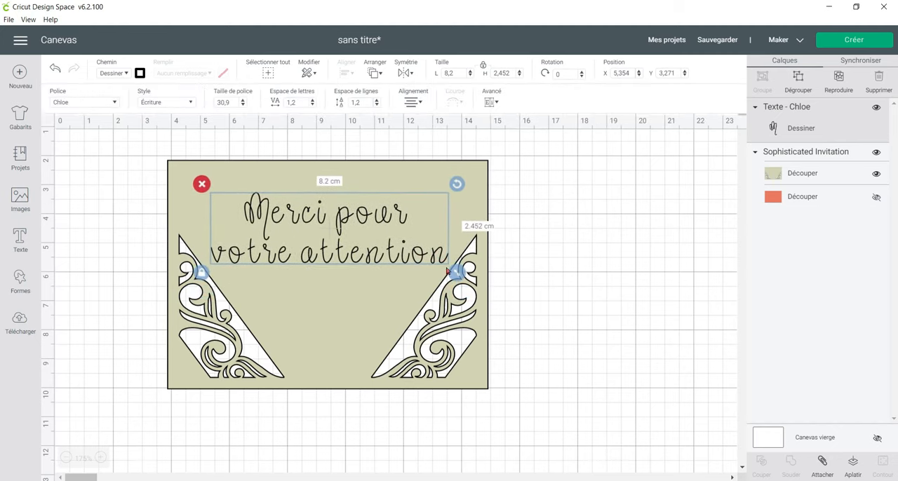
Set the text's pen to M - Marker (1mm) in Copper (metallic).
{"action": "left_click", "coordinate": [141, 73]}
{"action": "left_click", "coordinate": [184, 102]}
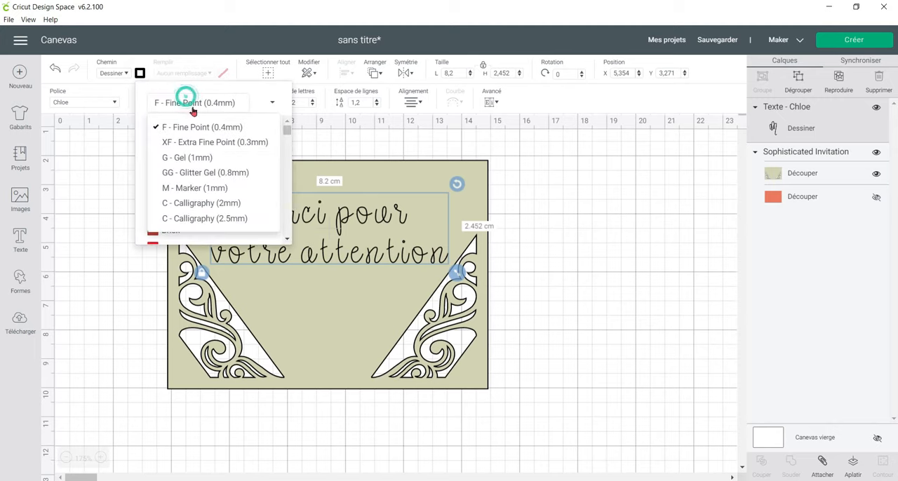
{"action": "left_click", "coordinate": [222, 189]}
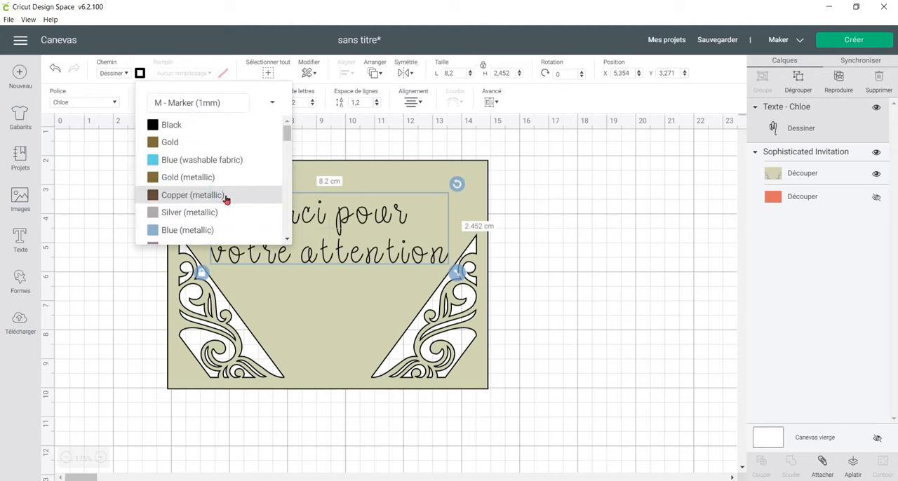
{"action": "left_click", "coordinate": [240, 196]}
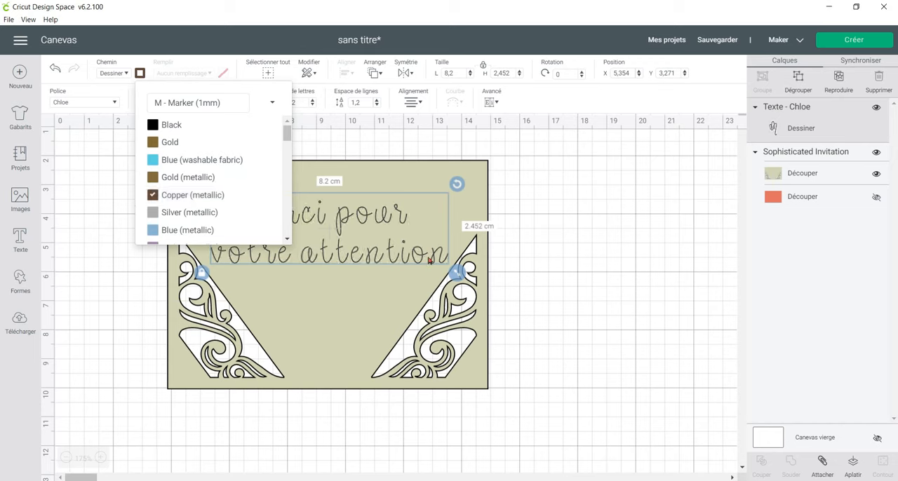
{"action": "left_click", "coordinate": [430, 240]}
{"action": "left_click", "coordinate": [409, 258]}
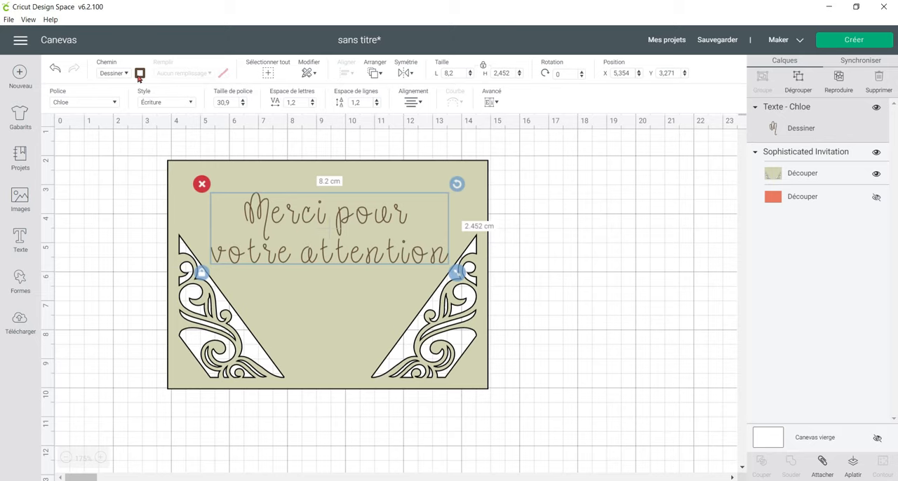
Shift the text slightly down on the card and break it before "attention" into a third line.
{"action": "left_click_drag", "start_coordinate": [343, 255], "coordinate": [346, 262]}
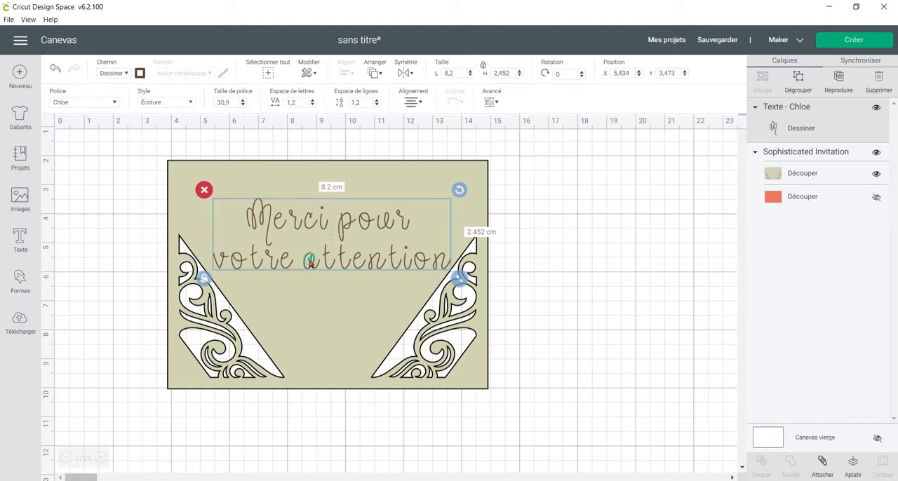
{"action": "double_click", "coordinate": [307, 261]}
{"action": "left_click", "coordinate": [163, 241]}
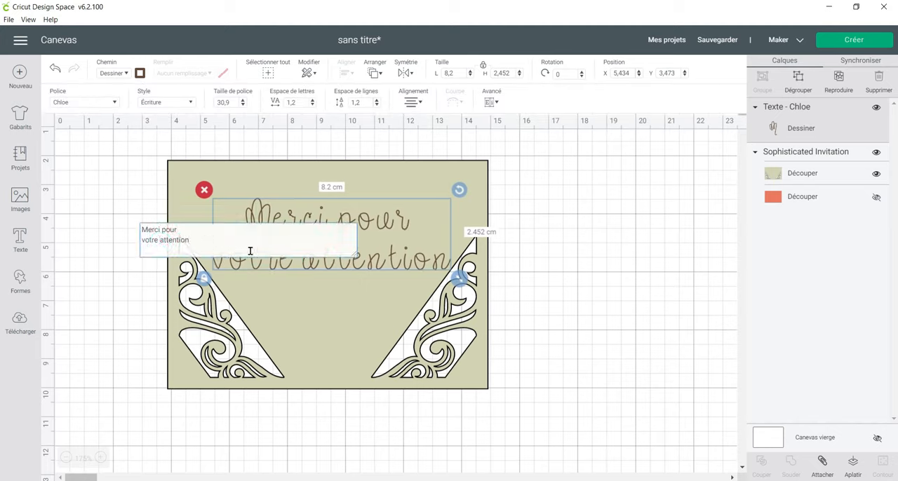
{"action": "key", "text": "Return"}
Reposition the card behind the text at about X 2.82, Y 1.55 cm so the three lines sit between the corner ornaments.
{"action": "left_click", "coordinate": [307, 212]}
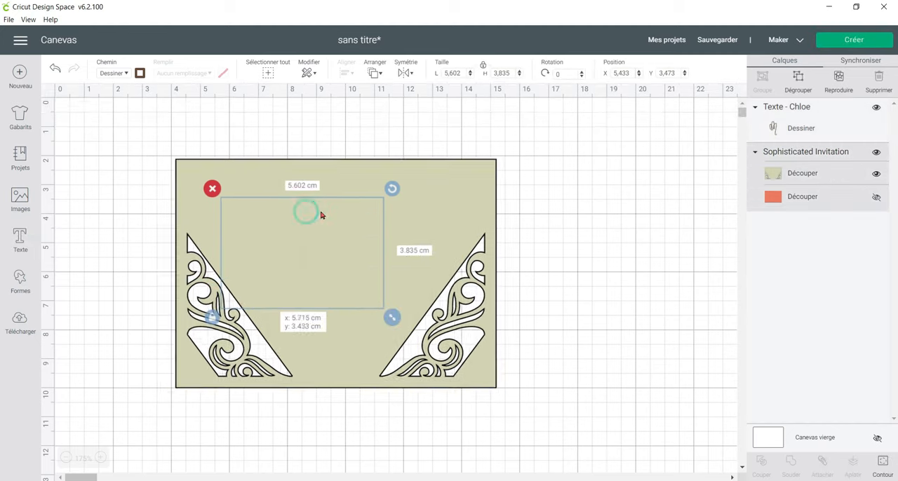
{"action": "left_click_drag", "start_coordinate": [295, 217], "coordinate": [277, 200]}
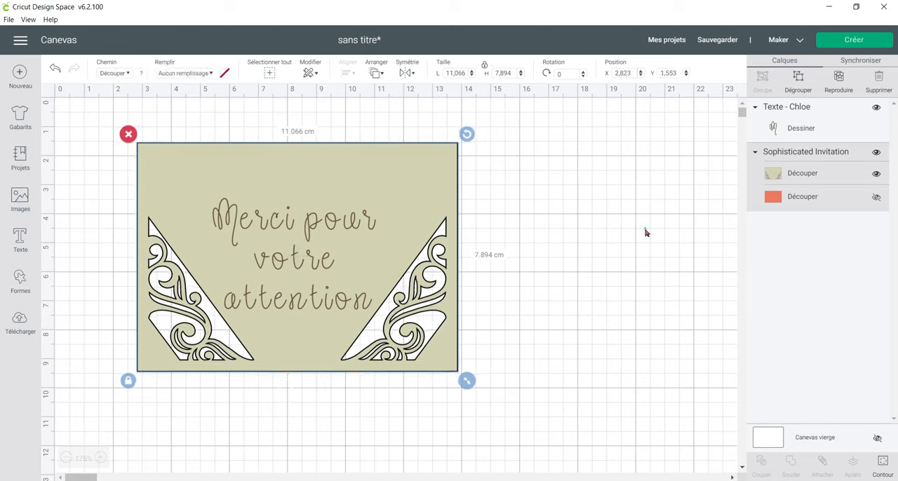
{"action": "left_click", "coordinate": [639, 234]}
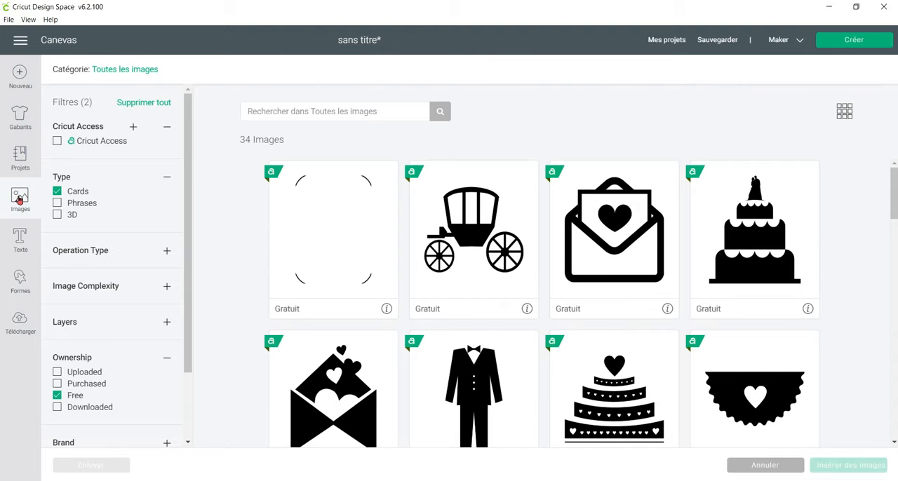
Clear the Cards and Free filters in the image library and open the Simple Shapes category.
{"action": "left_click", "coordinate": [57, 192]}
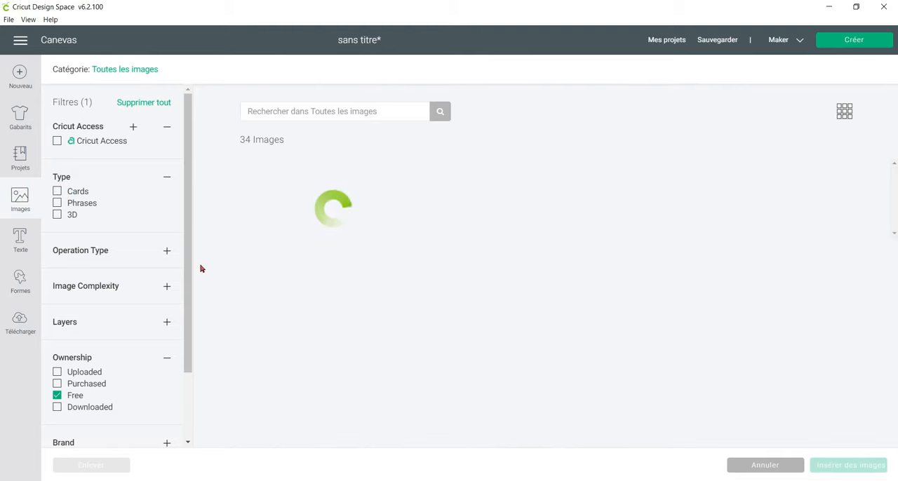
{"action": "left_click", "coordinate": [154, 102]}
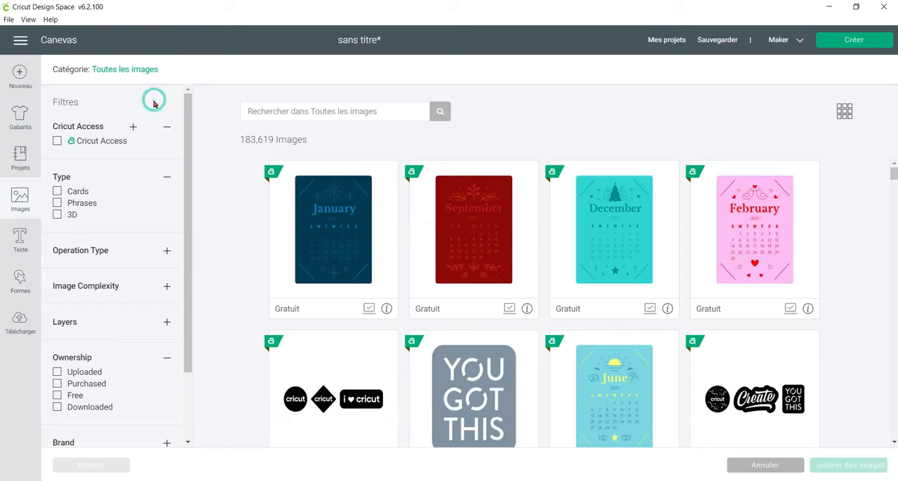
{"action": "left_click", "coordinate": [135, 68]}
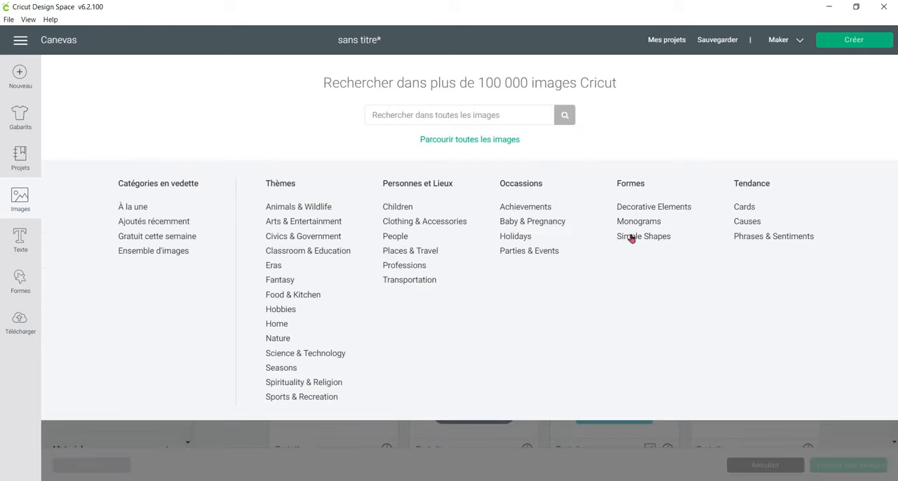
{"action": "left_click", "coordinate": [665, 241]}
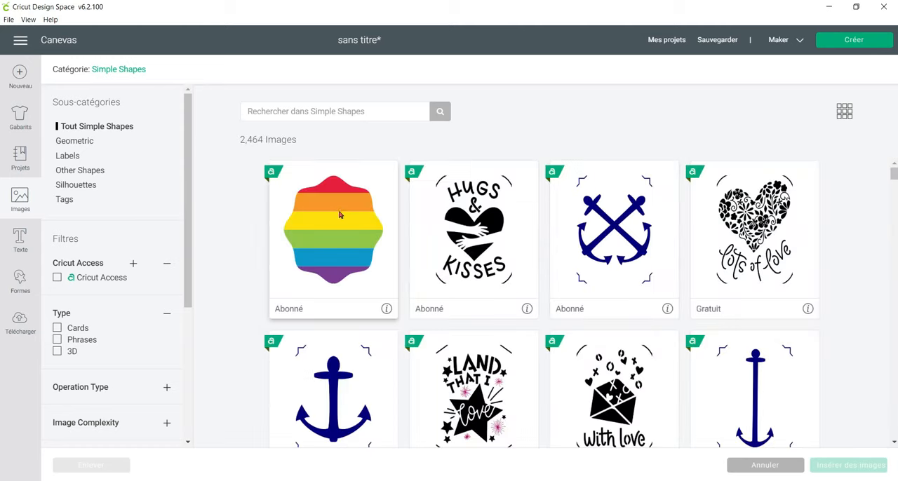
Switch the image library to the Decorative Elements category and its Borders & Frames subcategory.
{"action": "left_click", "coordinate": [133, 69]}
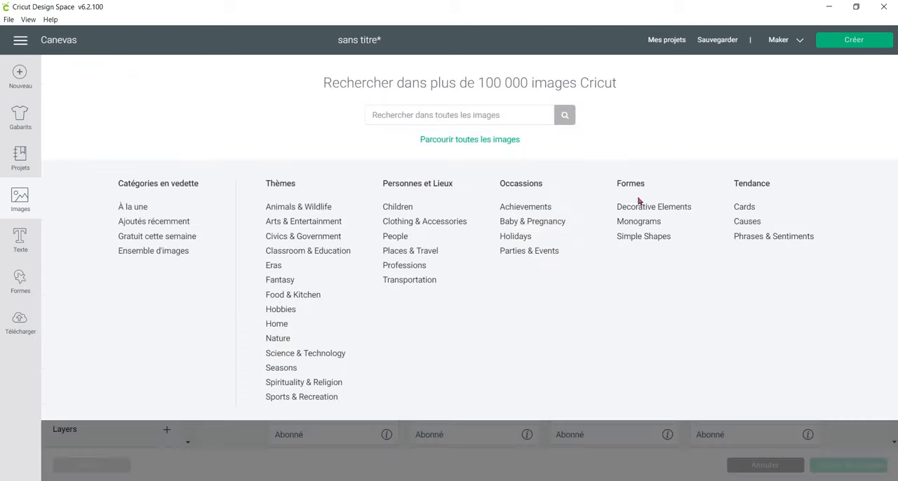
{"action": "left_click", "coordinate": [639, 207]}
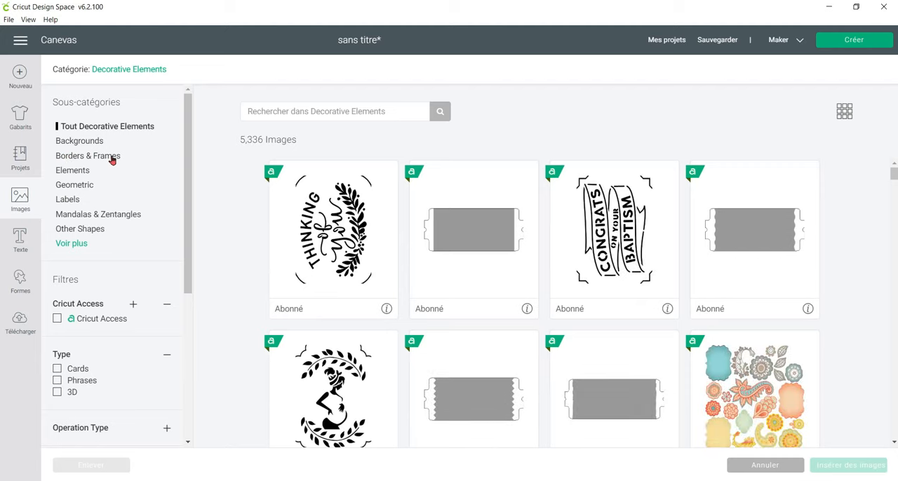
{"action": "left_click", "coordinate": [112, 158]}
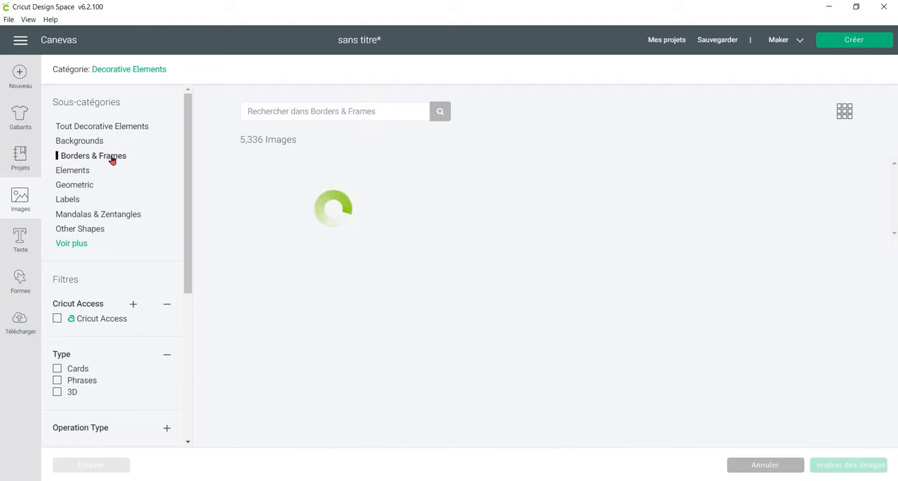
Try limiting the Borders & Frames images to Free ones, and remove that ownership filter again.
{"action": "scroll", "coordinate": [114, 163], "scroll_direction": "down", "scroll_amount": 5}
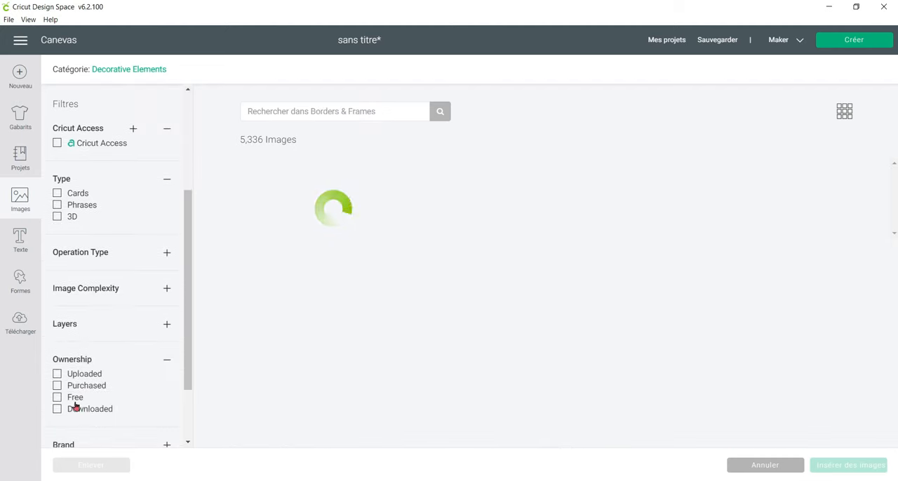
{"action": "left_click", "coordinate": [58, 398]}
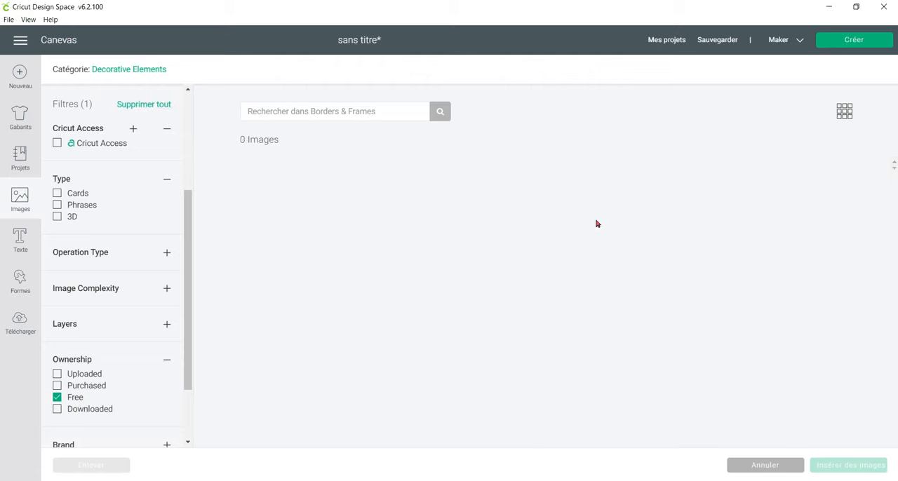
{"action": "scroll", "coordinate": [120, 241], "scroll_direction": "up", "scroll_amount": 5}
{"action": "scroll", "coordinate": [120, 239], "scroll_direction": "down", "scroll_amount": 5}
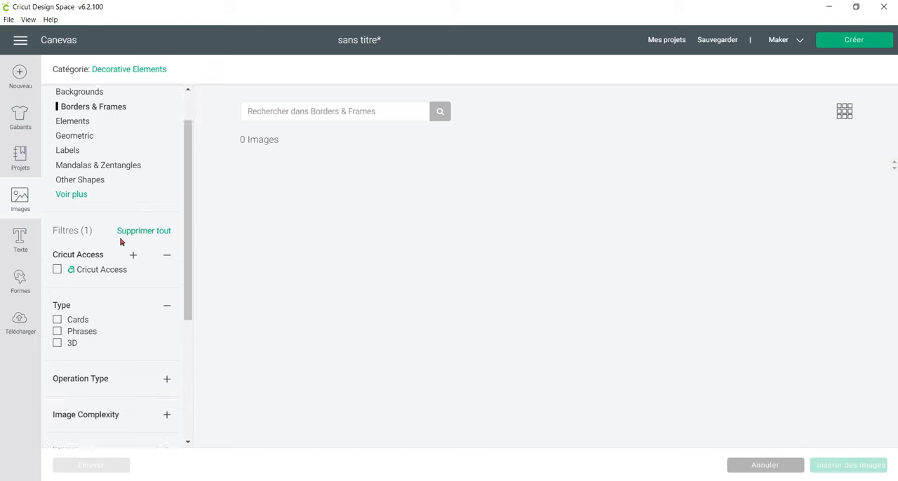
{"action": "left_click", "coordinate": [59, 385]}
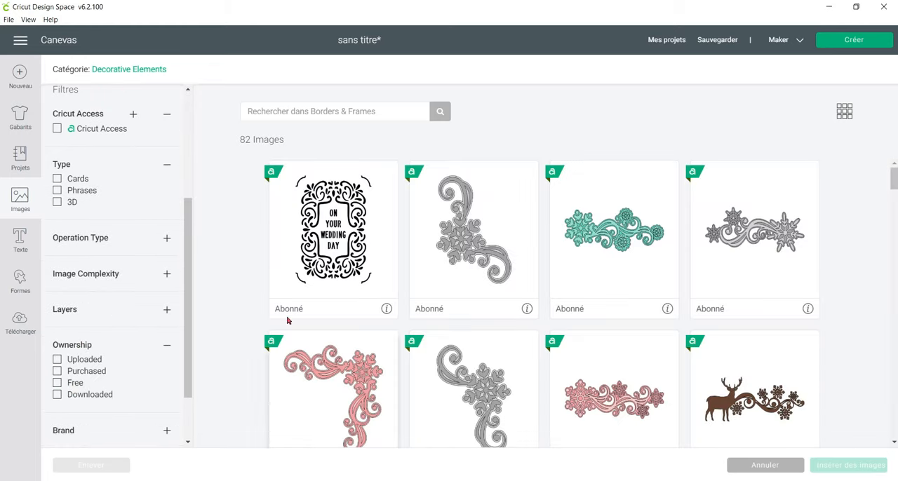
Select the Sunrise Art Décor Accent drawing and the gold diamond-shaped accent in Borders & Frames, and remove both from the selection.
{"action": "scroll", "coordinate": [534, 282], "scroll_direction": "down", "scroll_amount": 5}
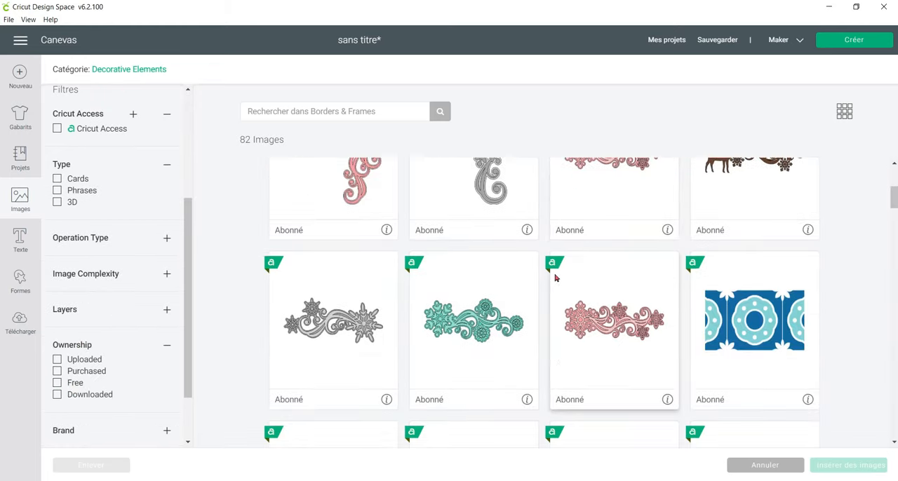
{"action": "scroll", "coordinate": [555, 278], "scroll_direction": "down", "scroll_amount": 7}
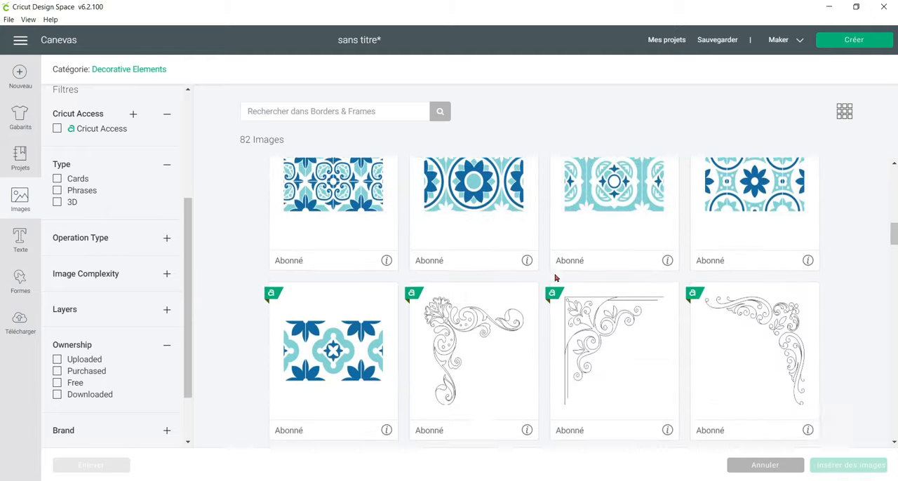
{"action": "scroll", "coordinate": [556, 278], "scroll_direction": "down", "scroll_amount": 8}
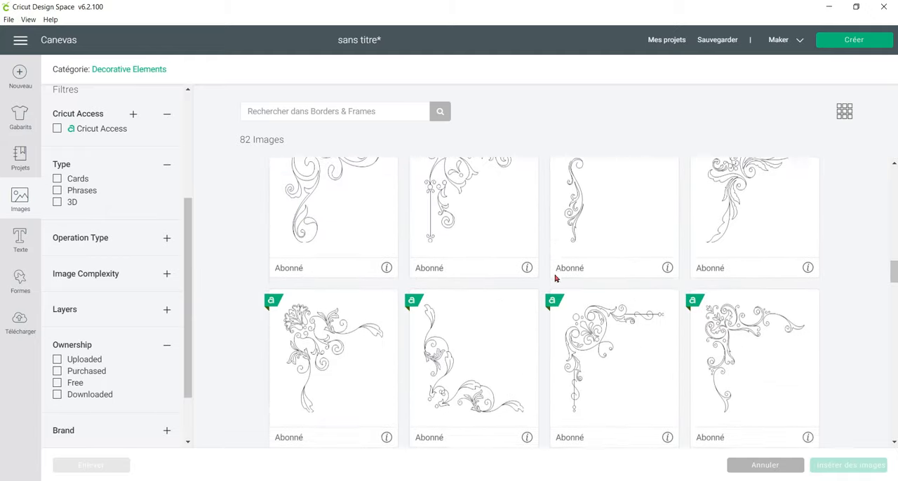
{"action": "scroll", "coordinate": [555, 278], "scroll_direction": "down", "scroll_amount": 1}
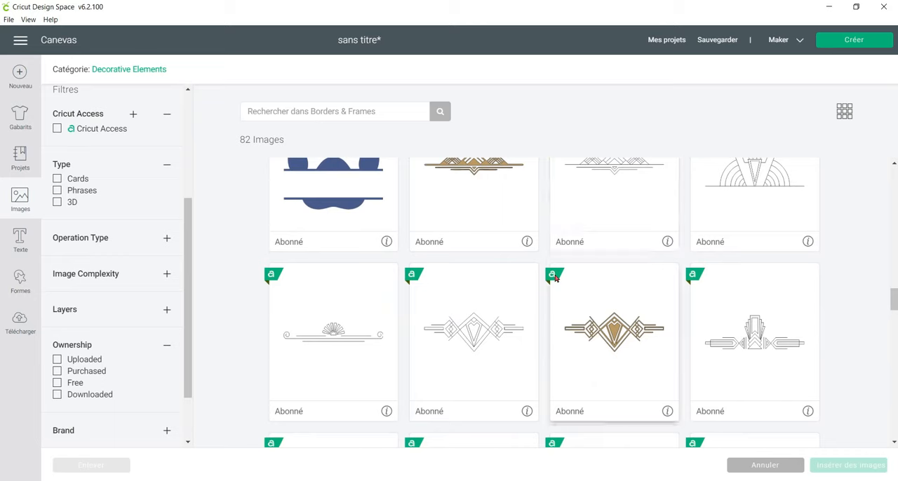
{"action": "scroll", "coordinate": [555, 279], "scroll_direction": "down", "scroll_amount": 2}
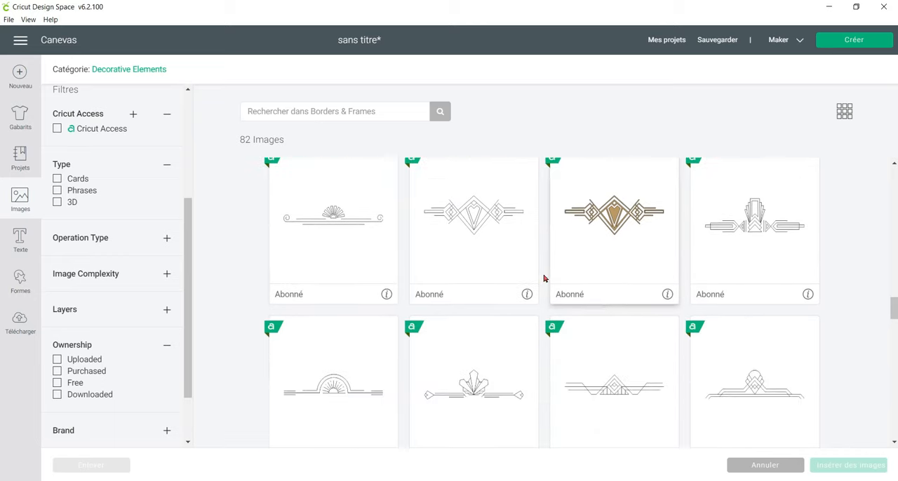
{"action": "left_click", "coordinate": [314, 246]}
{"action": "left_click", "coordinate": [620, 274]}
{"action": "scroll", "coordinate": [619, 277], "scroll_direction": "down", "scroll_amount": 2}
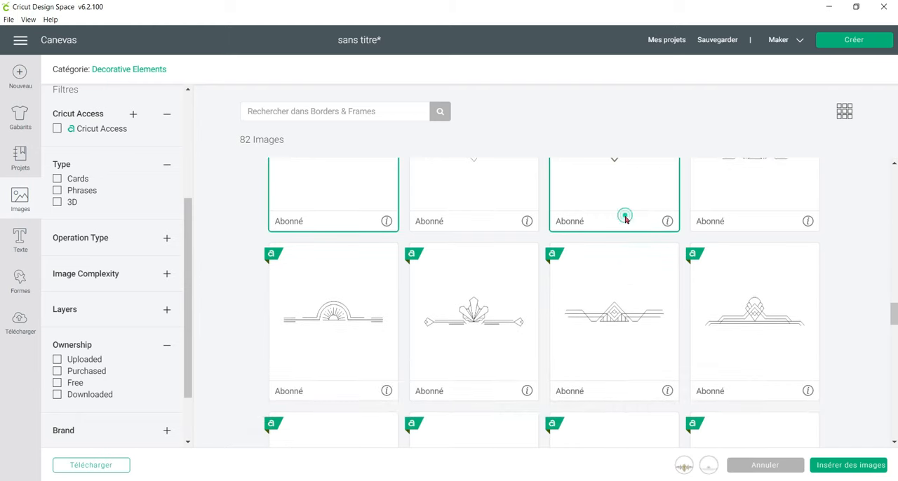
{"action": "scroll", "coordinate": [625, 232], "scroll_direction": "down", "scroll_amount": 1}
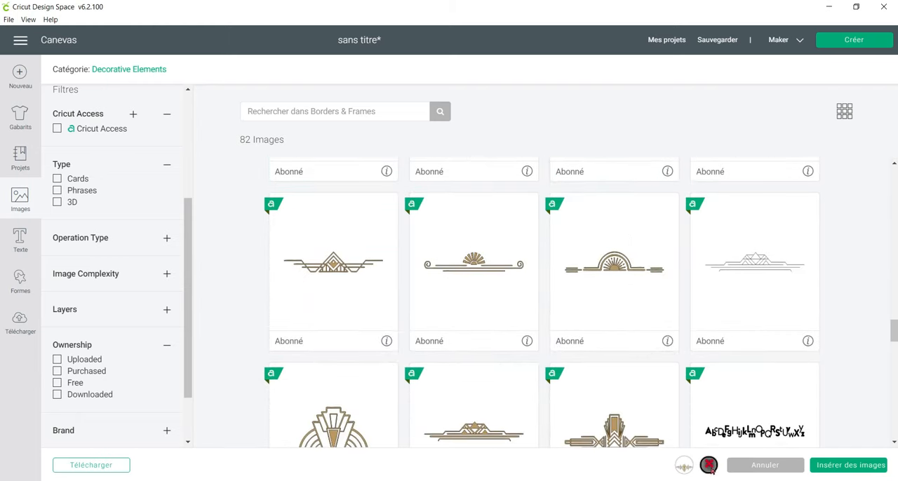
{"action": "left_click", "coordinate": [709, 465]}
Examine the remaining Borders & Frames images for a decoration that suits the card.
{"action": "scroll", "coordinate": [683, 408], "scroll_direction": "down", "scroll_amount": 3}
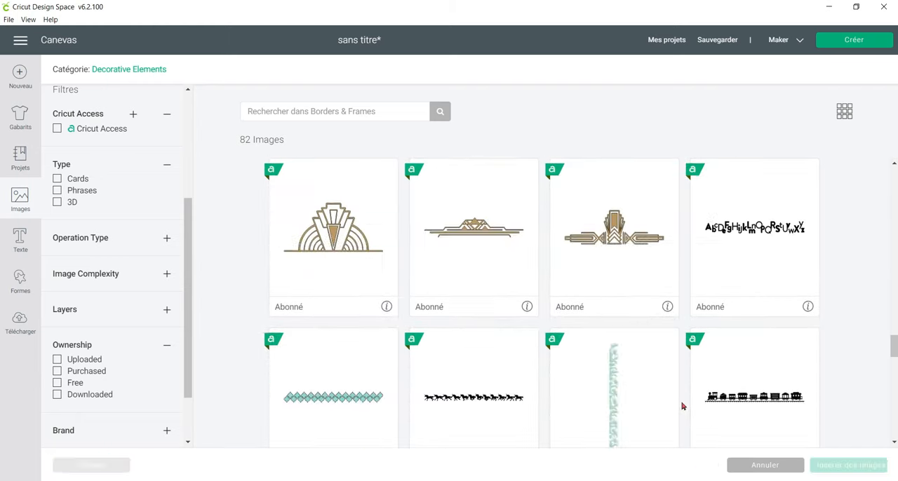
{"action": "scroll", "coordinate": [683, 407], "scroll_direction": "down", "scroll_amount": 3}
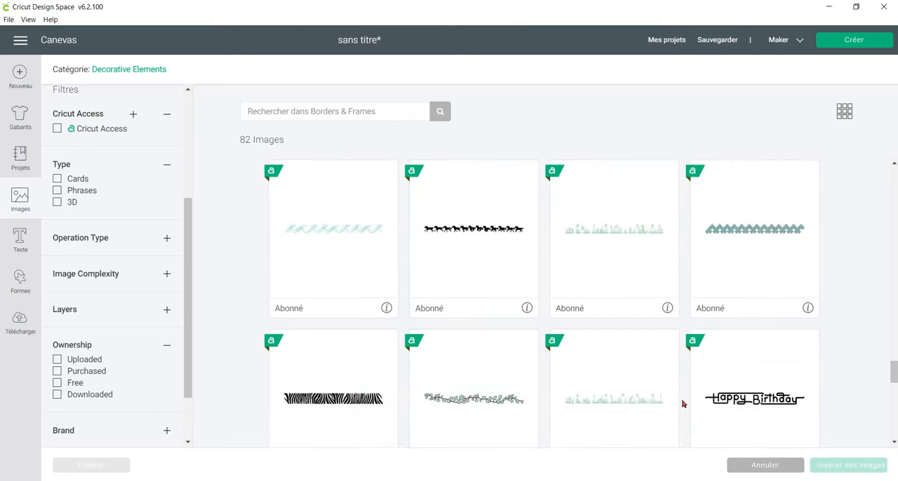
{"action": "scroll", "coordinate": [683, 404], "scroll_direction": "down", "scroll_amount": 3}
{"action": "scroll", "coordinate": [682, 403], "scroll_direction": "down", "scroll_amount": 3}
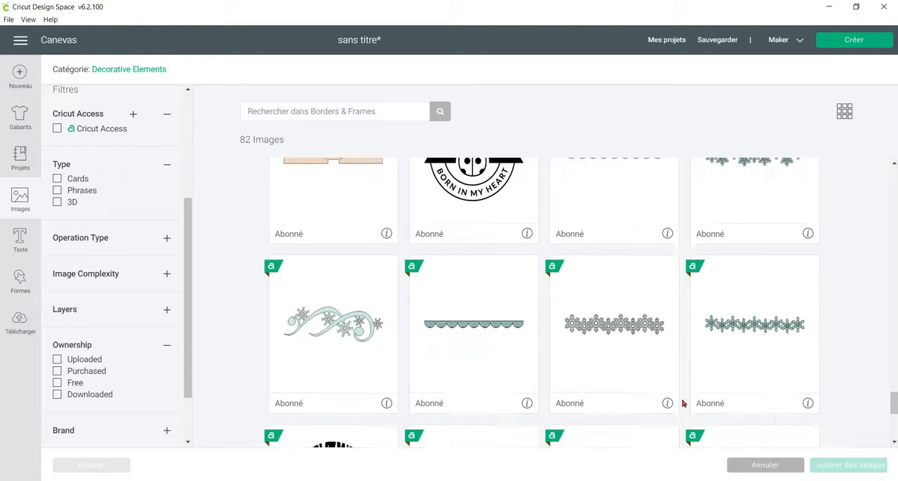
{"action": "scroll", "coordinate": [683, 404], "scroll_direction": "down", "scroll_amount": 3}
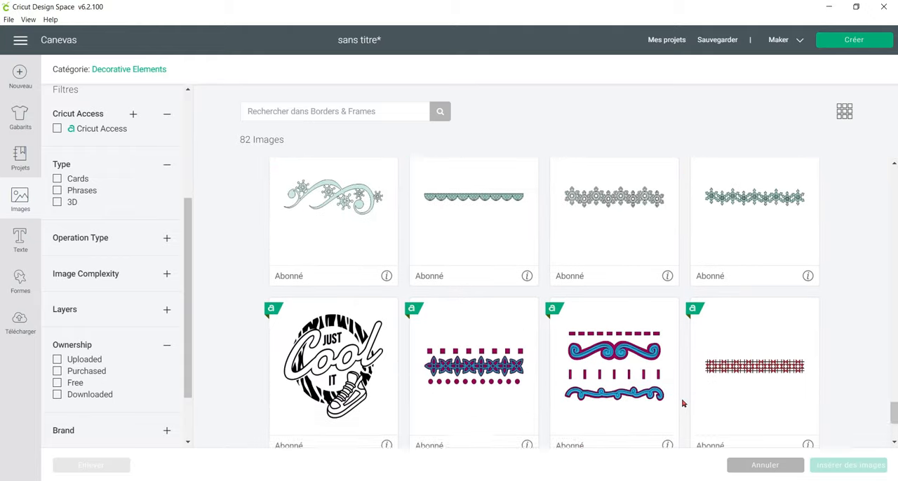
{"action": "scroll", "coordinate": [683, 404], "scroll_direction": "up", "scroll_amount": 6}
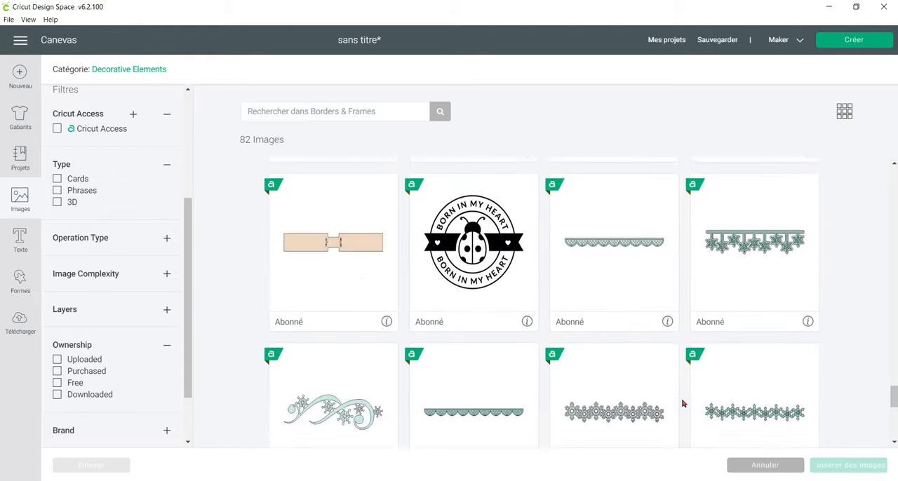
Expand the Operation Type filter without choosing an option, and insert the hanging snowflakes border from Borders & Frames onto the canvas.
{"action": "scroll", "coordinate": [123, 325], "scroll_direction": "up", "scroll_amount": 3}
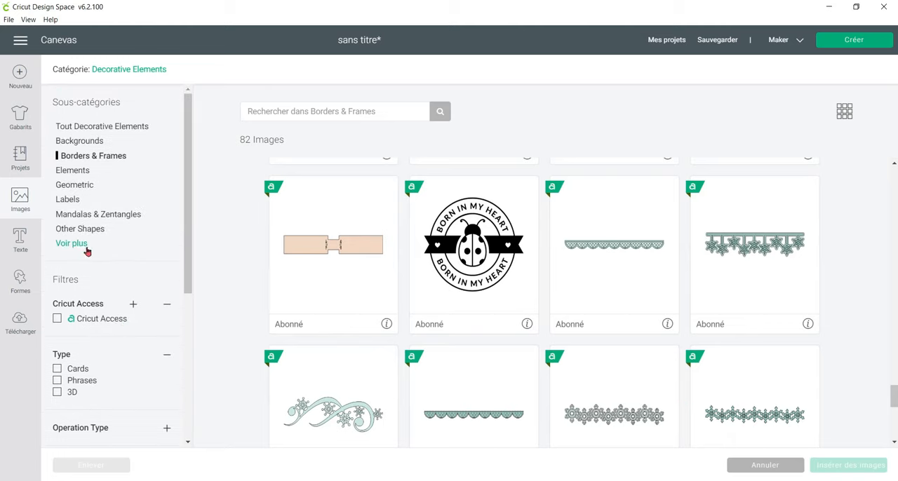
{"action": "scroll", "coordinate": [91, 254], "scroll_direction": "down", "scroll_amount": 3}
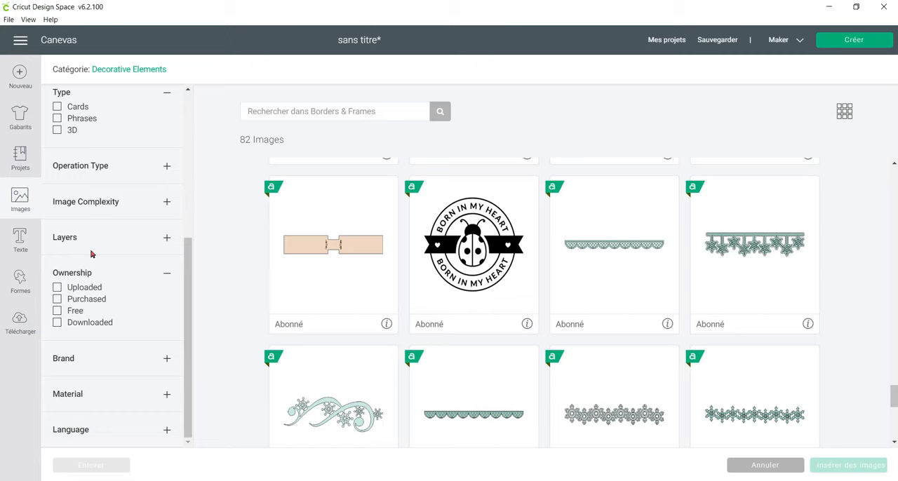
{"action": "left_click", "coordinate": [129, 175]}
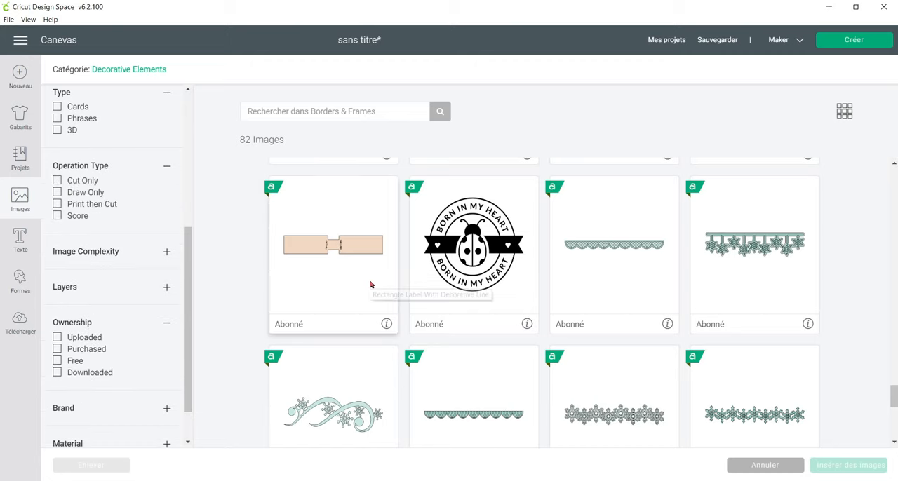
{"action": "scroll", "coordinate": [371, 285], "scroll_direction": "up", "scroll_amount": 3}
{"action": "scroll", "coordinate": [370, 284], "scroll_direction": "down", "scroll_amount": 3}
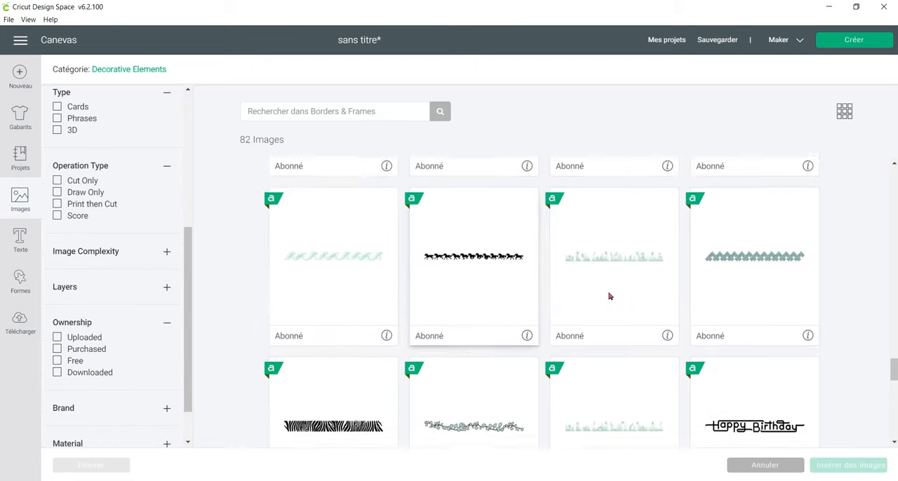
{"action": "left_click", "coordinate": [768, 291]}
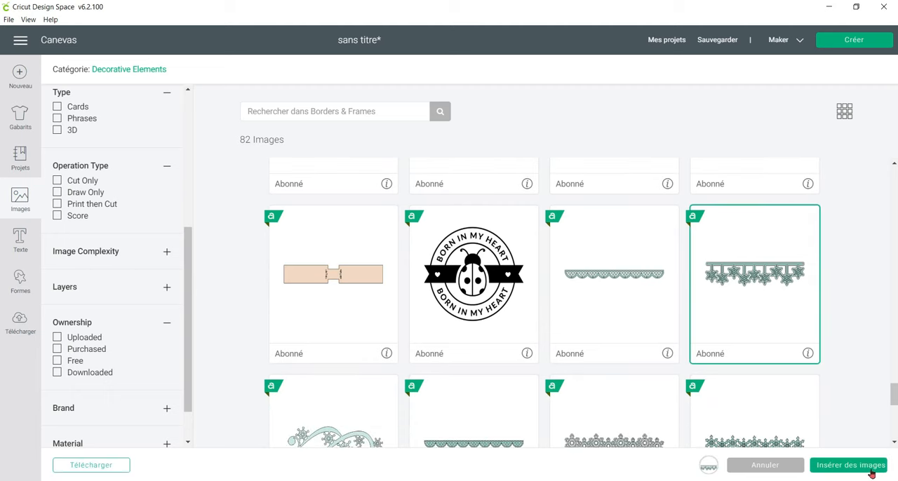
{"action": "left_click", "coordinate": [863, 465]}
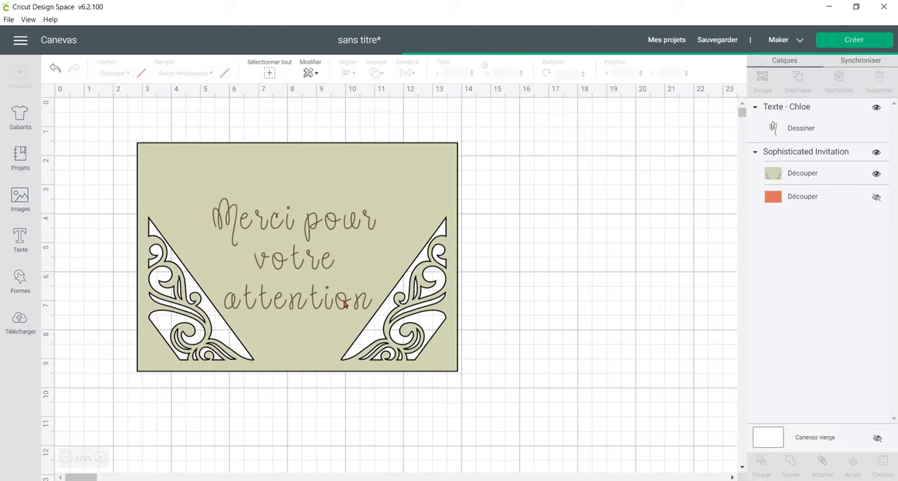
Place the snowflakes border along the card's upper edge and resize it proportionally to about 11.1 cm wide.
{"action": "left_click_drag", "start_coordinate": [476, 305], "coordinate": [435, 215]}
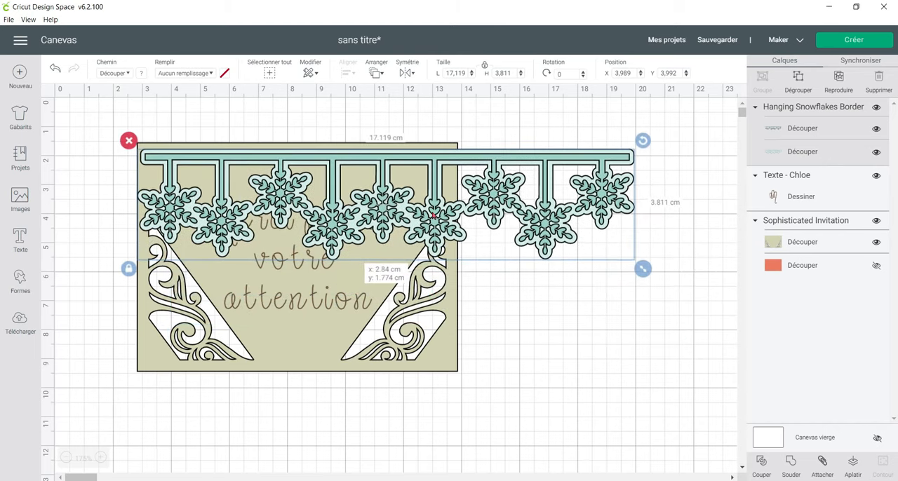
{"action": "left_click_drag", "start_coordinate": [642, 265], "coordinate": [423, 219]}
{"action": "mouse_move", "coordinate": [364, 194]}
{"action": "left_mouse_down"}
{"action": "mouse_move", "coordinate": [388, 191]}
{"action": "mouse_move", "coordinate": [358, 190]}
{"action": "left_mouse_up"}
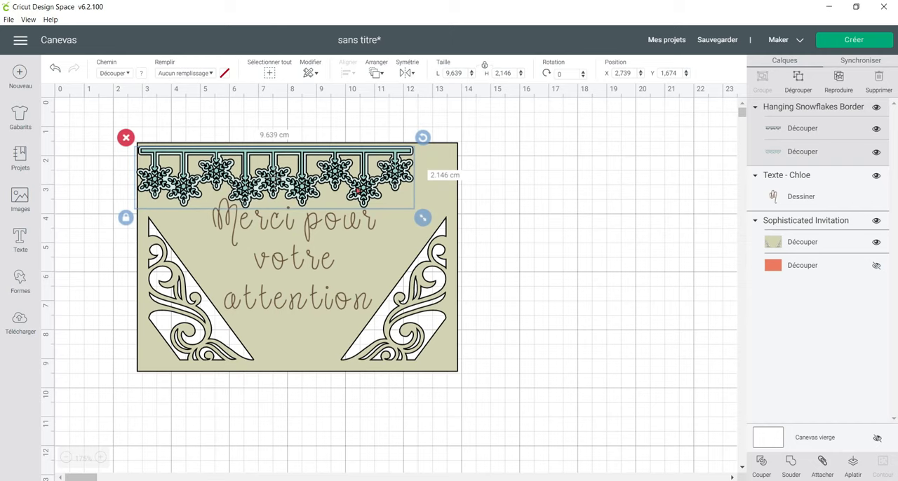
{"action": "left_click_drag", "start_coordinate": [422, 218], "coordinate": [469, 229]}
{"action": "left_click_drag", "start_coordinate": [377, 178], "coordinate": [378, 179]}
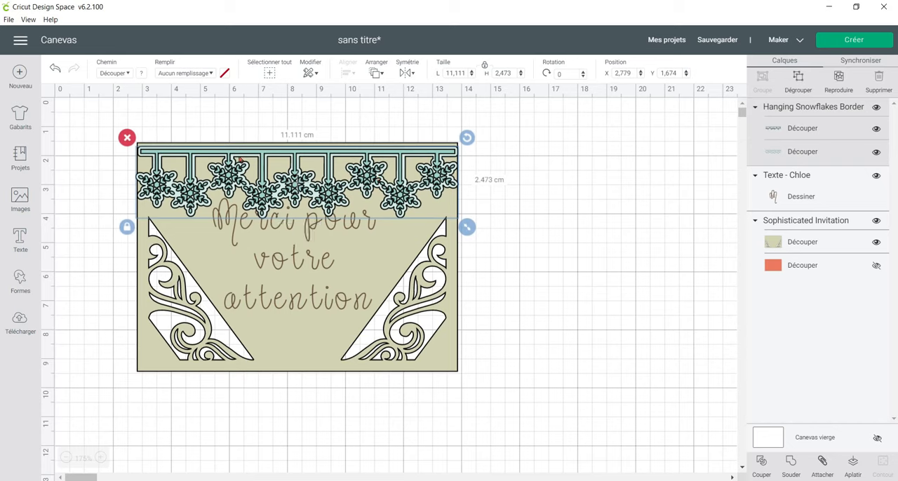
Hide the pale backing layer of the snowflakes border and nudge the remaining snowflakes into place on the card.
{"action": "left_click", "coordinate": [876, 153]}
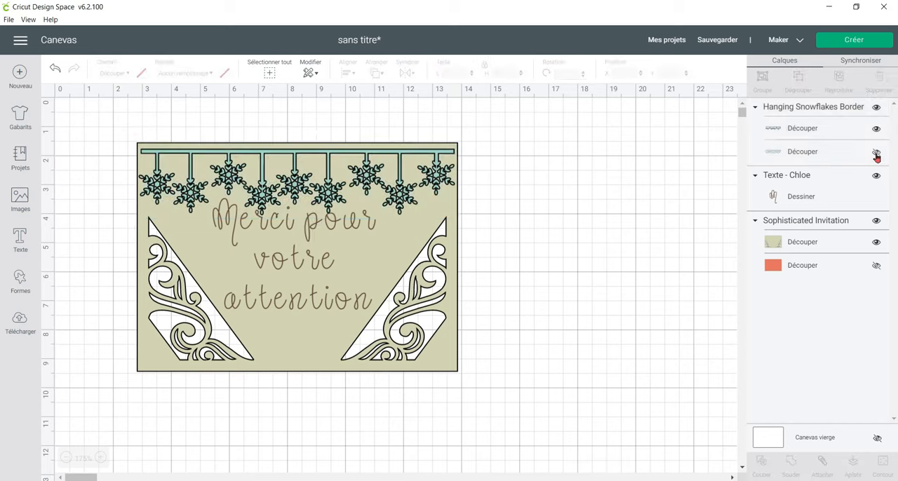
{"action": "left_click_drag", "start_coordinate": [335, 192], "coordinate": [334, 189]}
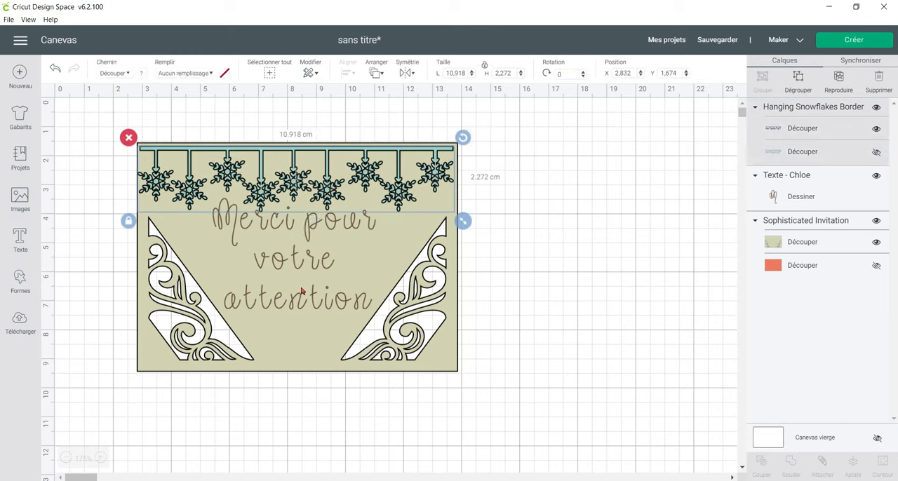
{"action": "left_click", "coordinate": [558, 213]}
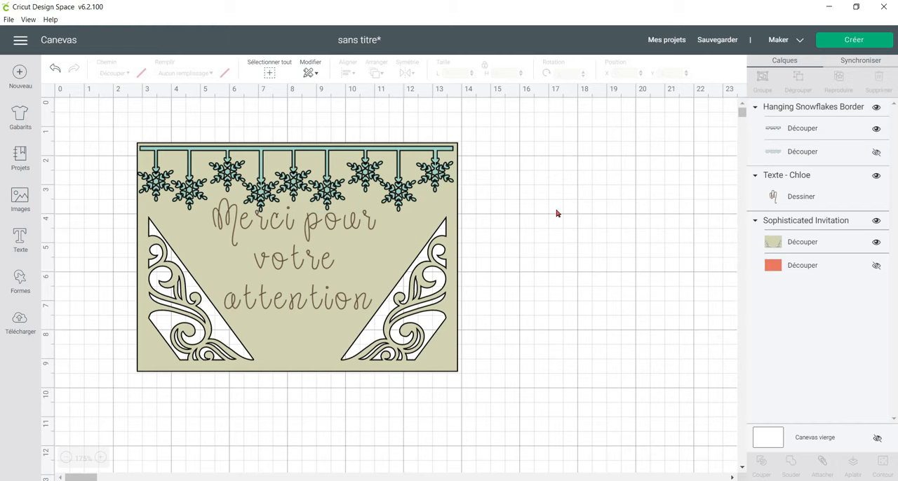
Attach the snowflakes border, the text and the invitation together, and send the project to mat preparation.
{"action": "left_click_drag", "start_coordinate": [70, 117], "coordinate": [550, 395]}
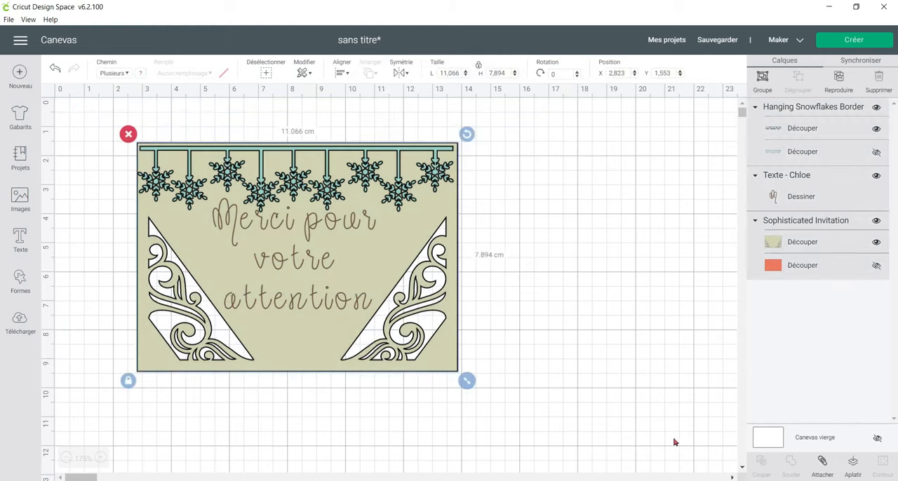
{"action": "left_click", "coordinate": [823, 465]}
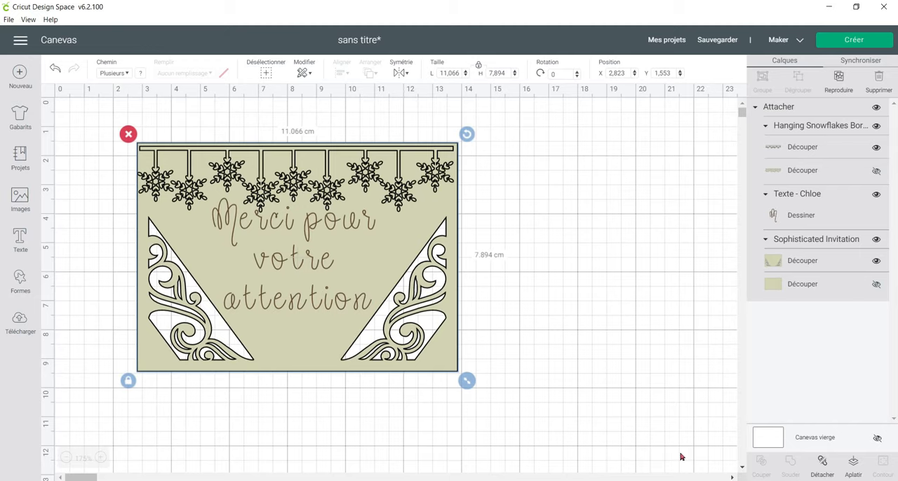
{"action": "left_click", "coordinate": [861, 43]}
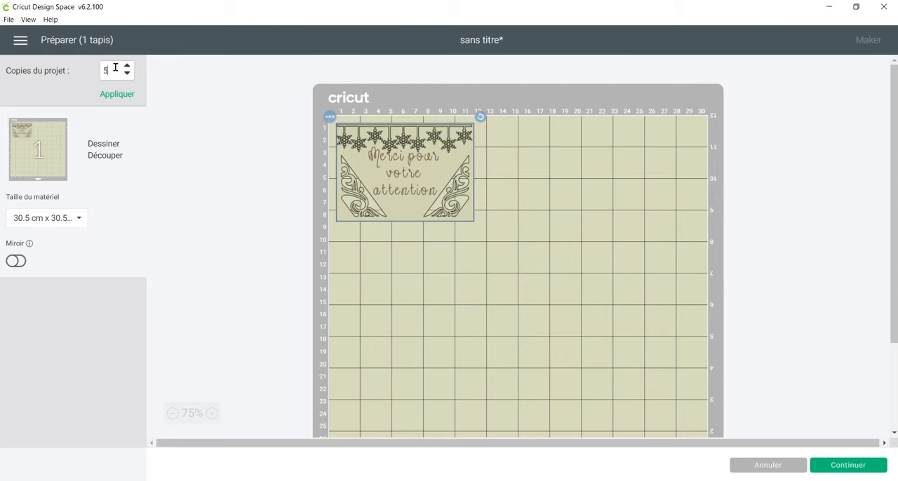
Try laying out 5 copies of the project on the mat, and set the number of copies back to 1.
{"action": "left_click", "coordinate": [116, 94]}
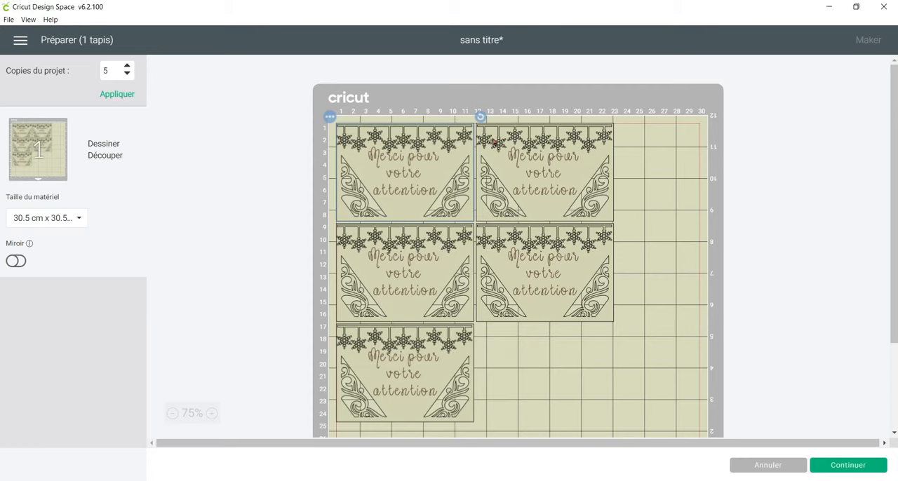
{"action": "double_click", "coordinate": [117, 66]}
{"action": "type", "text": "1"}
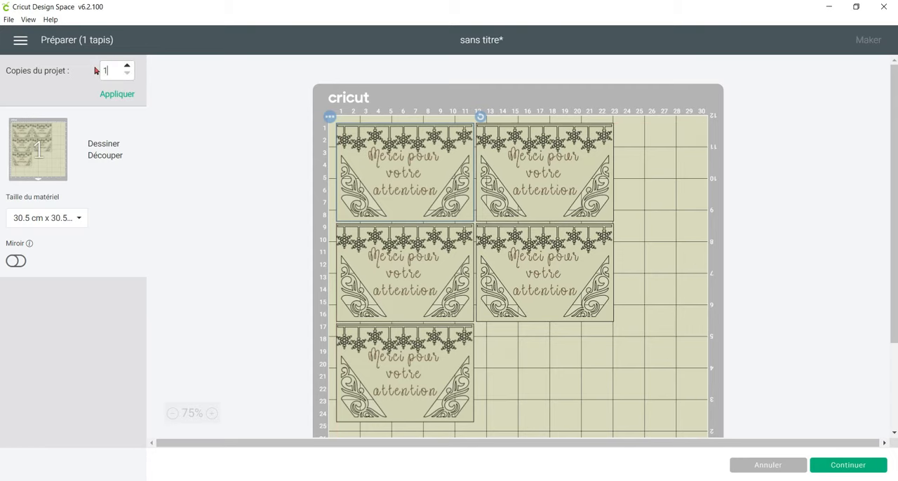
{"action": "left_click", "coordinate": [113, 94]}
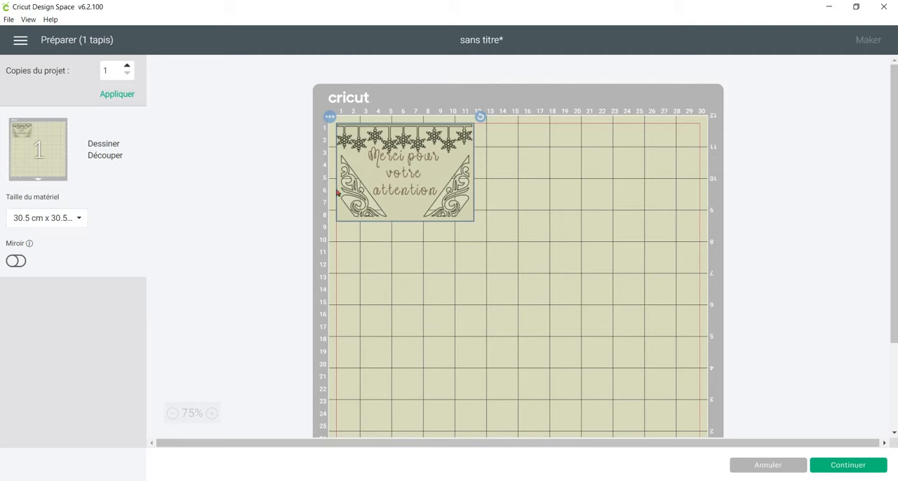
Set the material size to 21 cm x 29.7 cm (A4) and check the card's placement over the whole mat.
{"action": "scroll", "coordinate": [608, 243], "scroll_direction": "down", "scroll_amount": 3}
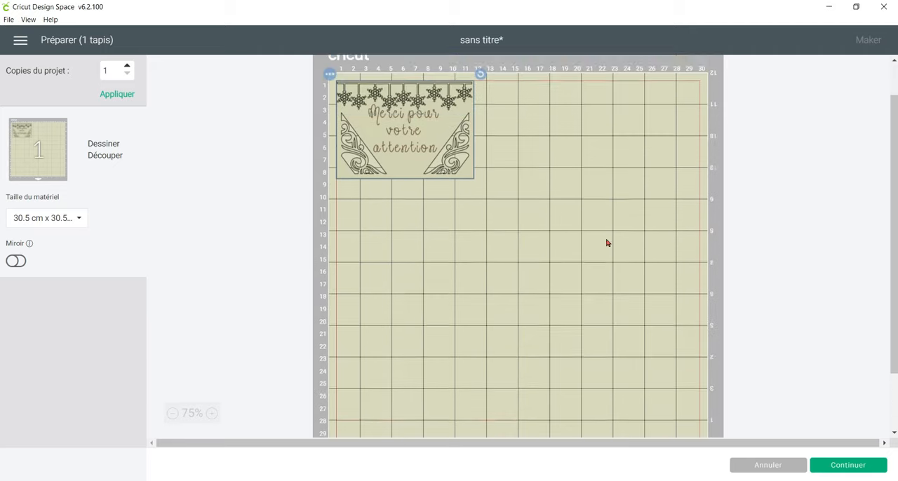
{"action": "scroll", "coordinate": [597, 245], "scroll_direction": "down", "scroll_amount": 3}
{"action": "scroll", "coordinate": [443, 246], "scroll_direction": "up", "scroll_amount": 5}
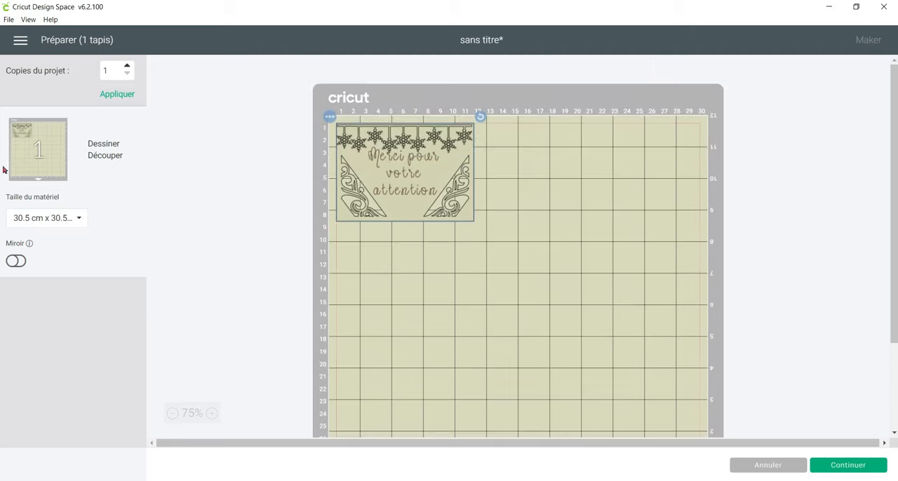
{"action": "left_click", "coordinate": [31, 220]}
{"action": "left_click", "coordinate": [105, 307]}
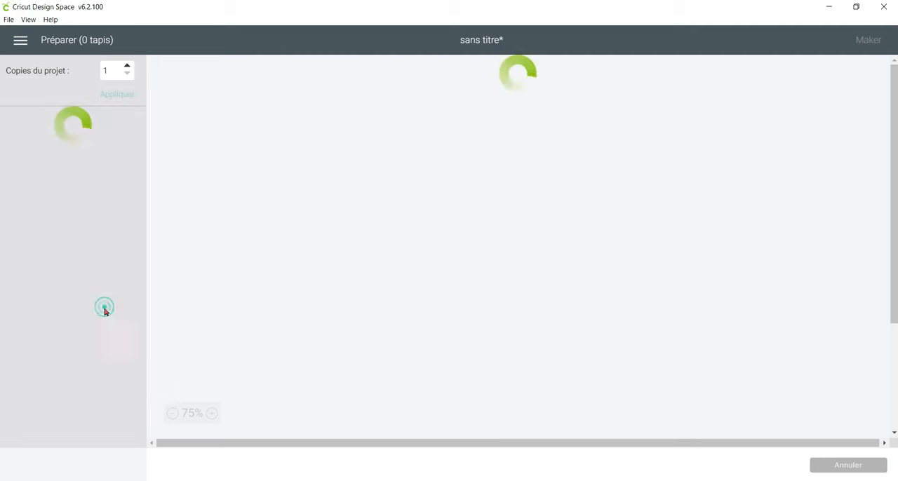
{"action": "scroll", "coordinate": [498, 246], "scroll_direction": "down", "scroll_amount": 5}
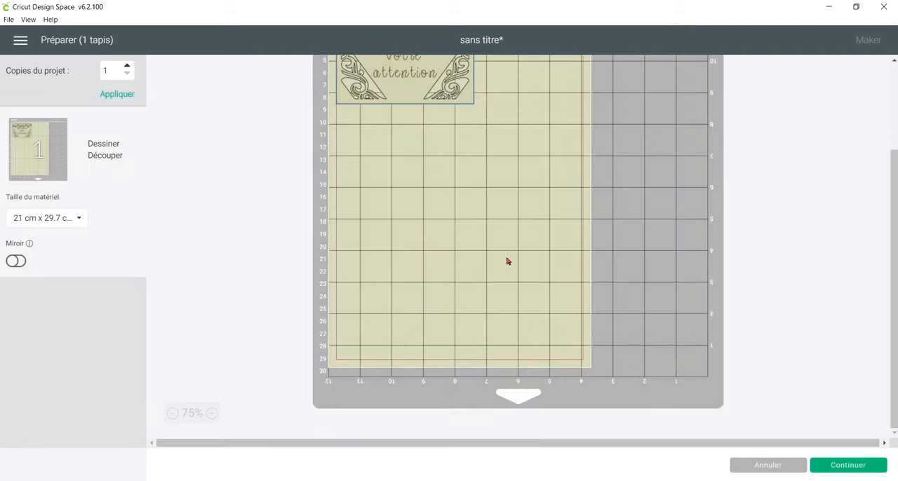
{"action": "scroll", "coordinate": [536, 318], "scroll_direction": "up", "scroll_amount": 5}
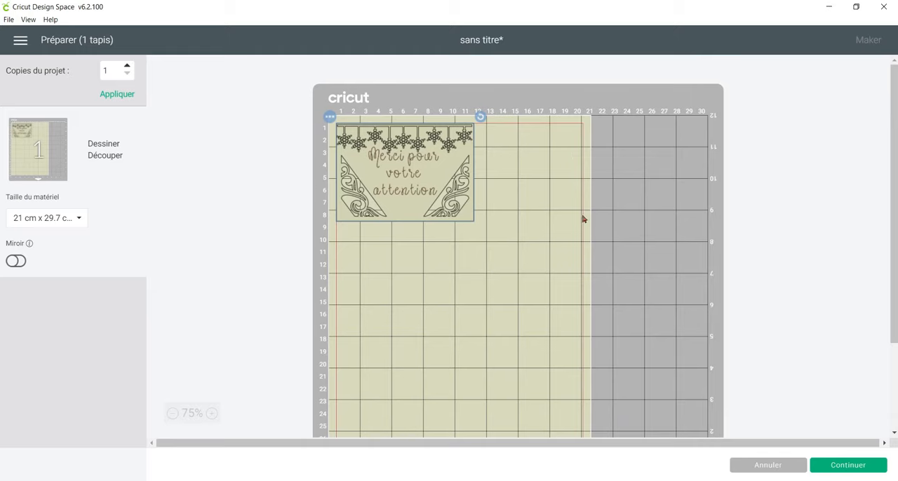
{"action": "scroll", "coordinate": [585, 253], "scroll_direction": "down", "scroll_amount": 5}
{"action": "scroll", "coordinate": [587, 302], "scroll_direction": "up", "scroll_amount": 5}
Open the fabrication page without connecting a machine, and return to the mat preparation.
{"action": "left_click", "coordinate": [843, 465]}
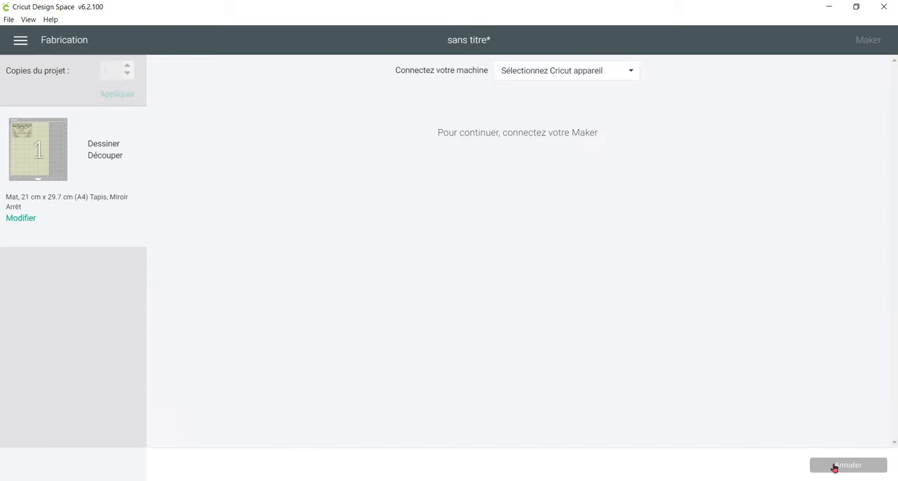
{"action": "left_click", "coordinate": [835, 466]}
{"action": "left_click", "coordinate": [510, 60]}
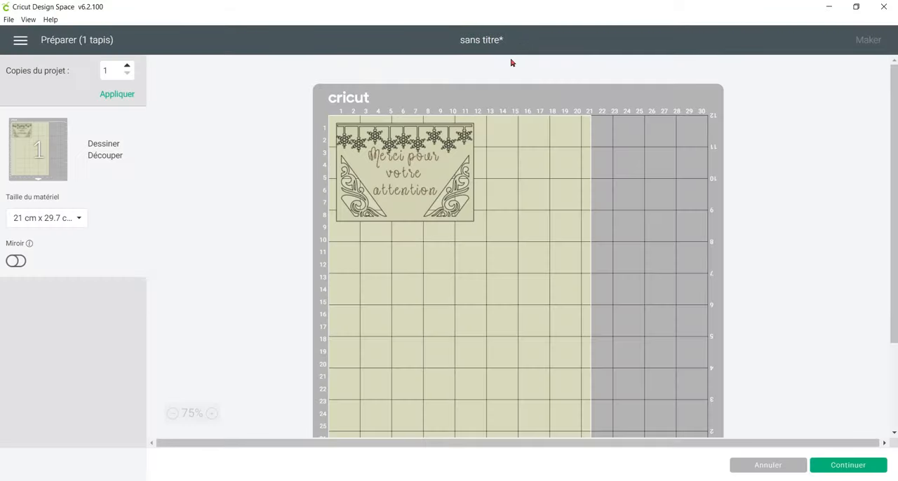
Rotate the card slightly clockwise on the mat, and view its move and hide options without applying either.
{"action": "left_click_drag", "start_coordinate": [385, 186], "coordinate": [351, 147]}
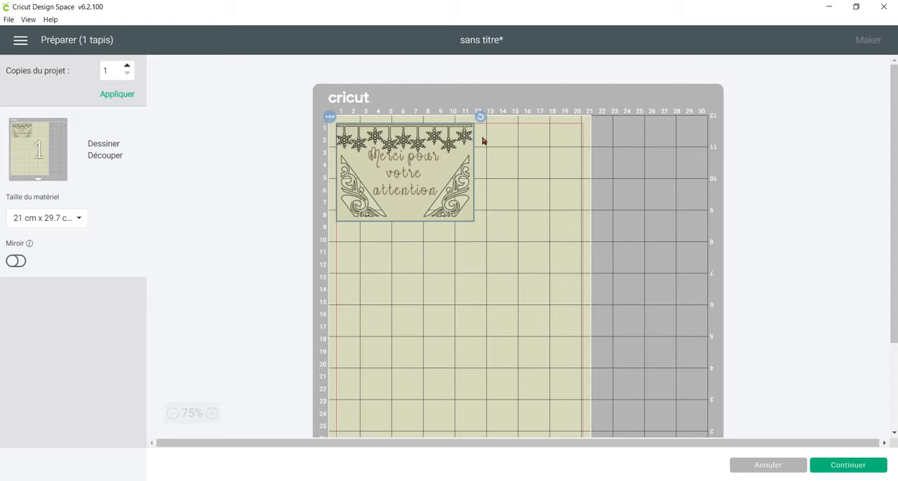
{"action": "left_click_drag", "start_coordinate": [481, 116], "coordinate": [511, 121]}
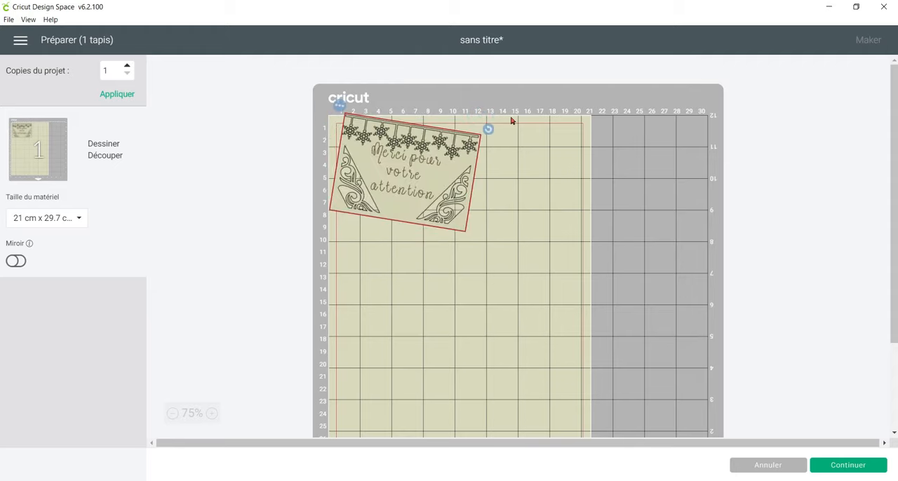
{"action": "left_click", "coordinate": [330, 117]}
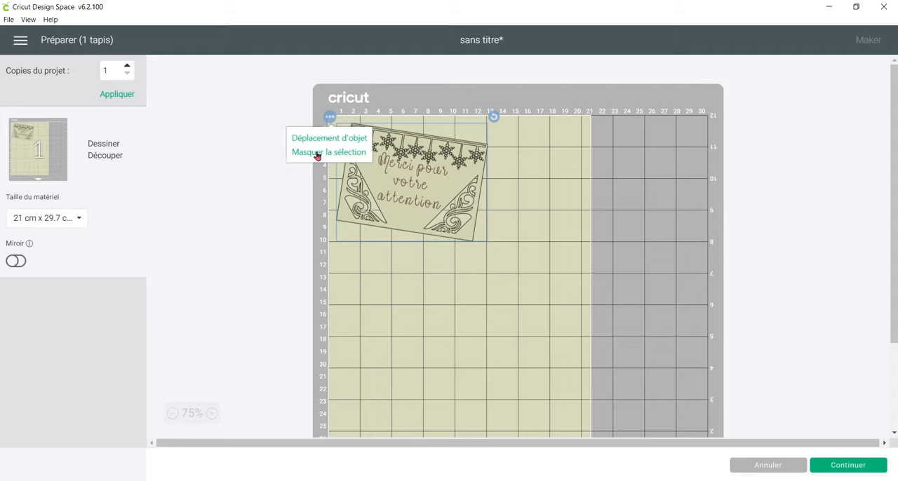
{"action": "left_click", "coordinate": [497, 201]}
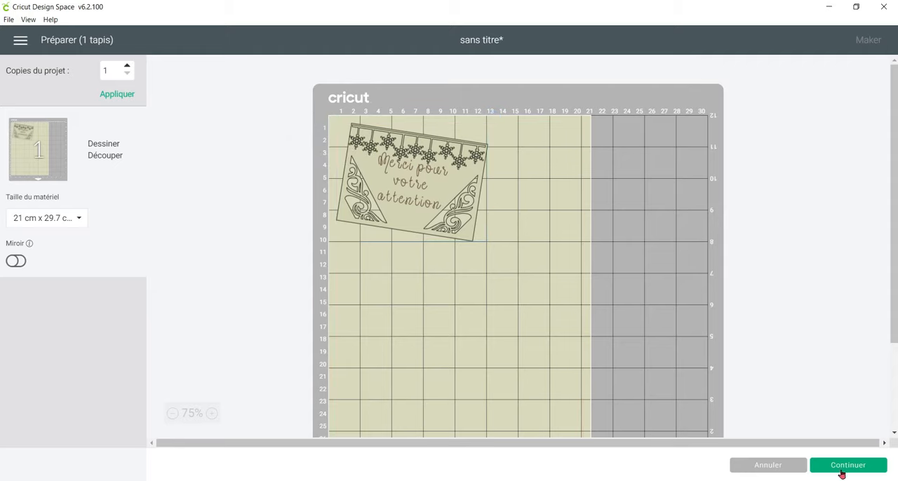
Continue to the fabrication page and connect the Maker machine over Bluetooth.
{"action": "left_click", "coordinate": [842, 466]}
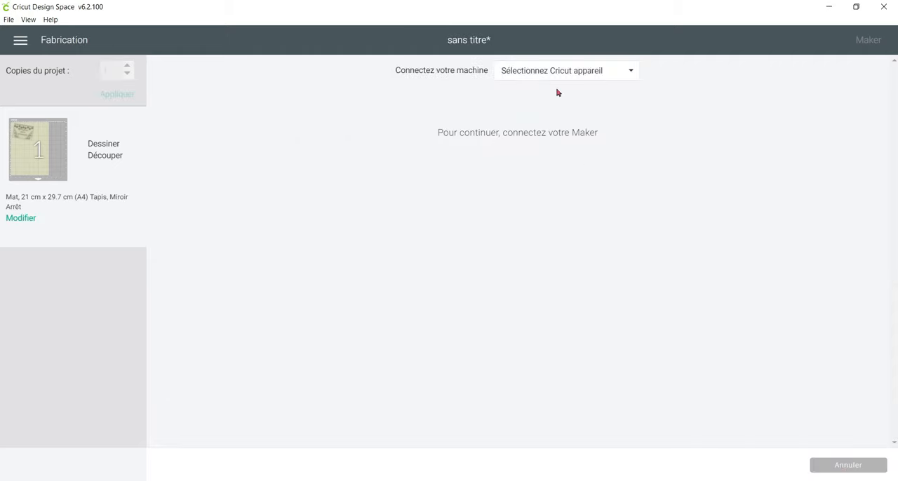
{"action": "left_click", "coordinate": [559, 72]}
{"action": "left_click", "coordinate": [564, 110]}
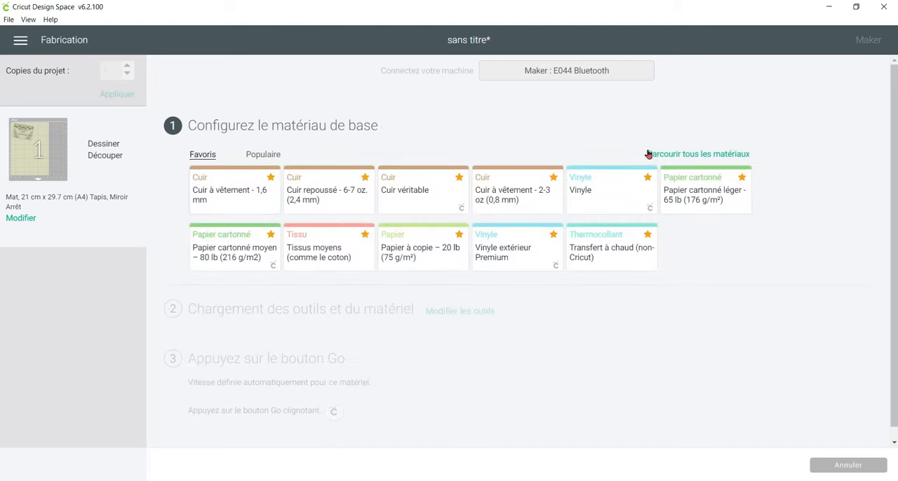
Browse the full list of compatible materials, close it, and set the base material to the favourite Medium Cardstock – 80 lb (216 gsm).
{"action": "left_click", "coordinate": [733, 157]}
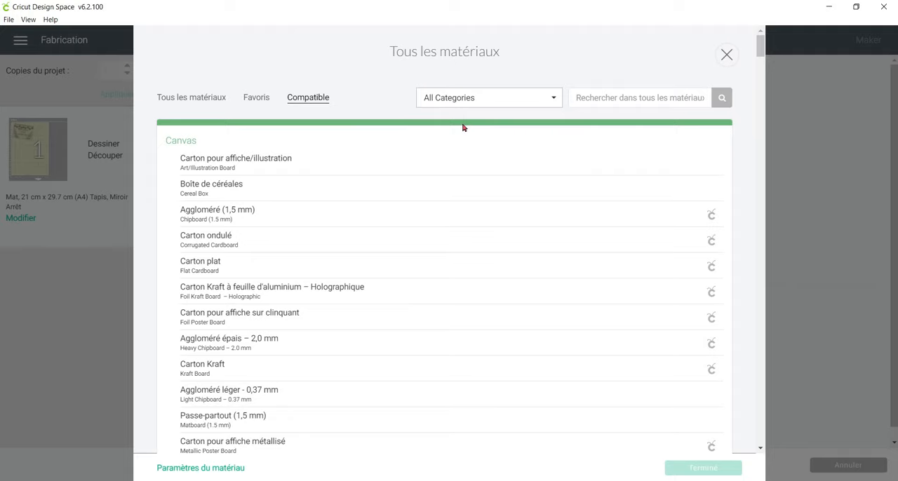
{"action": "scroll", "coordinate": [463, 127], "scroll_direction": "down", "scroll_amount": 5}
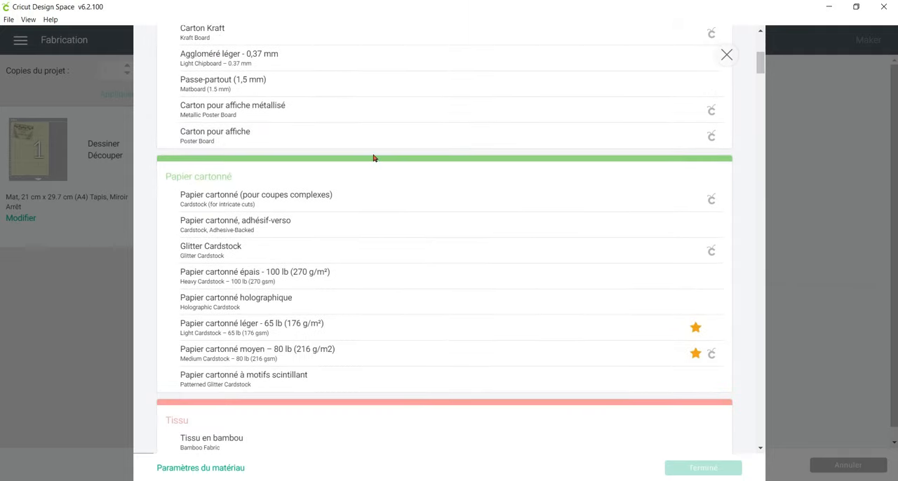
{"action": "scroll", "coordinate": [421, 157], "scroll_direction": "down", "scroll_amount": 3}
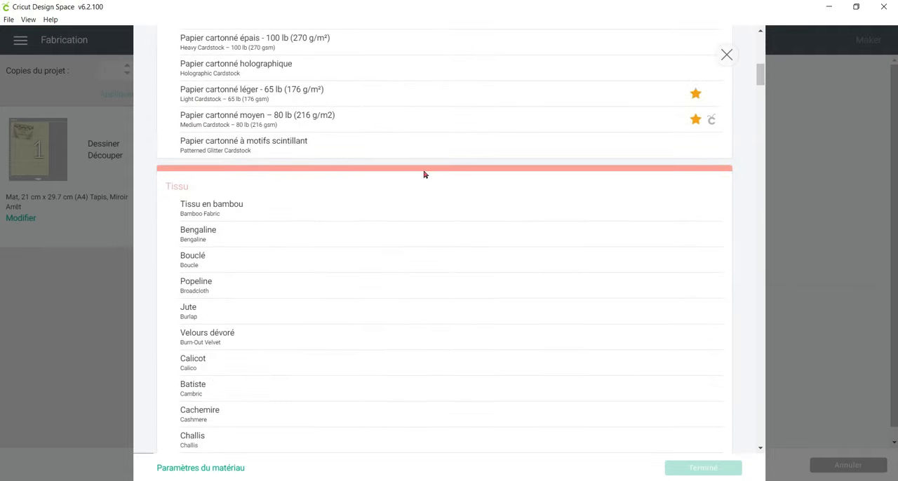
{"action": "scroll", "coordinate": [480, 167], "scroll_direction": "up", "scroll_amount": 8}
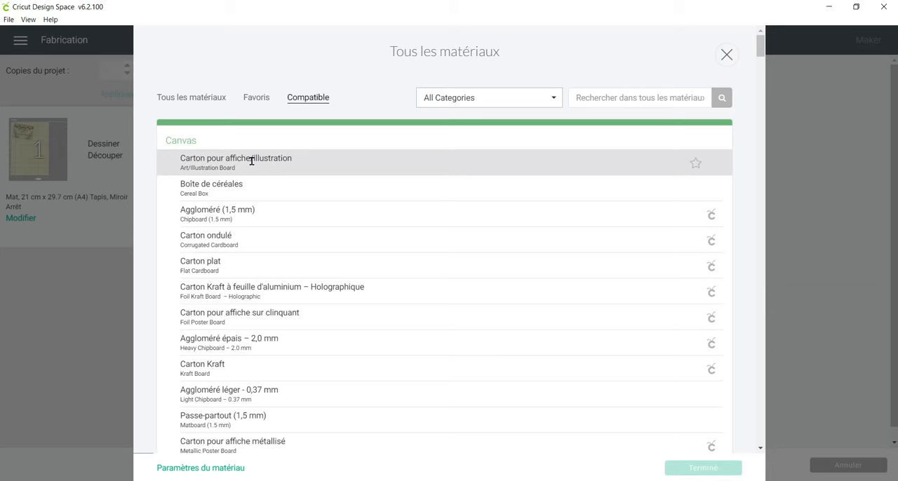
{"action": "scroll", "coordinate": [254, 215], "scroll_direction": "down", "scroll_amount": 4}
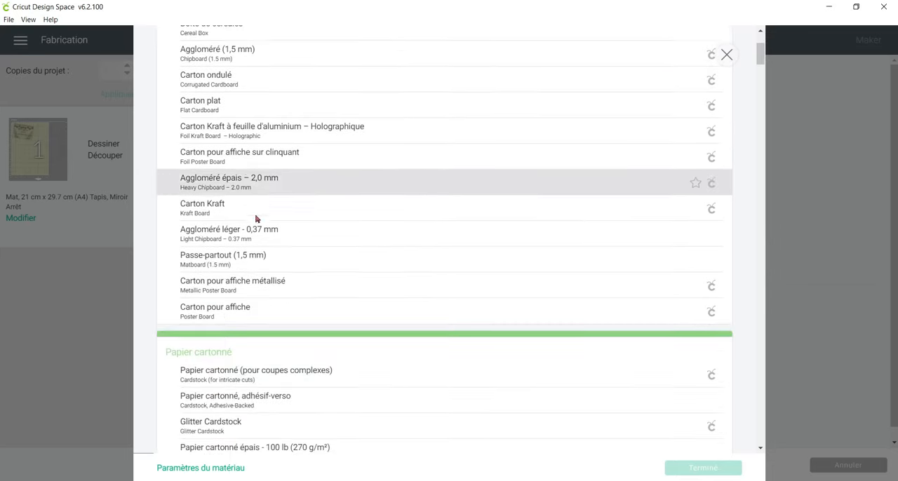
{"action": "left_click", "coordinate": [727, 55]}
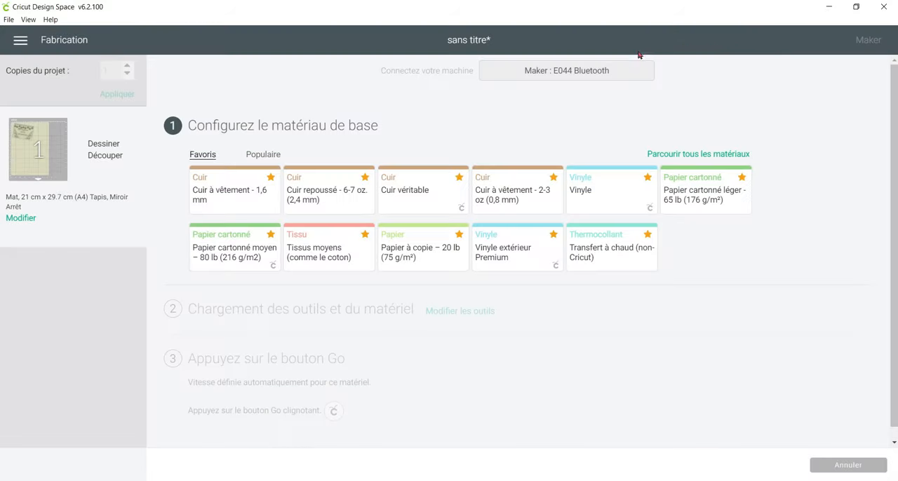
{"action": "left_click", "coordinate": [243, 248]}
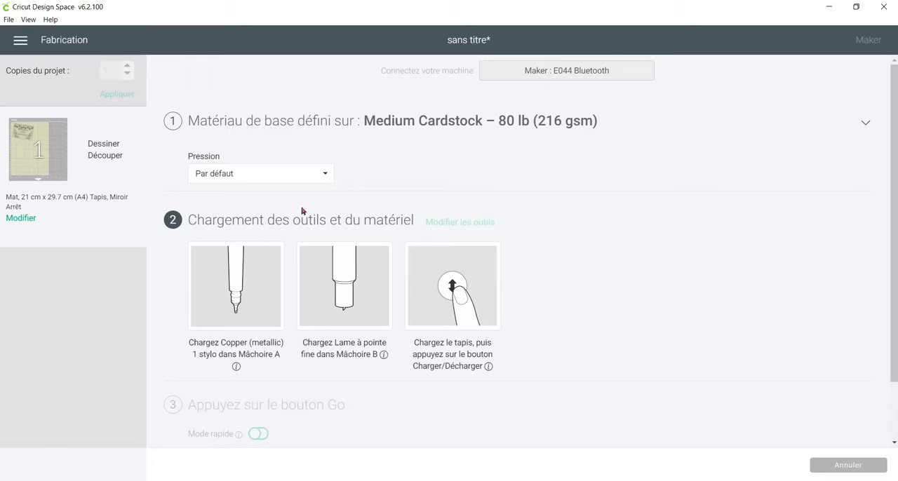
Examine the copper pen loading information, the enlarged mat preview and the remaining tool and Go instructions.
{"action": "left_click", "coordinate": [237, 367]}
{"action": "left_click_drag", "start_coordinate": [187, 341], "coordinate": [286, 361]}
{"action": "left_click", "coordinate": [288, 365]}
{"action": "mouse_move", "coordinate": [29, 164]}
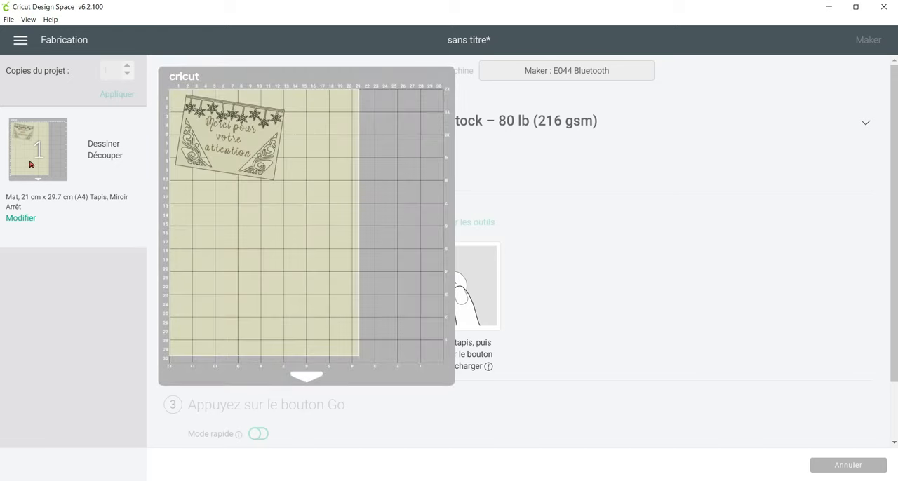
{"action": "scroll", "coordinate": [472, 344], "scroll_direction": "down", "scroll_amount": 1}
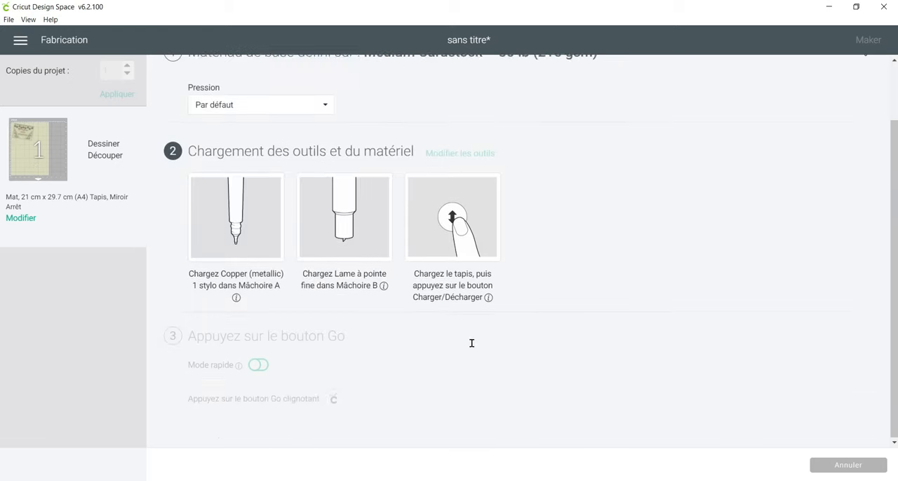